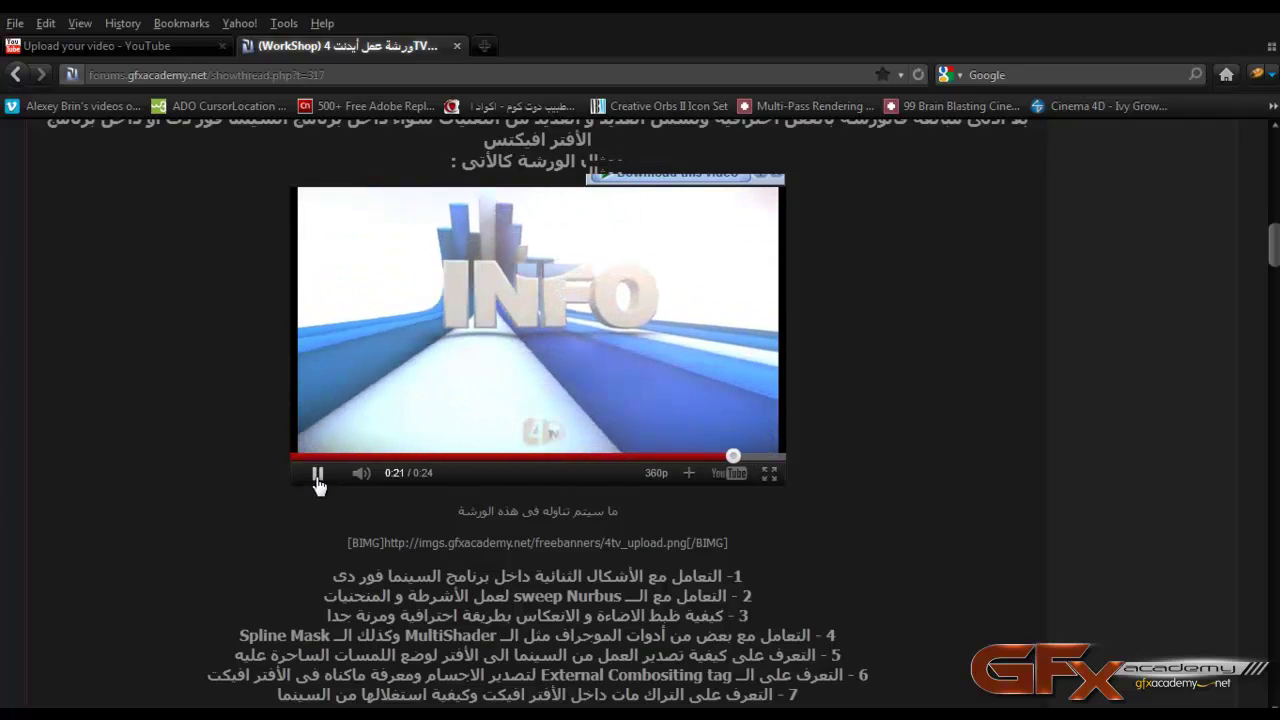
Review the INFO title shot in the 4 TV Identity preview video, replaying it from around 0:20
{"action": "left_click", "coordinate": [317, 477]}
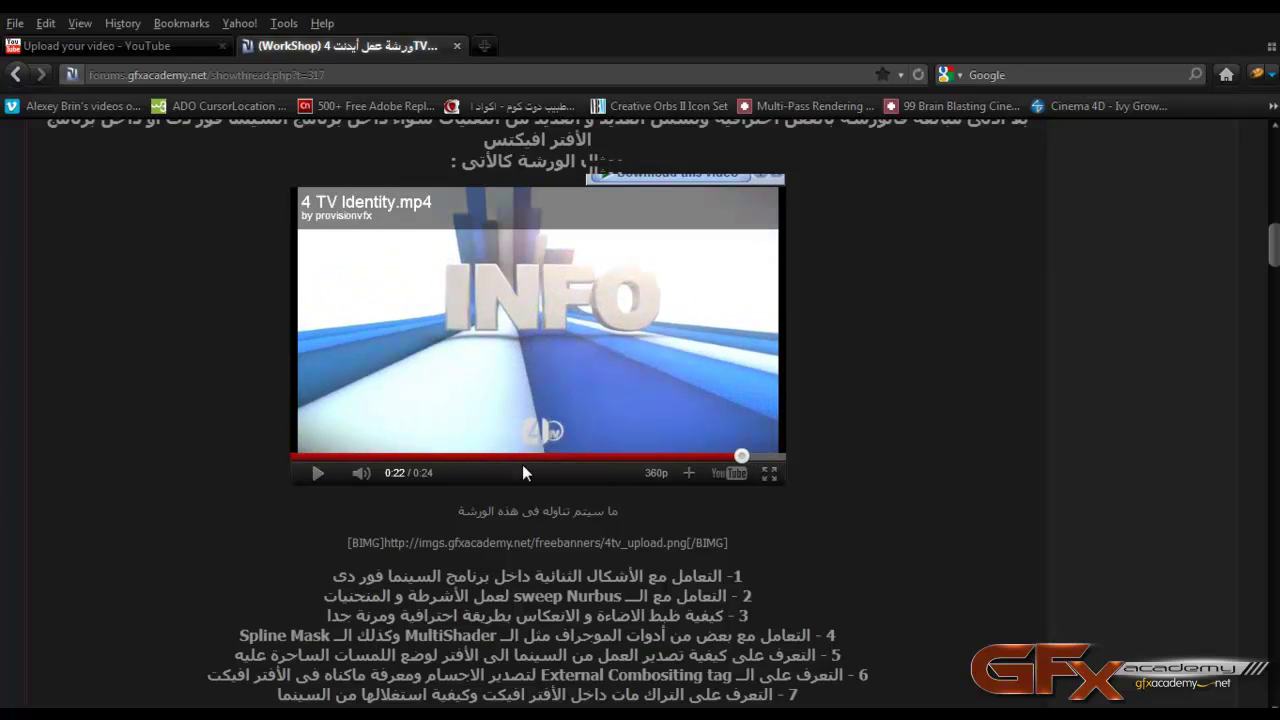
{"action": "left_click_drag", "start_coordinate": [741, 456], "coordinate": [678, 456]}
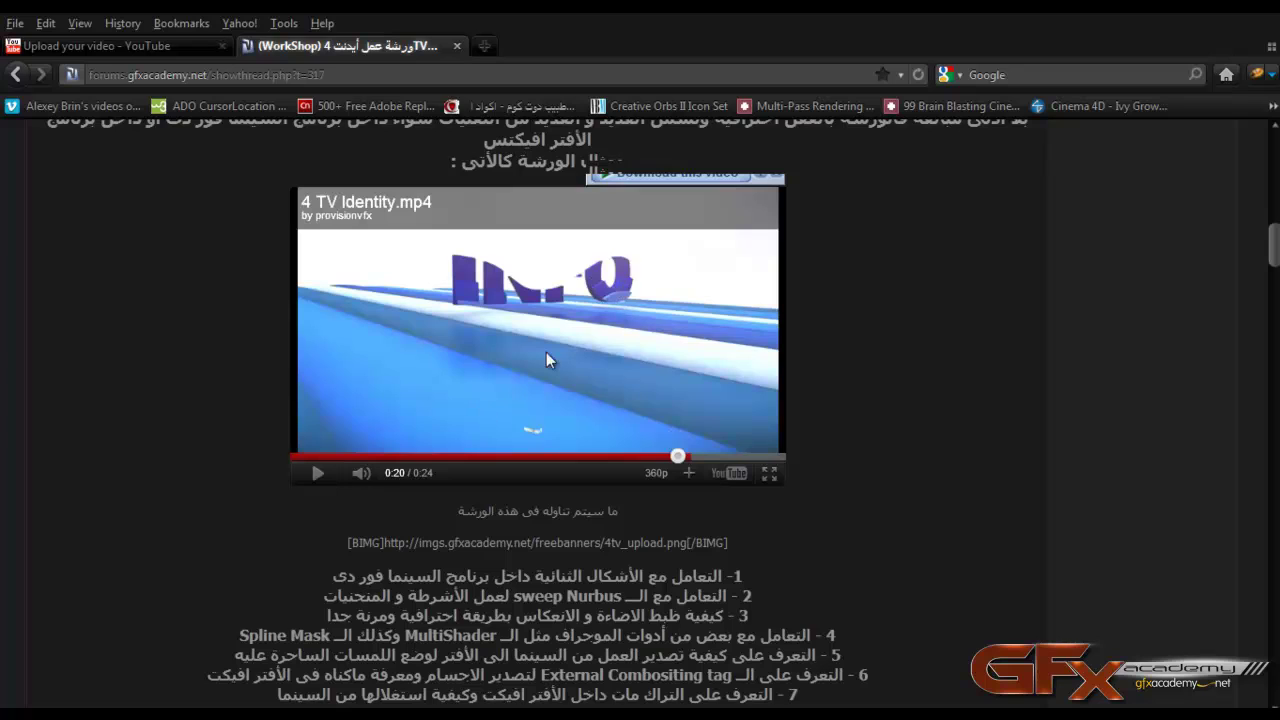
{"action": "left_click", "coordinate": [318, 474]}
{"action": "left_click", "coordinate": [318, 474]}
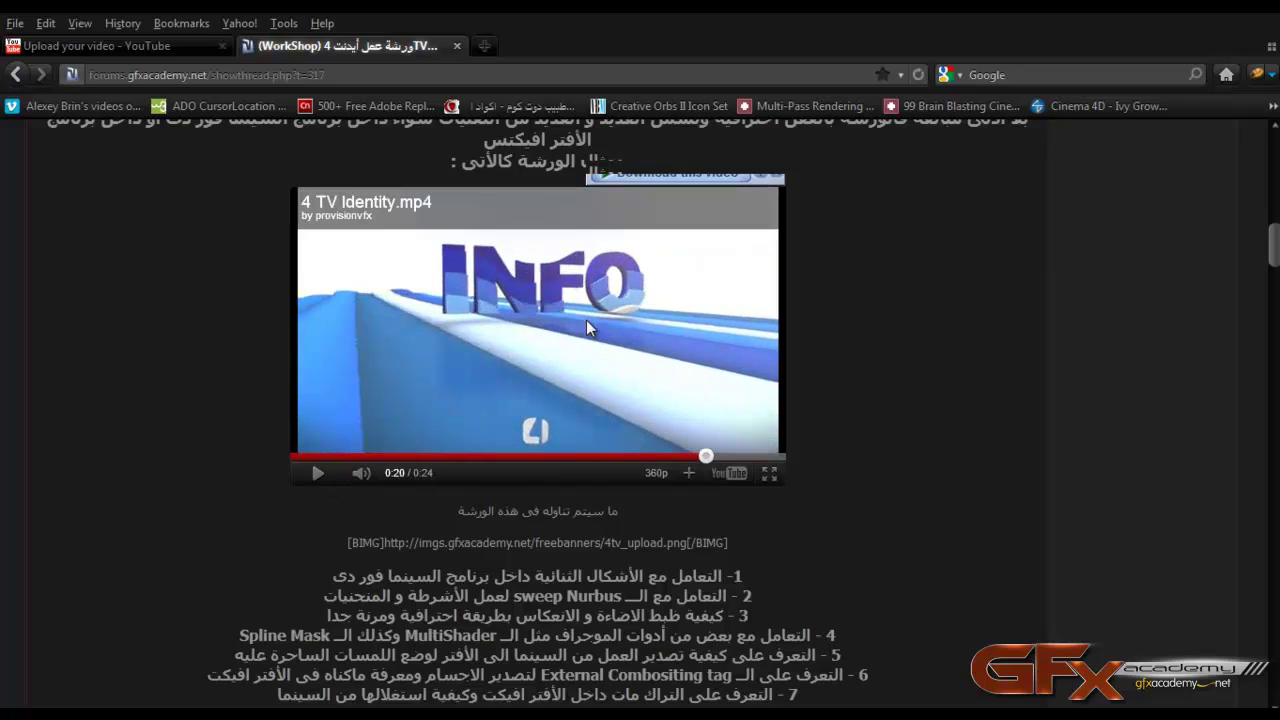
{"action": "left_click", "coordinate": [314, 477]}
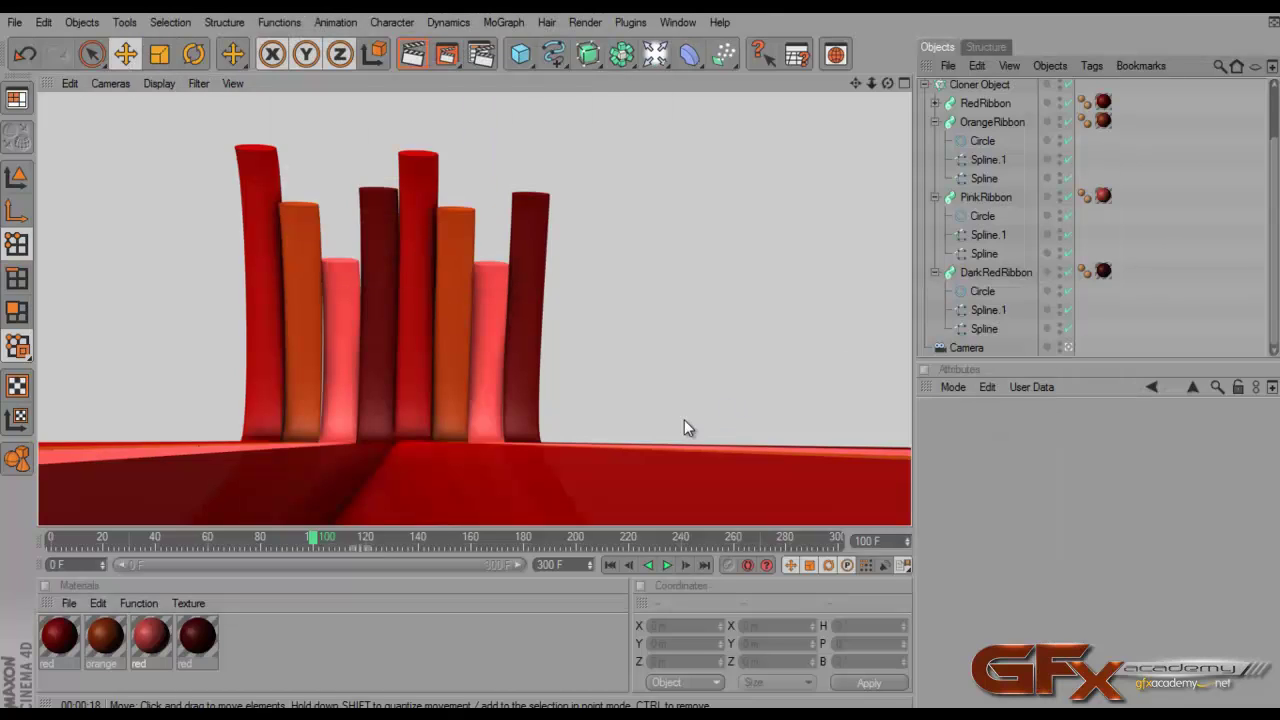
Group the Cloner Object and both lights under one null object
{"action": "left_click", "coordinate": [925, 85]}
{"action": "left_click", "coordinate": [961, 147]}
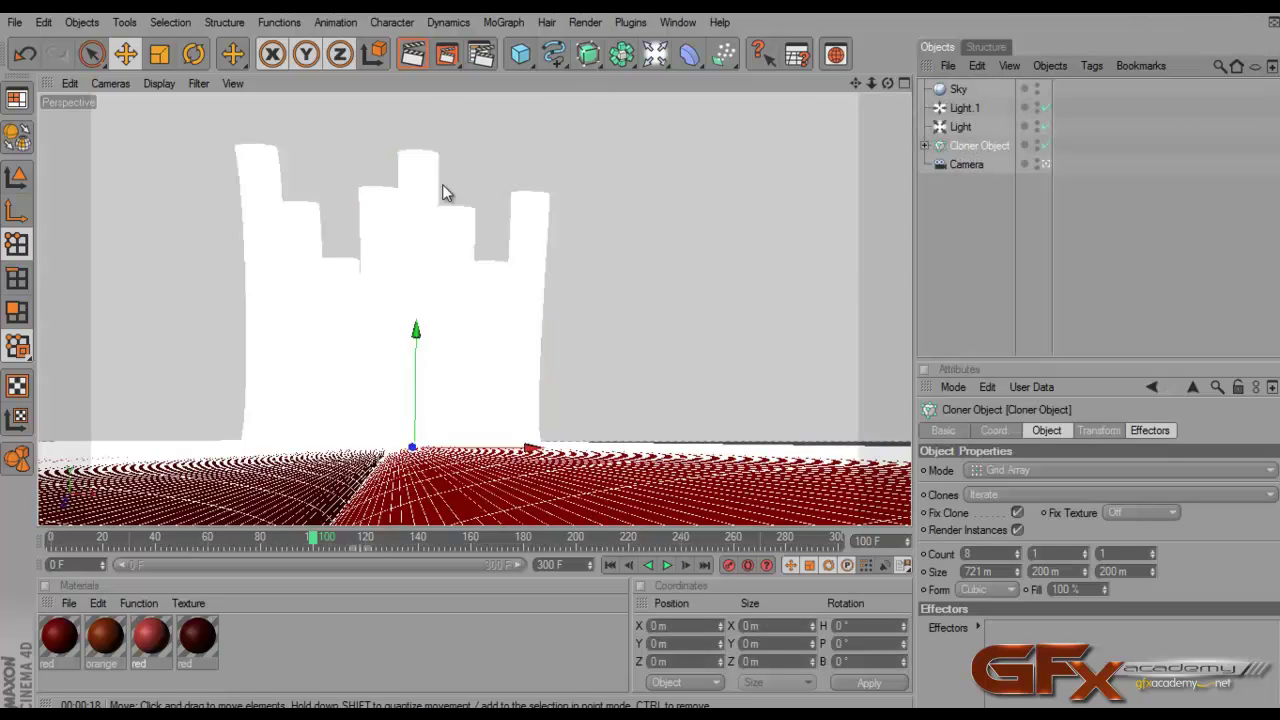
{"action": "left_click", "coordinate": [962, 127]}
{"action": "left_click", "coordinate": [971, 147]}
{"action": "left_click_drag", "start_coordinate": [996, 103], "coordinate": [950, 151]}
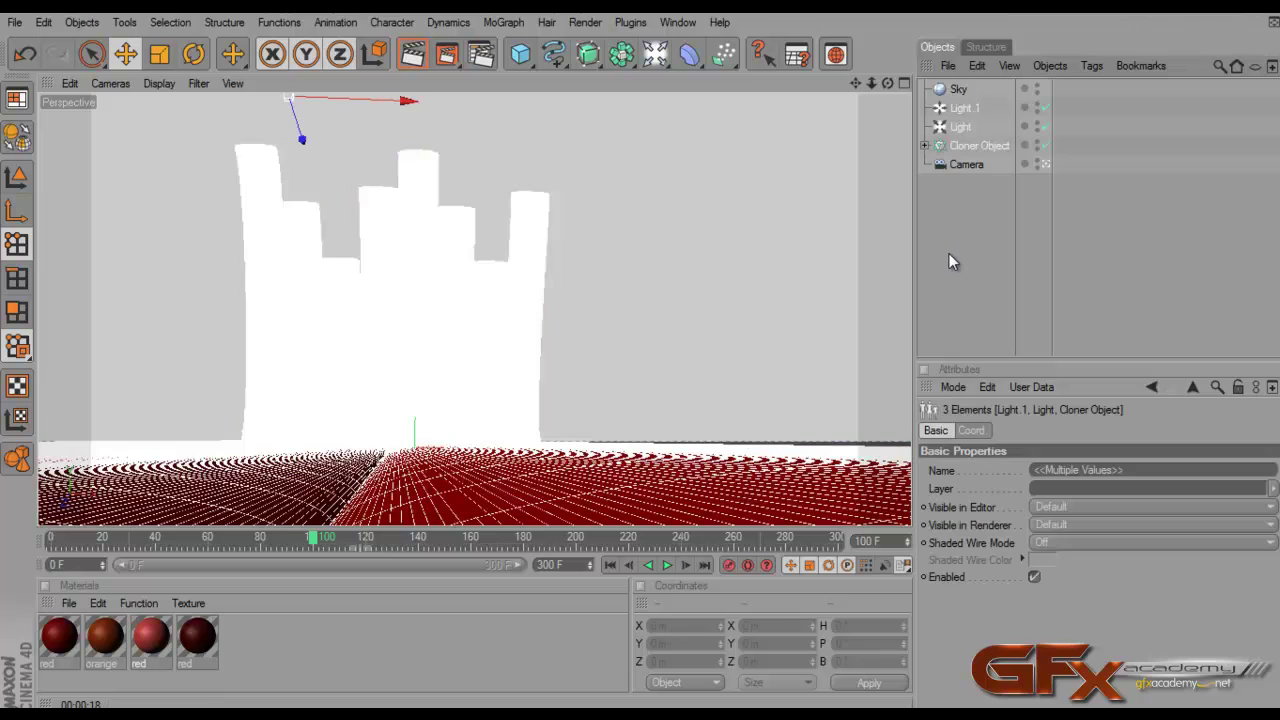
{"action": "key", "text": "alt+g"}
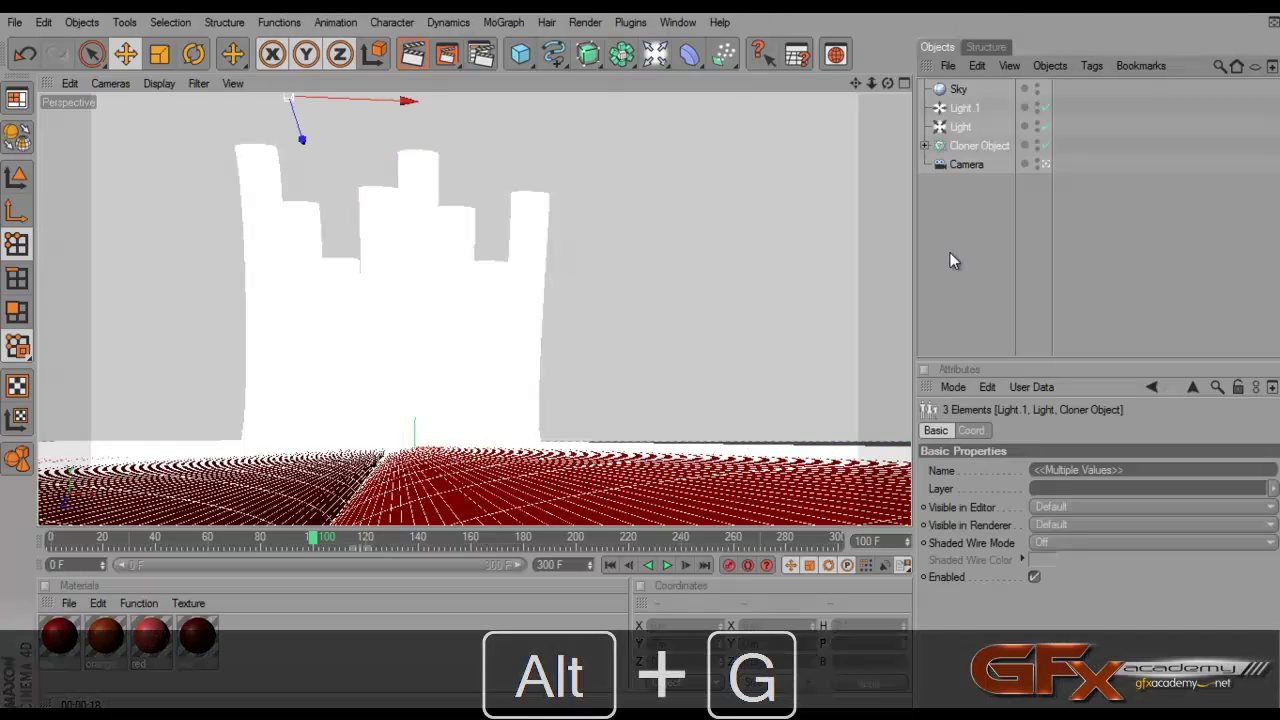
Rename the new null group as BG
{"action": "double_click", "coordinate": [968, 108]}
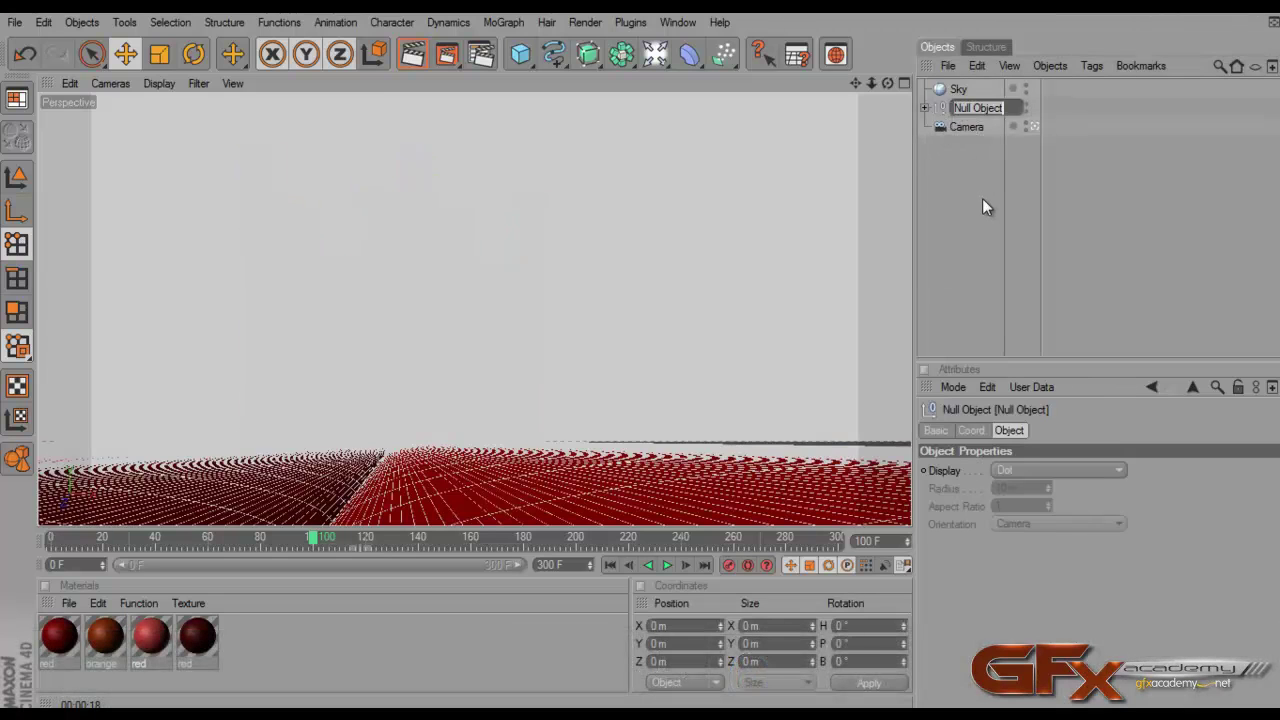
{"action": "key", "text": "Caps_Lock"}
{"action": "type", "text": "BG"}
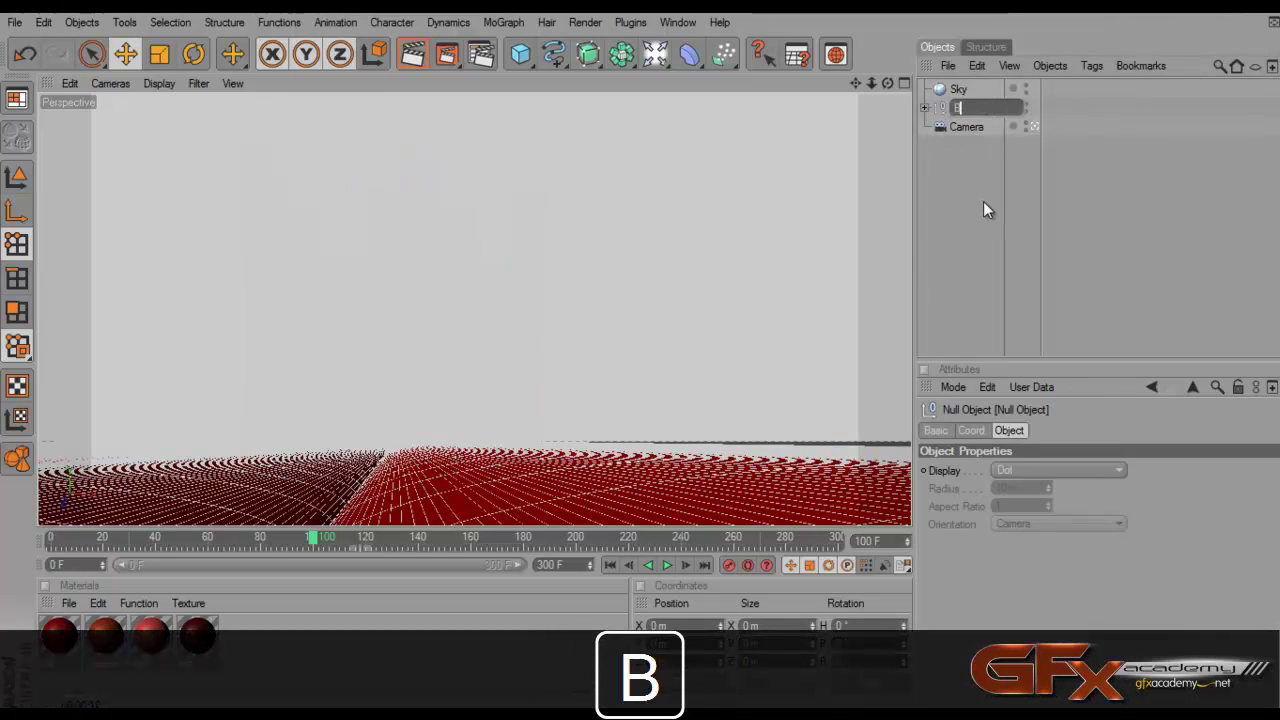
{"action": "key", "text": "Caps_Lock"}
{"action": "key", "text": "Return"}
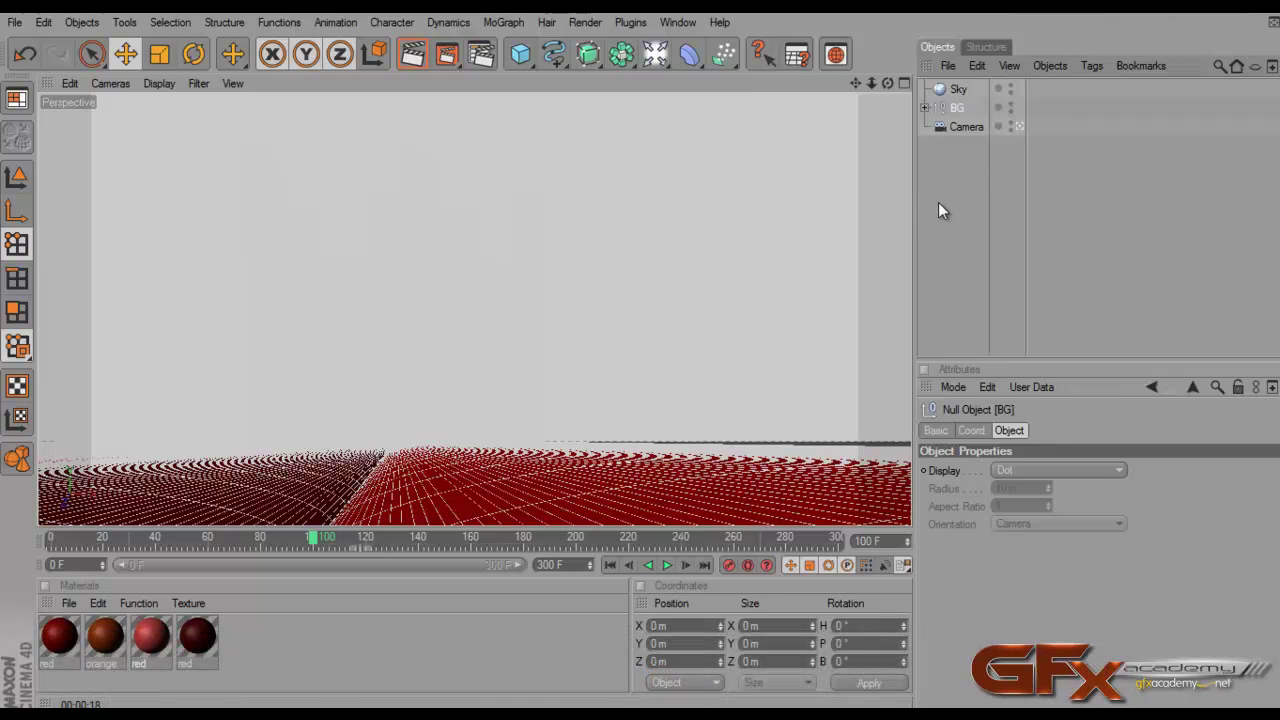
Deselect everything and render the perspective view to preview the ribbons
{"action": "left_click", "coordinate": [938, 202]}
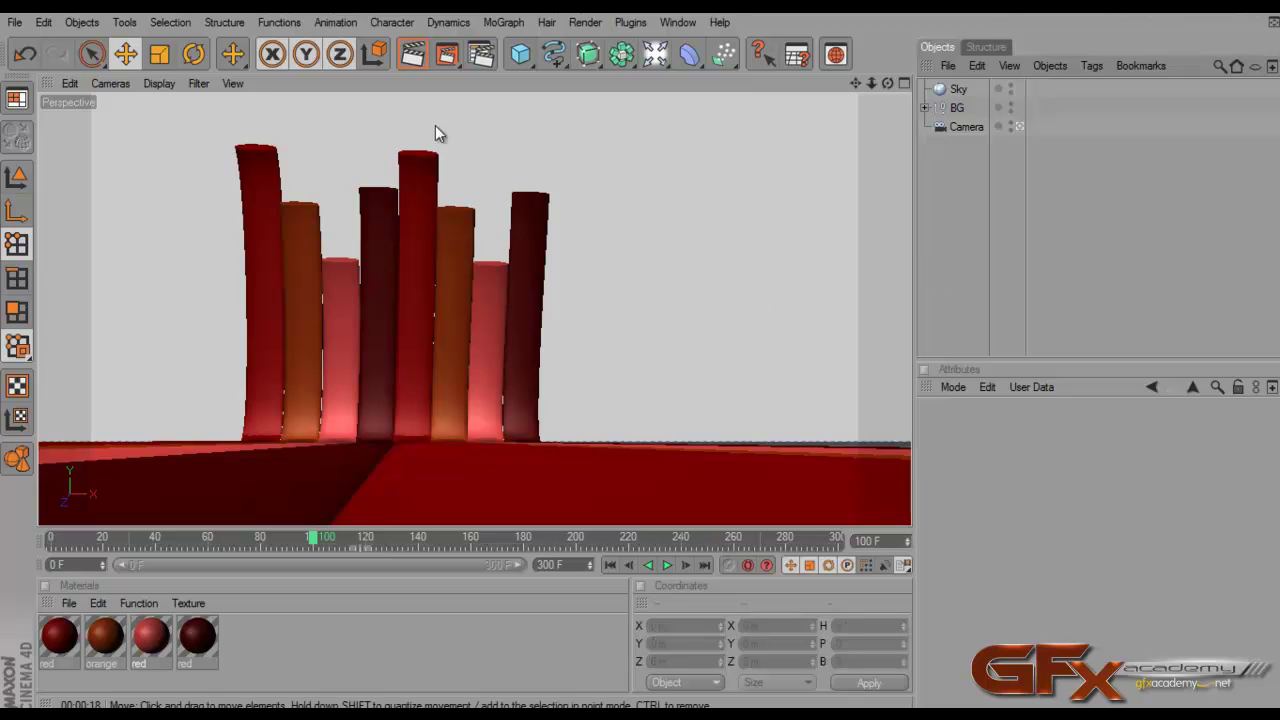
{"action": "left_click", "coordinate": [412, 55]}
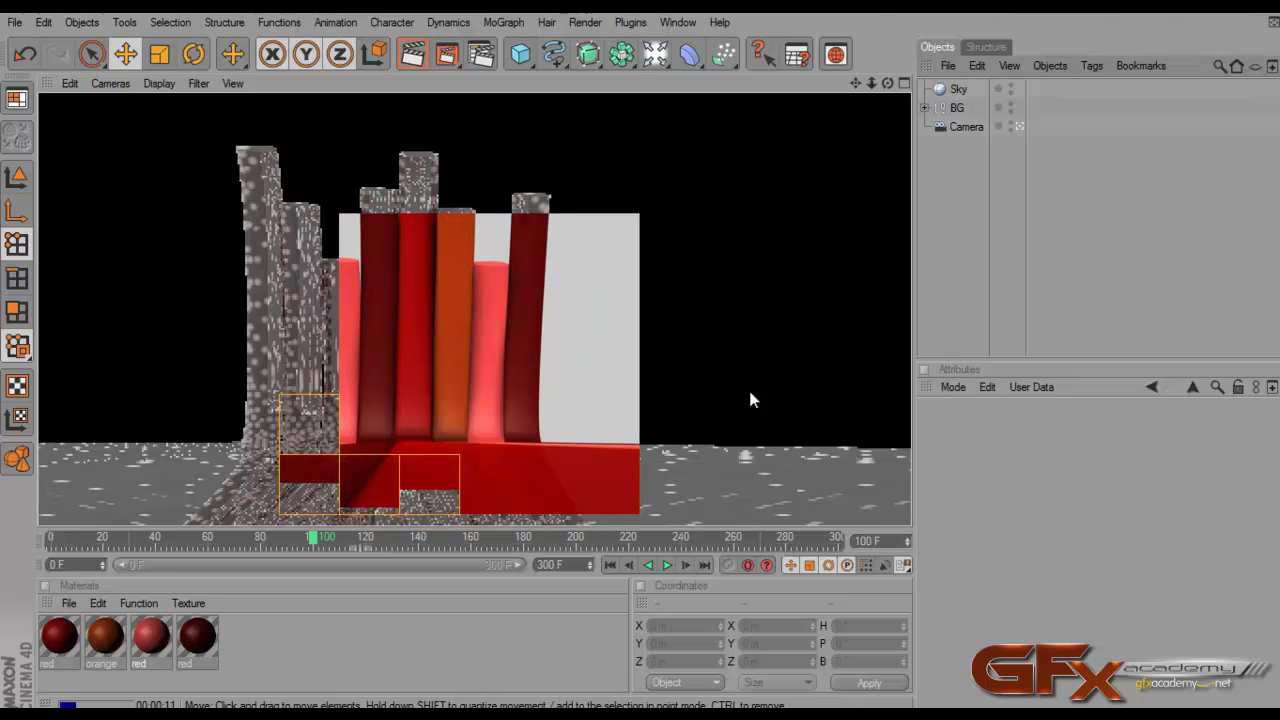
{"action": "left_click", "coordinate": [892, 360]}
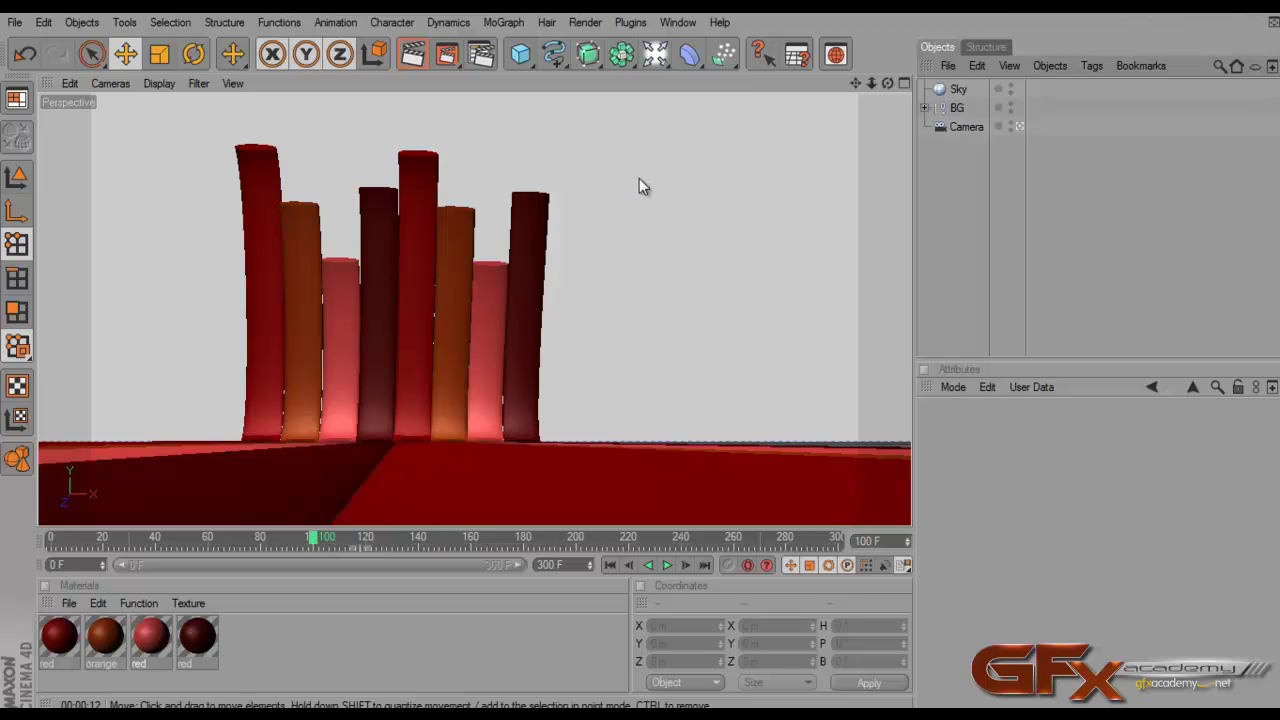
Add a Text spline and move it toward the camera in the top view
{"action": "left_click", "coordinate": [562, 63]}
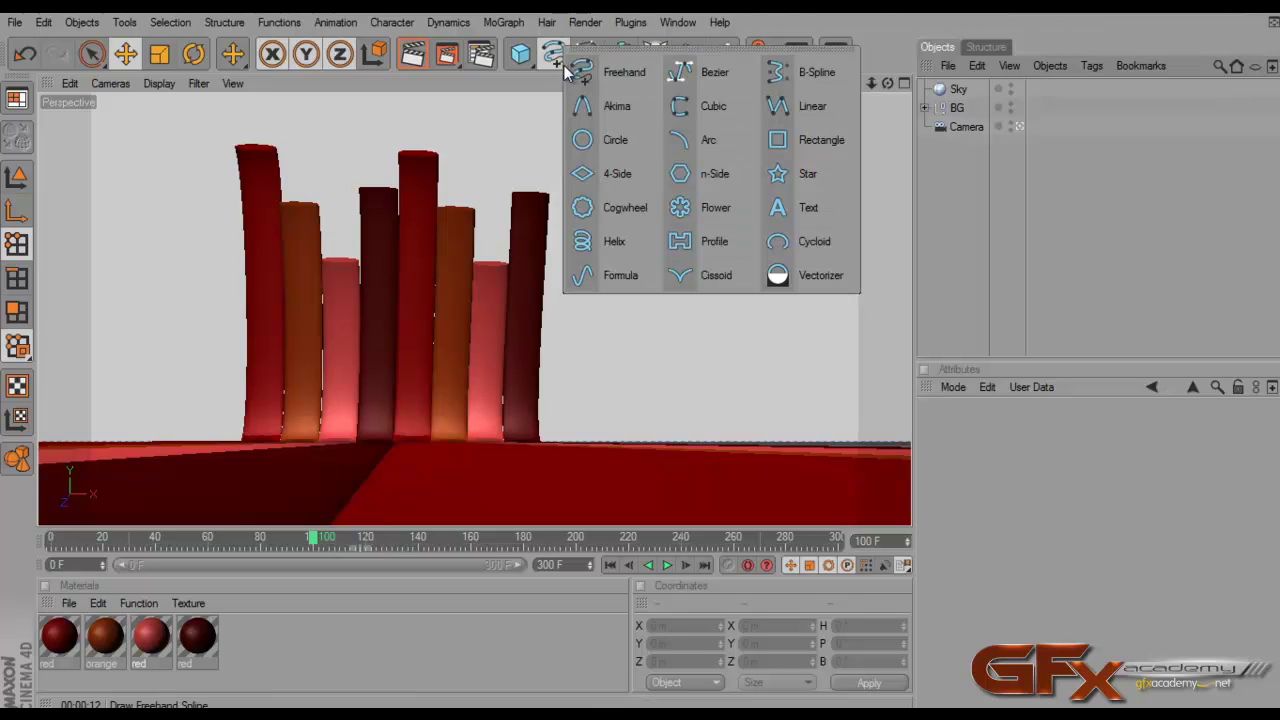
{"action": "left_click", "coordinate": [814, 217]}
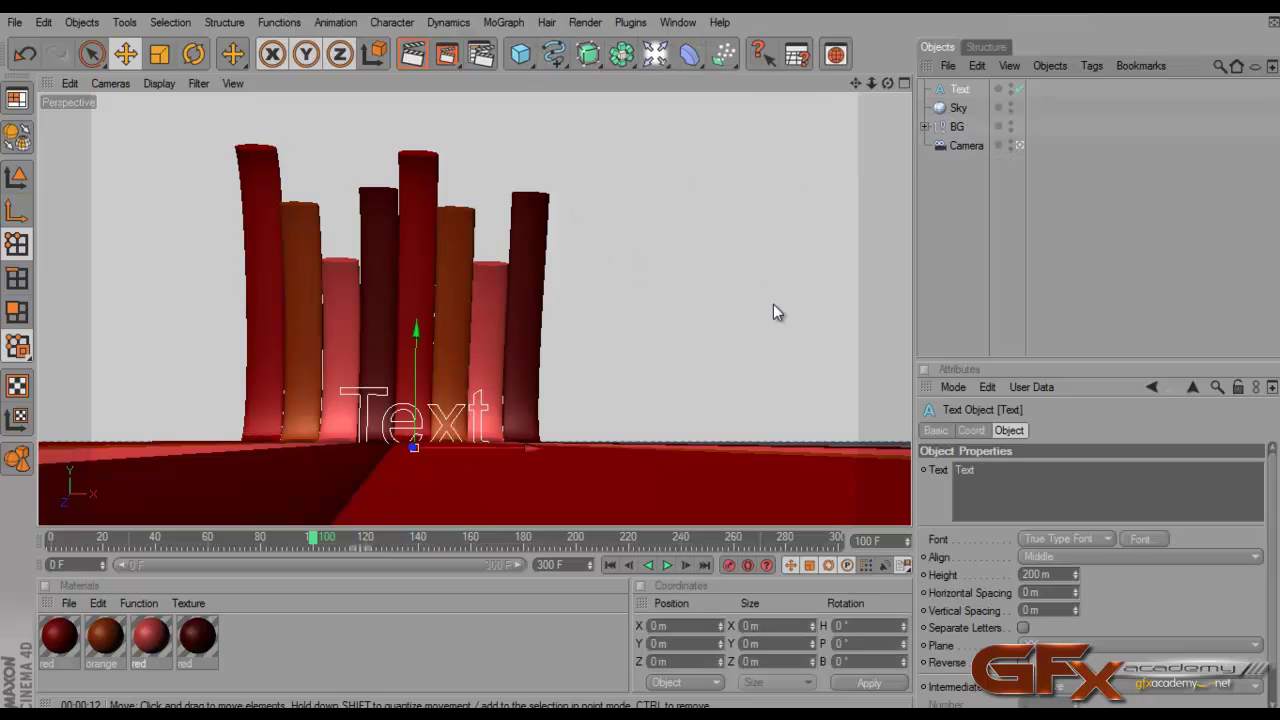
{"action": "left_click", "coordinate": [904, 83]}
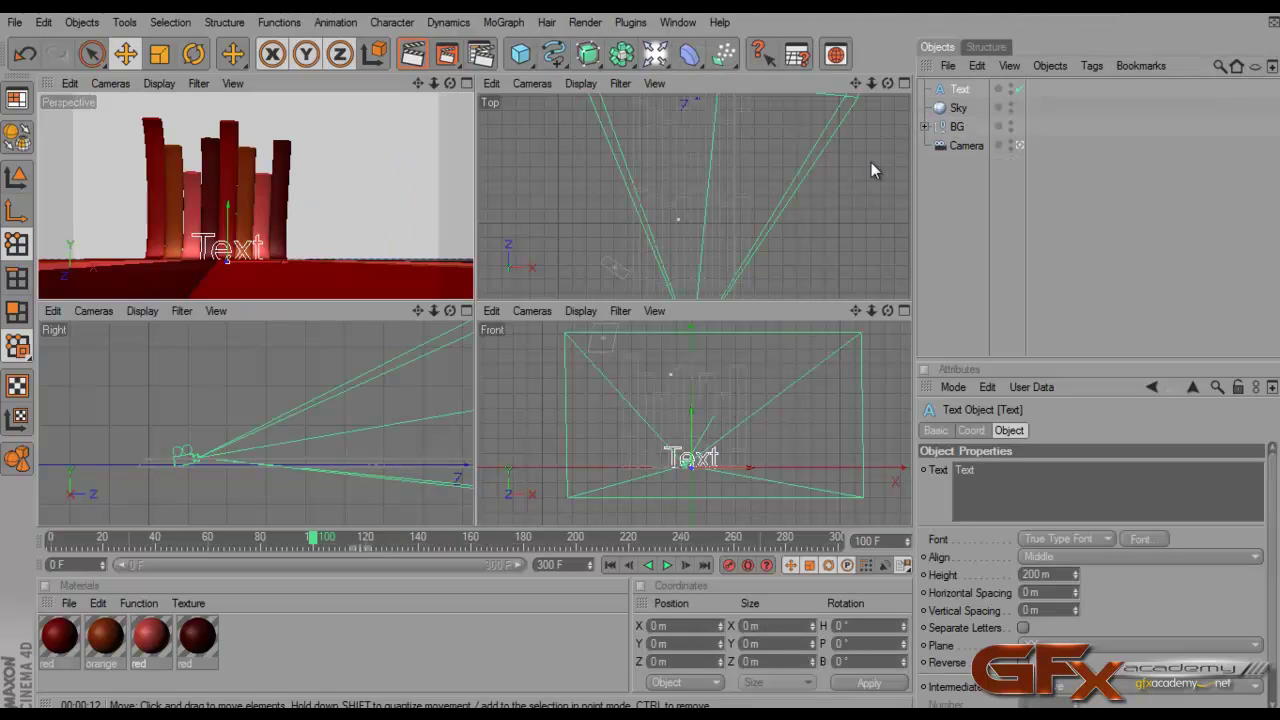
{"action": "scroll", "coordinate": [858, 116], "scroll_direction": "down", "scroll_amount": 3}
{"action": "left_click_drag", "start_coordinate": [729, 123], "coordinate": [645, 308]}
{"action": "key", "text": "F1"}
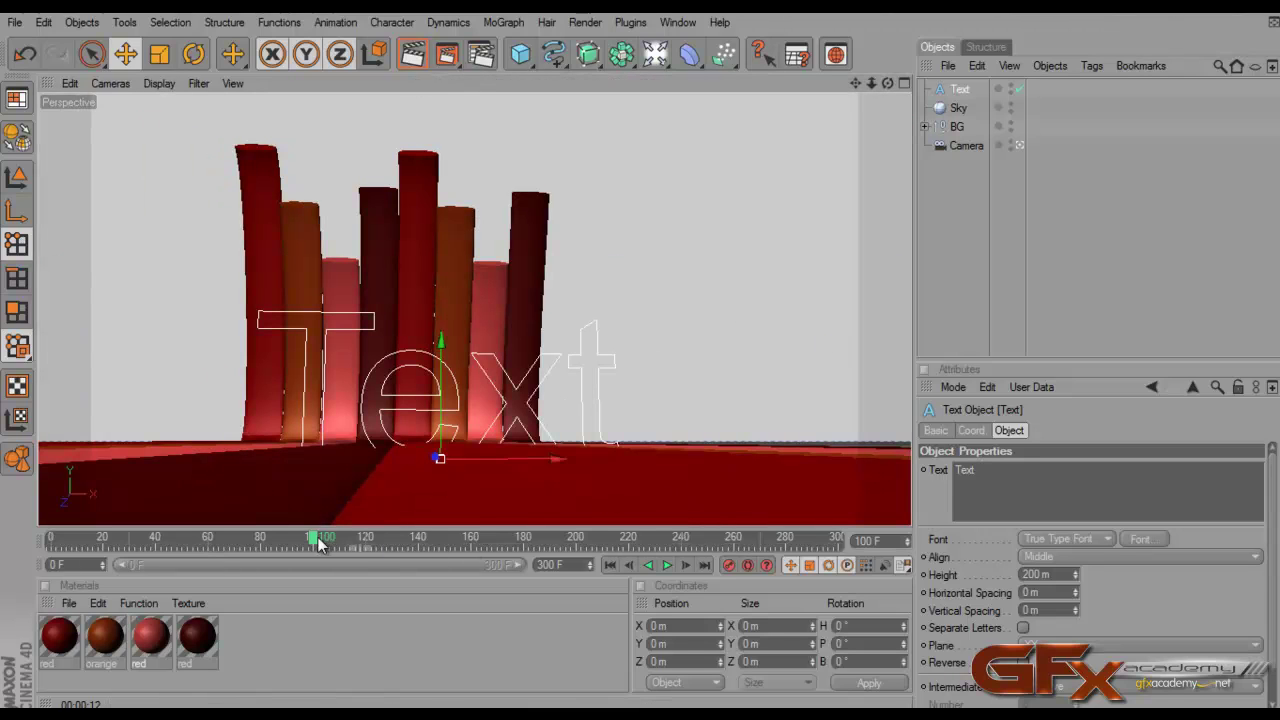
Go to frame 66 and raise the text in the front view so its base sits just above the ribbons
{"action": "left_click_drag", "start_coordinate": [318, 537], "coordinate": [224, 537]}
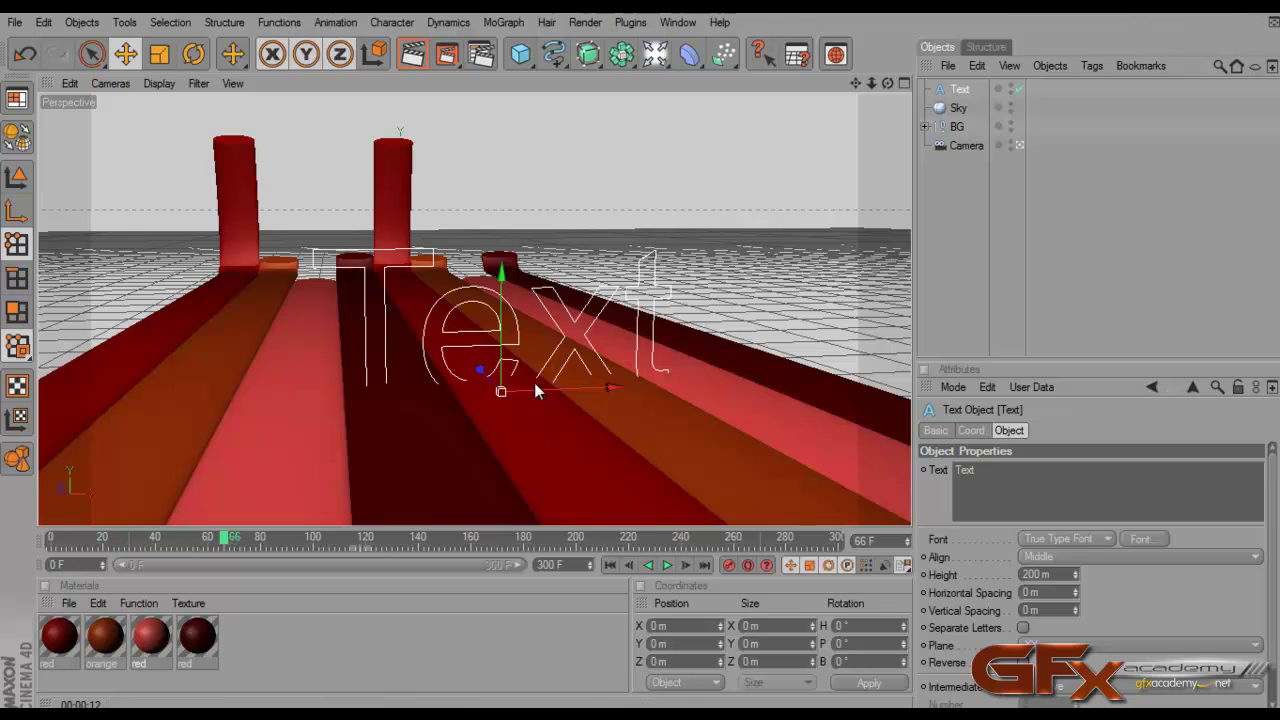
{"action": "left_click", "coordinate": [904, 83]}
{"action": "left_click", "coordinate": [904, 310]}
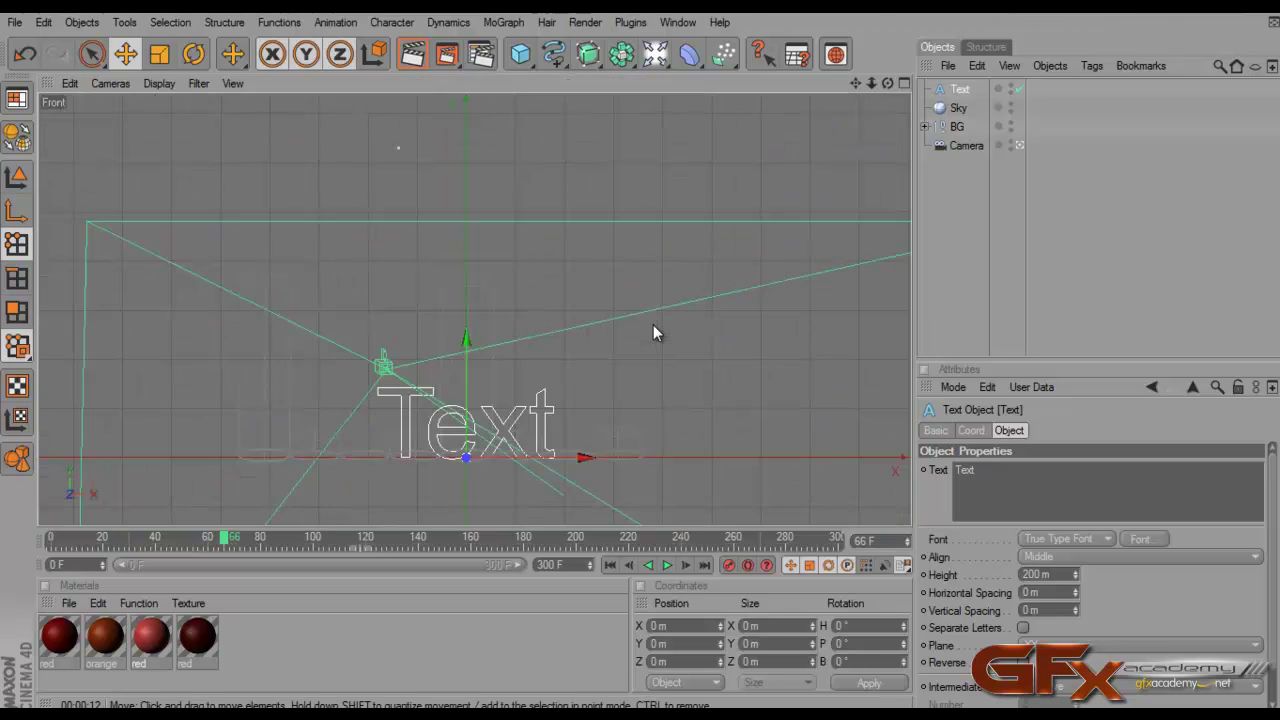
{"action": "scroll", "coordinate": [653, 324], "scroll_direction": "up", "scroll_amount": 5}
{"action": "scroll", "coordinate": [640, 354], "scroll_direction": "up", "scroll_amount": 8}
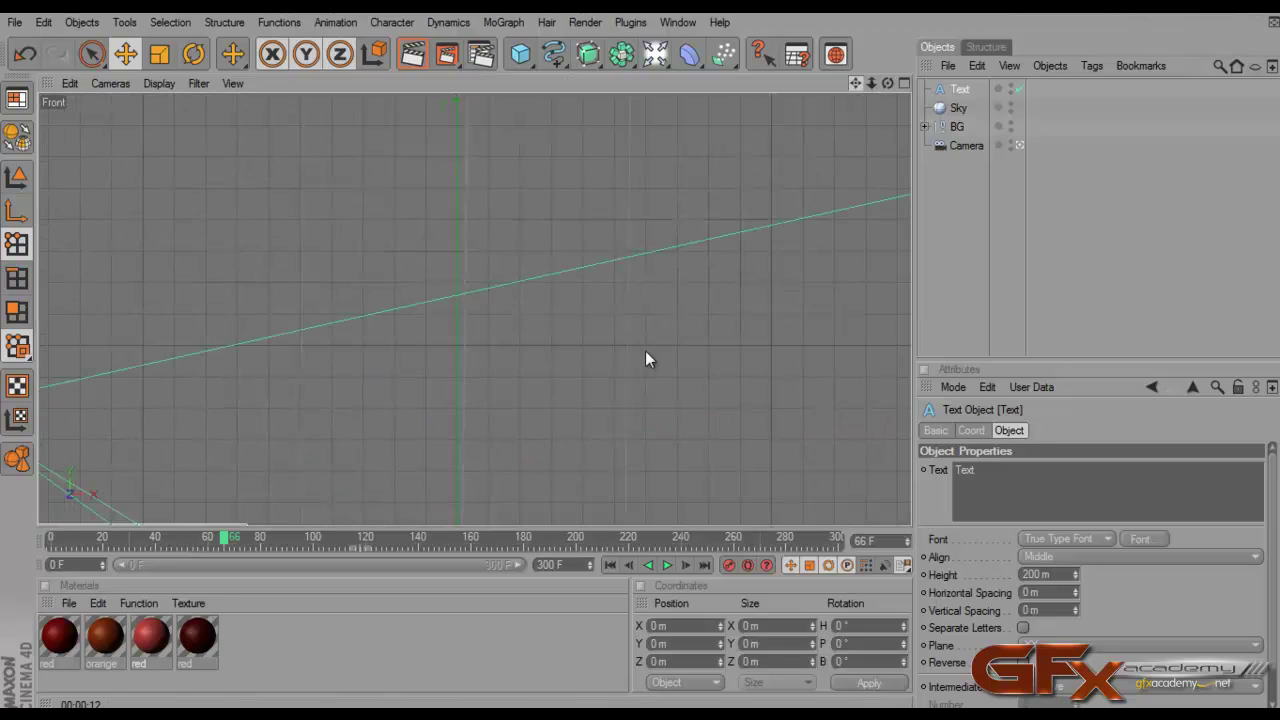
{"action": "middle_click_drag", "start_coordinate": [649, 345], "coordinate": [679, 222], "text": "alt"}
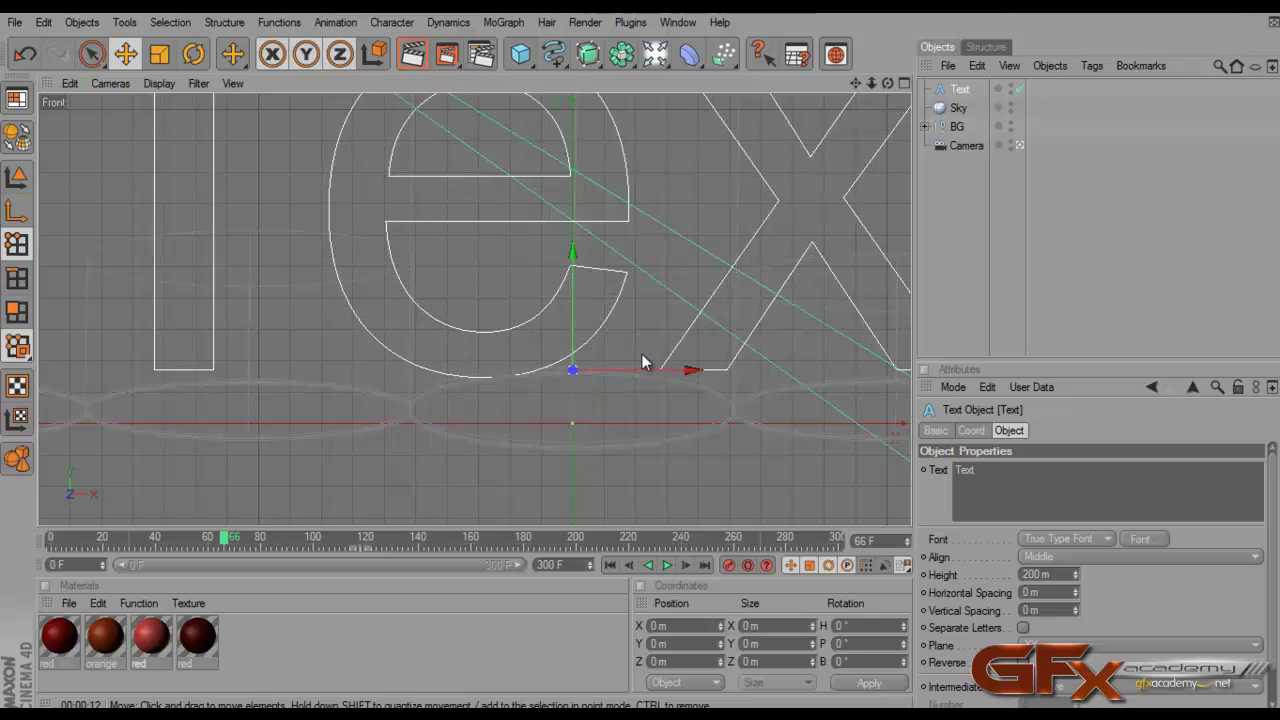
{"action": "left_click_drag", "start_coordinate": [643, 362], "coordinate": [641, 355]}
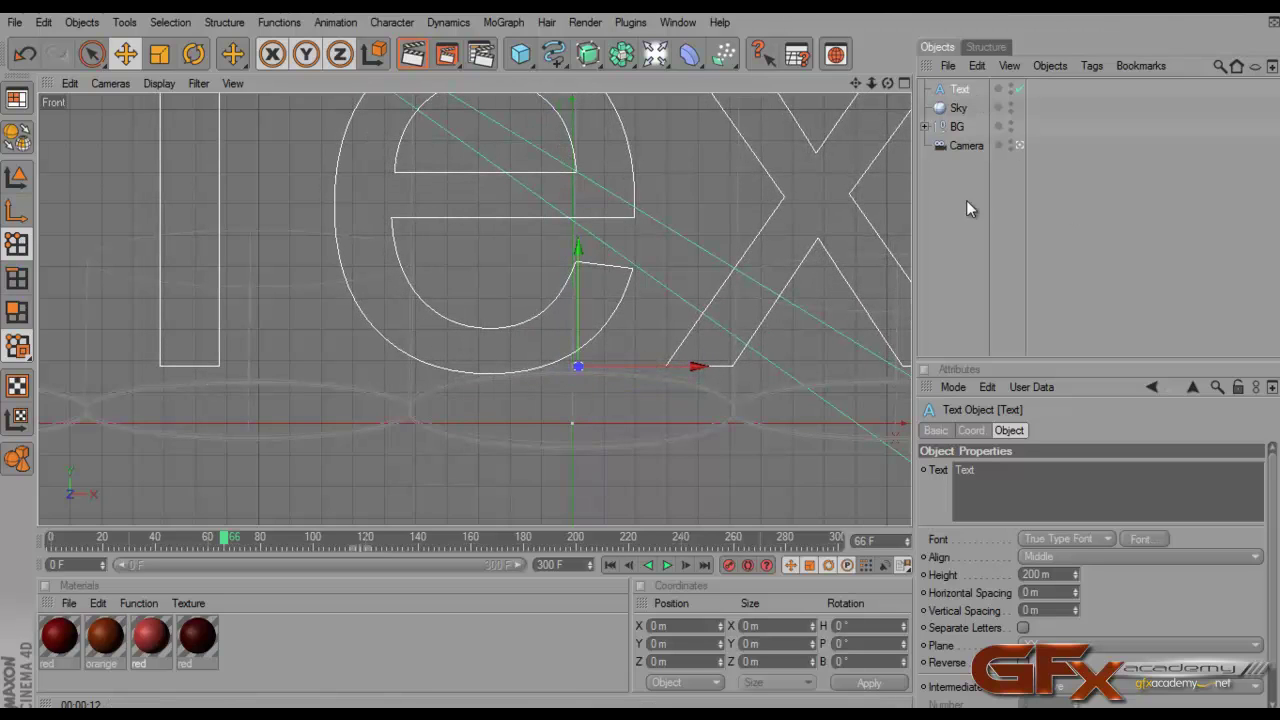
Change the text to INFO and fine-tune its height just above the ribbons
{"action": "double_click", "coordinate": [958, 471]}
{"action": "key", "text": "Caps_Lock"}
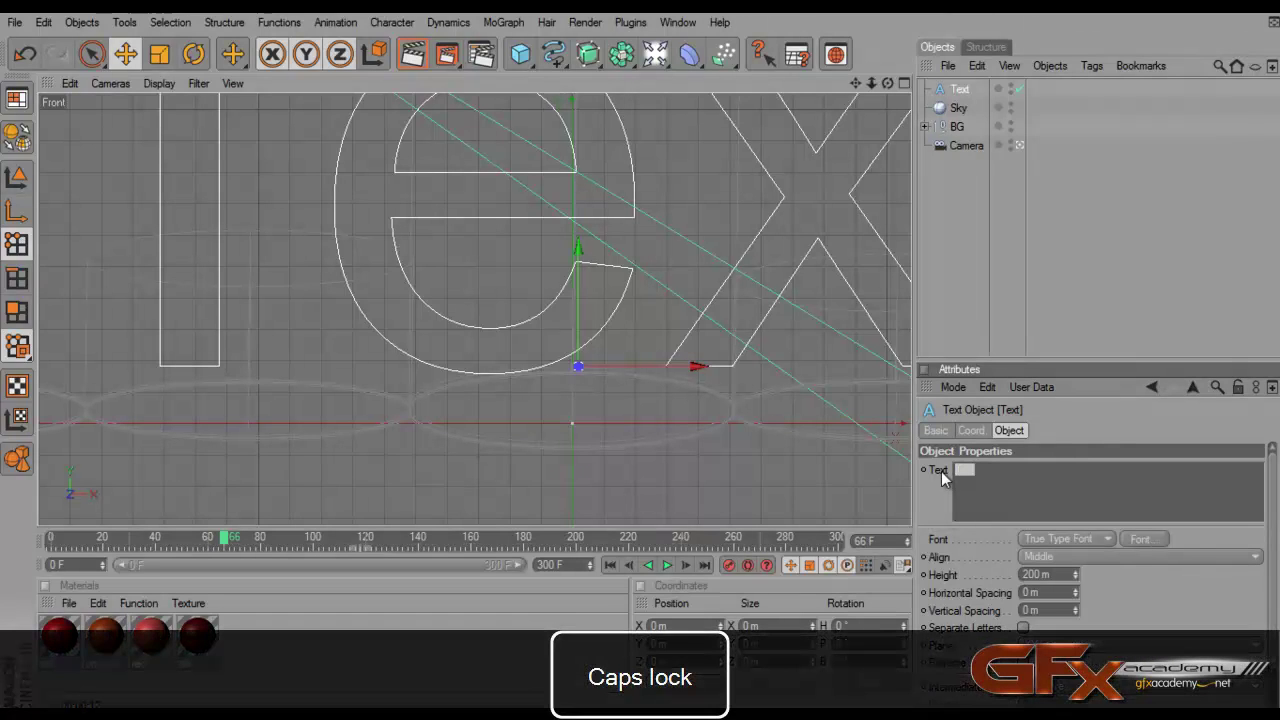
{"action": "type", "text": "INFO"}
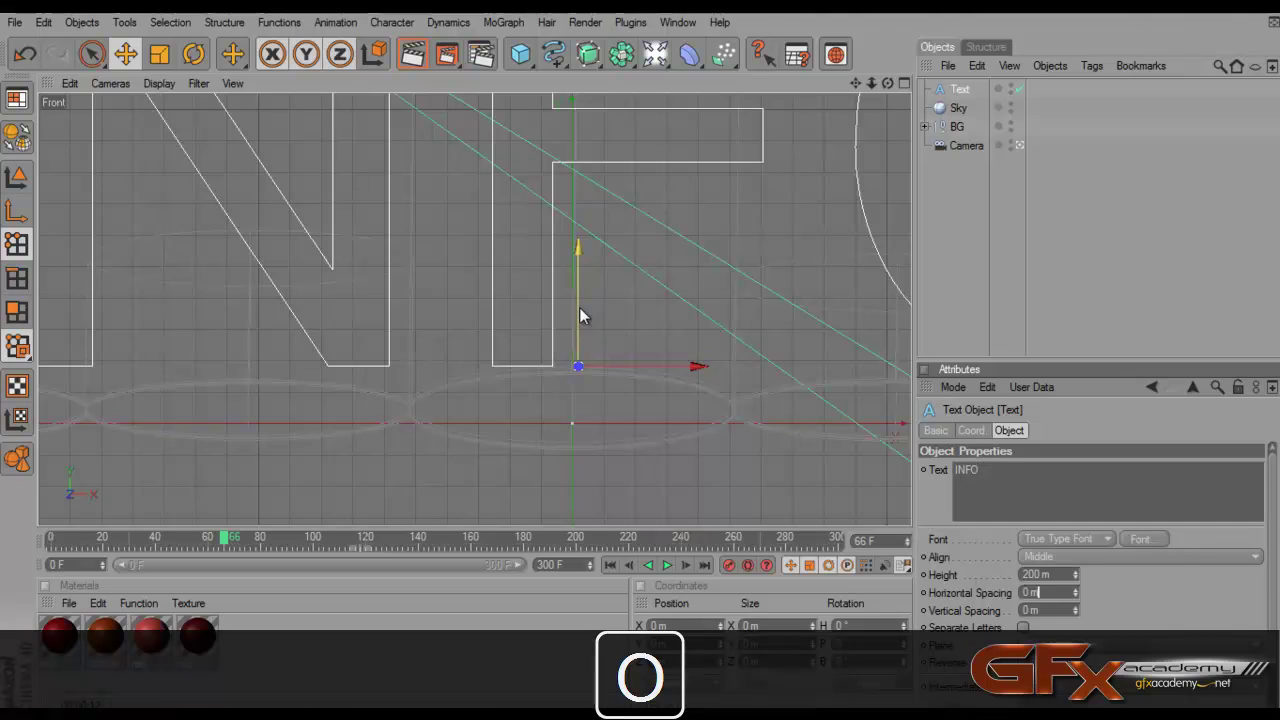
{"action": "left_click_drag", "start_coordinate": [579, 309], "coordinate": [641, 353]}
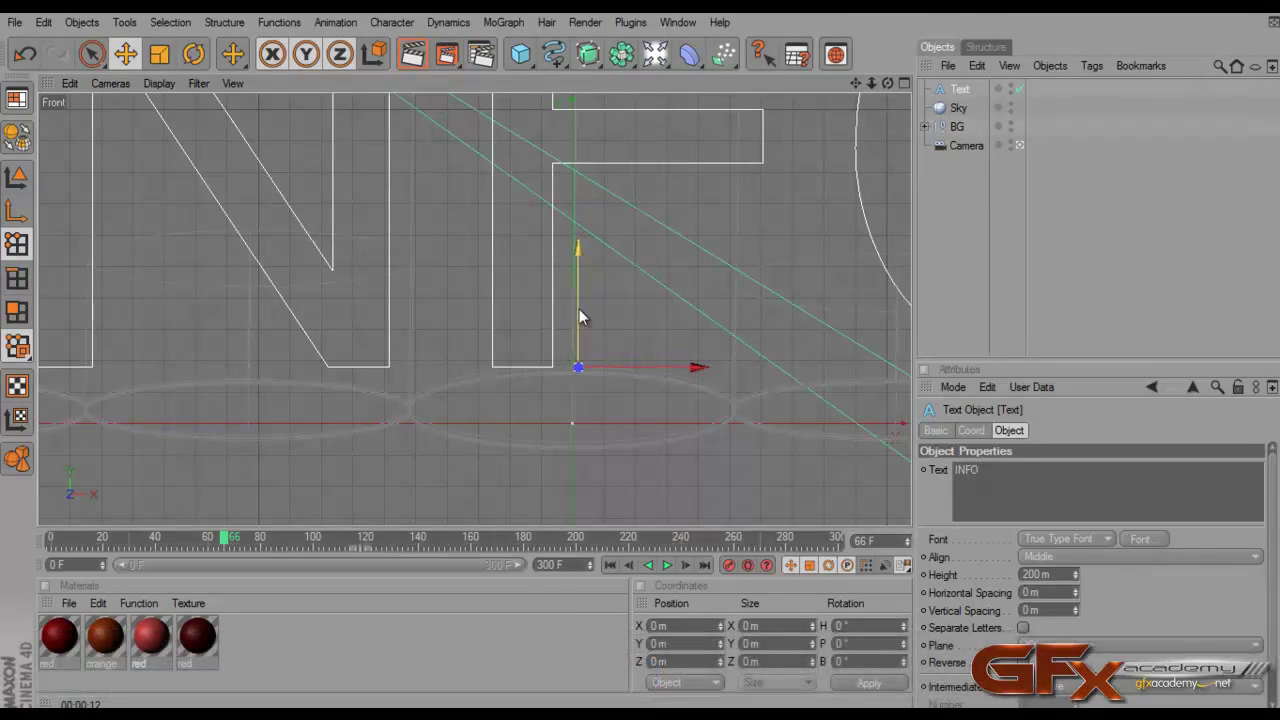
Open the font selection for the INFO text and browse the installed fonts for a suitable typeface
{"action": "left_click", "coordinate": [904, 83]}
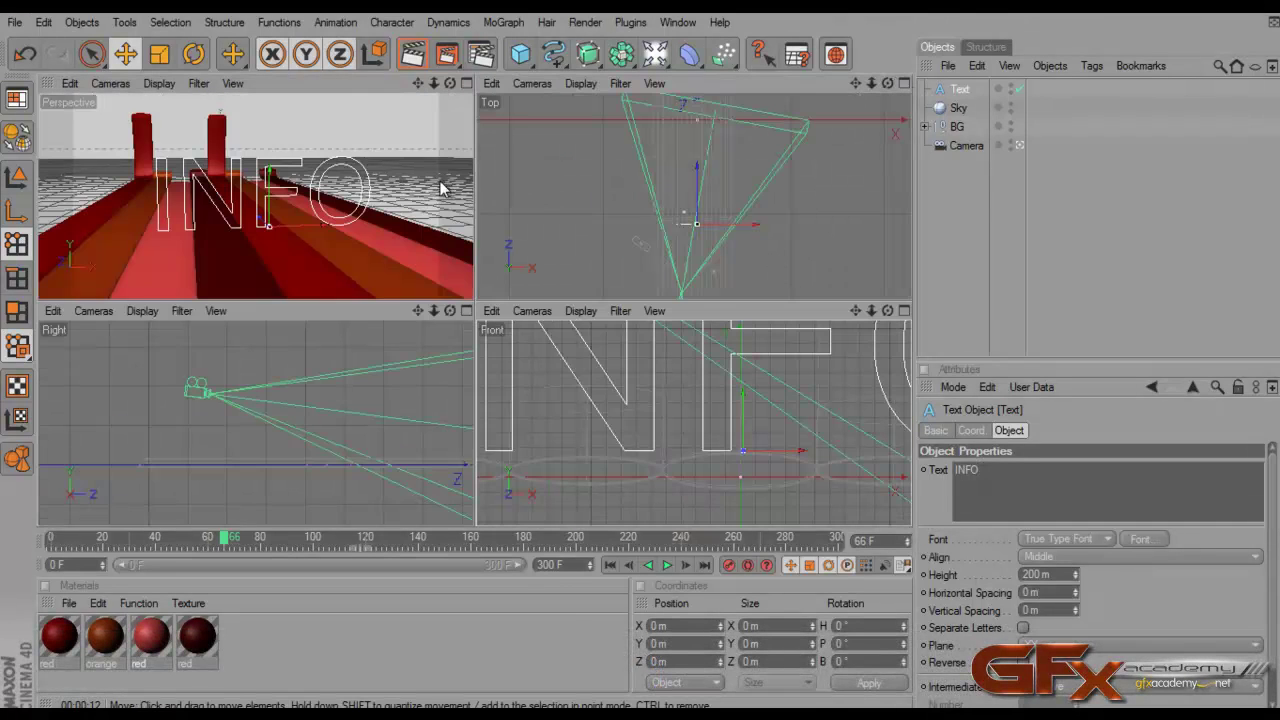
{"action": "middle_click", "coordinate": [449, 113]}
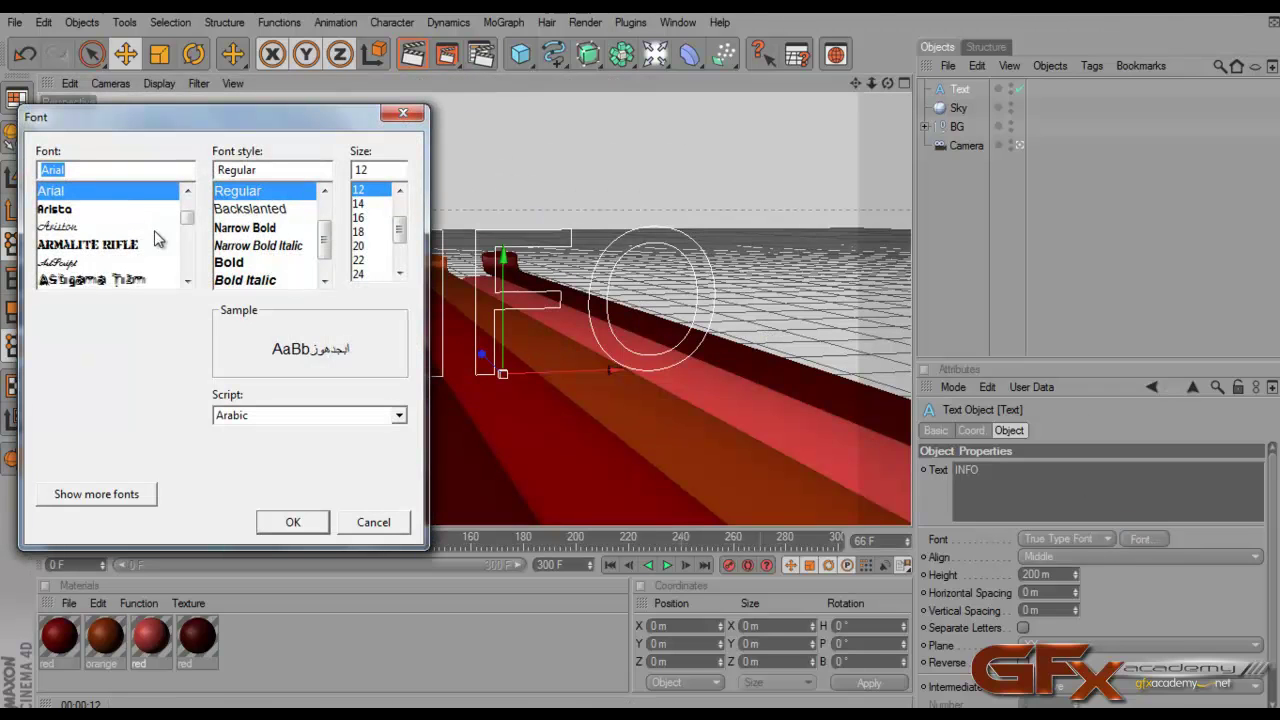
{"action": "scroll", "coordinate": [186, 222], "scroll_direction": "up", "scroll_amount": 3}
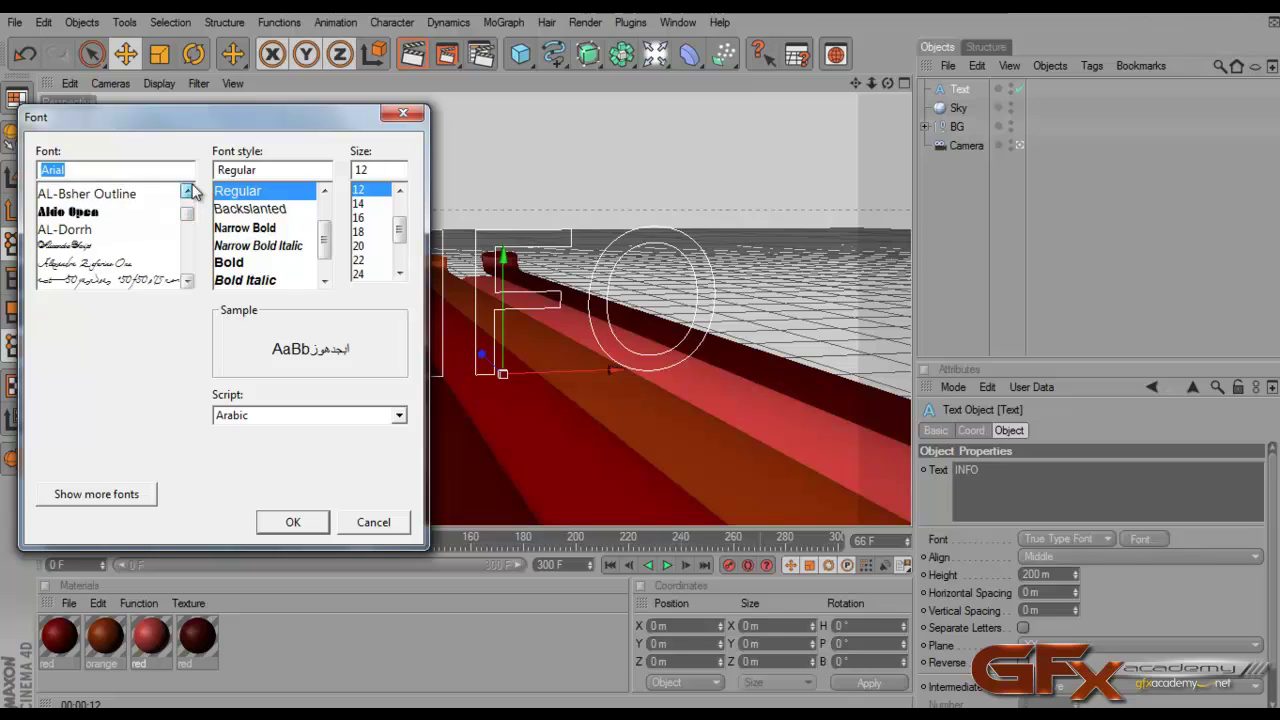
{"action": "left_click", "coordinate": [187, 190]}
{"action": "left_click", "coordinate": [187, 190]}
{"action": "left_click", "coordinate": [187, 190]}
{"action": "left_click", "coordinate": [187, 190]}
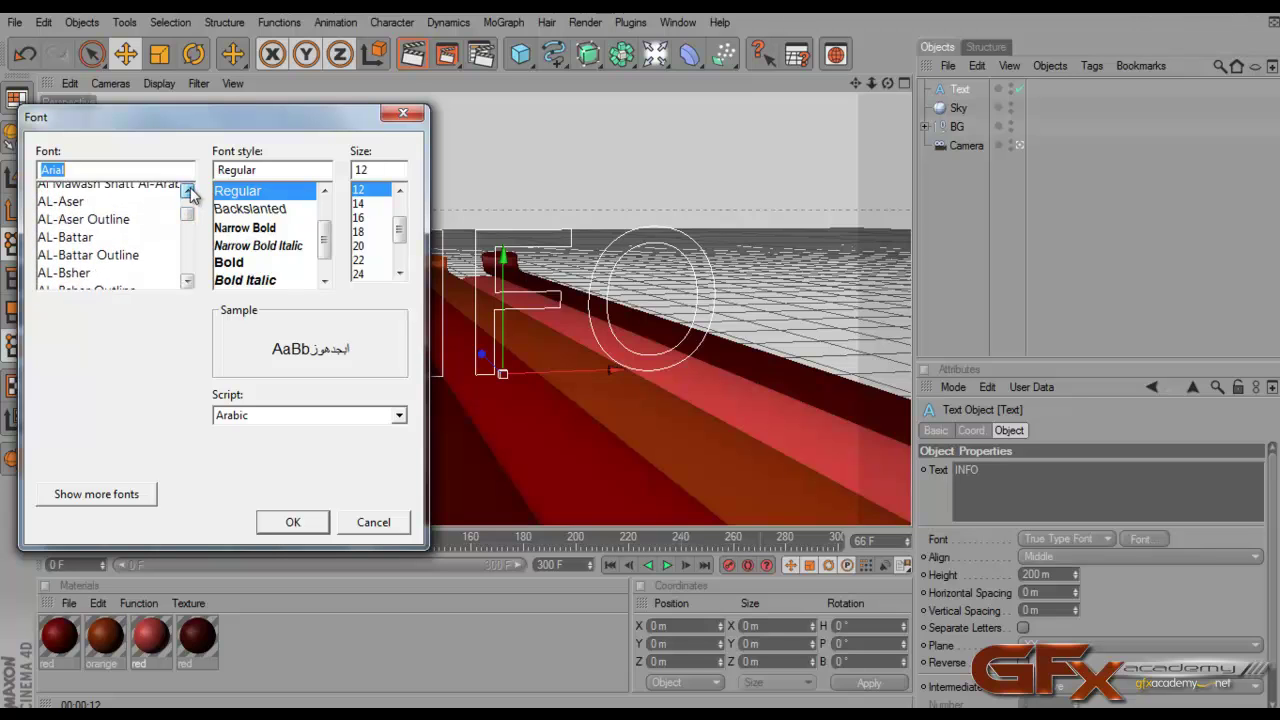
{"action": "left_click", "coordinate": [187, 190]}
{"action": "left_click", "coordinate": [187, 190]}
{"action": "left_click_drag", "start_coordinate": [191, 217], "coordinate": [188, 266]}
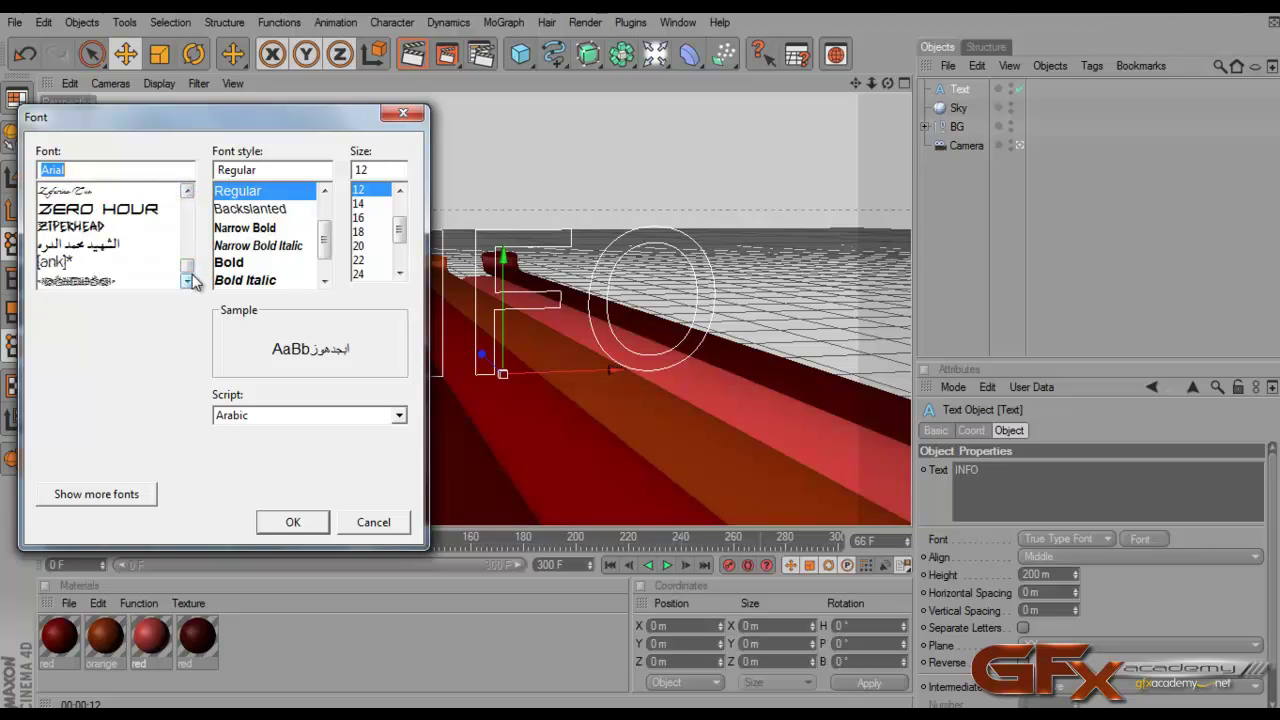
{"action": "left_click", "coordinate": [187, 190]}
{"action": "left_click", "coordinate": [187, 190]}
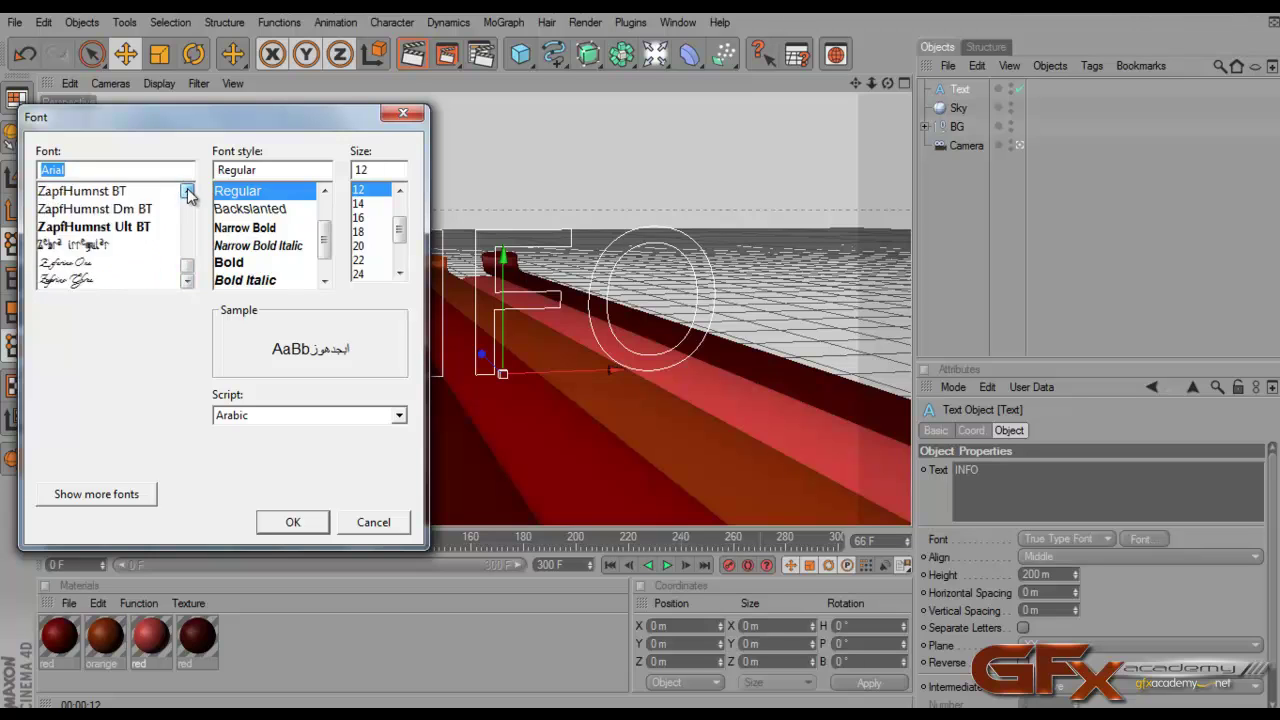
{"action": "left_click", "coordinate": [187, 190]}
{"action": "left_click", "coordinate": [187, 190]}
{"action": "left_click", "coordinate": [187, 190]}
{"action": "left_click", "coordinate": [187, 190]}
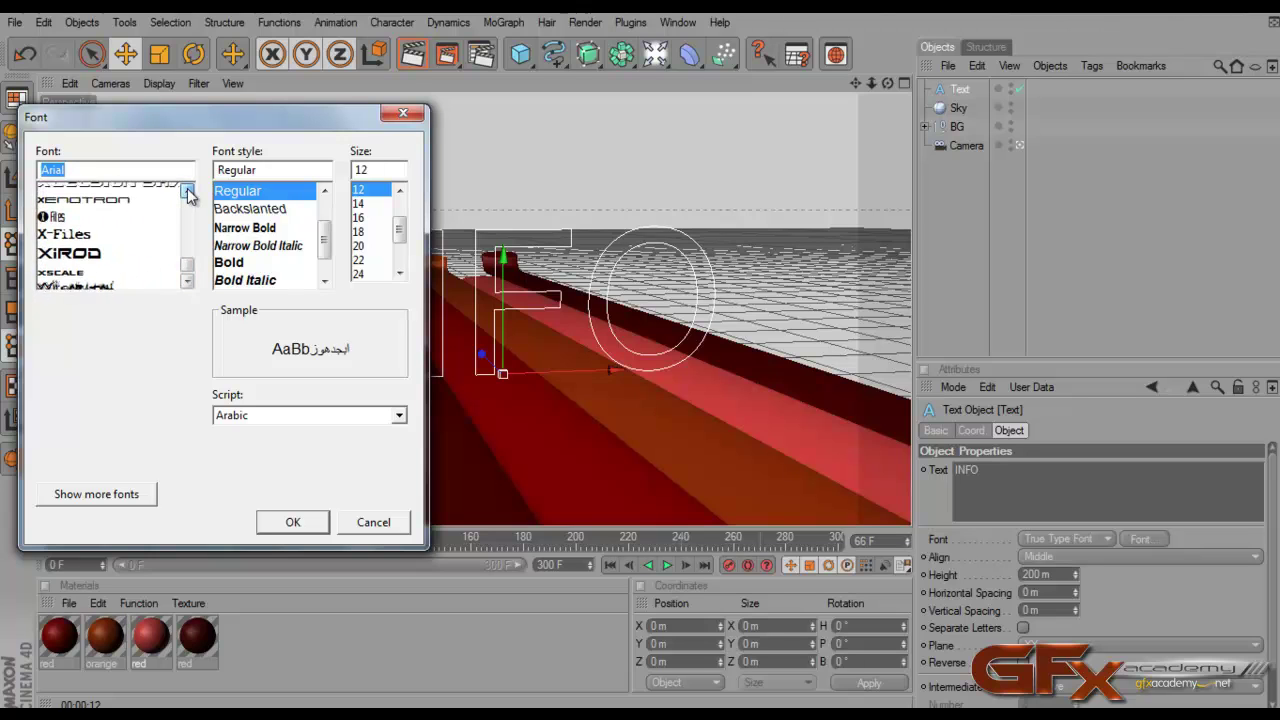
{"action": "left_click", "coordinate": [187, 190]}
{"action": "left_click", "coordinate": [187, 190]}
{"action": "left_click", "coordinate": [187, 190]}
{"action": "left_click", "coordinate": [187, 190]}
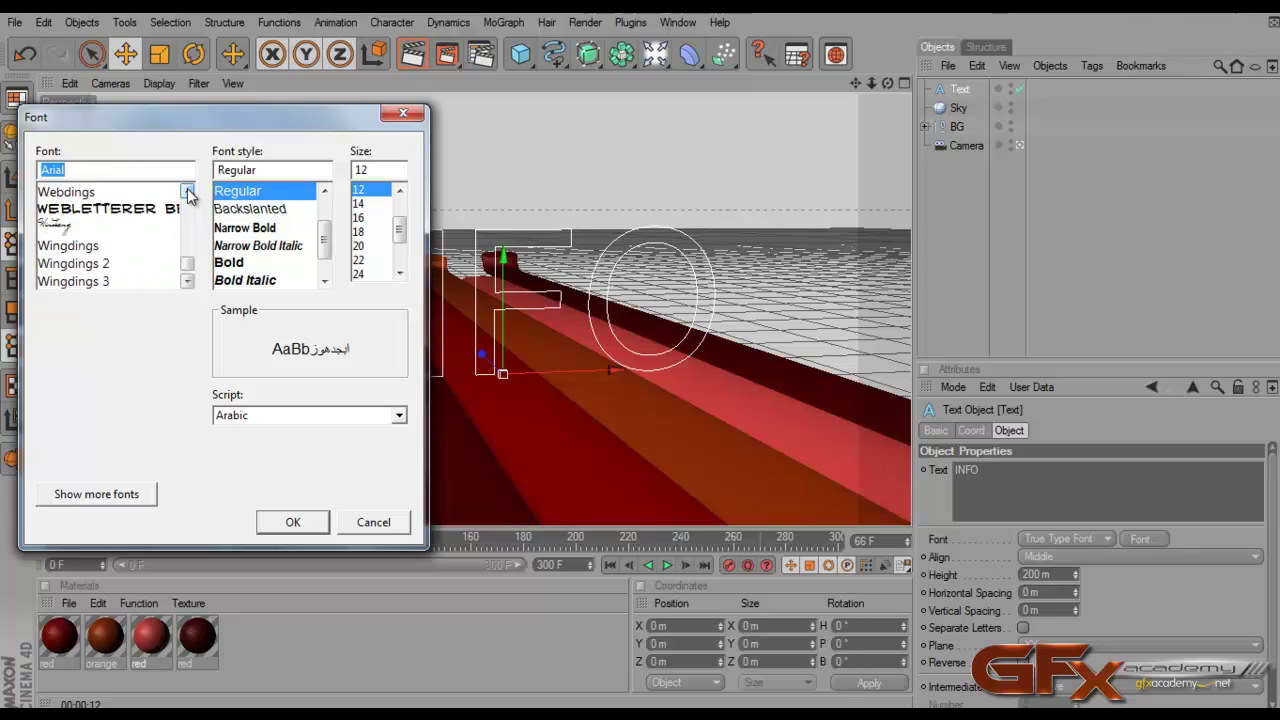
{"action": "left_click", "coordinate": [187, 190]}
{"action": "left_click", "coordinate": [187, 190]}
{"action": "left_click", "coordinate": [187, 190]}
{"action": "left_click", "coordinate": [187, 190]}
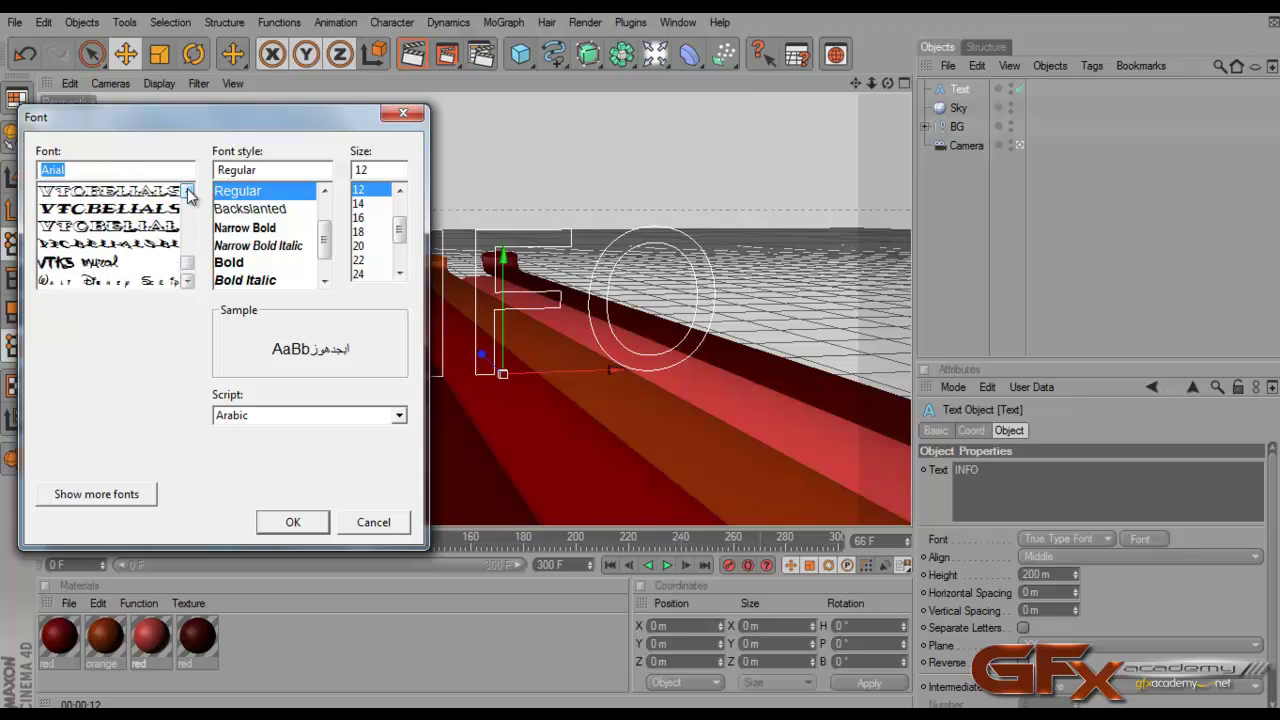
{"action": "left_click", "coordinate": [187, 190]}
{"action": "left_click", "coordinate": [187, 190]}
{"action": "left_click", "coordinate": [187, 190]}
{"action": "left_click", "coordinate": [187, 190]}
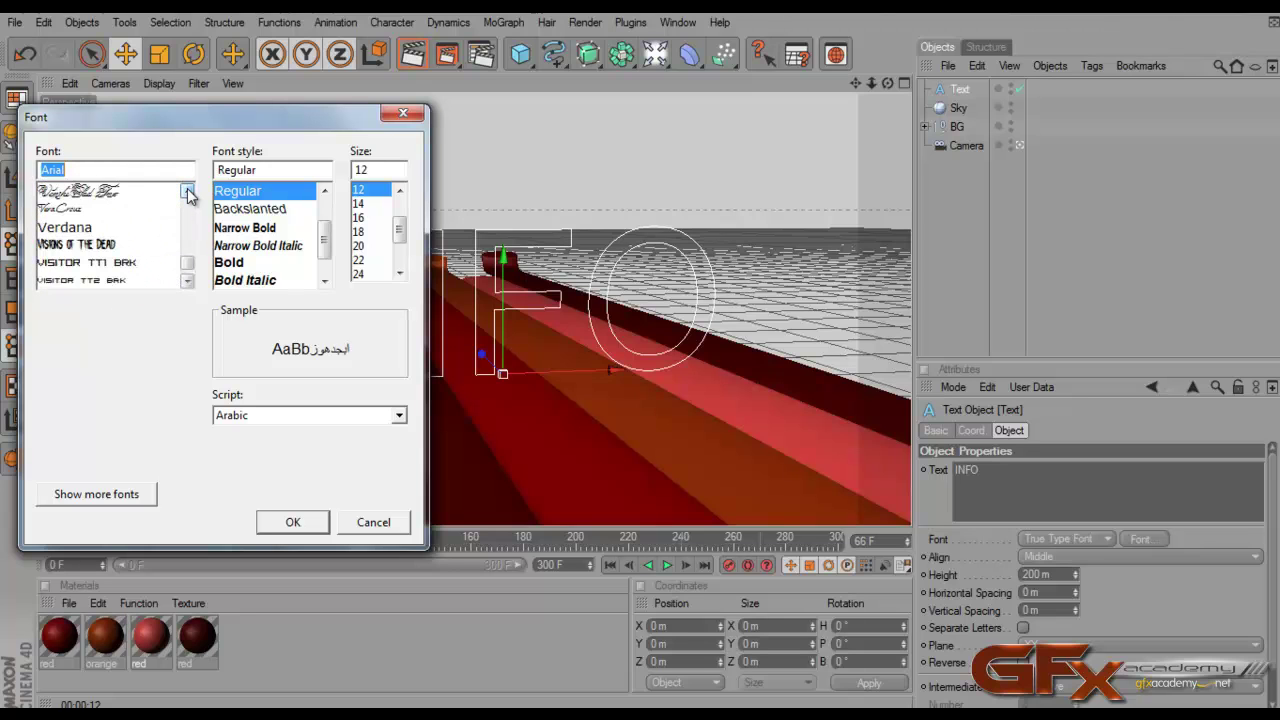
{"action": "left_click", "coordinate": [187, 190]}
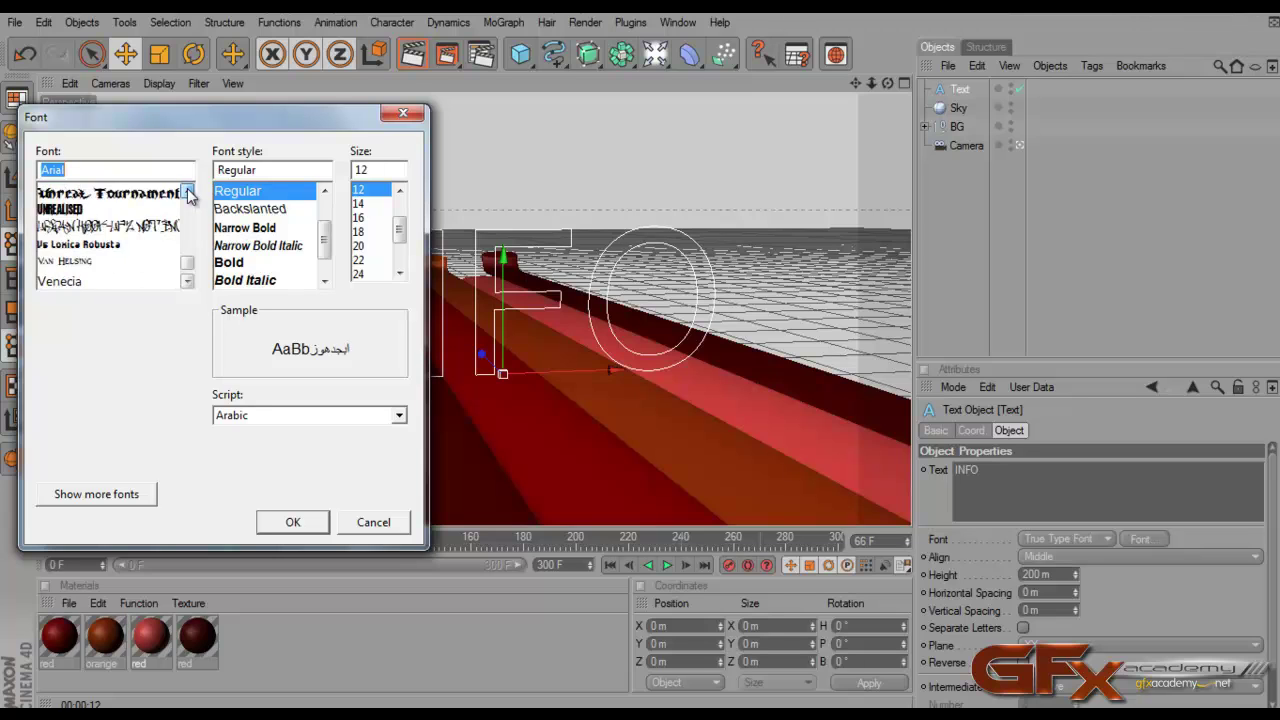
{"action": "left_click", "coordinate": [187, 190]}
{"action": "left_click", "coordinate": [187, 190]}
{"action": "left_click", "coordinate": [187, 190]}
{"action": "left_click", "coordinate": [187, 190]}
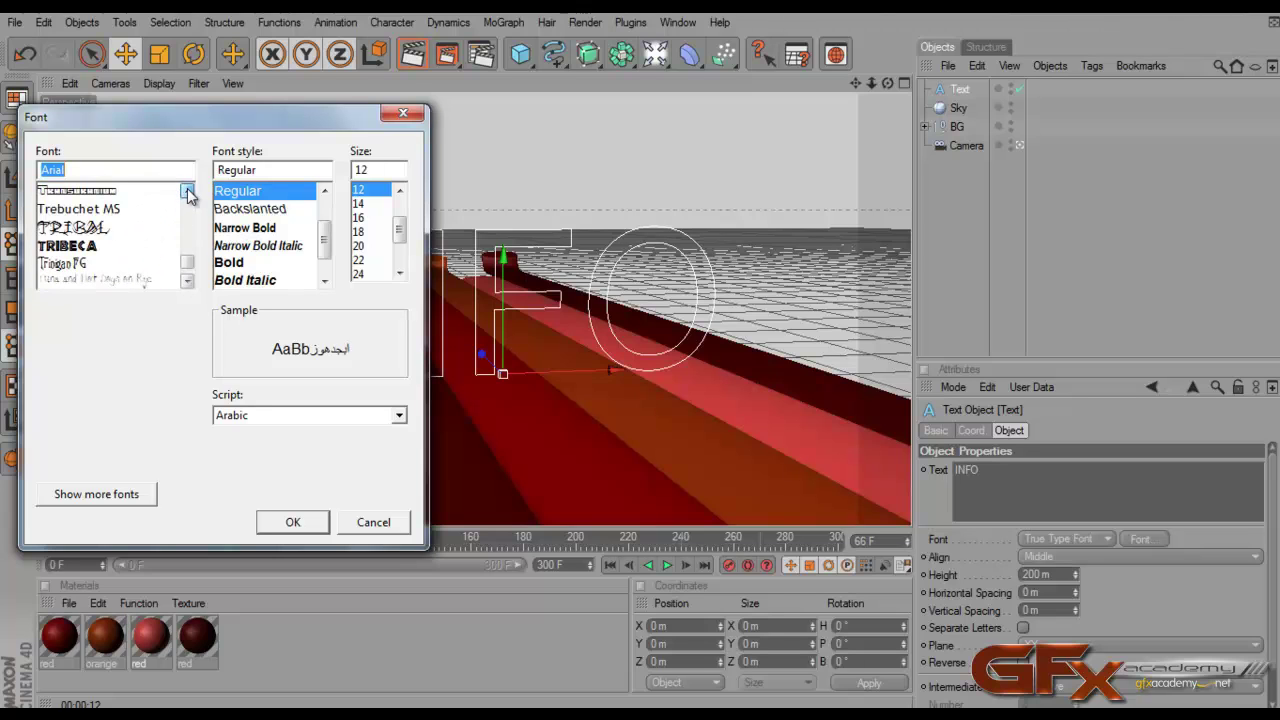
{"action": "left_click", "coordinate": [187, 190]}
{"action": "left_click", "coordinate": [187, 190]}
{"action": "left_click", "coordinate": [187, 190]}
{"action": "left_click", "coordinate": [187, 190]}
{"action": "left_click", "coordinate": [187, 190]}
{"action": "left_click", "coordinate": [187, 190]}
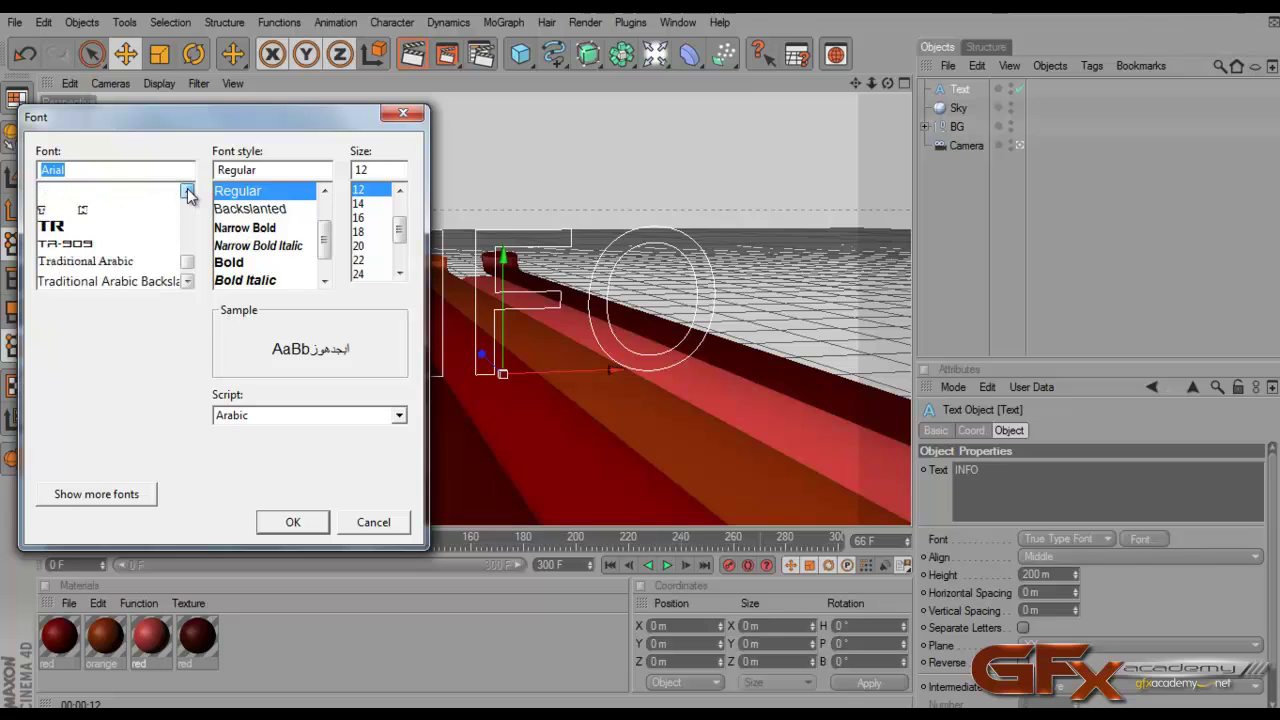
{"action": "left_click", "coordinate": [187, 190]}
{"action": "left_click", "coordinate": [187, 190]}
{"action": "left_click", "coordinate": [187, 190]}
{"action": "left_click", "coordinate": [187, 190]}
{"action": "left_click", "coordinate": [187, 190]}
{"action": "left_click", "coordinate": [187, 190]}
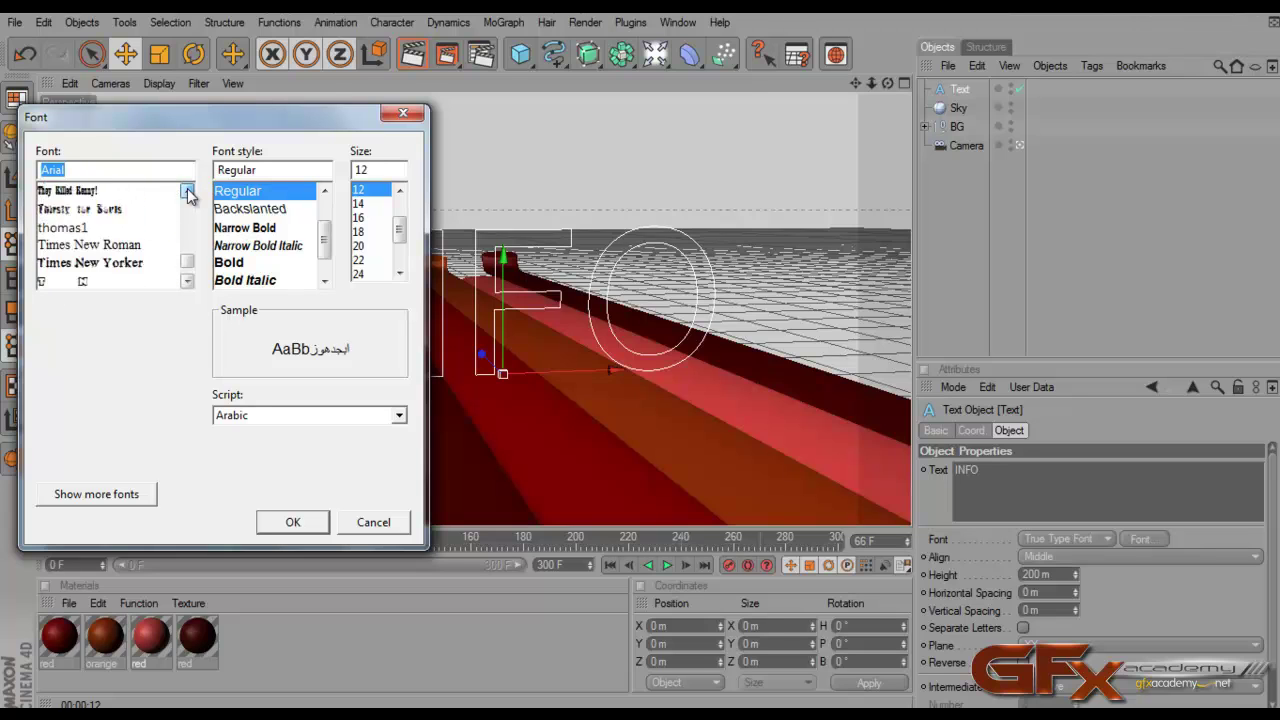
{"action": "left_click", "coordinate": [187, 190]}
{"action": "left_click", "coordinate": [187, 190]}
{"action": "left_click", "coordinate": [187, 190]}
{"action": "left_click", "coordinate": [187, 190]}
{"action": "left_click", "coordinate": [187, 190]}
{"action": "left_click", "coordinate": [187, 190]}
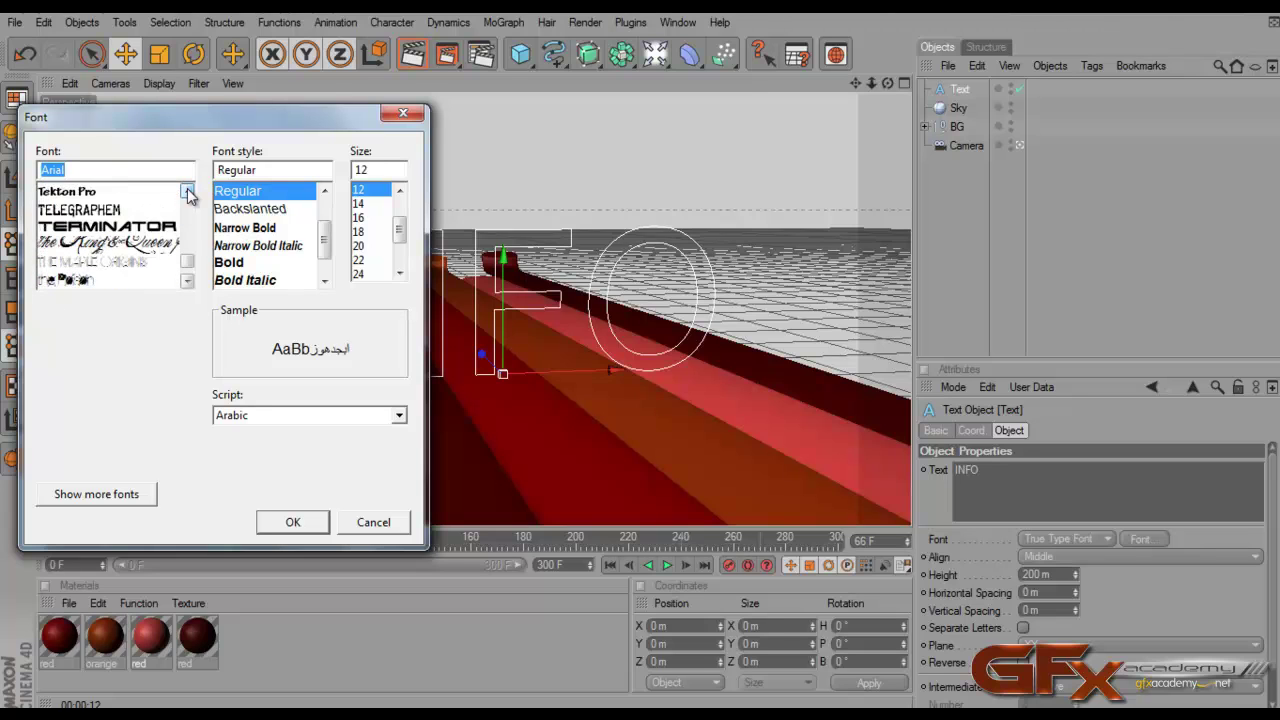
{"action": "left_click", "coordinate": [187, 190]}
{"action": "left_click", "coordinate": [187, 190]}
{"action": "left_click", "coordinate": [187, 190]}
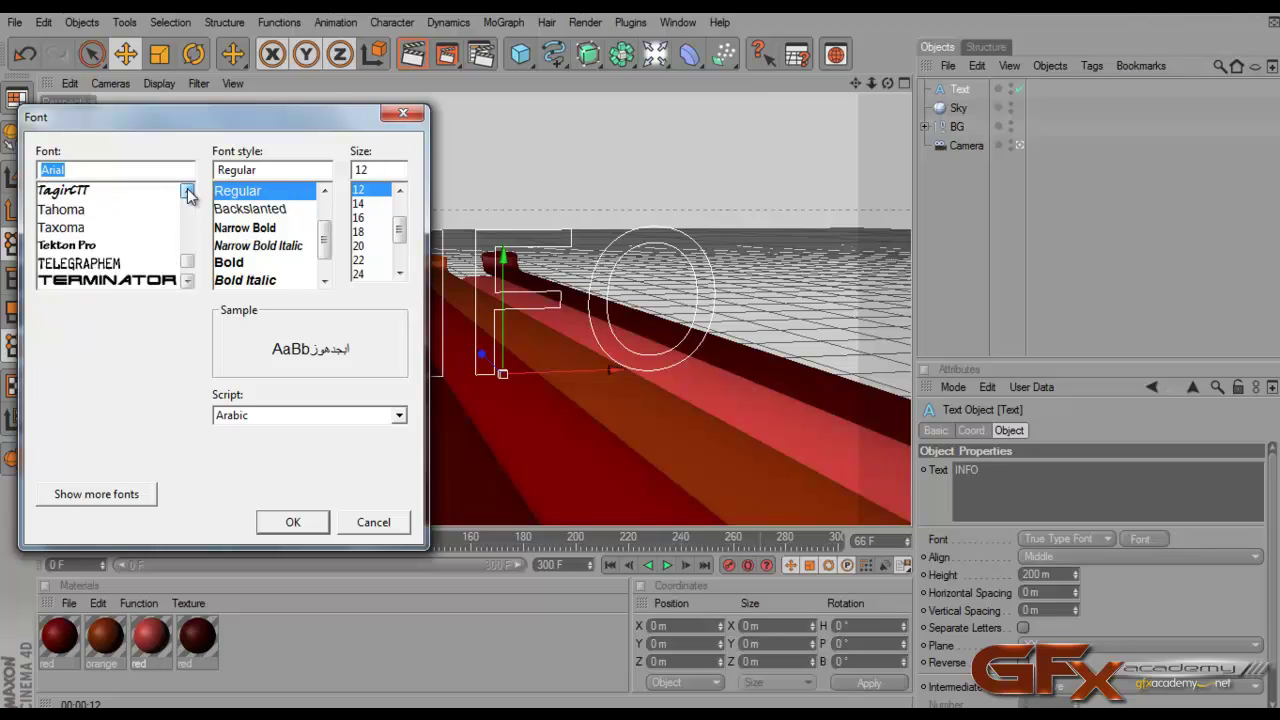
{"action": "left_click", "coordinate": [187, 190]}
{"action": "left_click", "coordinate": [187, 190]}
{"action": "left_click", "coordinate": [187, 190]}
{"action": "left_click", "coordinate": [187, 190]}
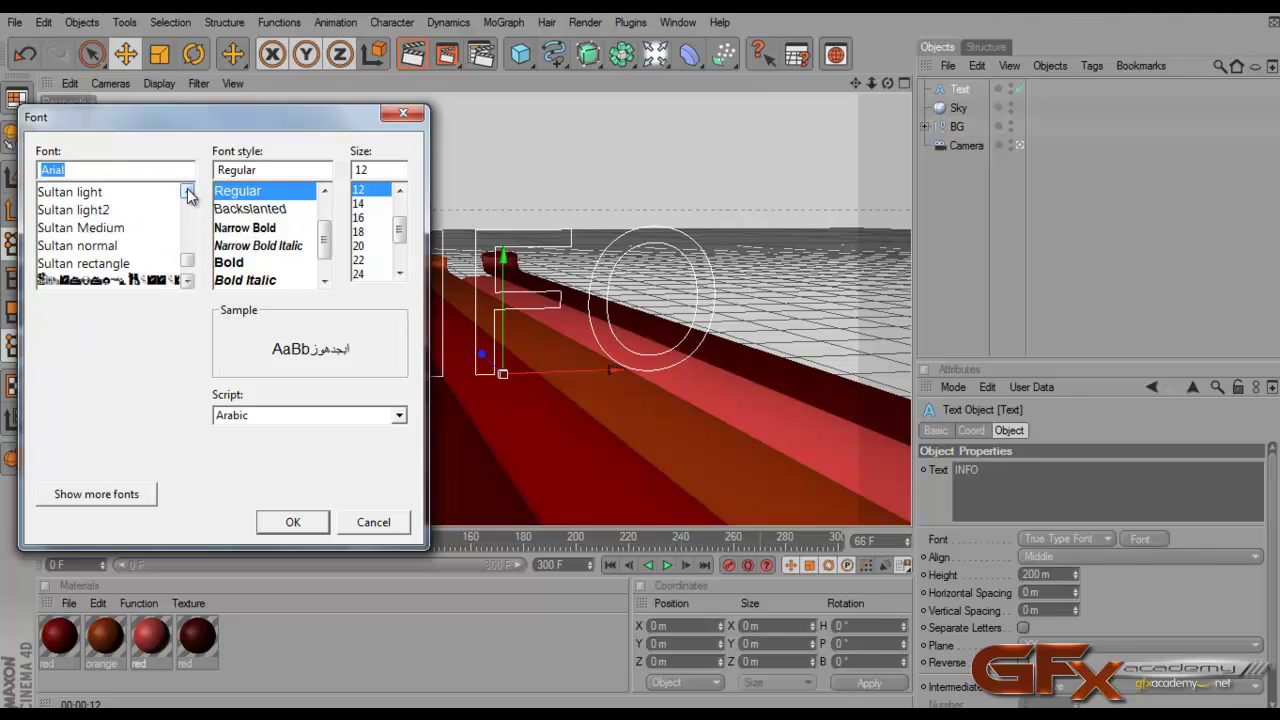
{"action": "left_click", "coordinate": [187, 190]}
{"action": "left_click", "coordinate": [187, 190]}
{"action": "left_click", "coordinate": [187, 190]}
{"action": "left_click", "coordinate": [187, 190]}
{"action": "left_click", "coordinate": [187, 190]}
{"action": "left_click", "coordinate": [187, 190]}
{"action": "left_click", "coordinate": [187, 190]}
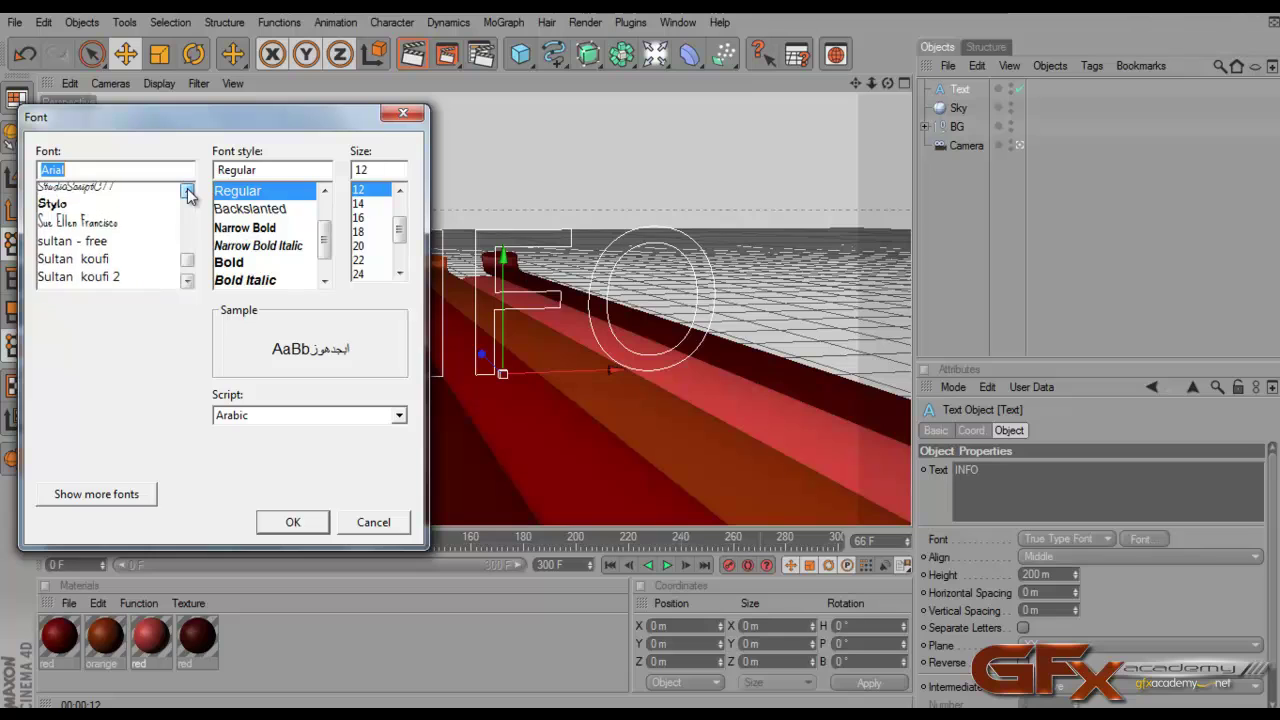
{"action": "left_click", "coordinate": [187, 191]}
{"action": "left_click", "coordinate": [187, 191]}
{"action": "left_click", "coordinate": [187, 191]}
{"action": "left_click", "coordinate": [187, 191]}
{"action": "left_click", "coordinate": [187, 191]}
{"action": "left_click", "coordinate": [187, 191]}
{"action": "left_click", "coordinate": [187, 191]}
{"action": "left_click", "coordinate": [187, 191]}
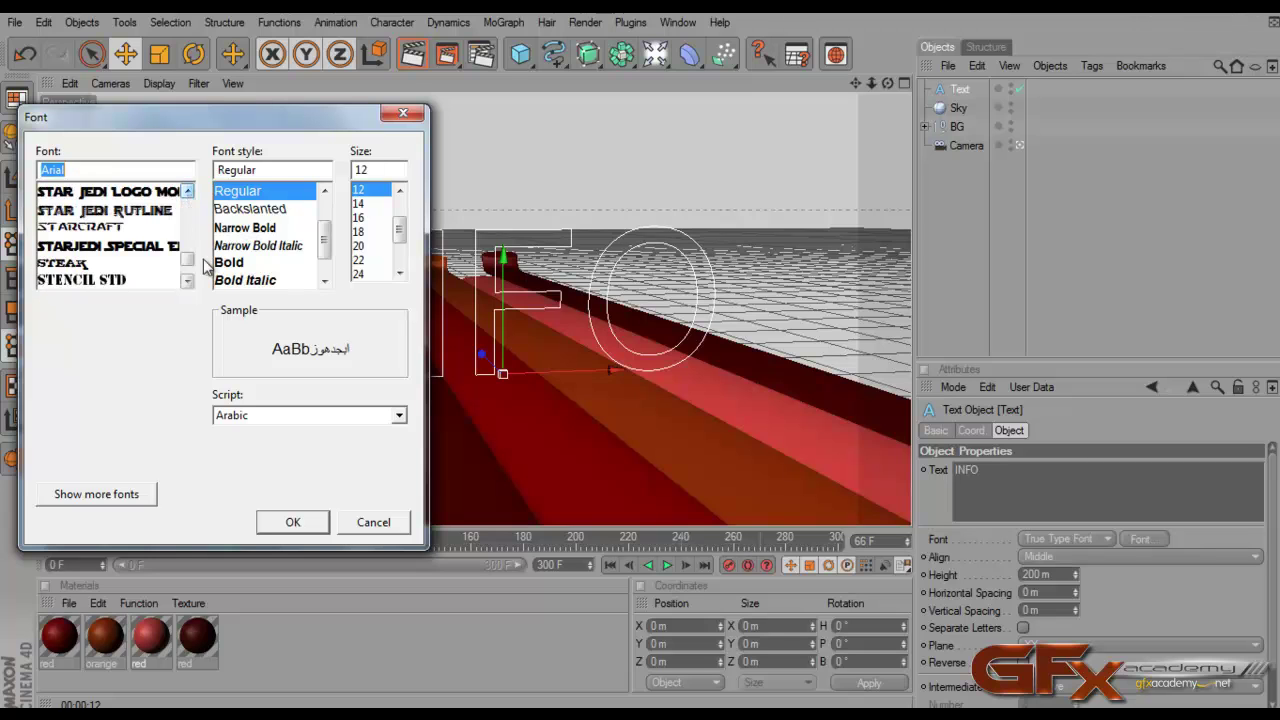
{"action": "left_click", "coordinate": [187, 191]}
{"action": "left_click", "coordinate": [187, 191]}
{"action": "left_click", "coordinate": [187, 191]}
{"action": "left_click", "coordinate": [187, 191]}
{"action": "left_click", "coordinate": [187, 191]}
{"action": "left_click", "coordinate": [187, 191]}
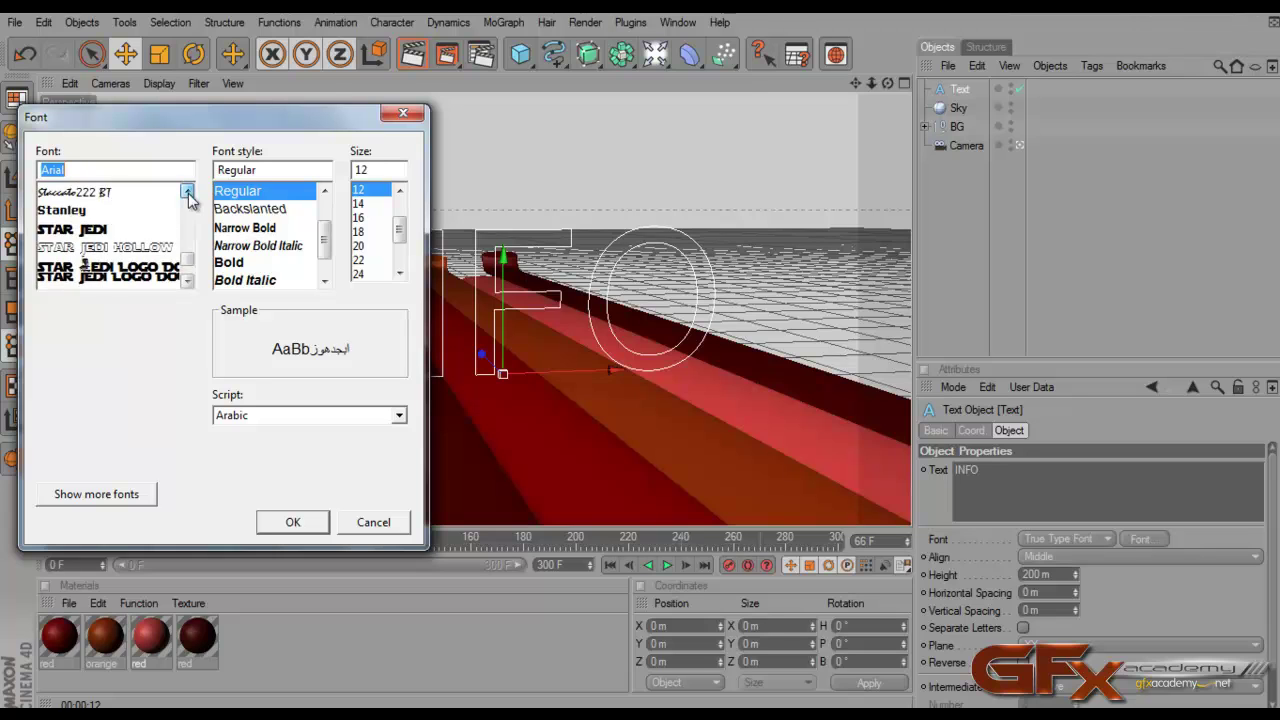
{"action": "left_click", "coordinate": [187, 191]}
{"action": "left_click", "coordinate": [187, 191]}
{"action": "left_click", "coordinate": [187, 191]}
{"action": "left_click", "coordinate": [187, 191]}
{"action": "left_click", "coordinate": [187, 191]}
{"action": "left_click", "coordinate": [187, 191]}
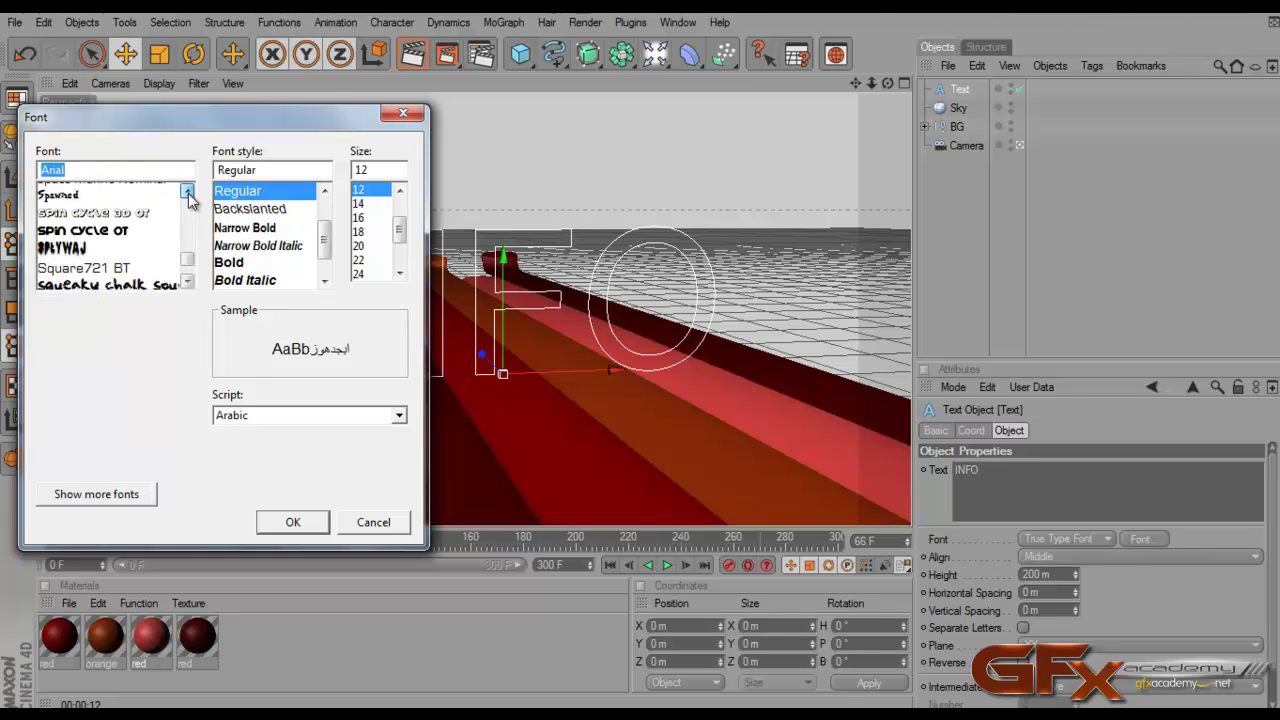
{"action": "left_click", "coordinate": [187, 191]}
{"action": "left_click", "coordinate": [187, 191]}
{"action": "left_click", "coordinate": [187, 191]}
{"action": "left_click", "coordinate": [187, 191]}
{"action": "left_click", "coordinate": [187, 191]}
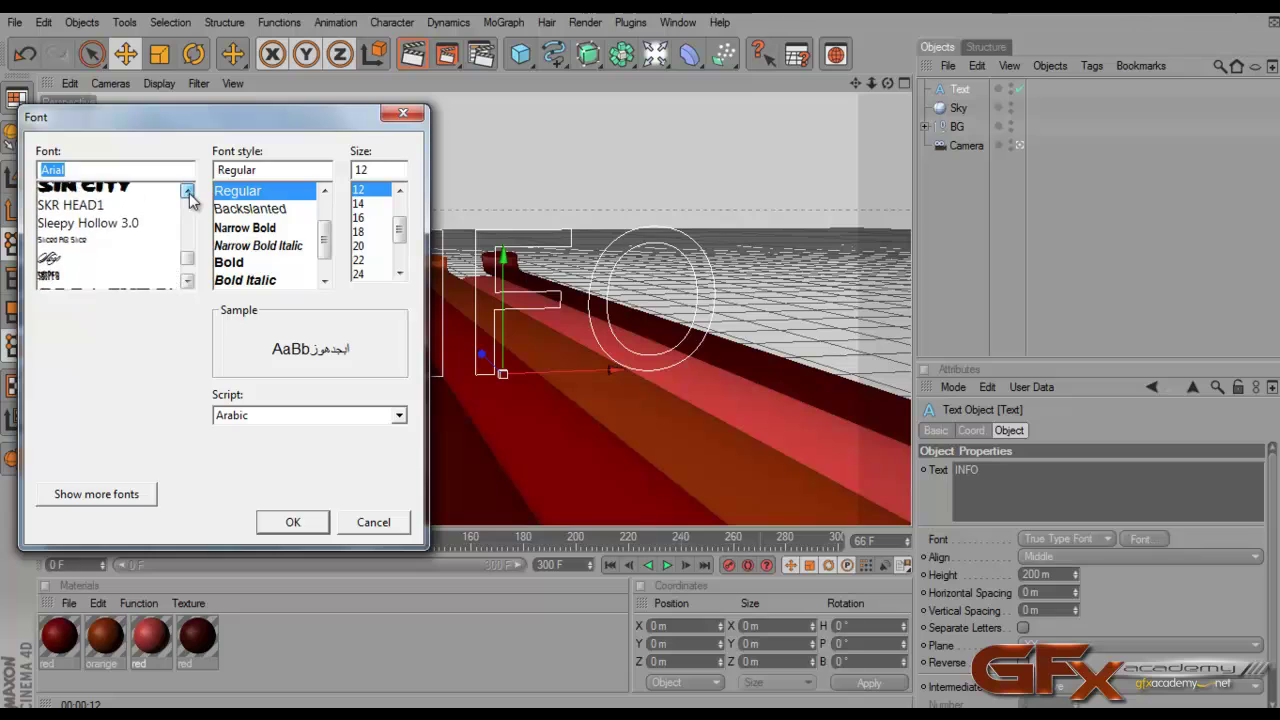
{"action": "left_click", "coordinate": [187, 191]}
{"action": "left_click", "coordinate": [187, 191]}
{"action": "left_click", "coordinate": [187, 191]}
{"action": "left_click", "coordinate": [187, 191]}
{"action": "left_click", "coordinate": [187, 191]}
{"action": "left_click", "coordinate": [187, 191]}
{"action": "left_click", "coordinate": [187, 191]}
{"action": "left_click", "coordinate": [187, 191]}
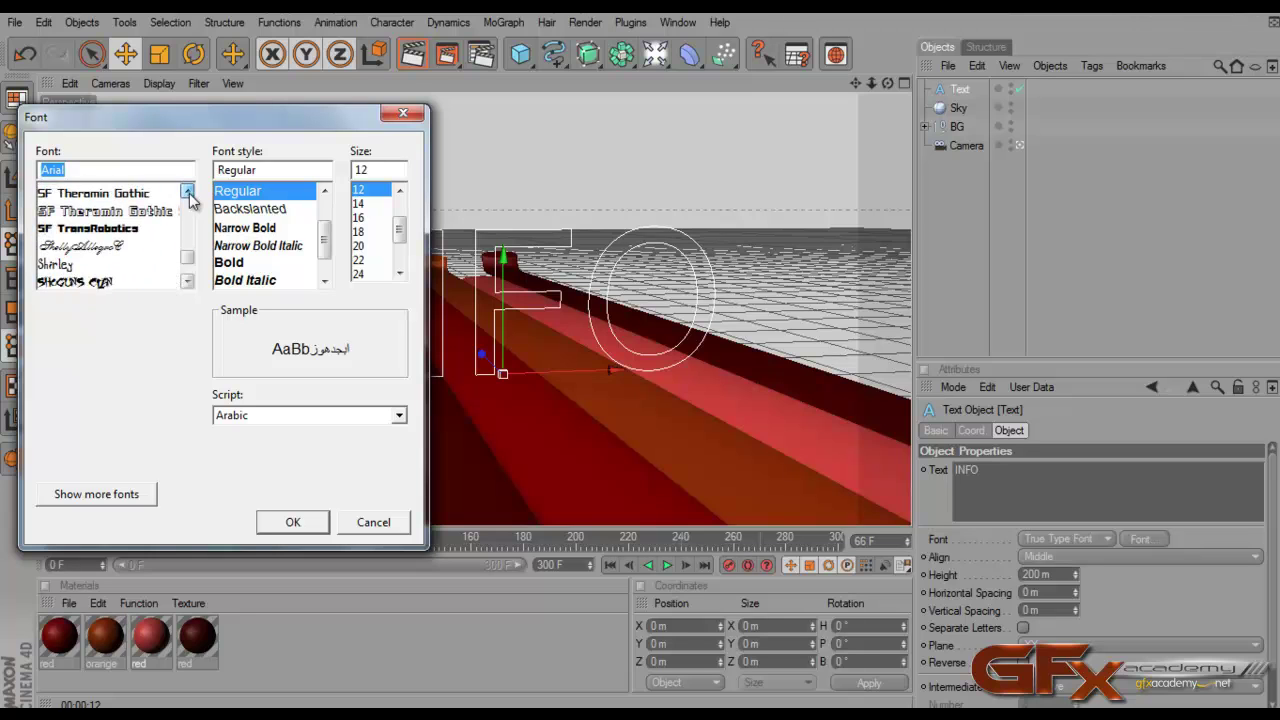
{"action": "left_click", "coordinate": [187, 191]}
{"action": "left_click", "coordinate": [187, 191]}
{"action": "left_click", "coordinate": [187, 191]}
{"action": "left_click", "coordinate": [187, 191]}
{"action": "left_click", "coordinate": [187, 191]}
{"action": "left_click", "coordinate": [187, 191]}
{"action": "left_click", "coordinate": [187, 191]}
{"action": "left_click", "coordinate": [187, 191]}
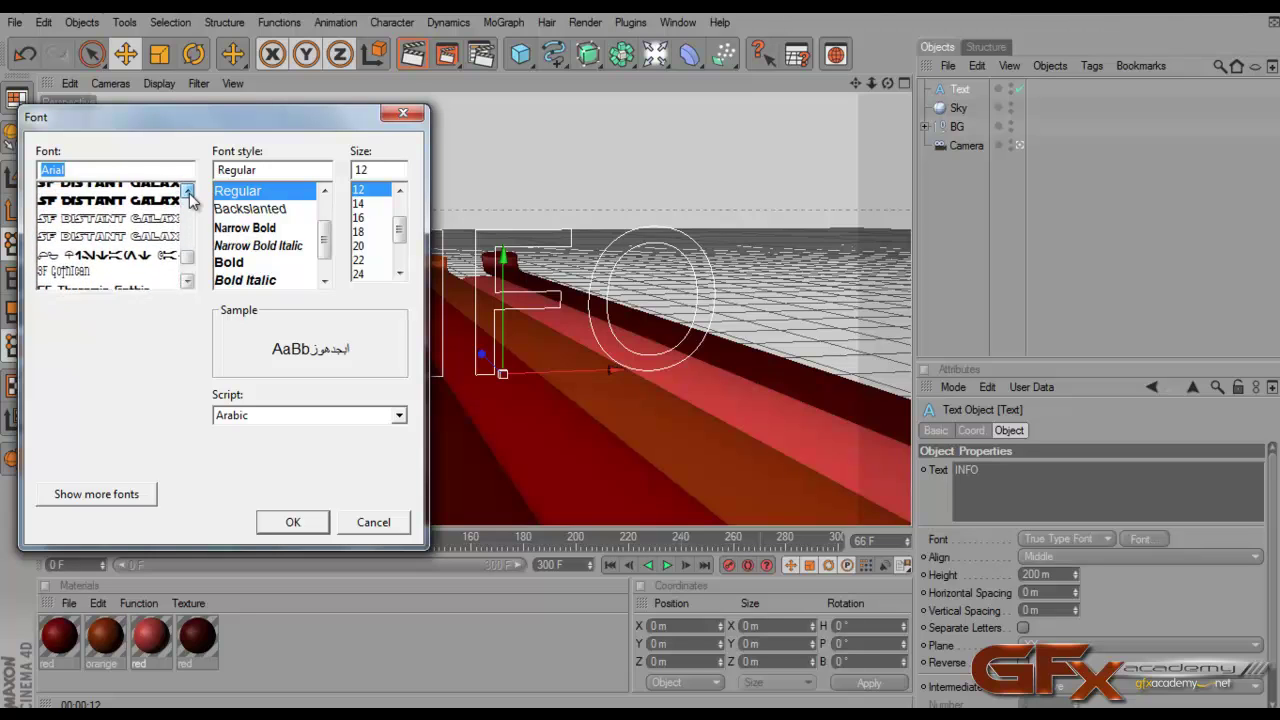
{"action": "left_click", "coordinate": [187, 191]}
{"action": "left_click", "coordinate": [187, 191]}
{"action": "left_click", "coordinate": [187, 191]}
{"action": "left_click", "coordinate": [187, 191]}
{"action": "left_click", "coordinate": [187, 191]}
{"action": "left_click", "coordinate": [187, 191]}
{"action": "left_click", "coordinate": [187, 191]}
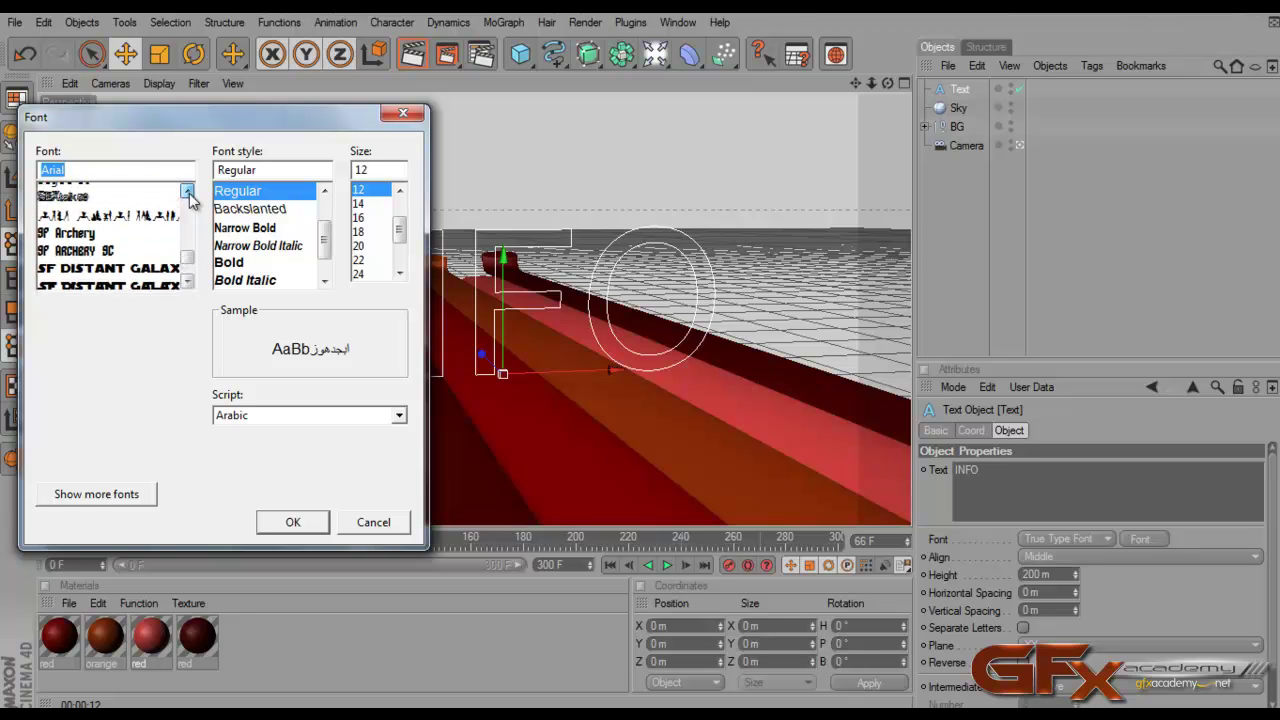
{"action": "left_click", "coordinate": [187, 191]}
{"action": "left_click", "coordinate": [187, 191]}
{"action": "left_click", "coordinate": [187, 191]}
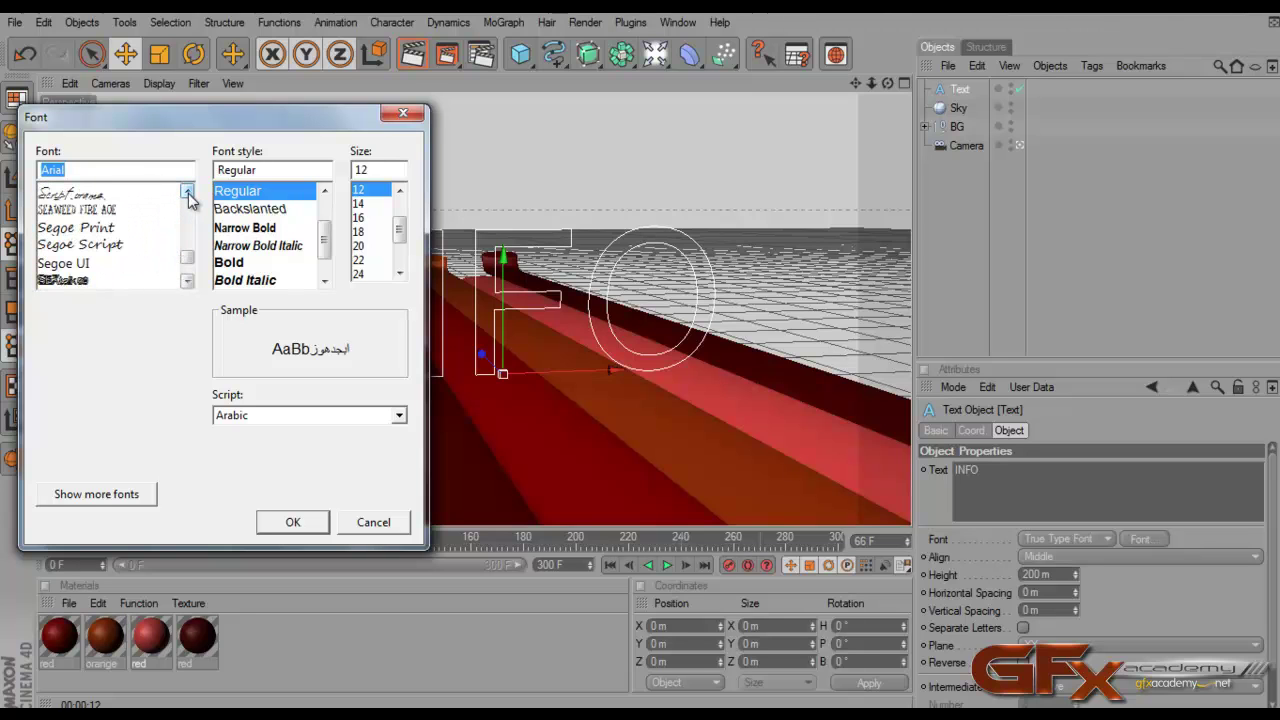
Set the INFO text's font to Highway Gothic with the Bold style
{"action": "key", "text": "Caps_Lock"}
{"action": "type", "text": "high"}
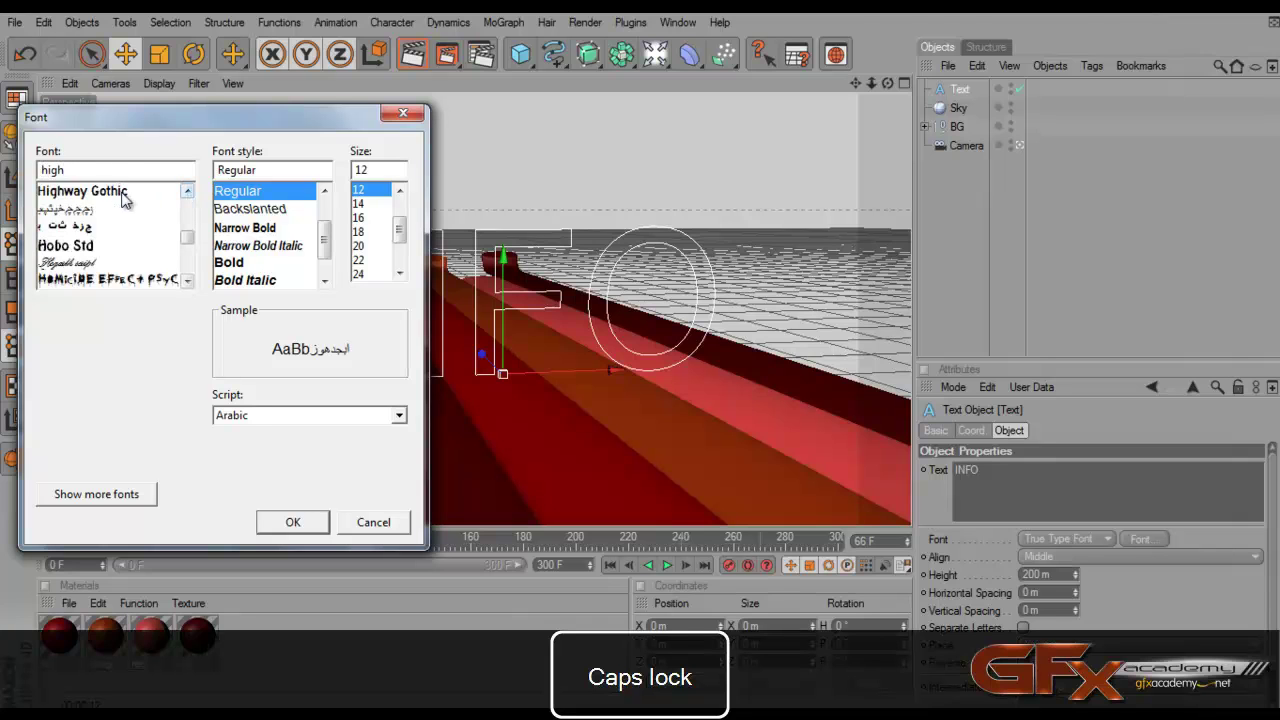
{"action": "left_click", "coordinate": [120, 192]}
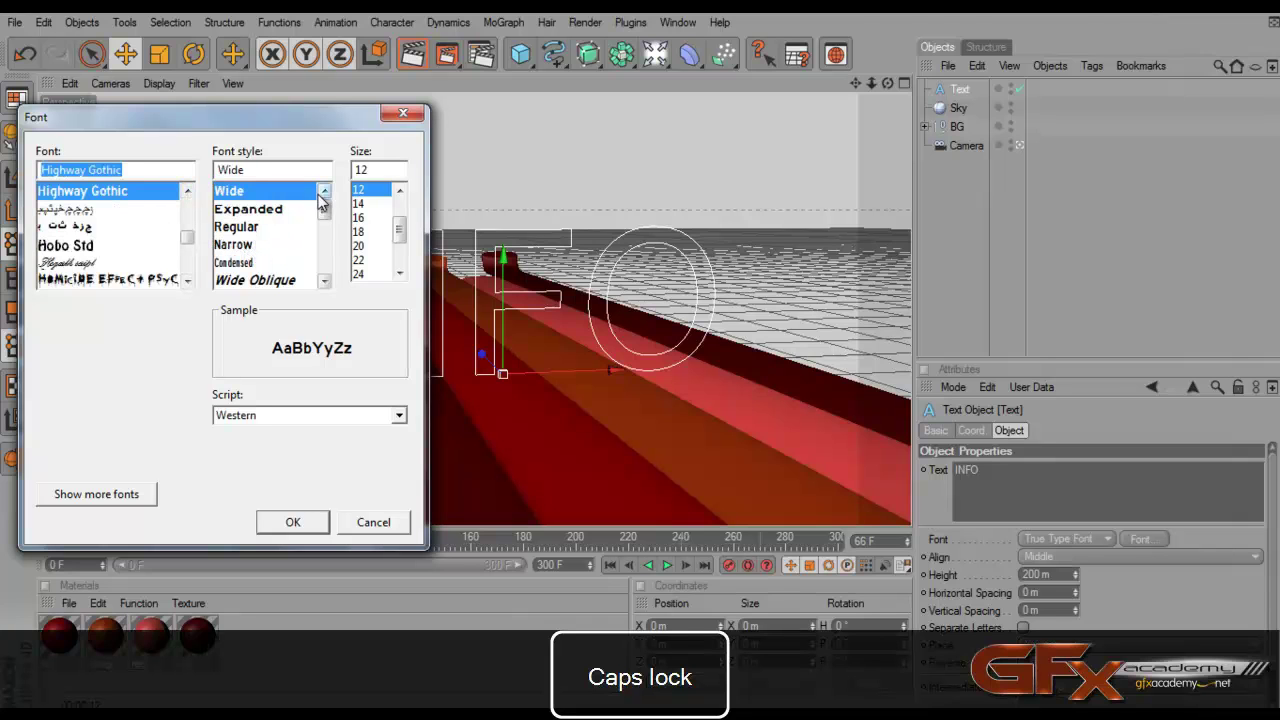
{"action": "left_click_drag", "start_coordinate": [324, 194], "coordinate": [324, 251]}
{"action": "left_click", "coordinate": [262, 245]}
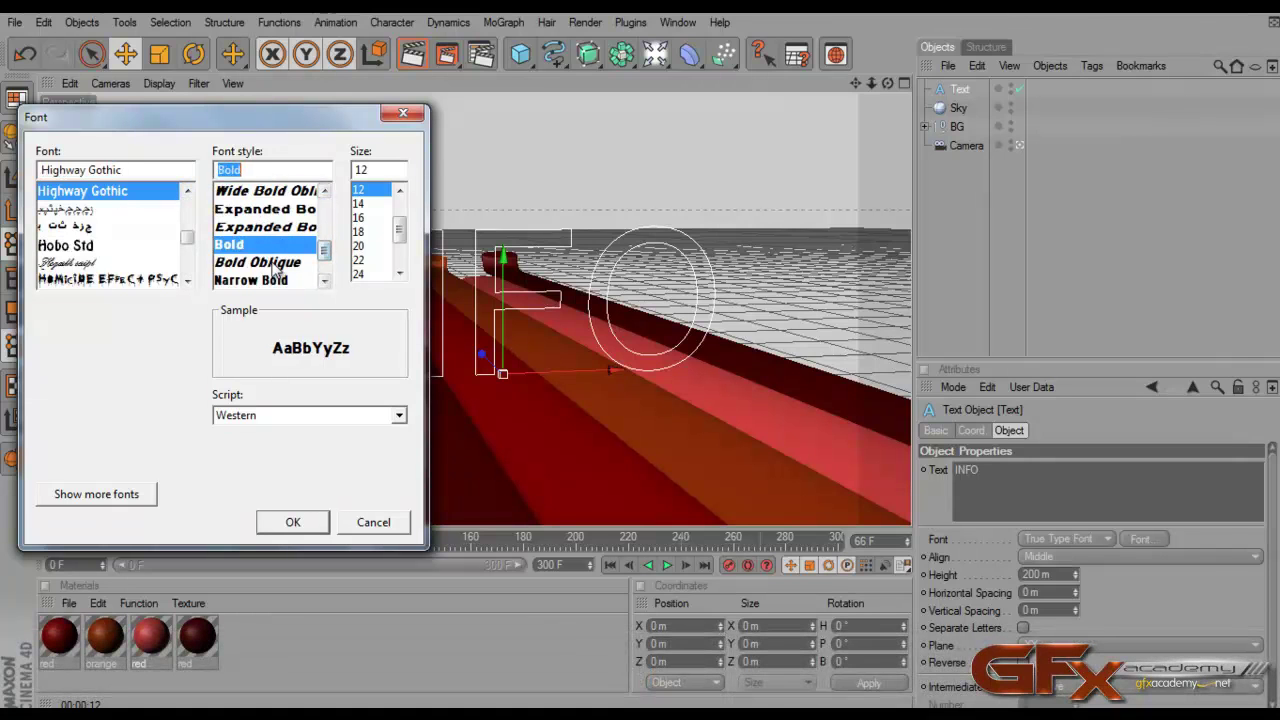
{"action": "left_click", "coordinate": [292, 522]}
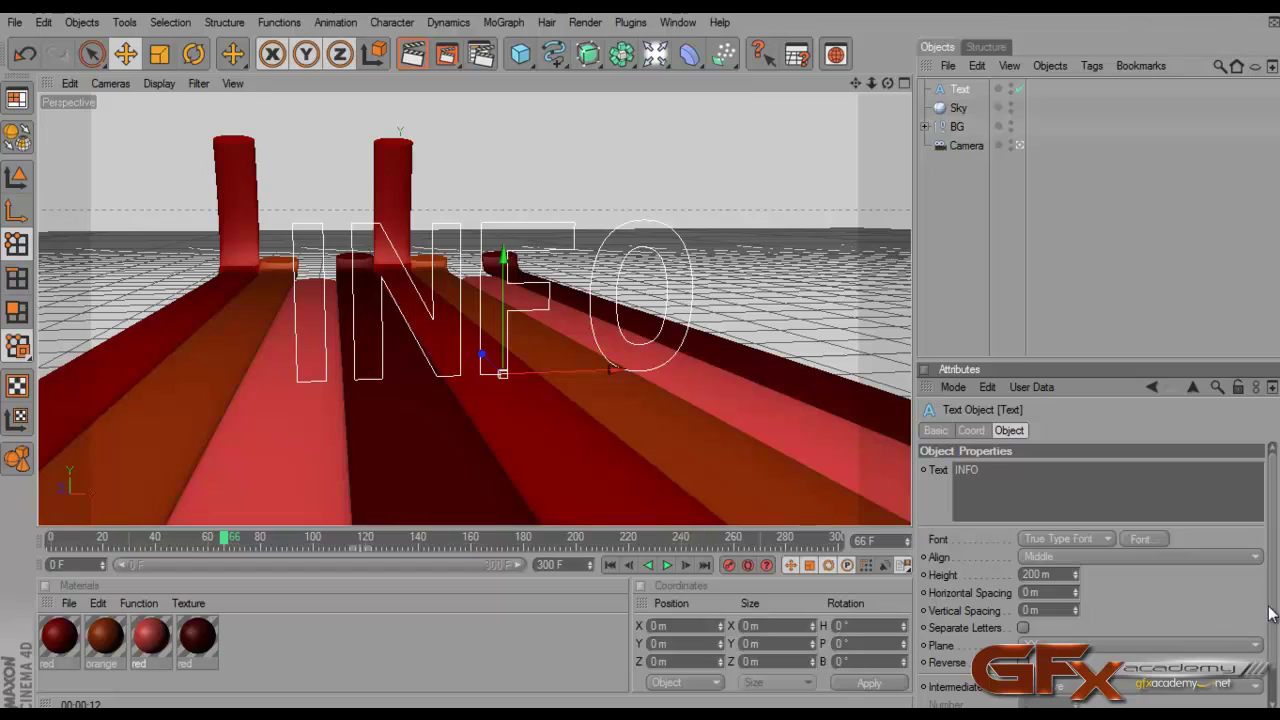
{"action": "scroll", "coordinate": [1270, 614], "scroll_direction": "down", "scroll_amount": 1}
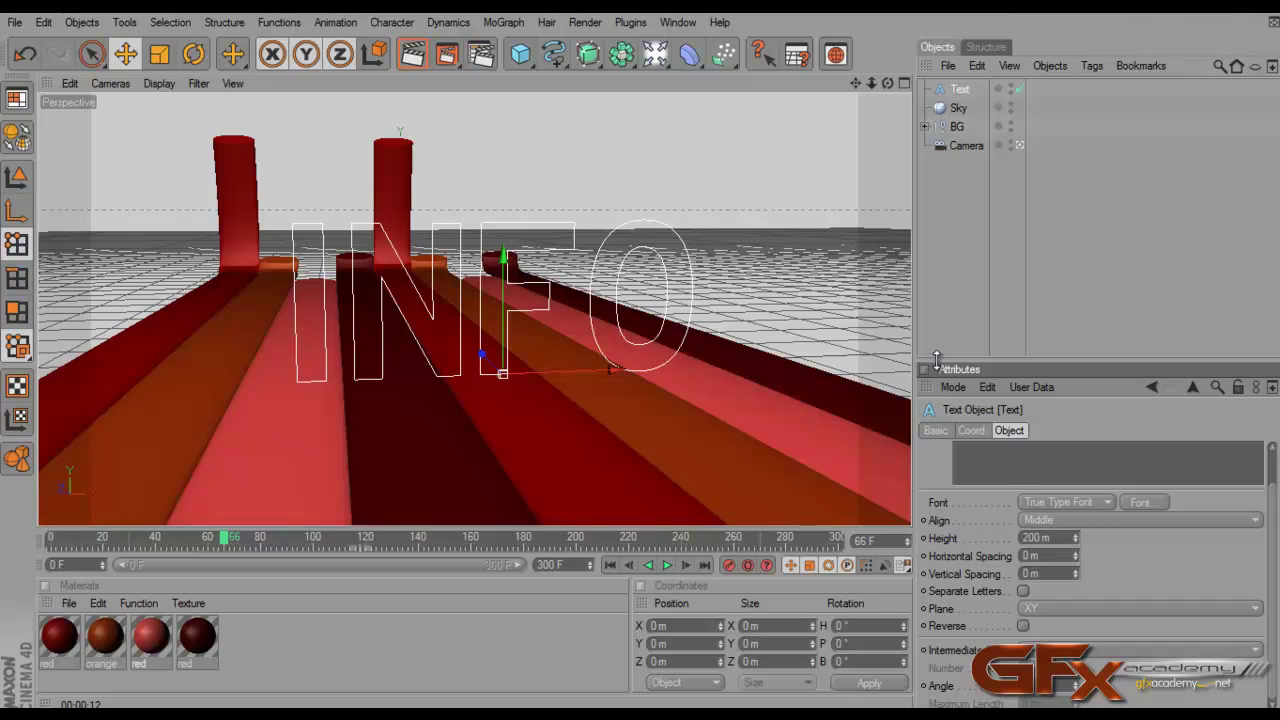
{"action": "left_click", "coordinate": [962, 260]}
{"action": "left_click", "coordinate": [959, 90]}
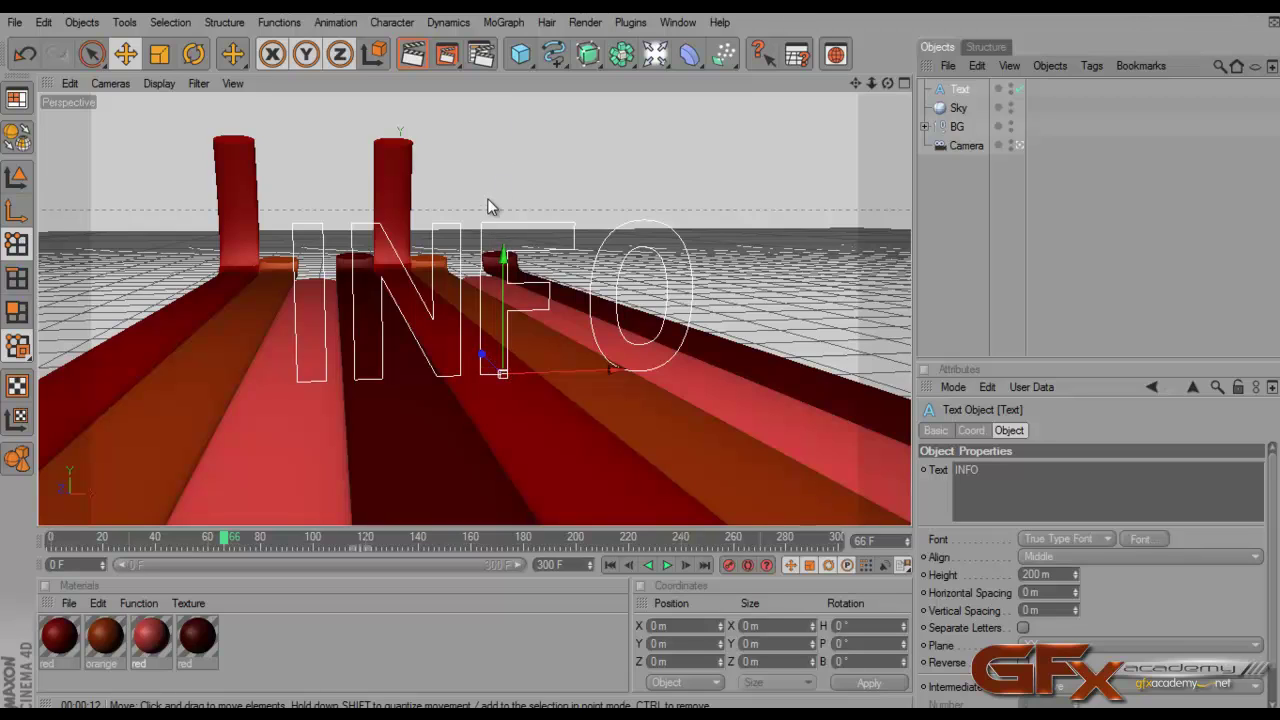
Maximize the front view framed on the INFO text and select the Cloner Object inside the BG group
{"action": "left_click", "coordinate": [905, 84]}
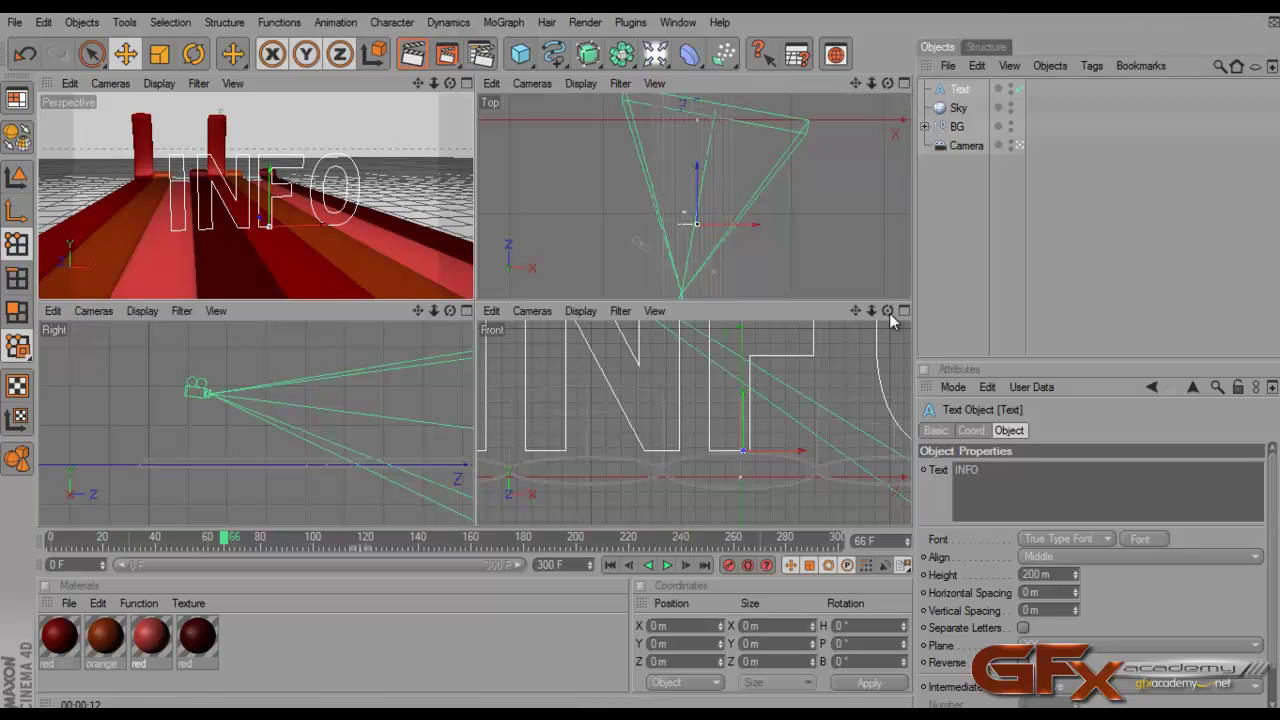
{"action": "middle_click", "coordinate": [837, 337]}
{"action": "scroll", "coordinate": [628, 277], "scroll_direction": "down", "scroll_amount": 5}
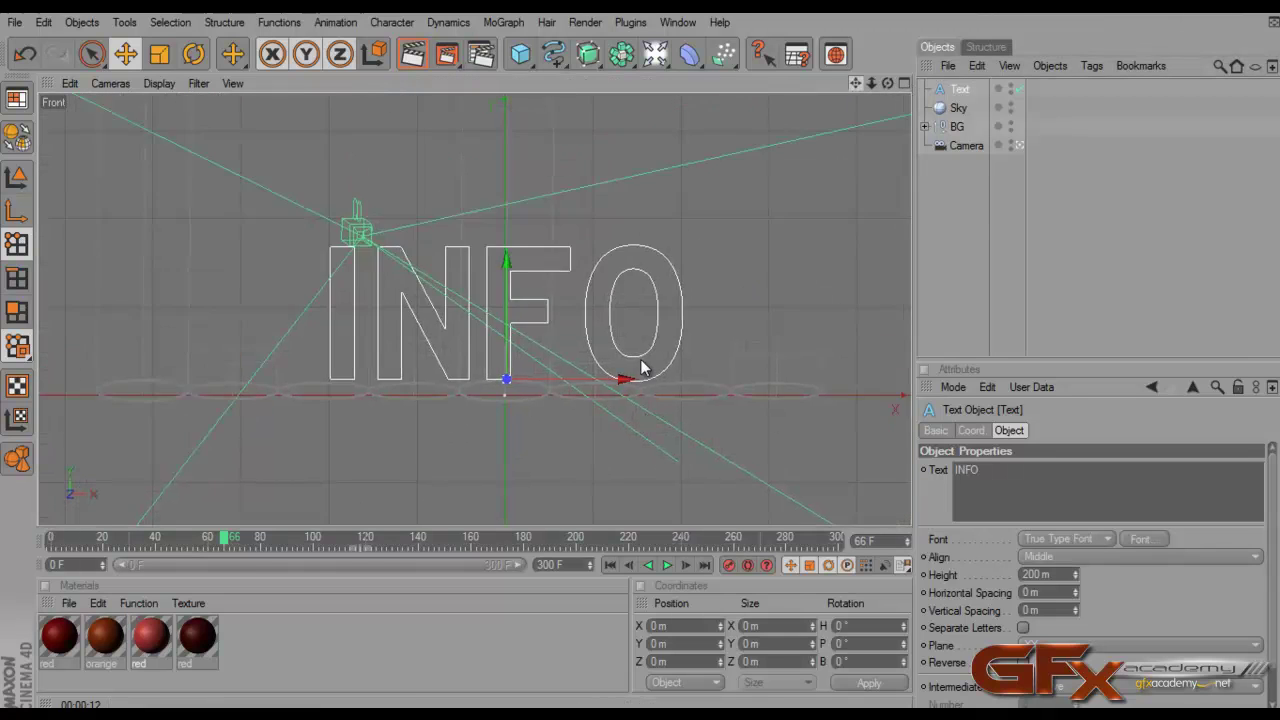
{"action": "left_click", "coordinate": [957, 127]}
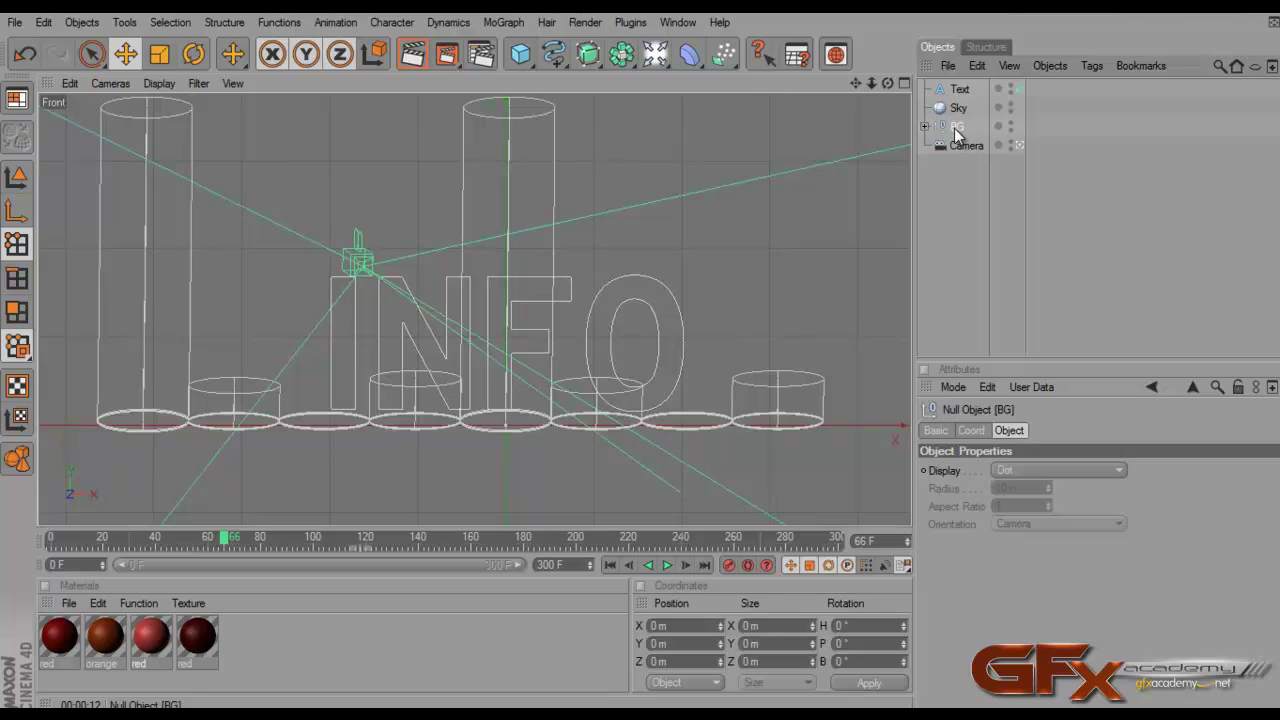
{"action": "left_click_drag", "start_coordinate": [1016, 363], "coordinate": [1016, 453]}
{"action": "left_click", "coordinate": [925, 127]}
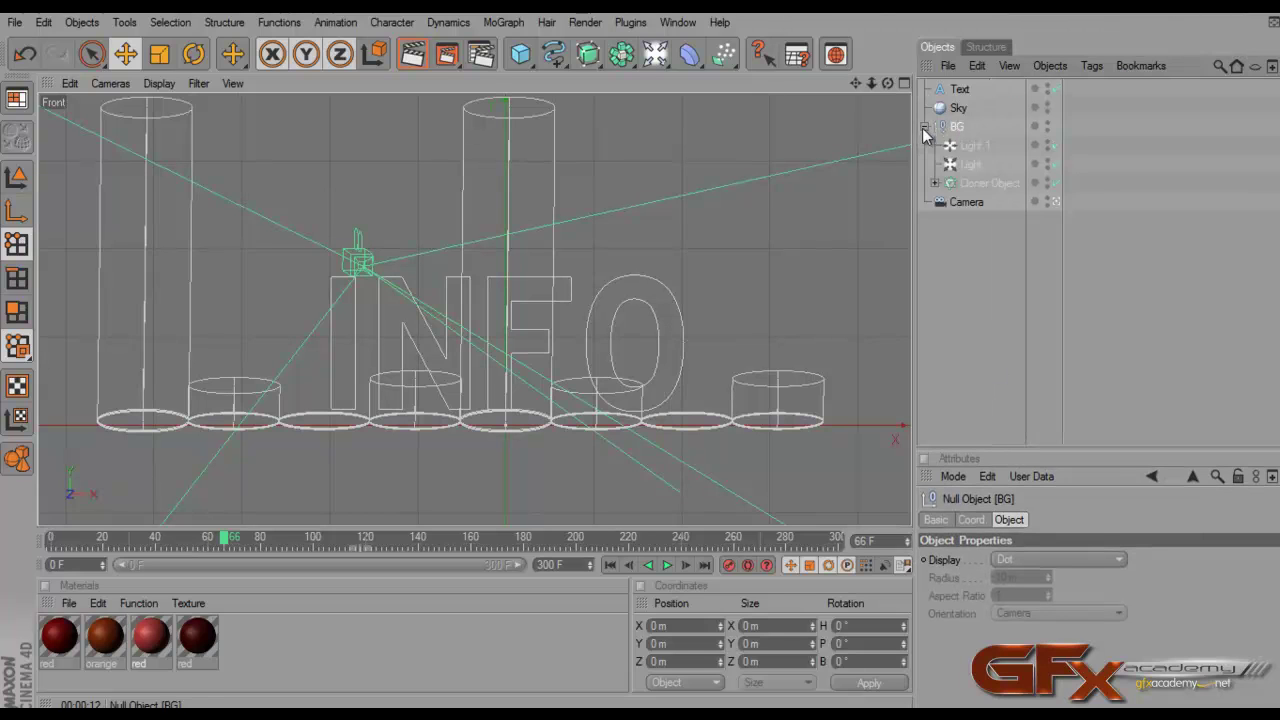
{"action": "left_click", "coordinate": [968, 185]}
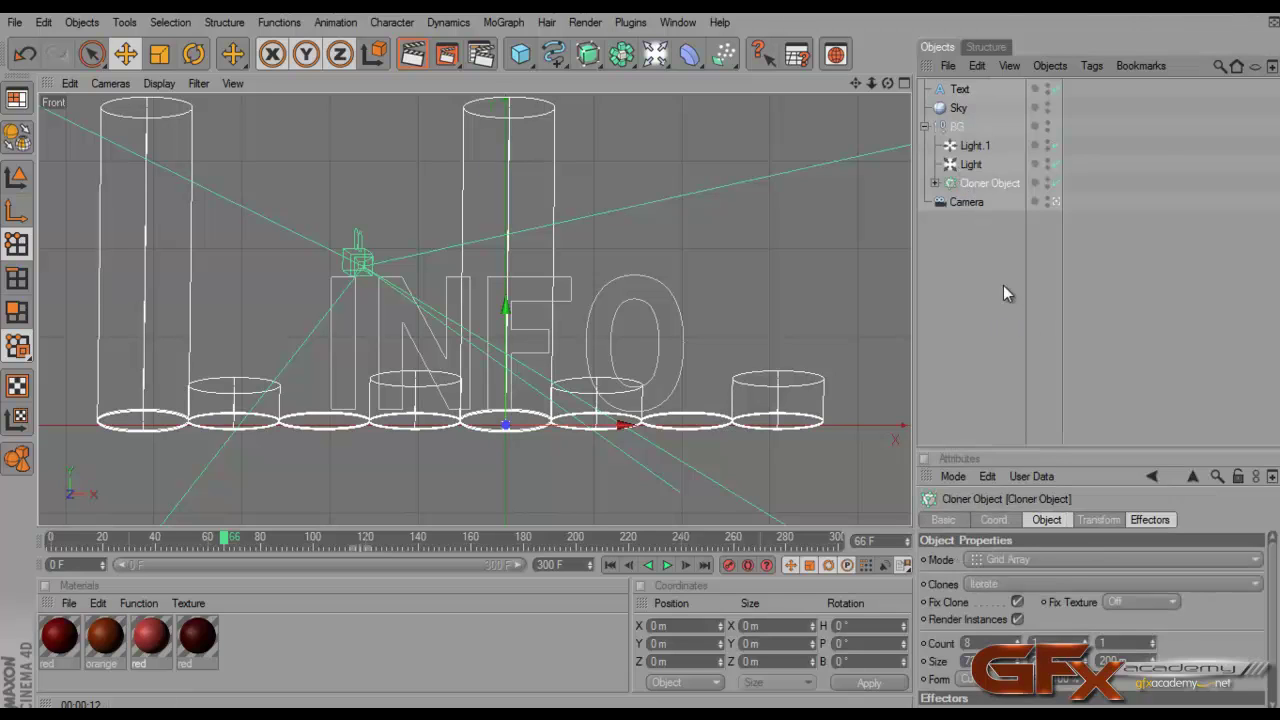
Expand the Cloner Object, fold the PinkRibbon and DarkRedRibbon hierarchies, and reselect the cloner
{"action": "left_click", "coordinate": [934, 183]}
{"action": "left_click", "coordinate": [945, 220]}
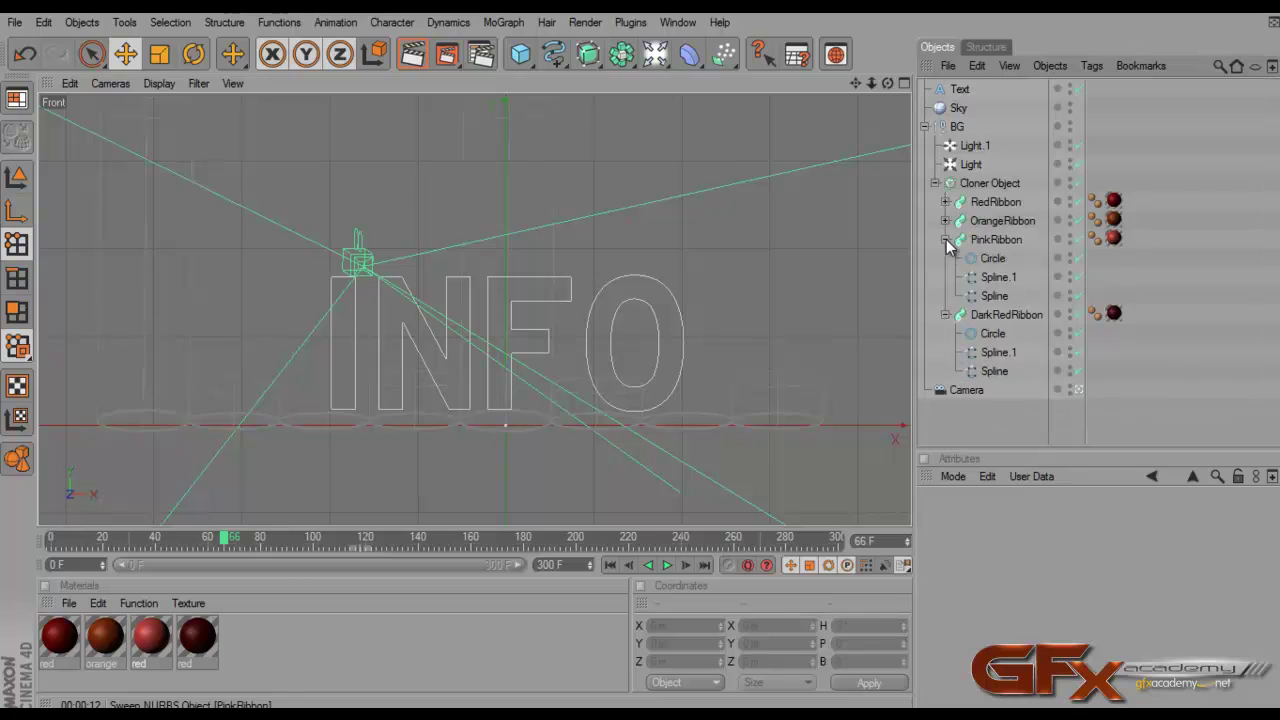
{"action": "left_click", "coordinate": [945, 239]}
{"action": "left_click", "coordinate": [945, 258]}
{"action": "left_click", "coordinate": [985, 184]}
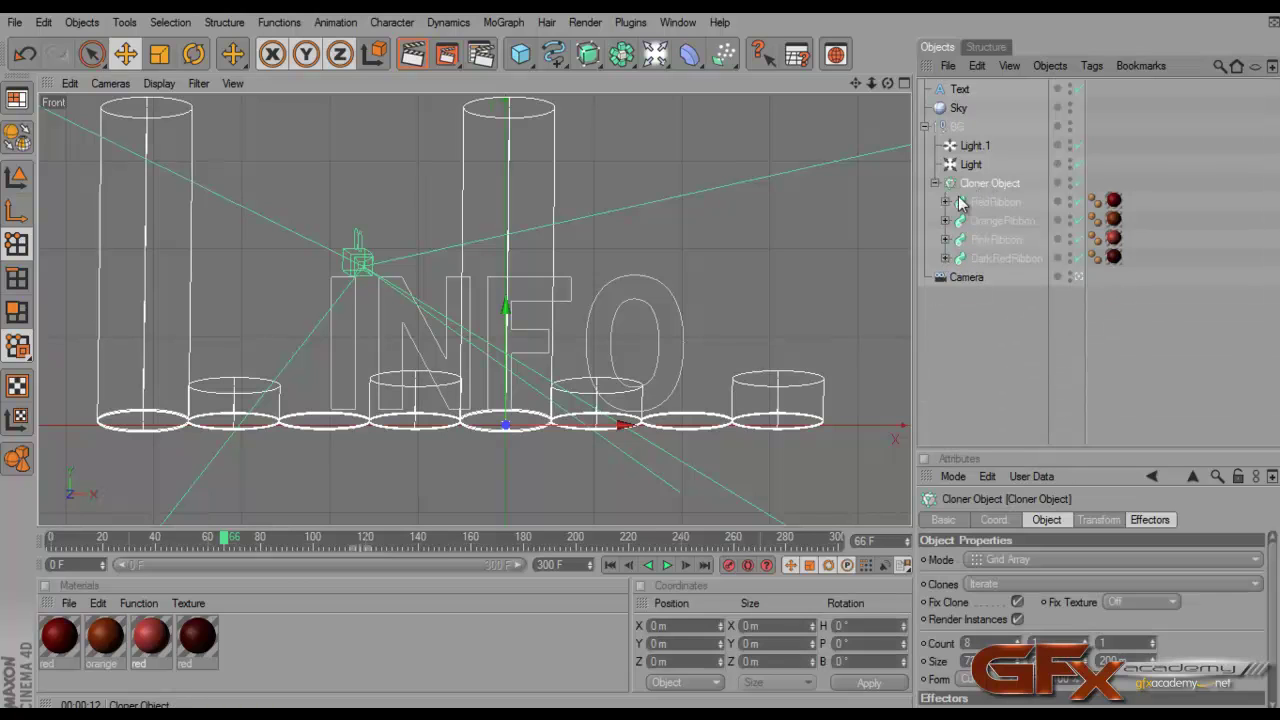
Add the Cloner Object to a new layer
{"action": "right_click", "coordinate": [980, 191]}
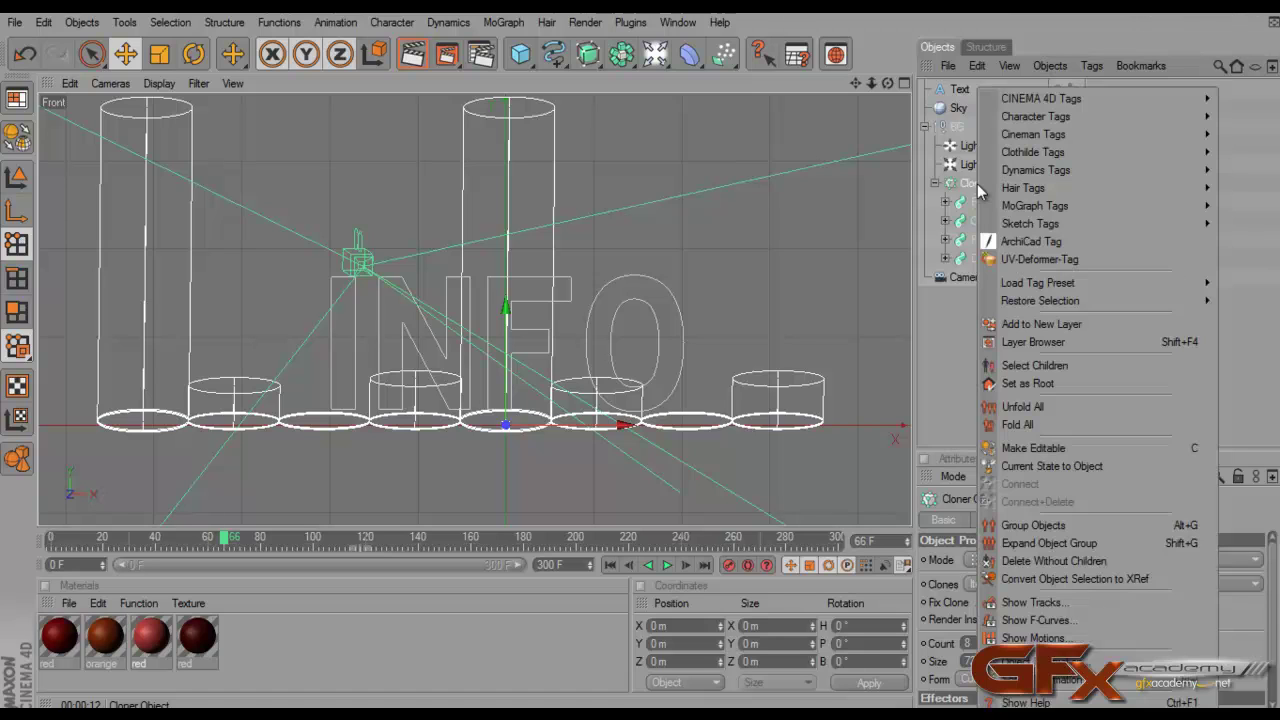
{"action": "left_click", "coordinate": [952, 330]}
{"action": "left_click", "coordinate": [948, 66]}
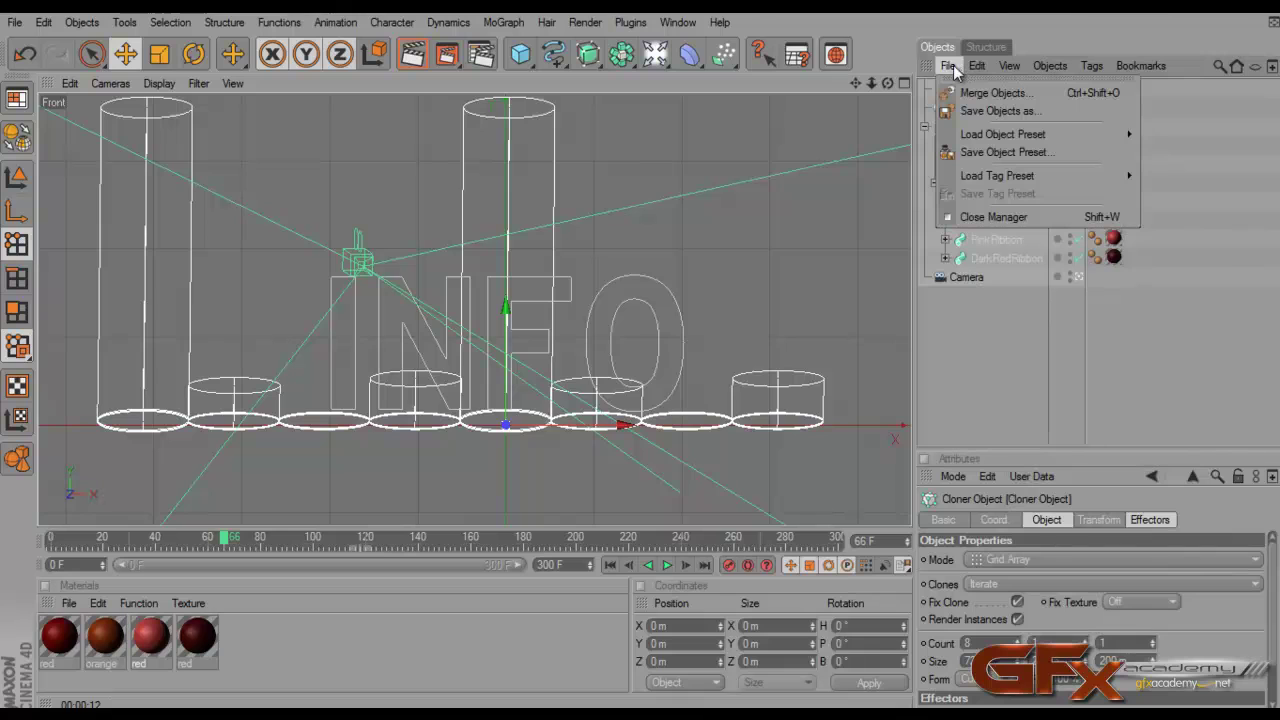
{"action": "mouse_move", "coordinate": [985, 72]}
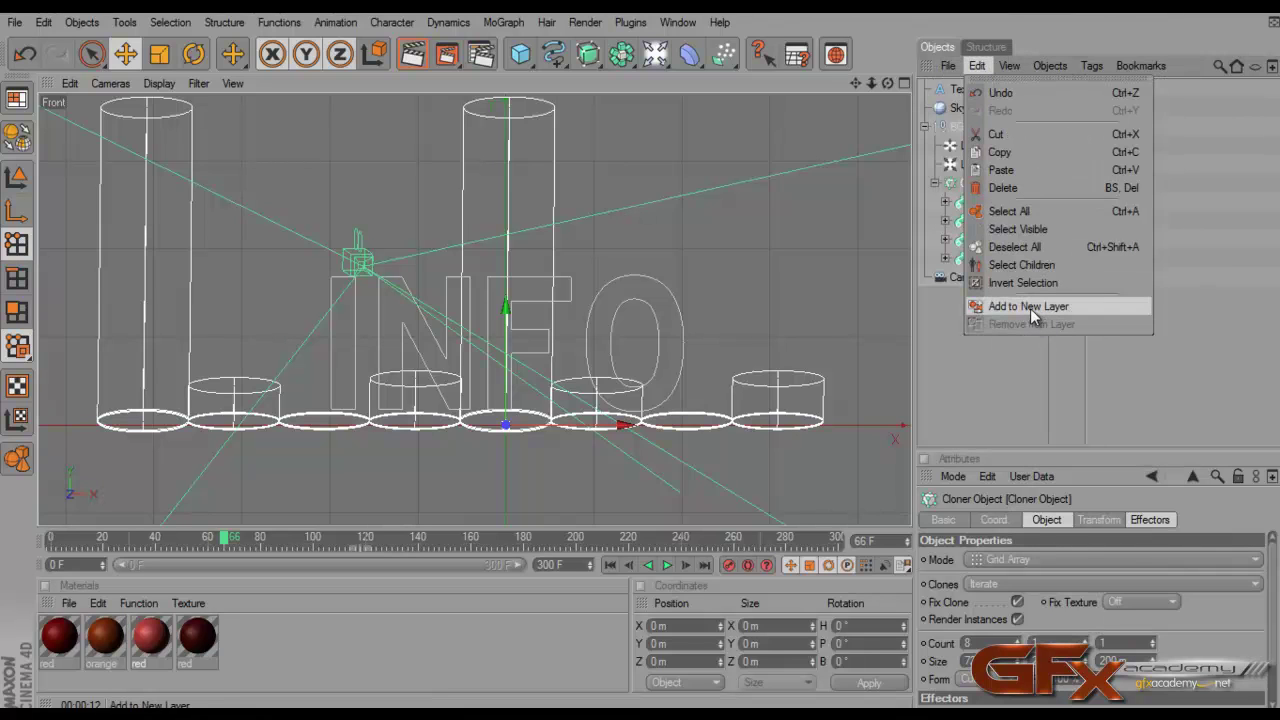
{"action": "left_click", "coordinate": [1035, 307]}
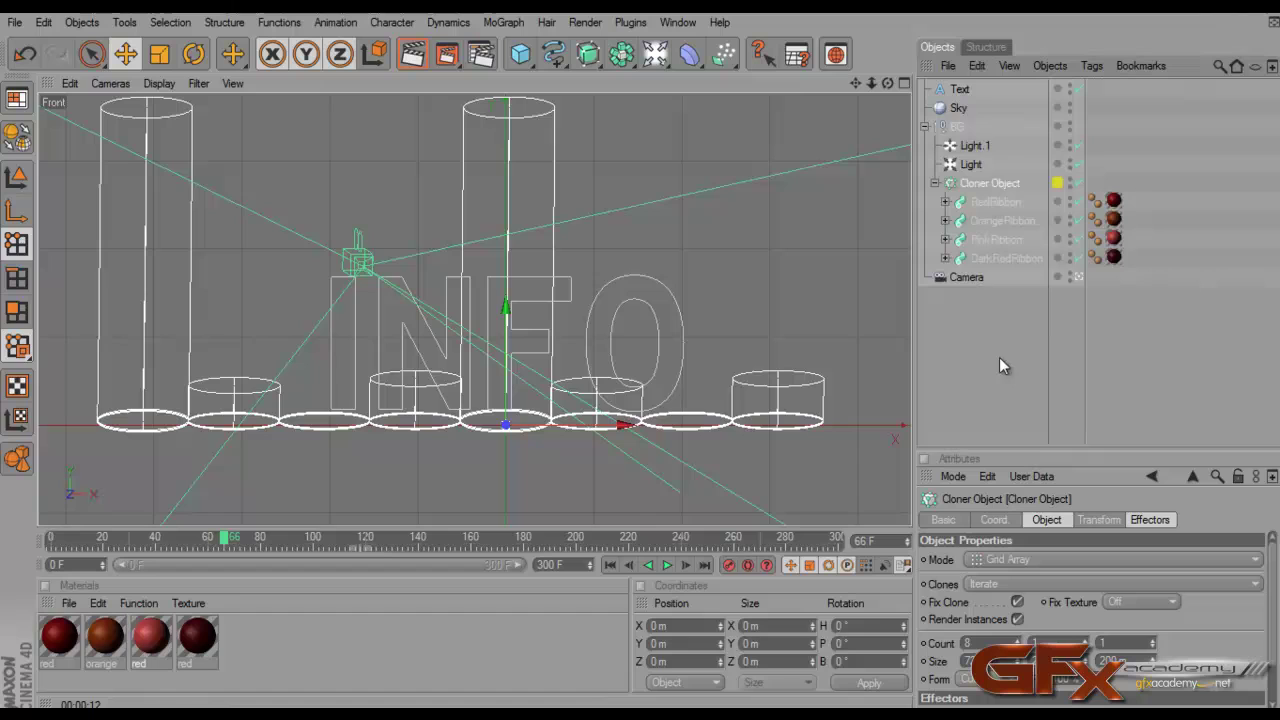
Open the Layer Browser from the Cloner Object's layer marker and move its window clear of the object list
{"action": "left_click", "coordinate": [1063, 190]}
{"action": "left_click", "coordinate": [1058, 188]}
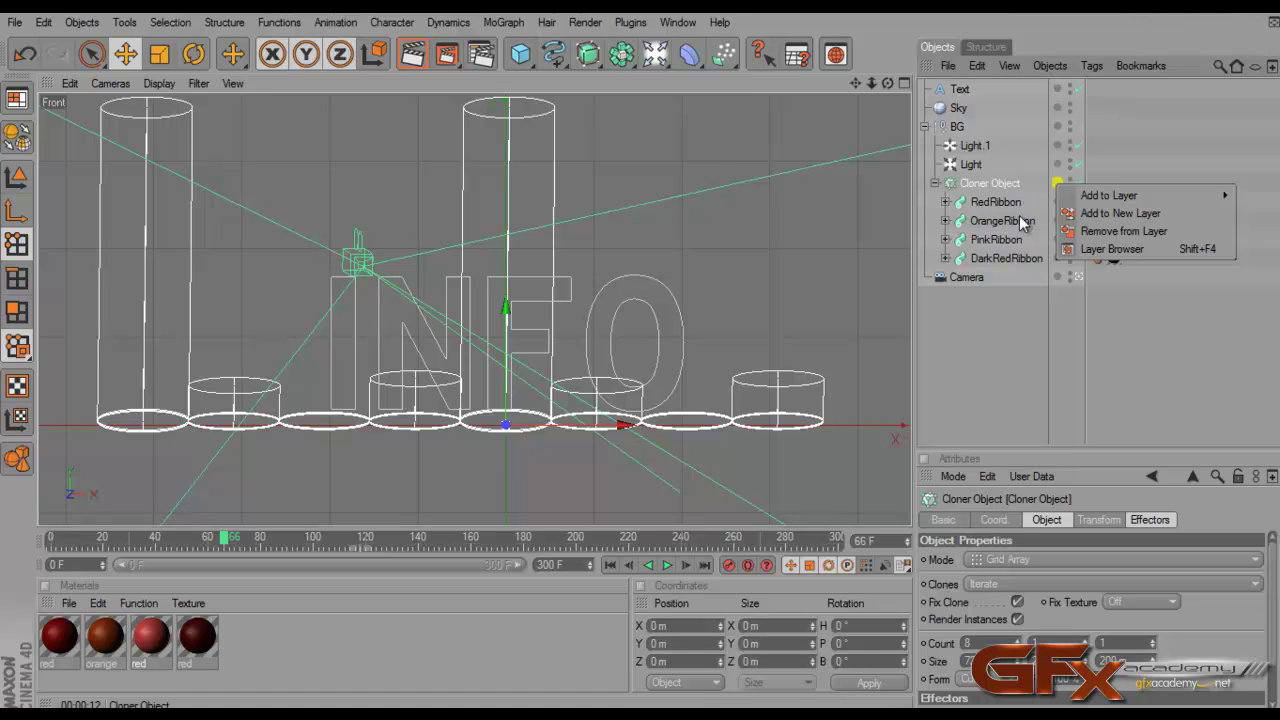
{"action": "left_click", "coordinate": [1109, 247]}
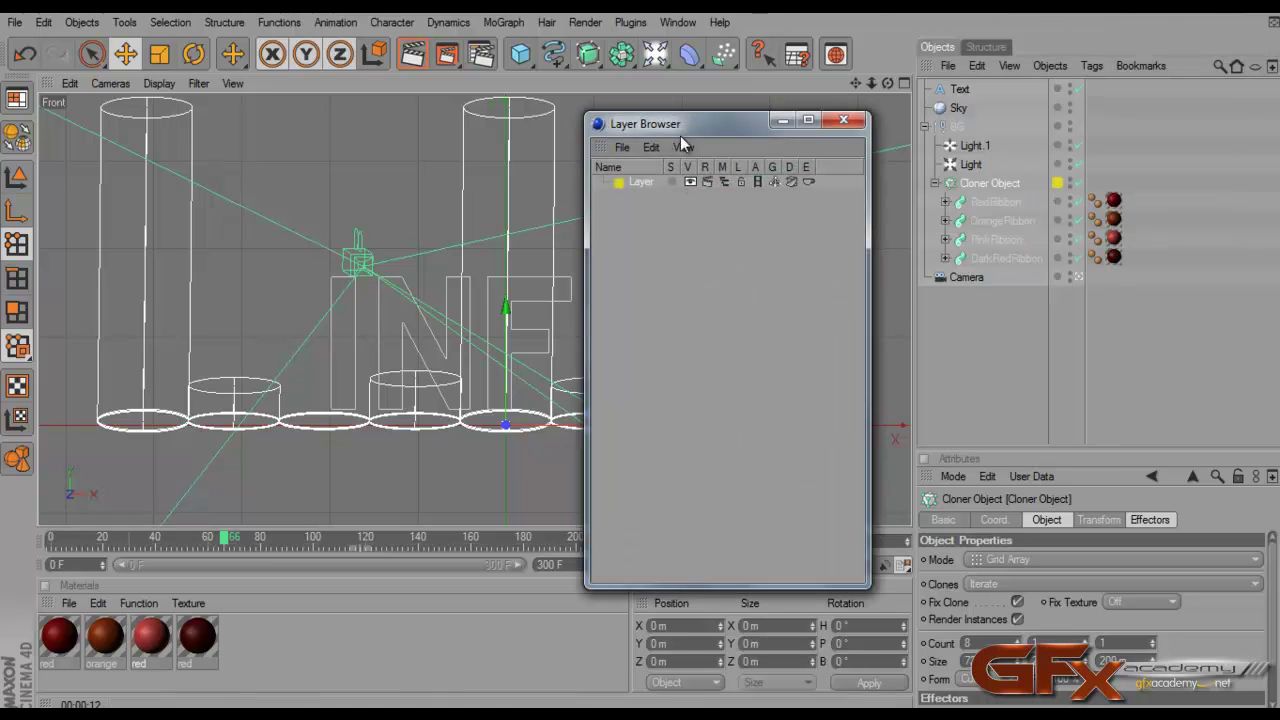
{"action": "left_click_drag", "start_coordinate": [681, 138], "coordinate": [748, 242]}
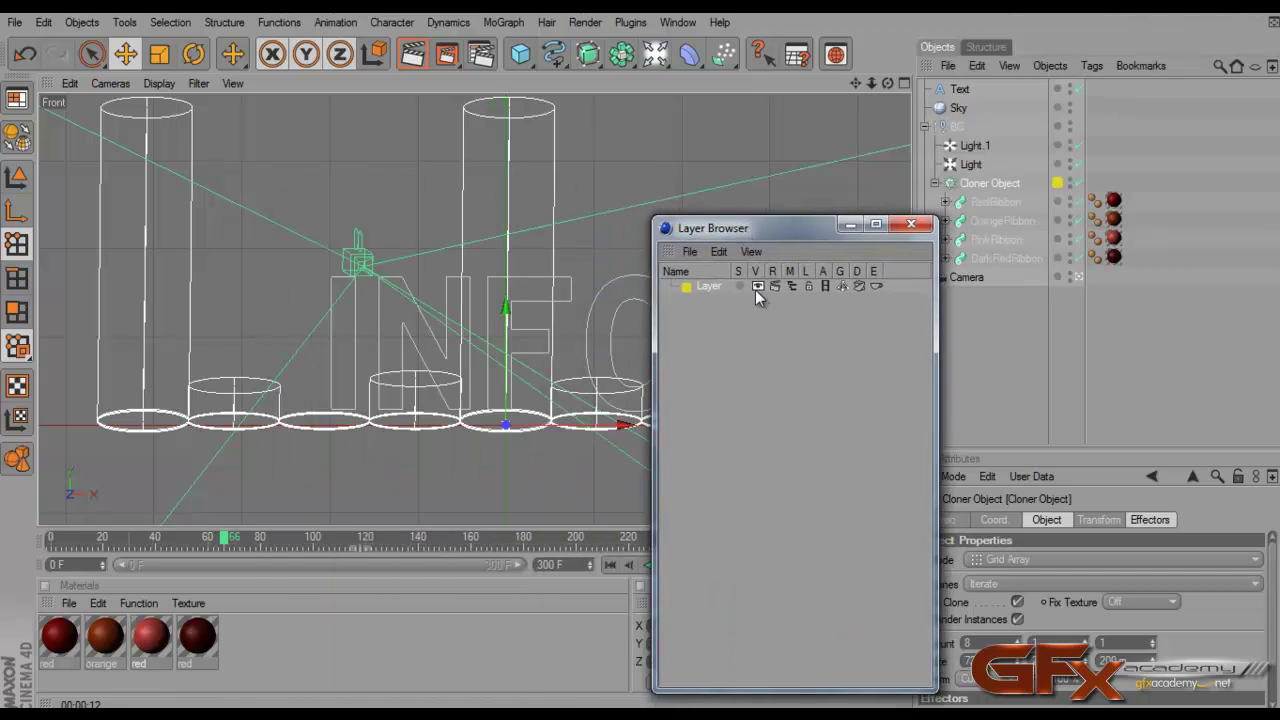
Try out the view, manager and lock switches of the cloner's layer, returning each to its original setting
{"action": "left_click", "coordinate": [757, 286]}
{"action": "left_click", "coordinate": [757, 286]}
{"action": "left_click", "coordinate": [791, 287]}
{"action": "left_click", "coordinate": [791, 287]}
{"action": "left_click", "coordinate": [791, 287]}
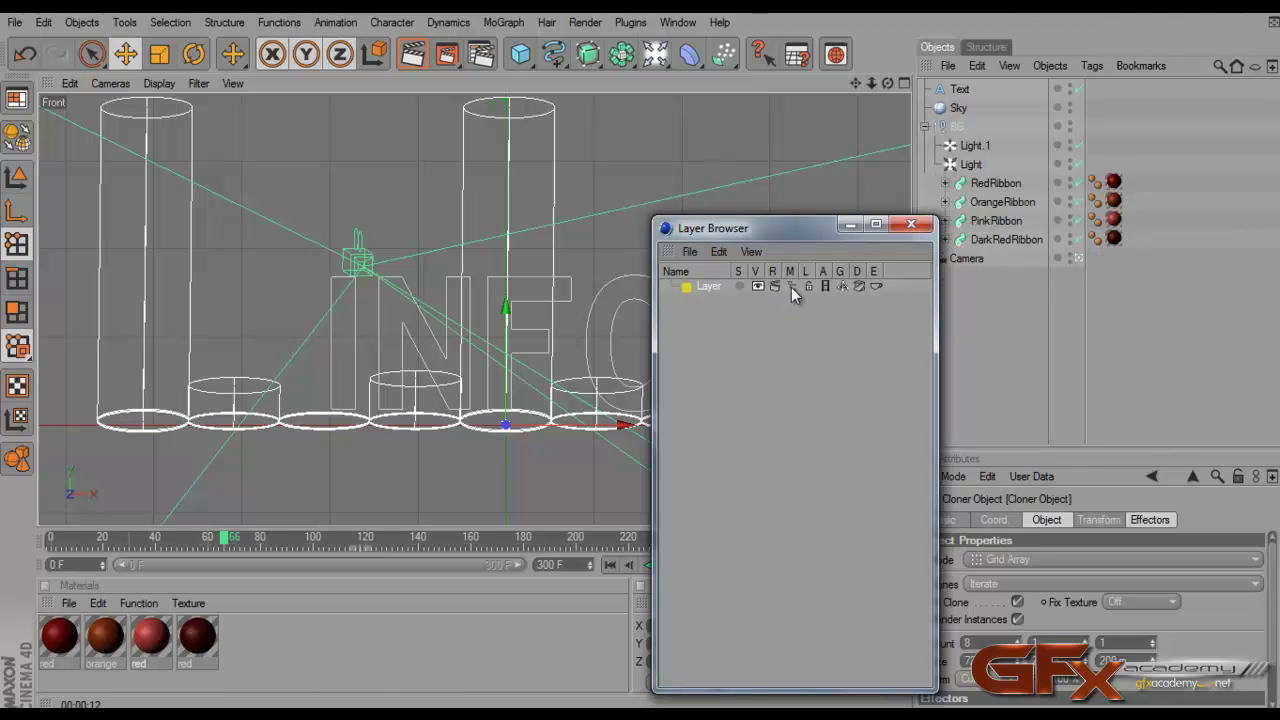
{"action": "left_click_drag", "start_coordinate": [815, 233], "coordinate": [721, 217]}
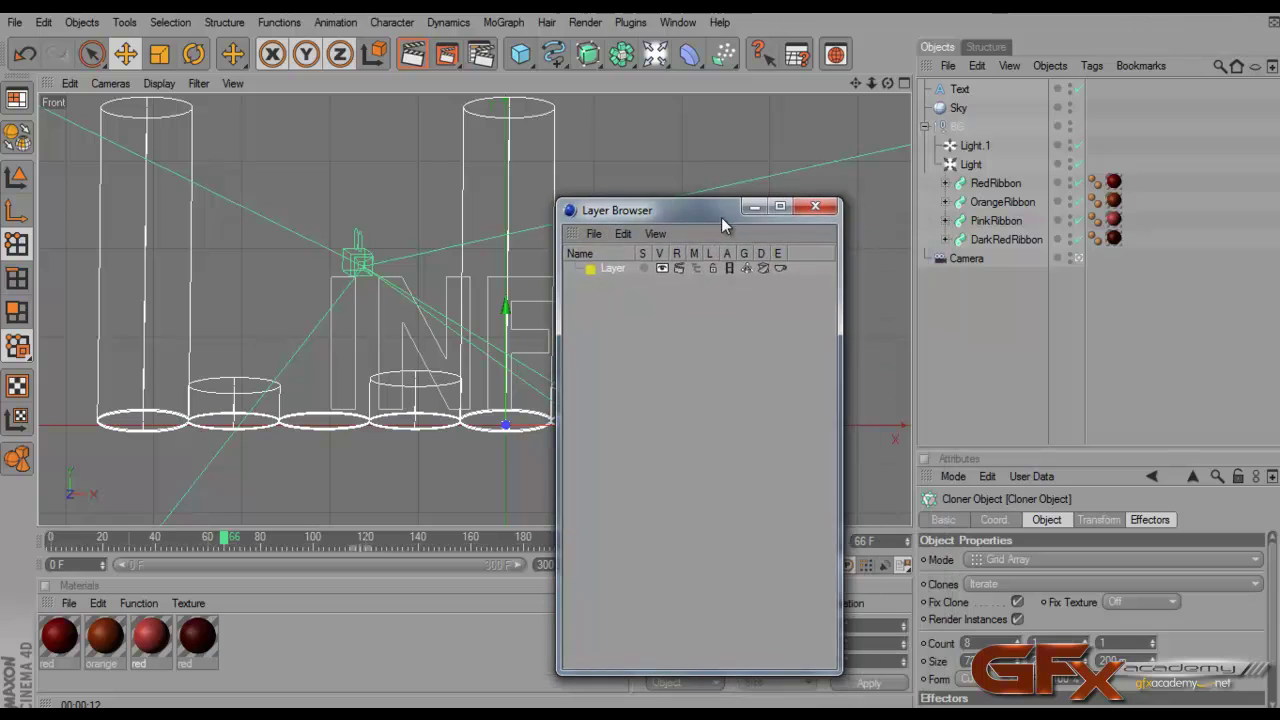
{"action": "left_click", "coordinate": [692, 267]}
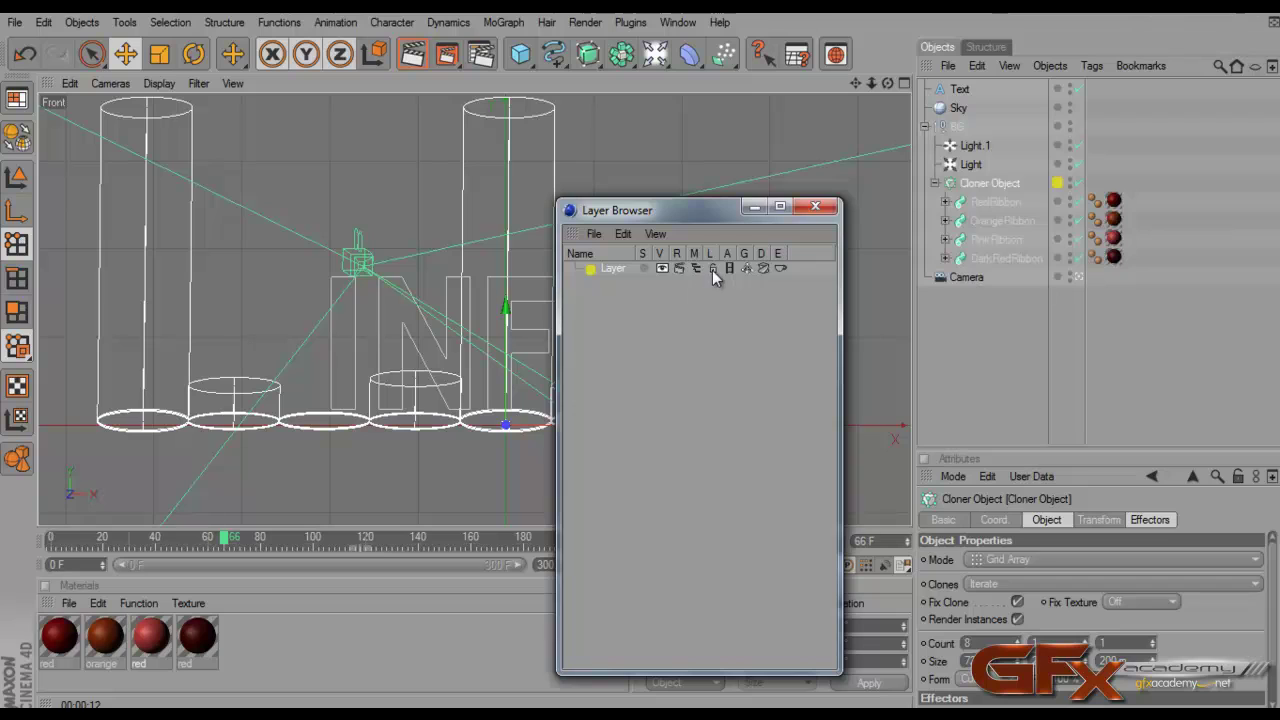
{"action": "left_click", "coordinate": [712, 270]}
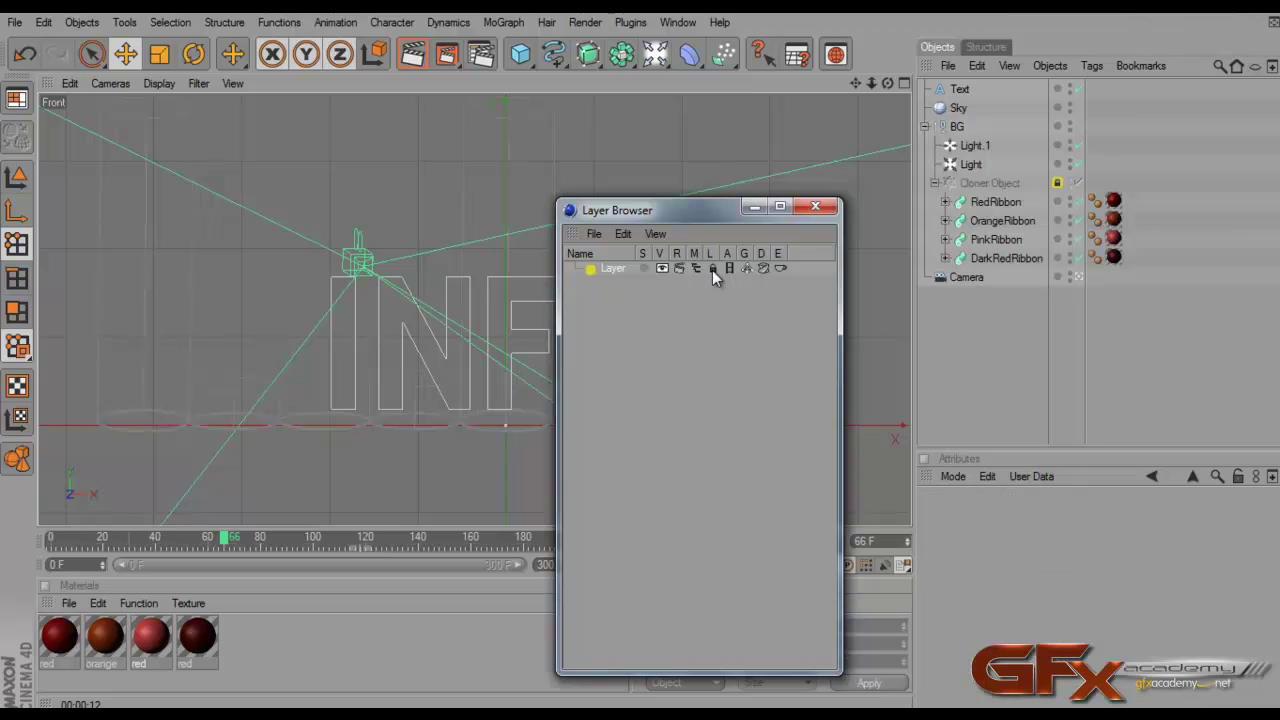
{"action": "left_click", "coordinate": [712, 269]}
{"action": "left_click_drag", "start_coordinate": [686, 215], "coordinate": [756, 243]}
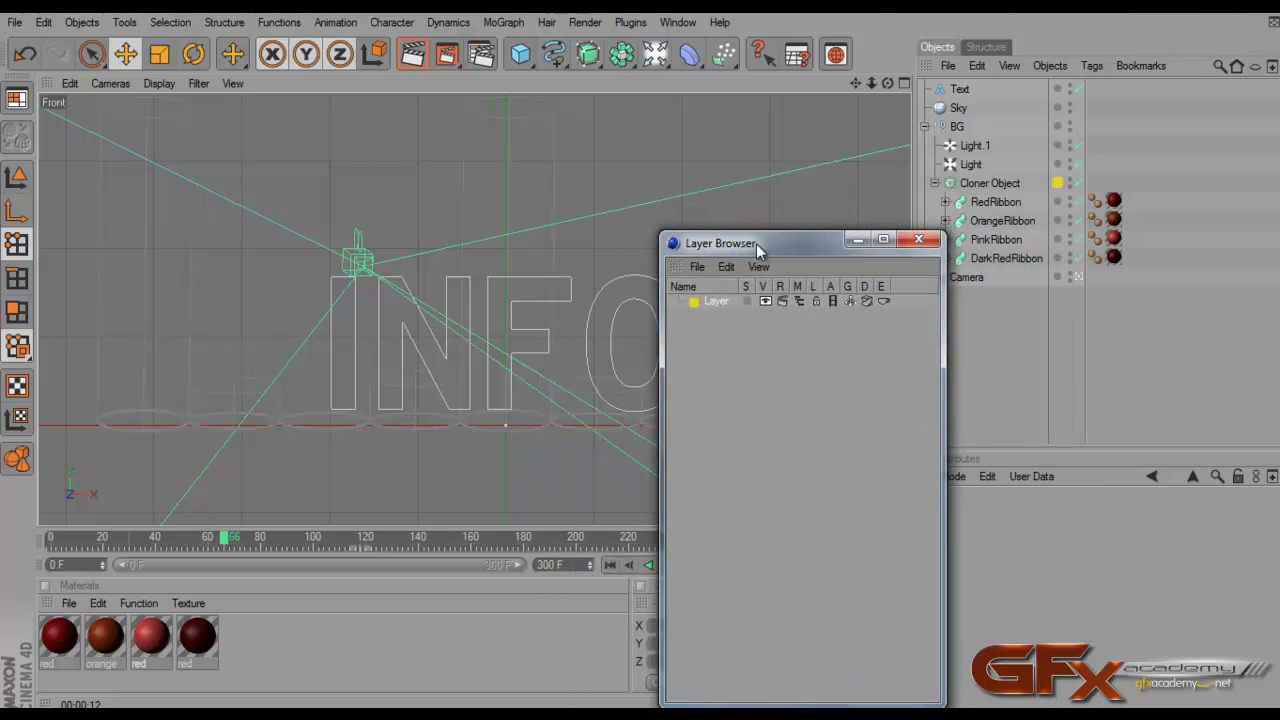
Check the individual ribbons under the Cloner Object and close the Layer Browser window
{"action": "left_click", "coordinate": [990, 220]}
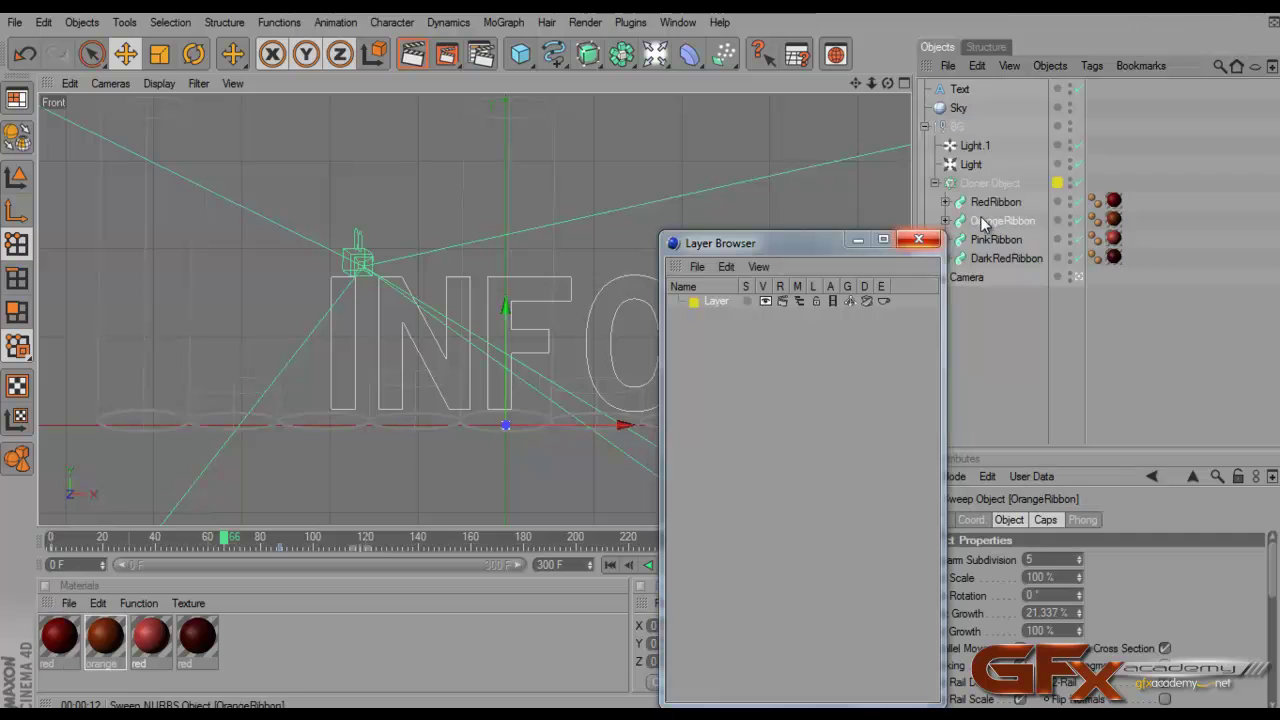
{"action": "left_click", "coordinate": [987, 240]}
{"action": "key", "text": "Up"}
{"action": "key", "text": "Up"}
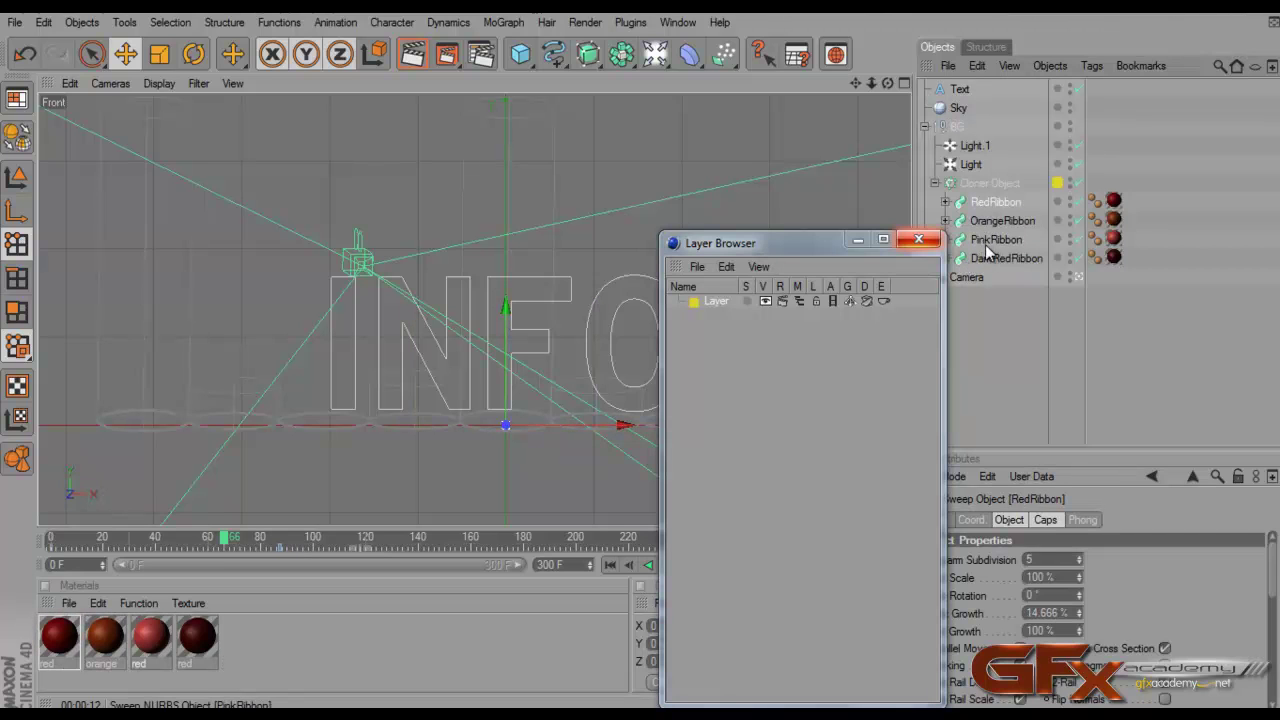
{"action": "left_click", "coordinate": [919, 240]}
Reopen the Layer Browser from the Cloner Object's layer marker and dock it between the object list and the attributes
{"action": "left_click", "coordinate": [1058, 184]}
{"action": "left_click", "coordinate": [1128, 226]}
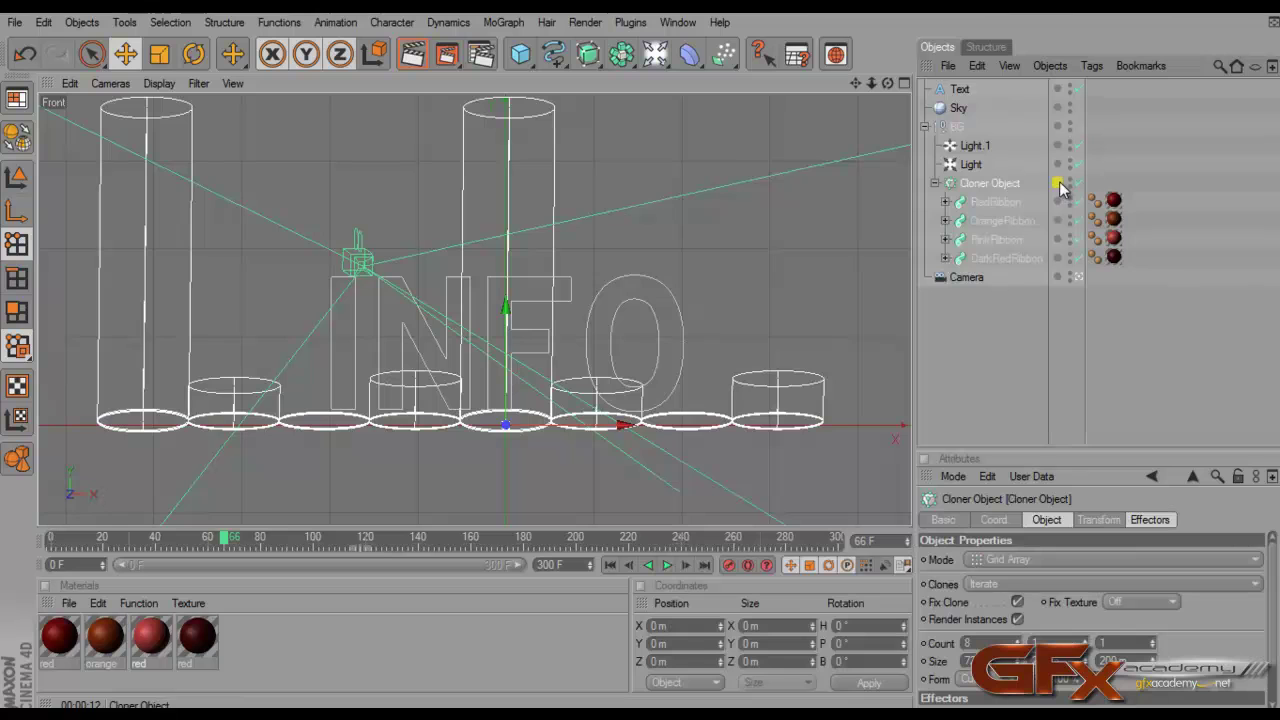
{"action": "left_click", "coordinate": [1058, 184]}
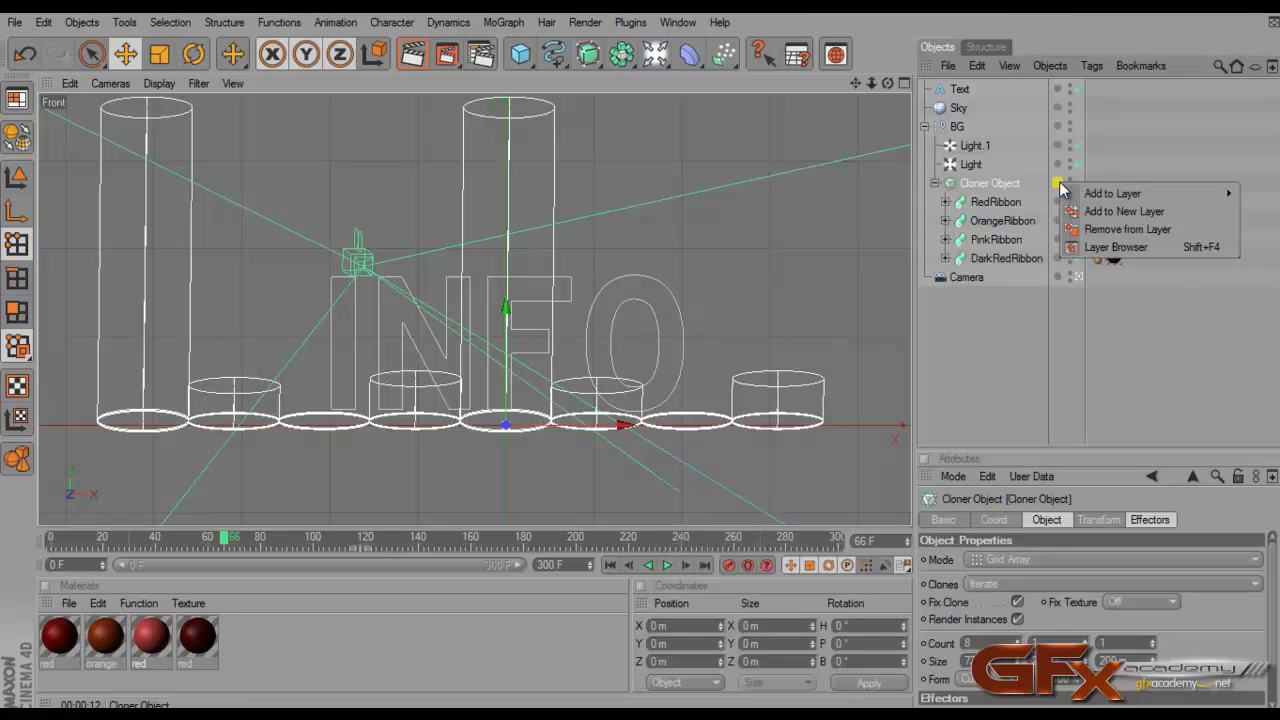
{"action": "left_click", "coordinate": [1130, 247]}
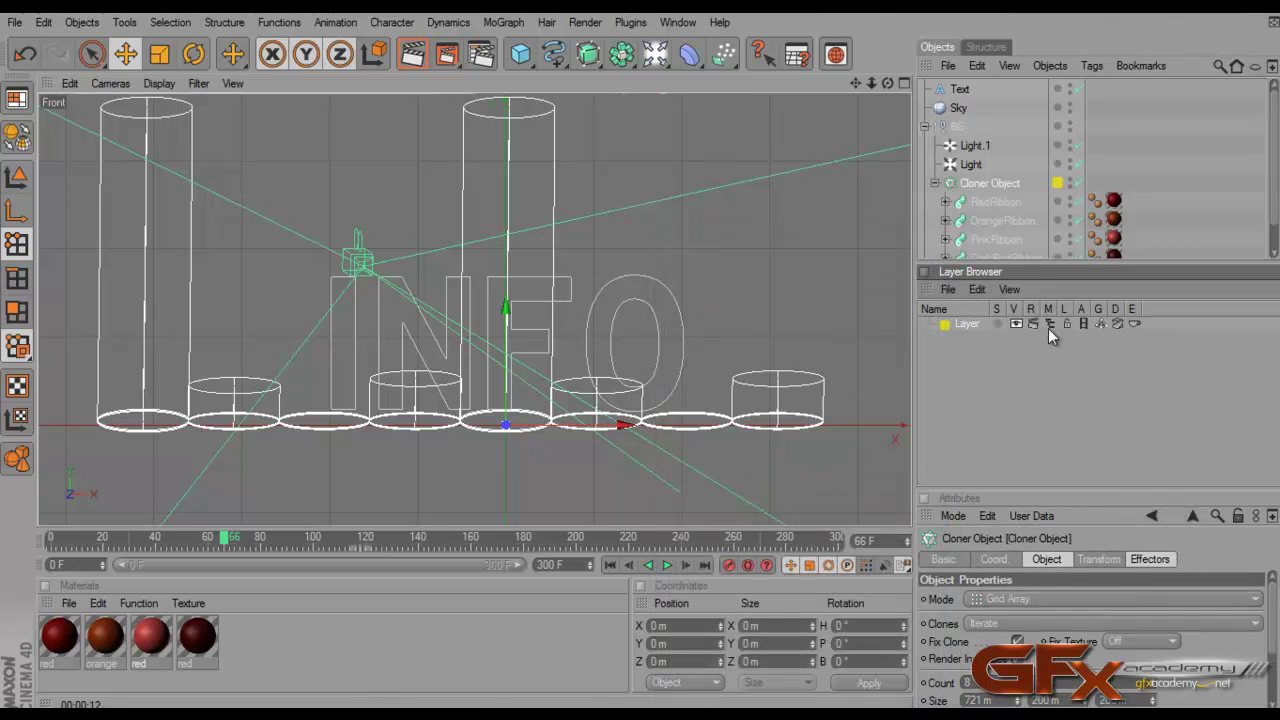
{"action": "left_click_drag", "start_coordinate": [1046, 264], "coordinate": [1047, 363]}
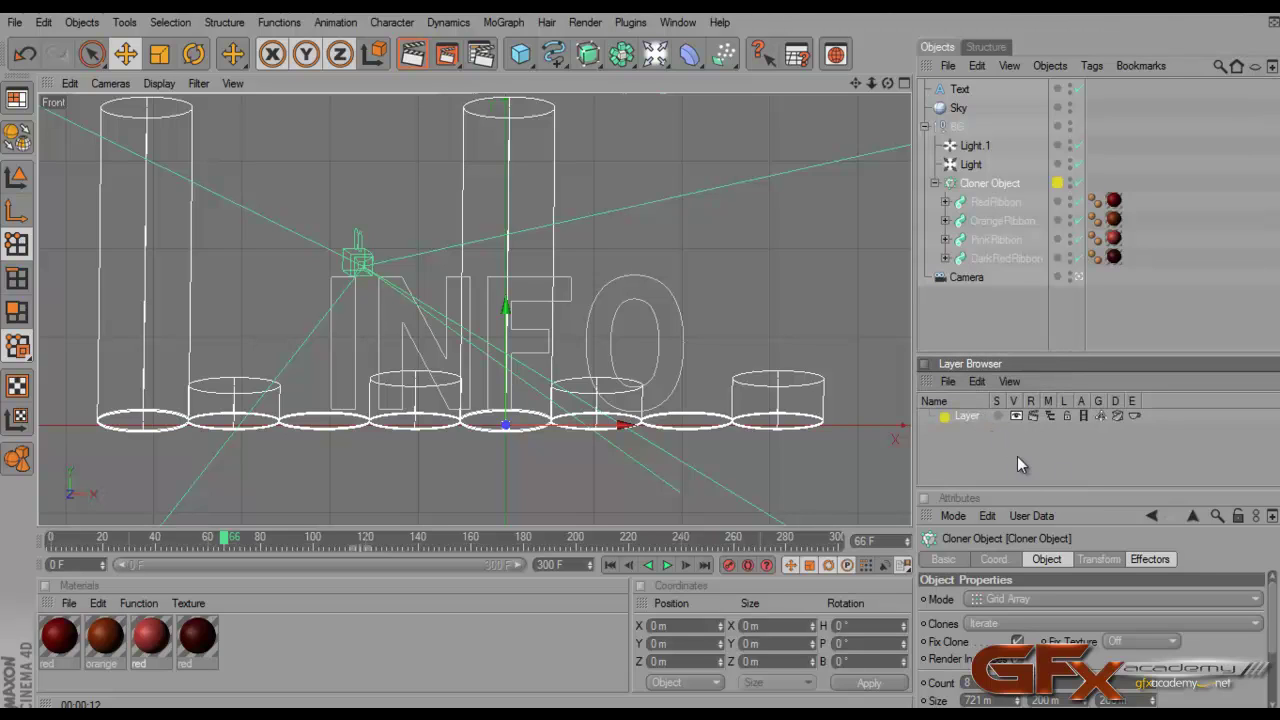
Turn the docked Layer Browser into a tab and group it with the Objects and Structure managers
{"action": "left_click", "coordinate": [929, 383]}
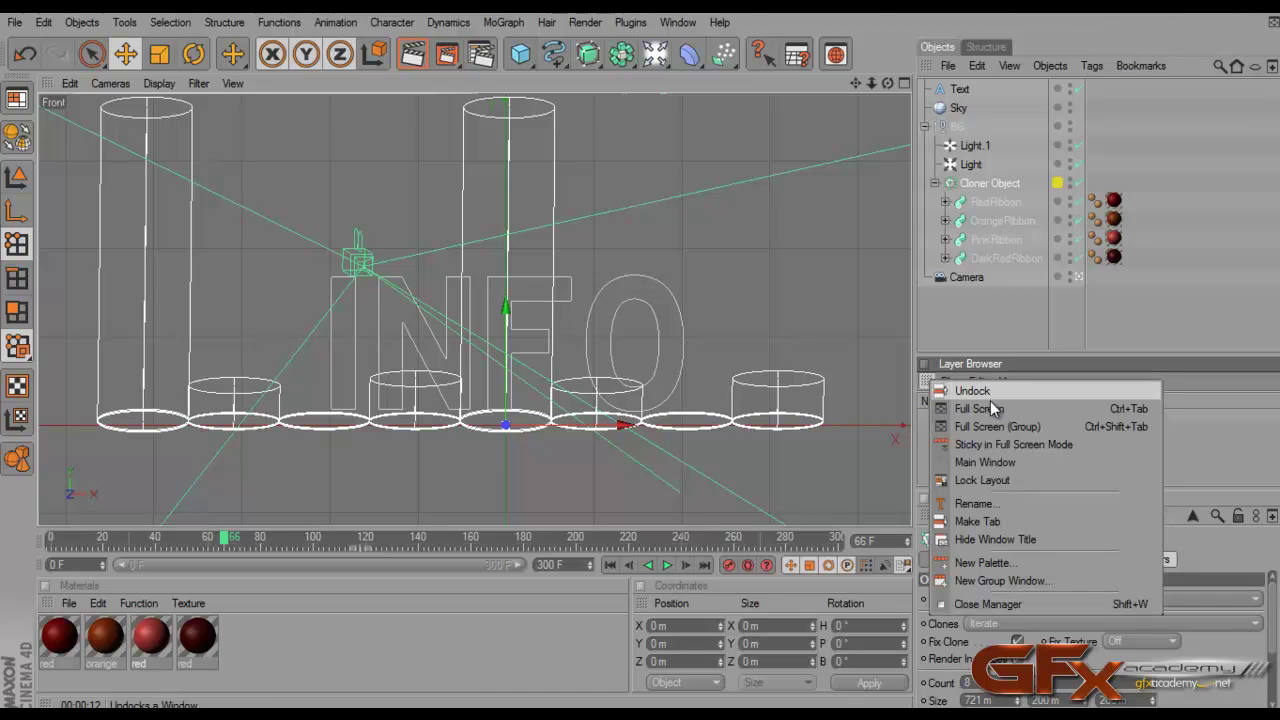
{"action": "left_click", "coordinate": [995, 524]}
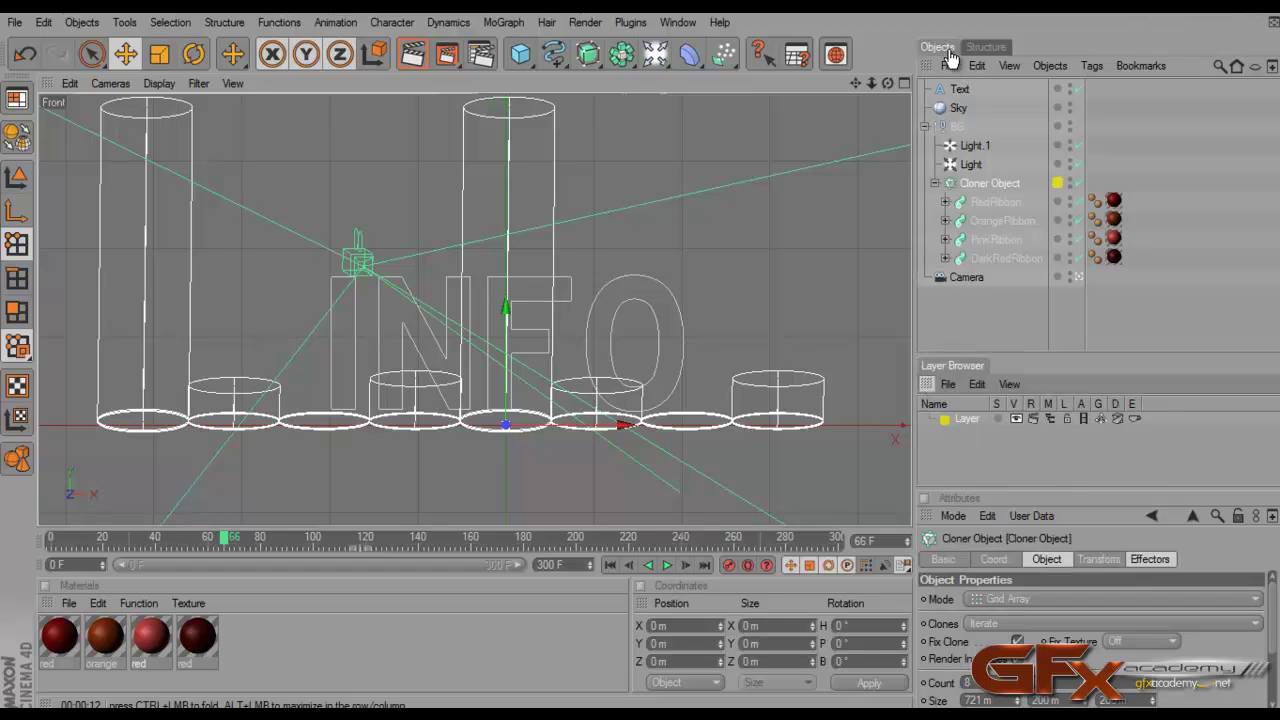
{"action": "left_click_drag", "start_coordinate": [950, 58], "coordinate": [1015, 80]}
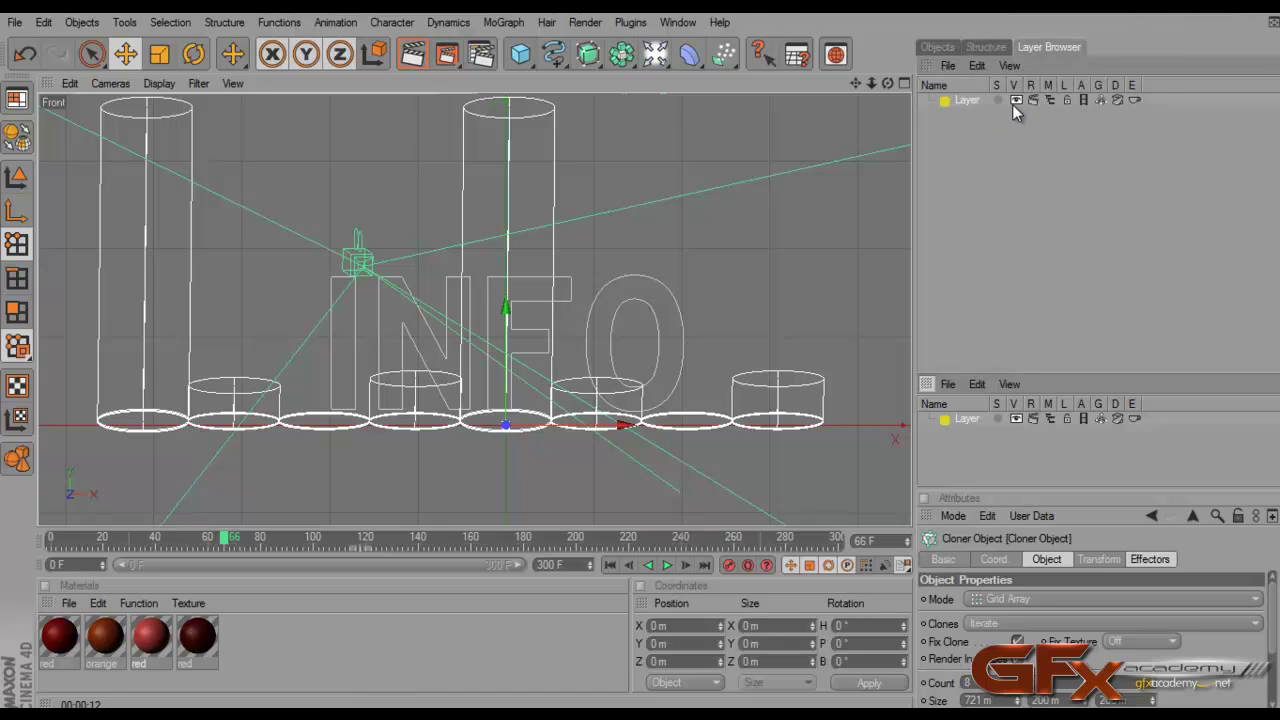
{"action": "left_click", "coordinate": [937, 47]}
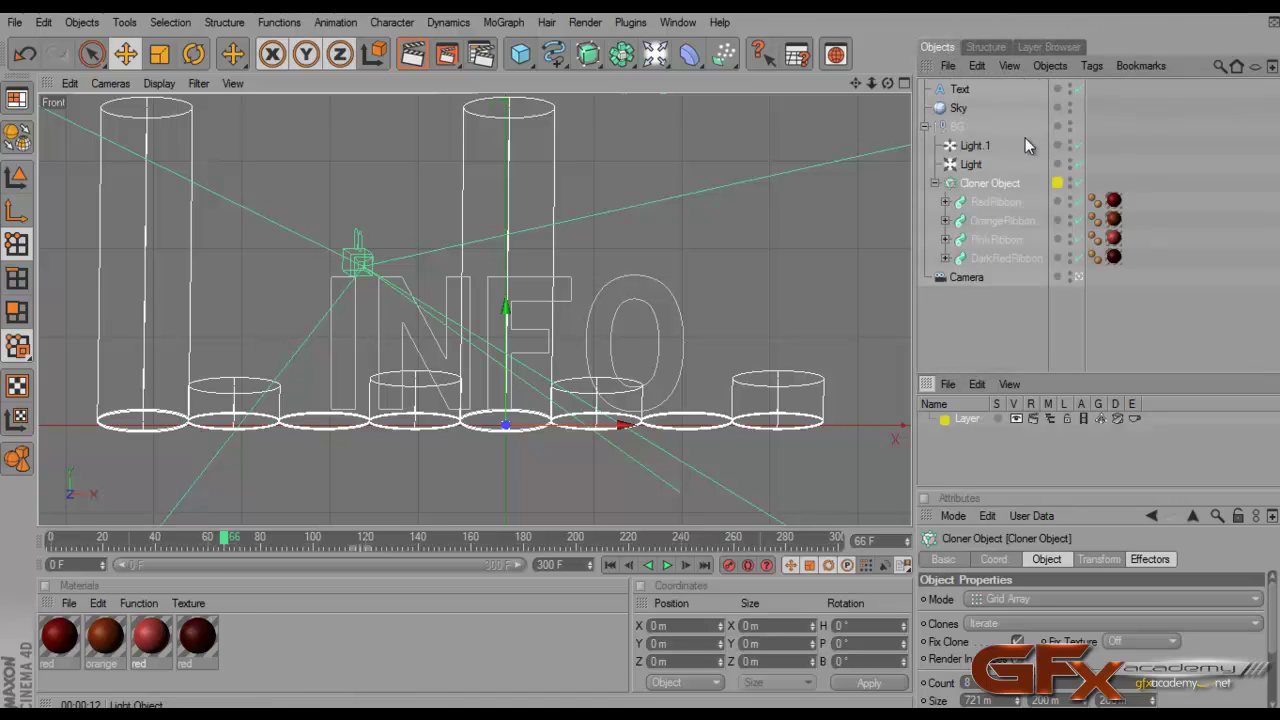
{"action": "left_click", "coordinate": [1035, 47]}
Rename the cloner's layer as GB Objects and hide the layer in the viewport
{"action": "double_click", "coordinate": [967, 101]}
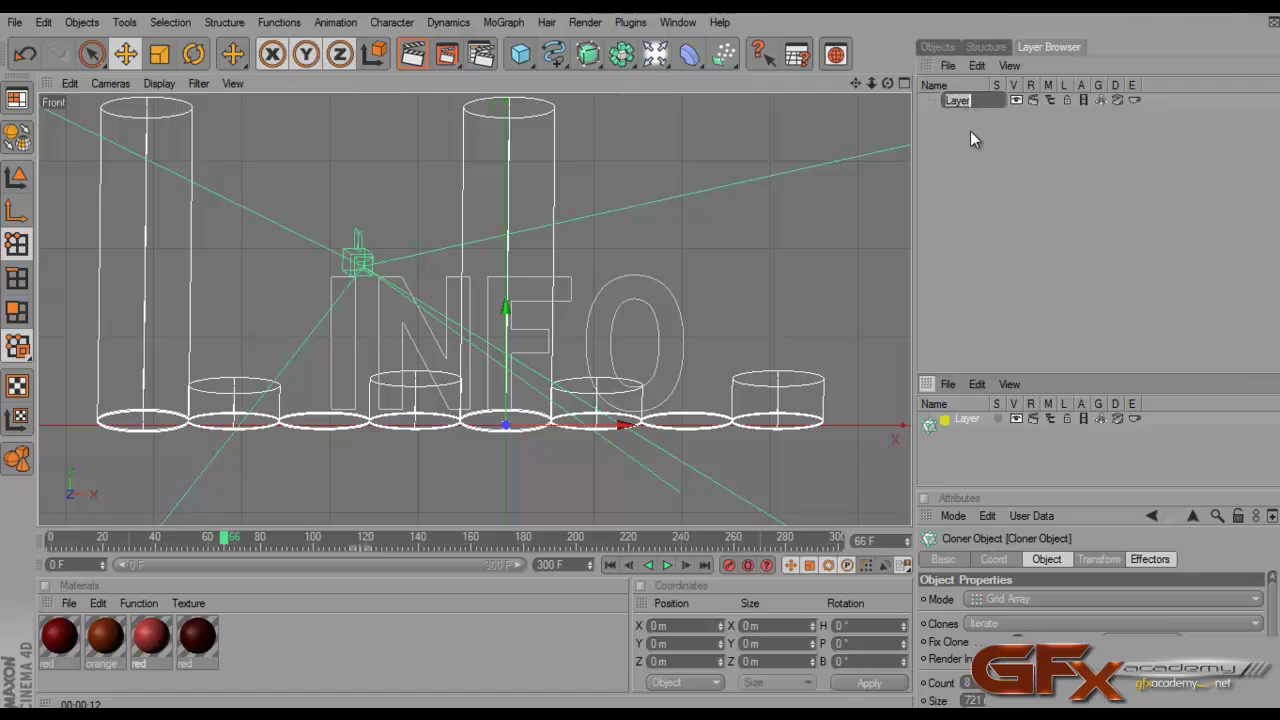
{"action": "key", "text": "Caps_Lock"}
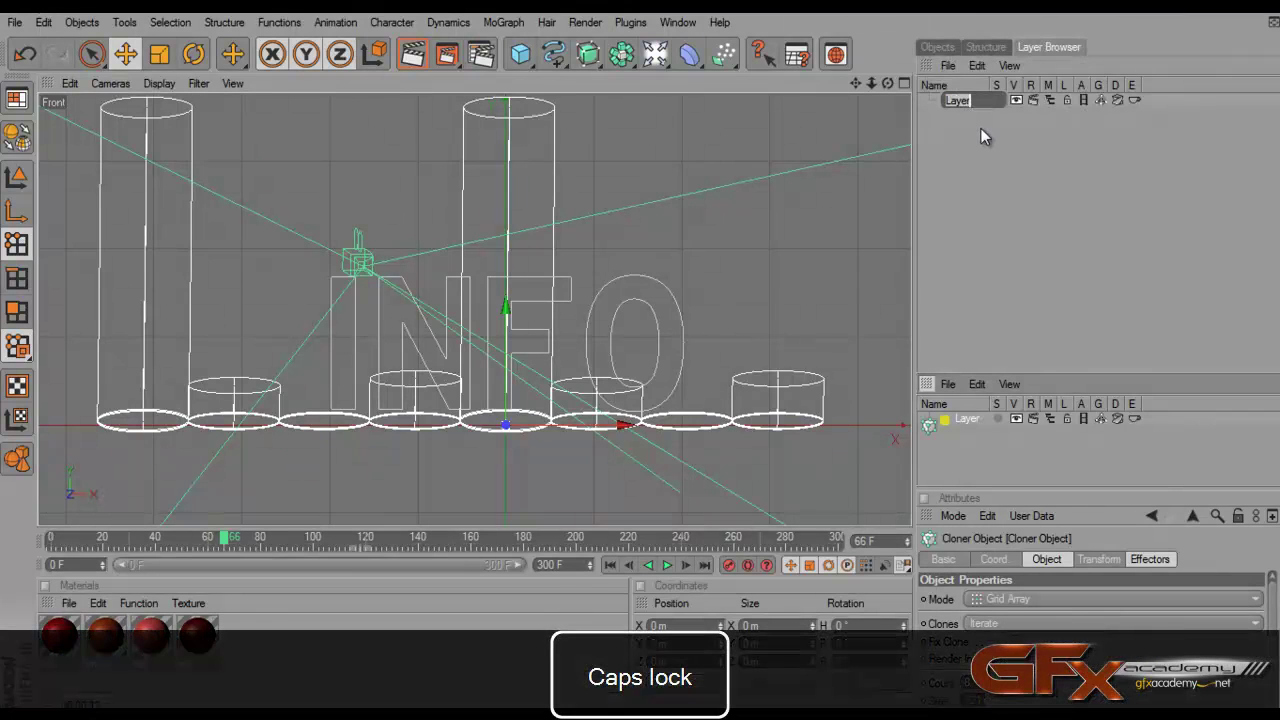
{"action": "type", "text": "GB O"}
{"action": "key", "text": "Caps_Lock"}
{"action": "type", "text": "bjec"}
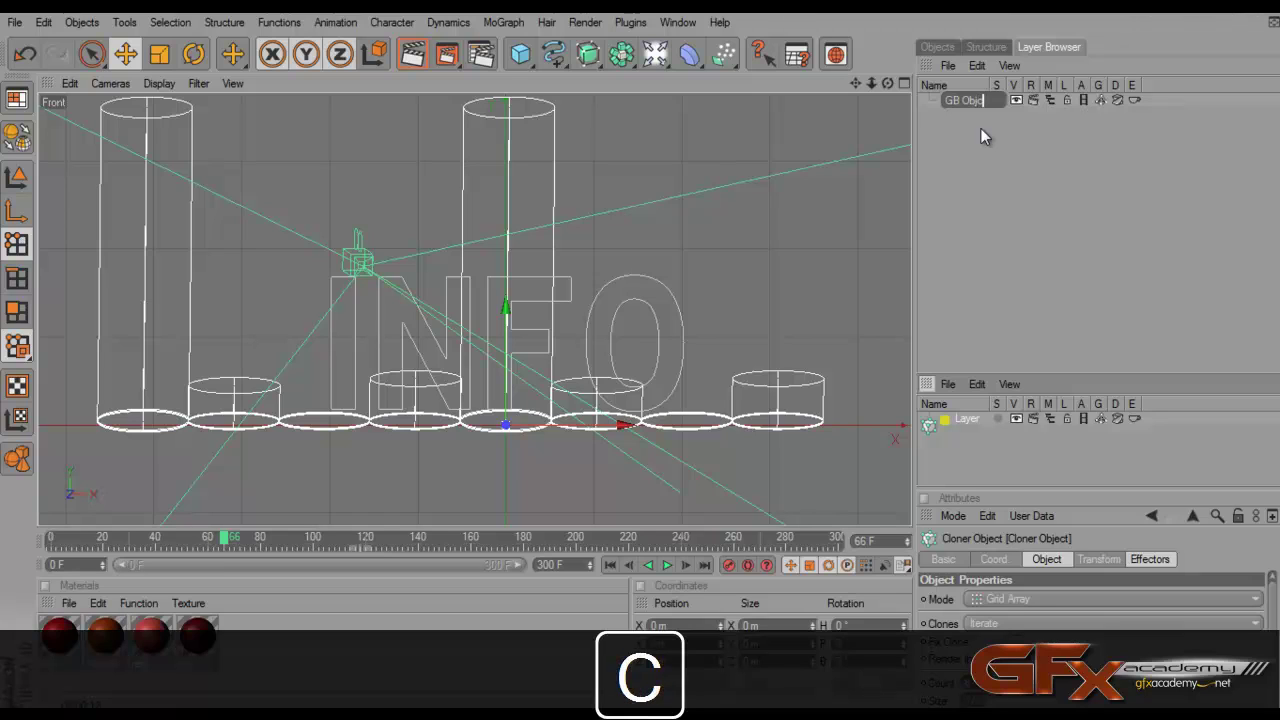
{"action": "type", "text": "ts"}
{"action": "key", "text": "Return"}
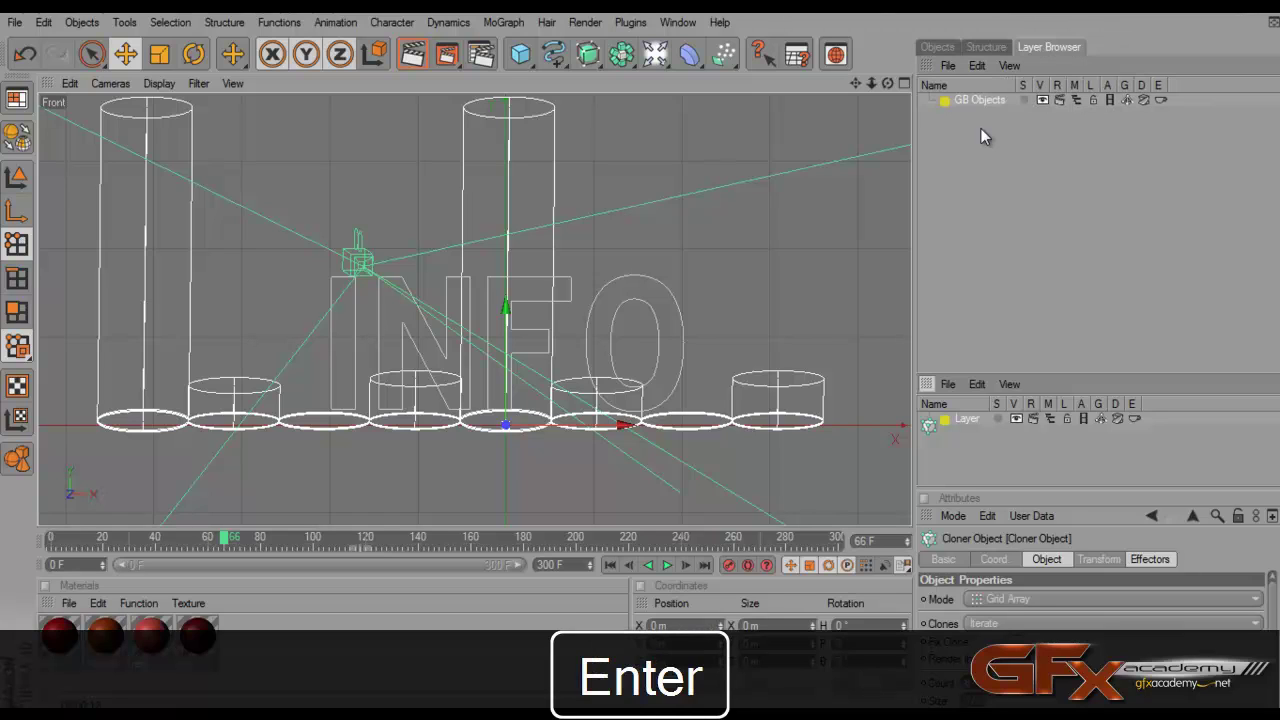
{"action": "left_click", "coordinate": [1043, 100]}
{"action": "left_click", "coordinate": [946, 291]}
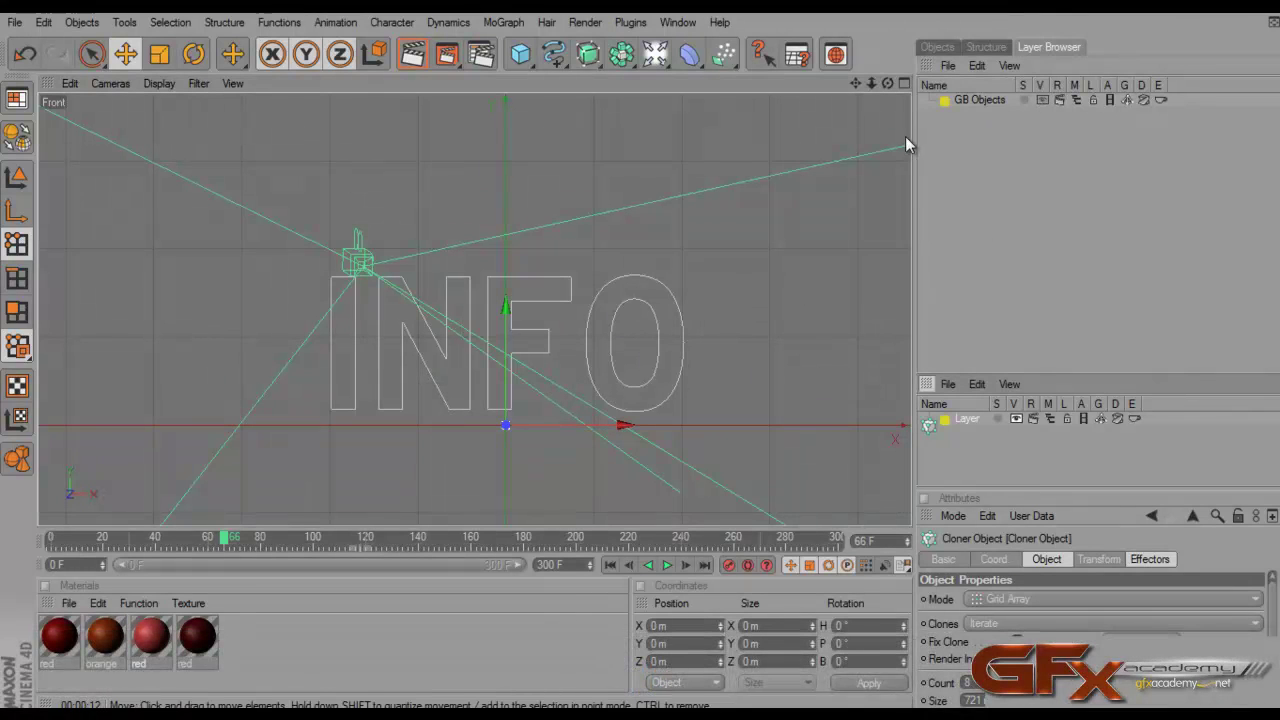
Choose the Bezier spline type for drawing in the Front view
{"action": "left_click", "coordinate": [561, 66]}
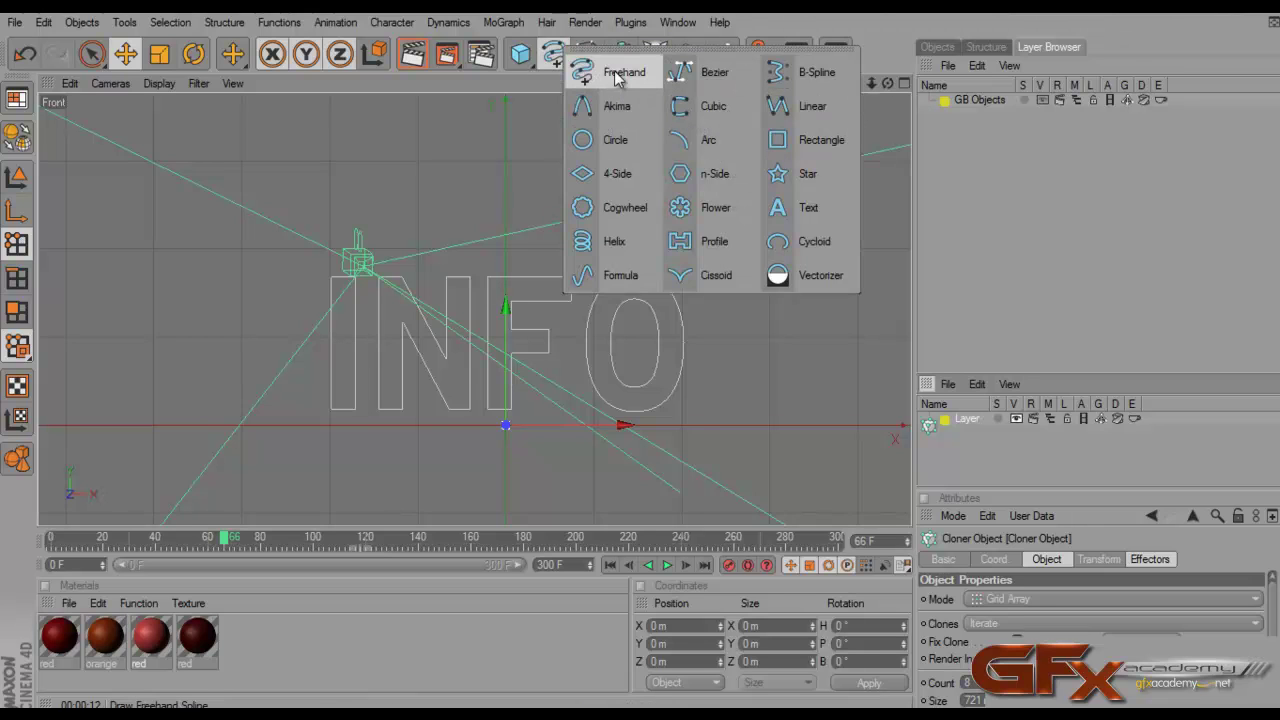
{"action": "left_click", "coordinate": [700, 72]}
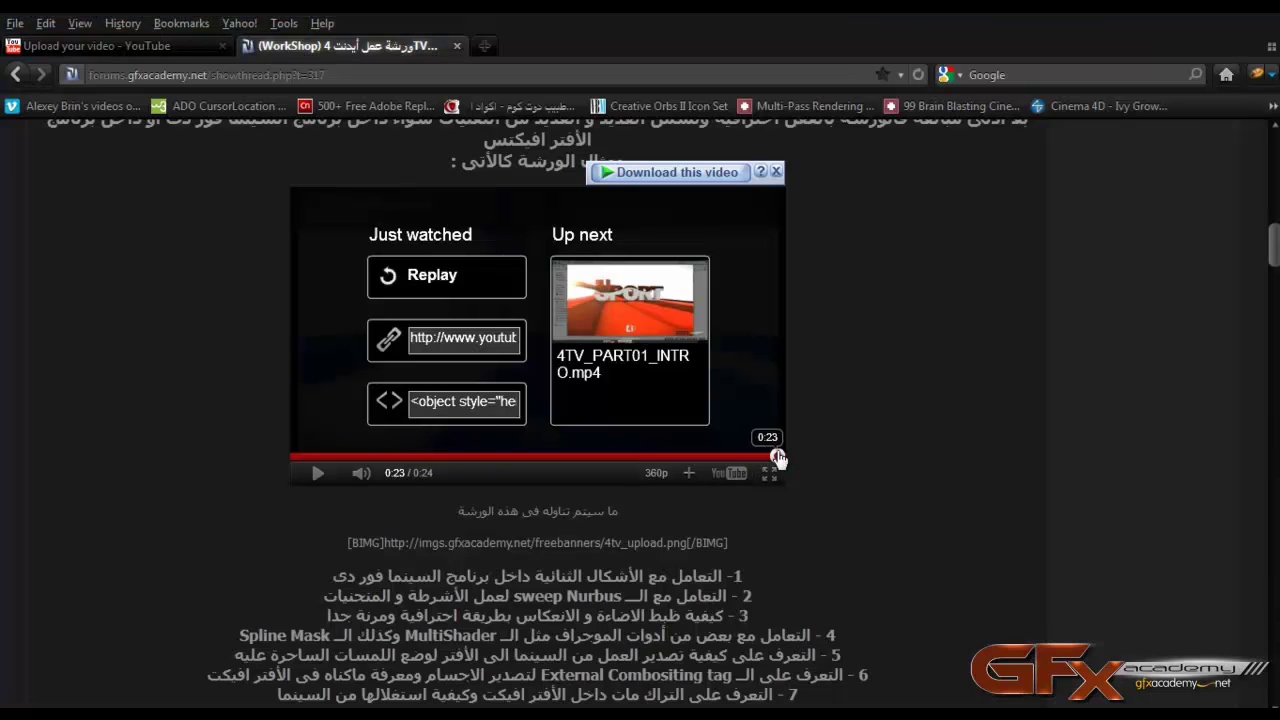
Switch to the browser and review how the INFO title is revealed near the end of the 4 TV Identity reference video
{"action": "left_click_drag", "start_coordinate": [771, 457], "coordinate": [669, 459]}
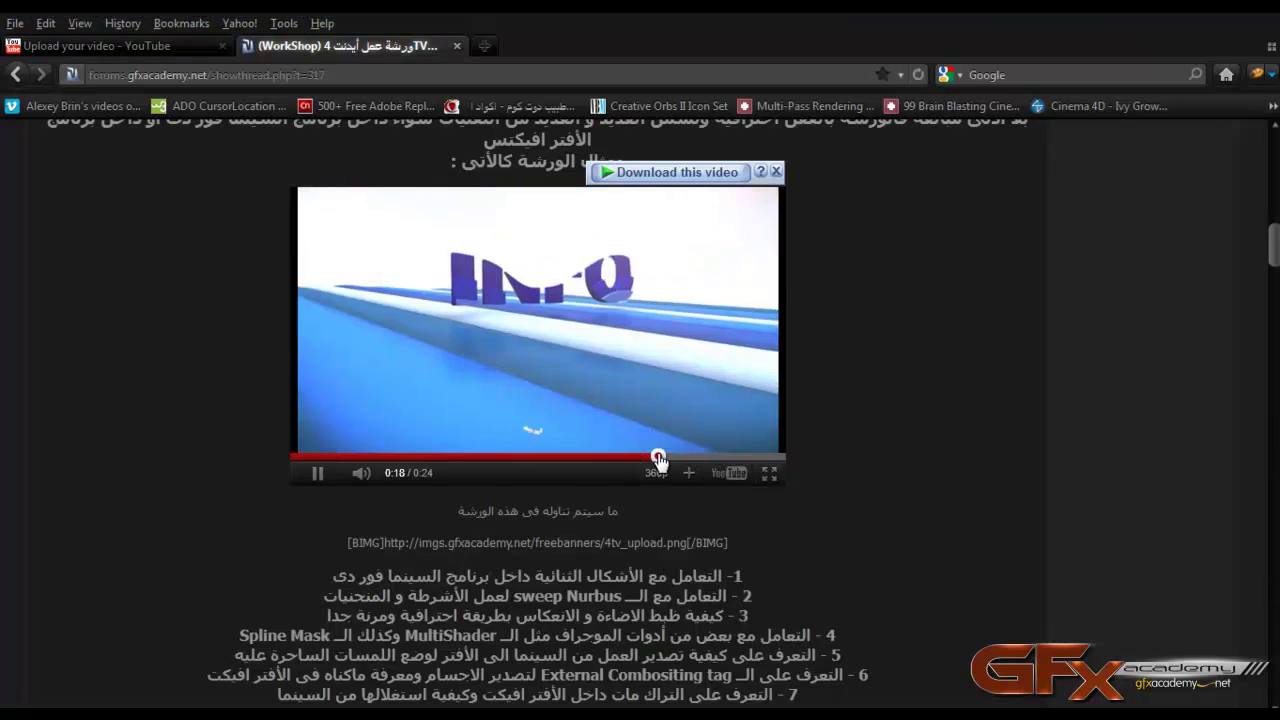
{"action": "left_click", "coordinate": [317, 473]}
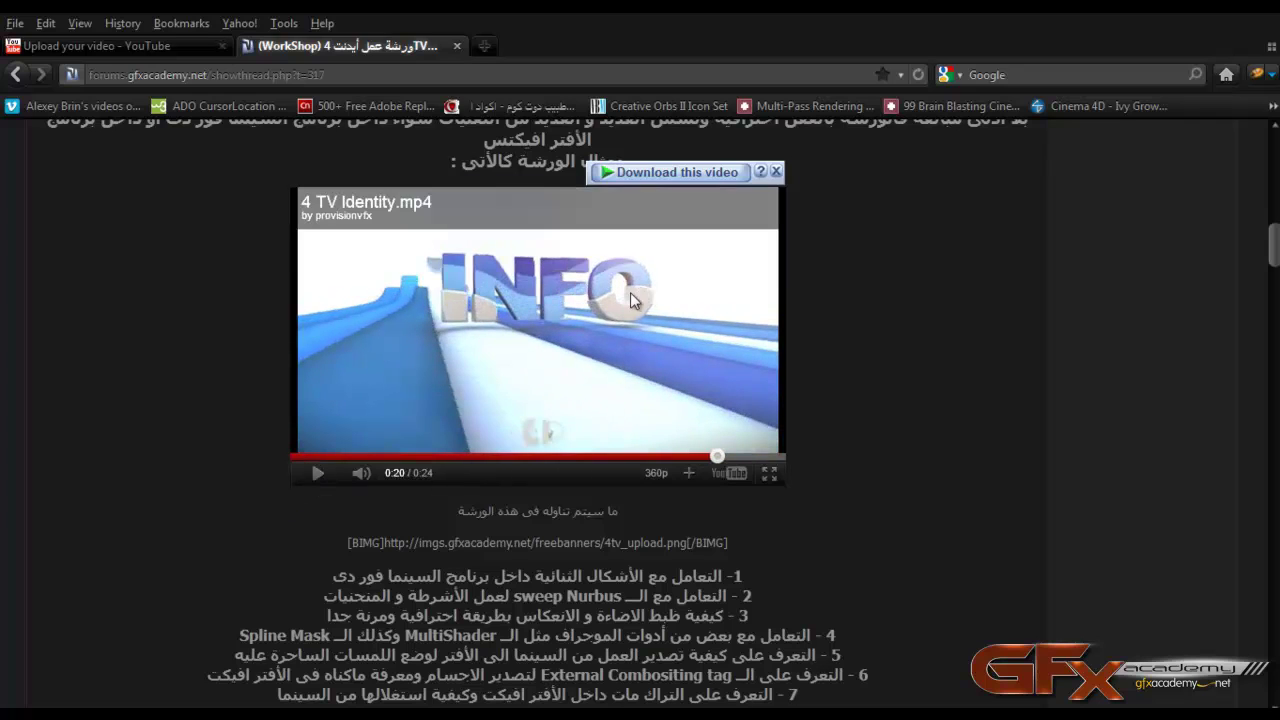
{"action": "left_click", "coordinate": [333, 478]}
{"action": "left_click", "coordinate": [420, 360]}
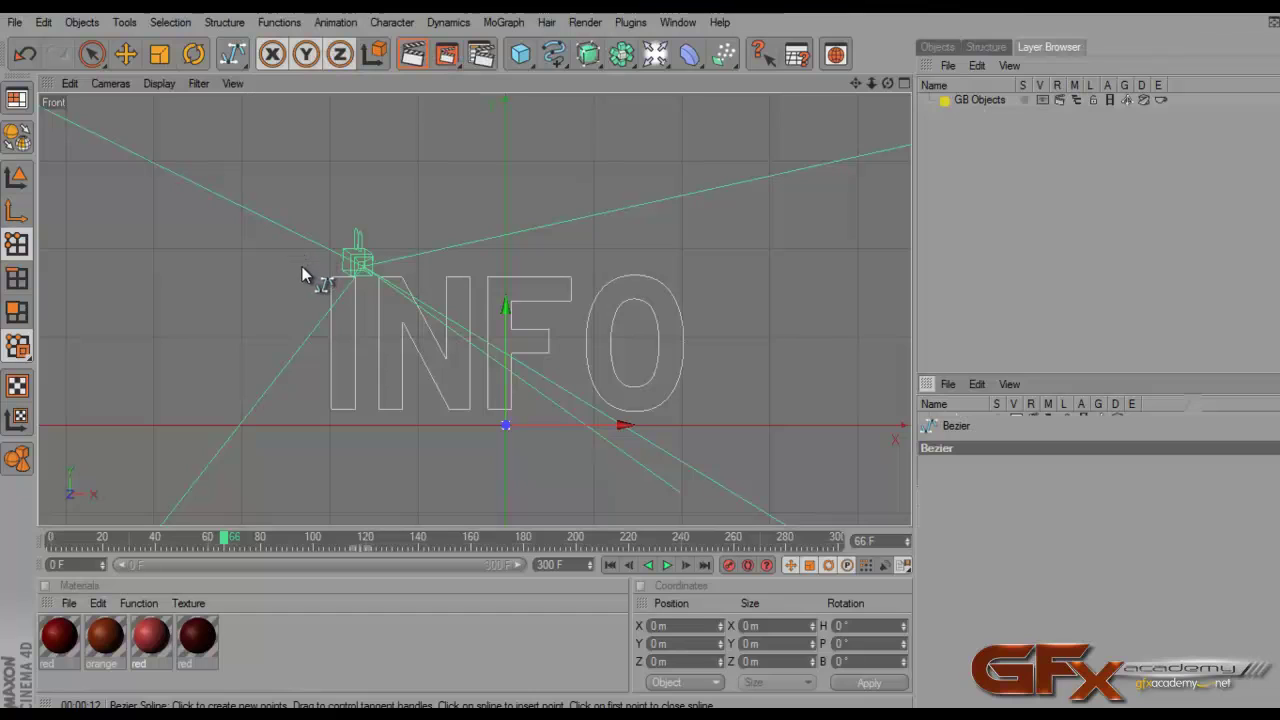
Draw a wavy Bezier curve along the upper edge of the INFO title, from outside the I to just beyond the O
{"action": "left_click", "coordinate": [311, 269]}
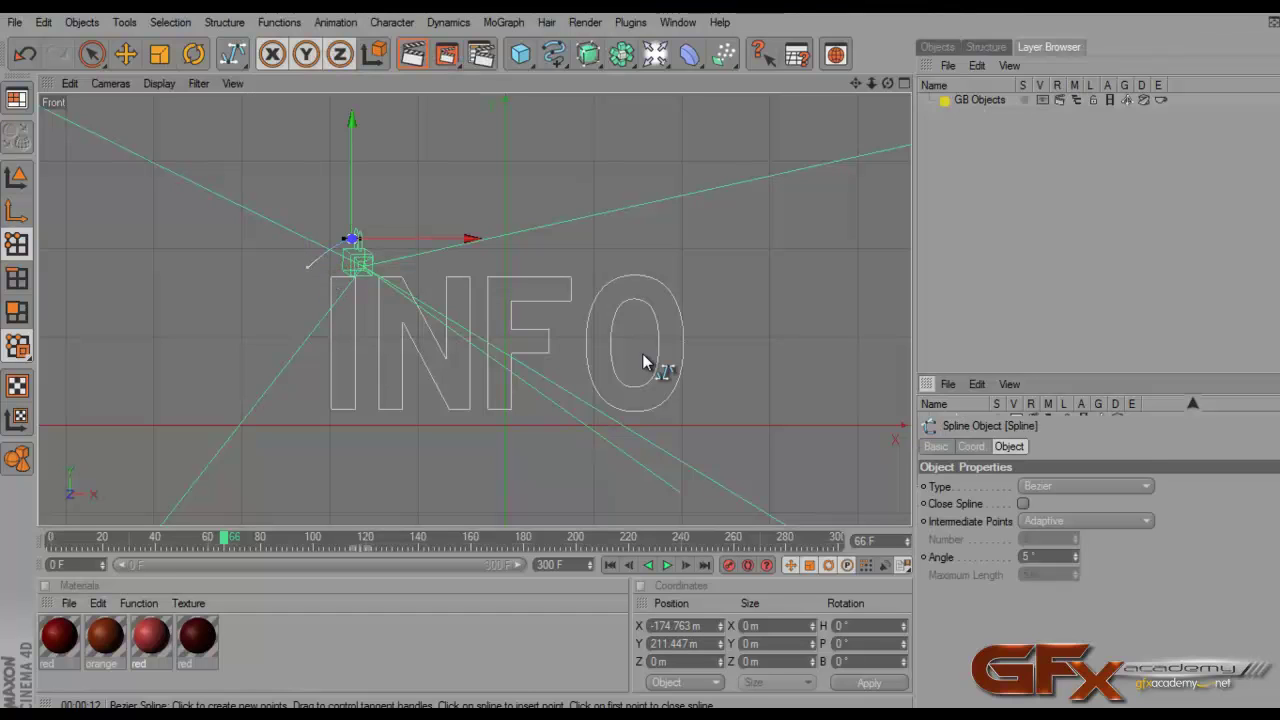
{"action": "left_click_drag", "start_coordinate": [439, 261], "coordinate": [459, 270]}
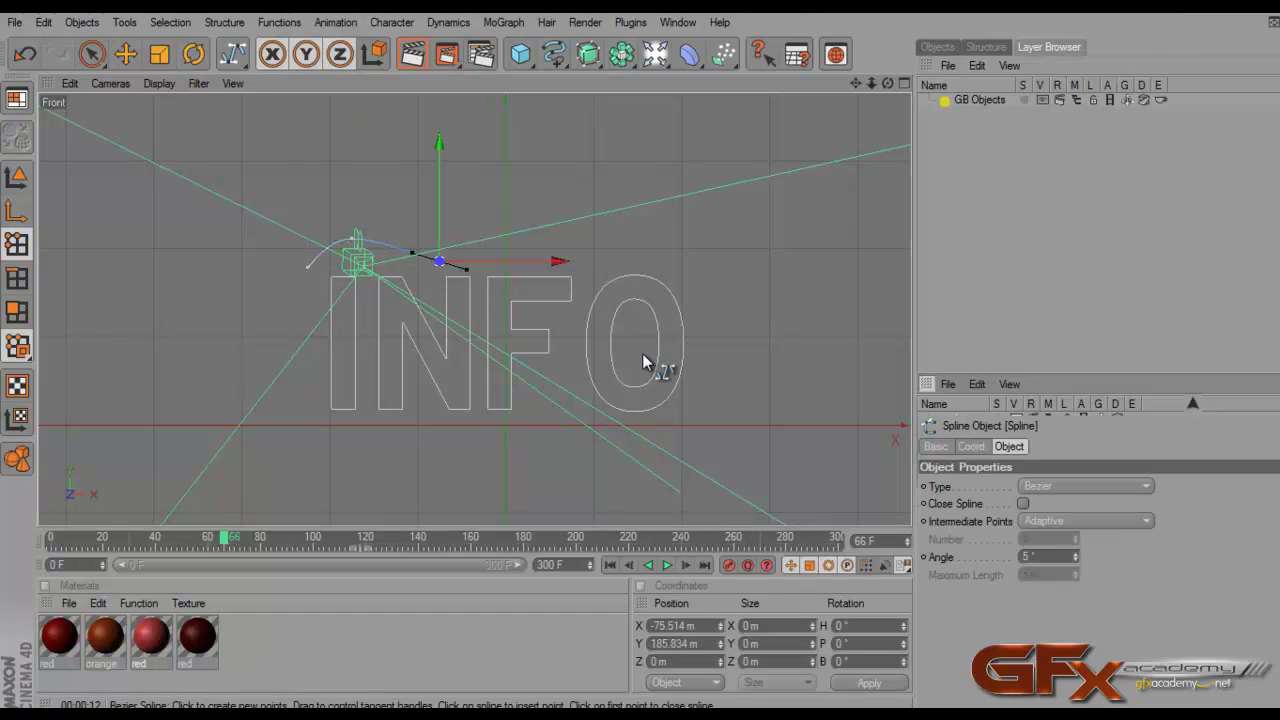
{"action": "left_click_drag", "start_coordinate": [605, 240], "coordinate": [665, 185]}
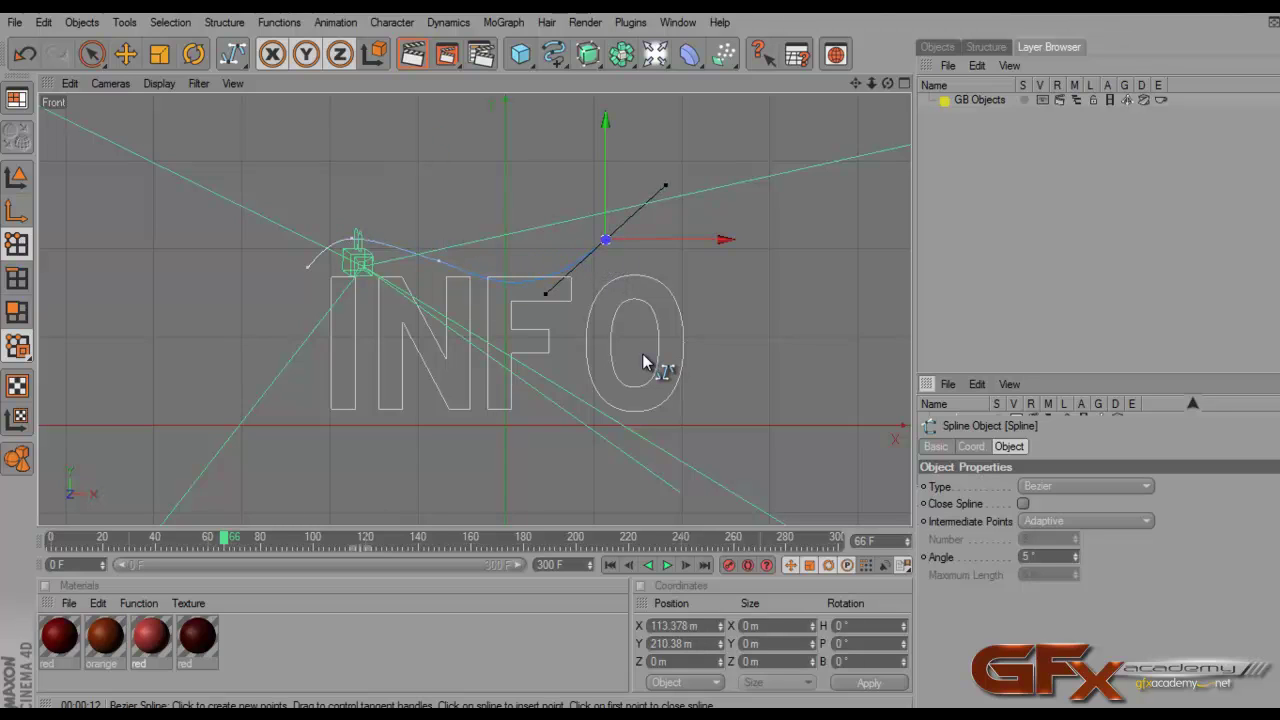
{"action": "mouse_move", "coordinate": [697, 261]}
{"action": "left_mouse_down"}
{"action": "mouse_move", "coordinate": [716, 258]}
{"action": "mouse_move", "coordinate": [708, 278]}
{"action": "left_mouse_up"}
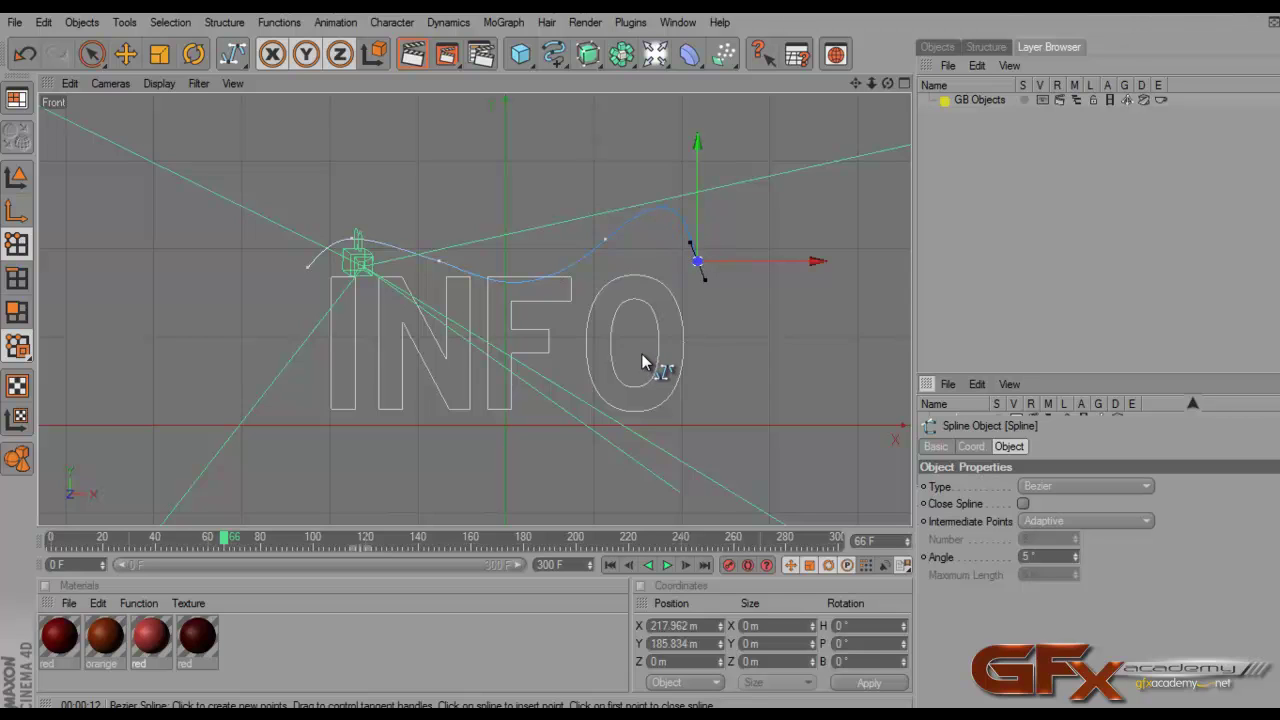
Continue the spline with points beyond the O, high above the title and back down outside the I
{"action": "scroll", "coordinate": [780, 285], "scroll_direction": "down", "scroll_amount": 2}
{"action": "scroll", "coordinate": [772, 215], "scroll_direction": "down", "scroll_amount": 2}
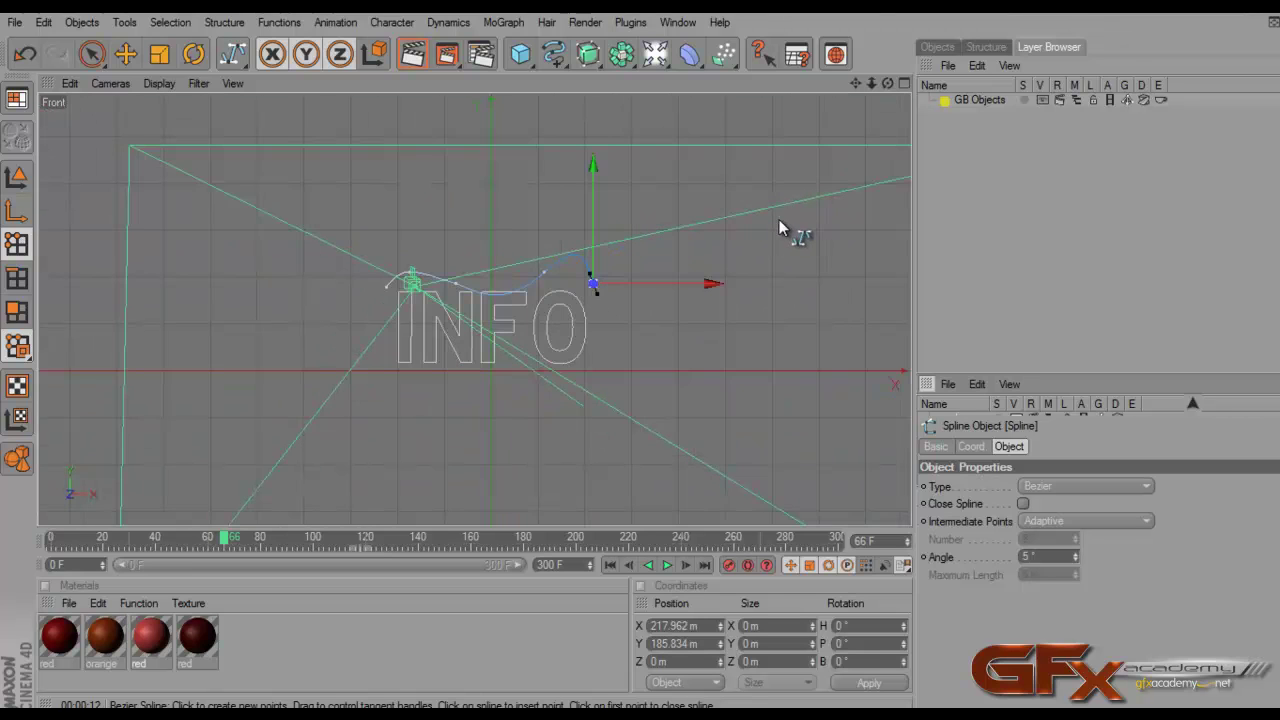
{"action": "left_click", "coordinate": [714, 235]}
{"action": "left_click", "coordinate": [626, 187]}
{"action": "left_click", "coordinate": [453, 192]}
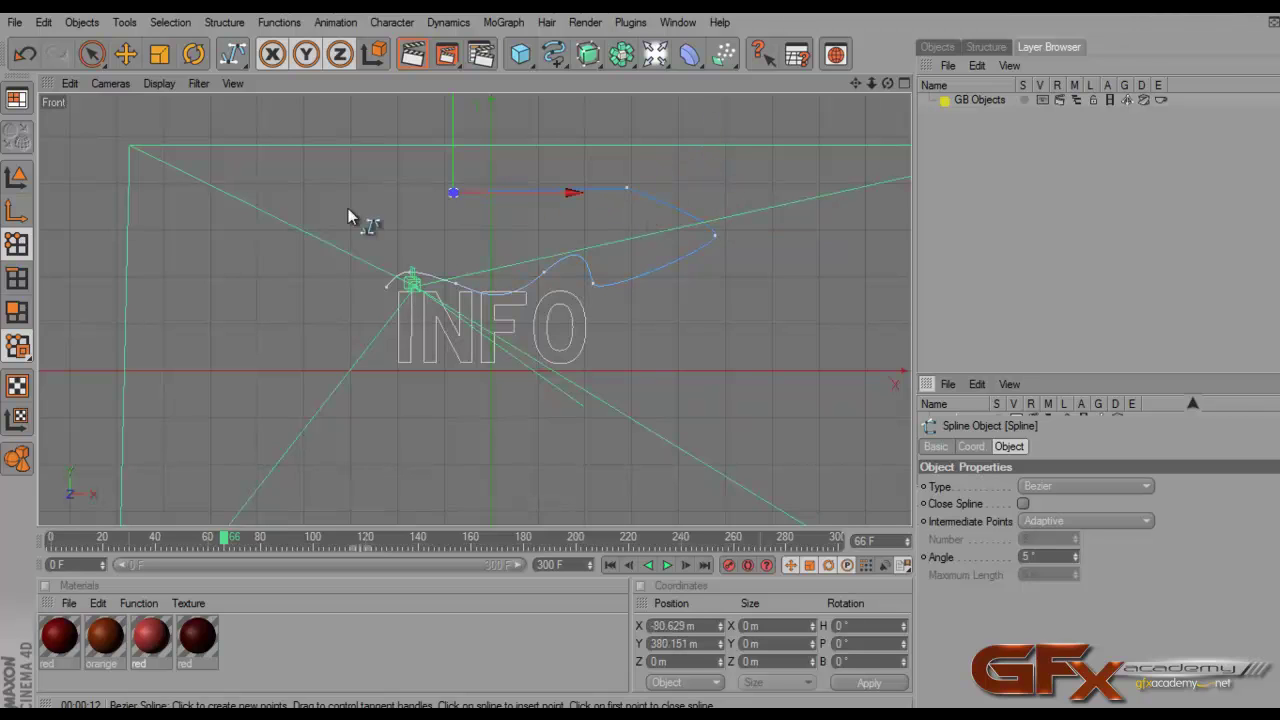
{"action": "left_click_drag", "start_coordinate": [304, 287], "coordinate": [390, 288]}
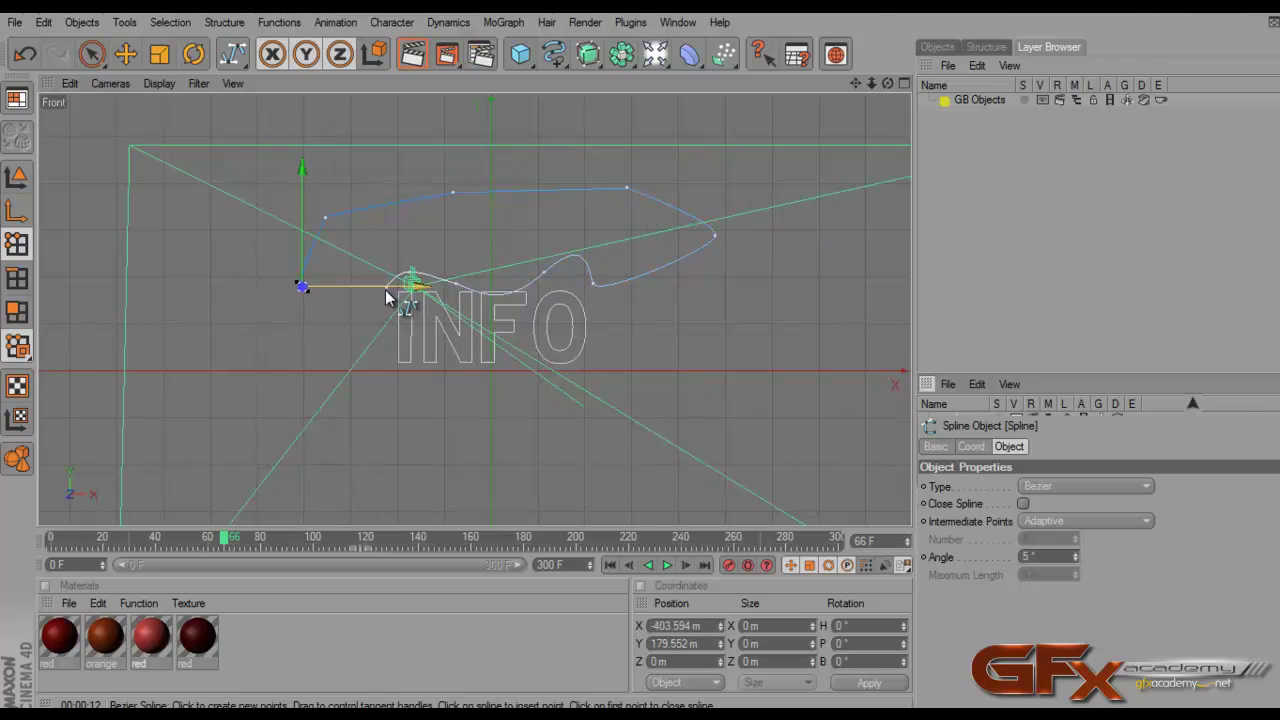
Close the spline at its starting point, with the viewport's axis display turned off only while doing so
{"action": "scroll", "coordinate": [390, 310], "scroll_direction": "up", "scroll_amount": 4}
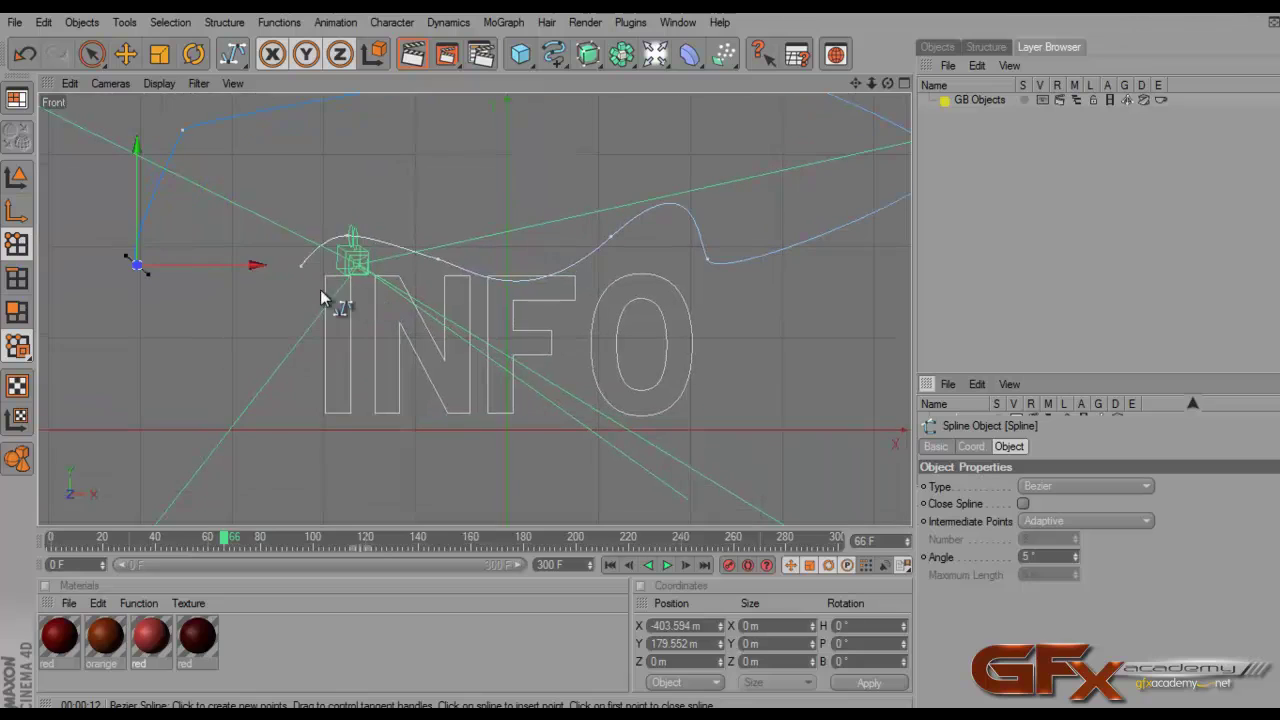
{"action": "scroll", "coordinate": [312, 288], "scroll_direction": "down", "scroll_amount": 3}
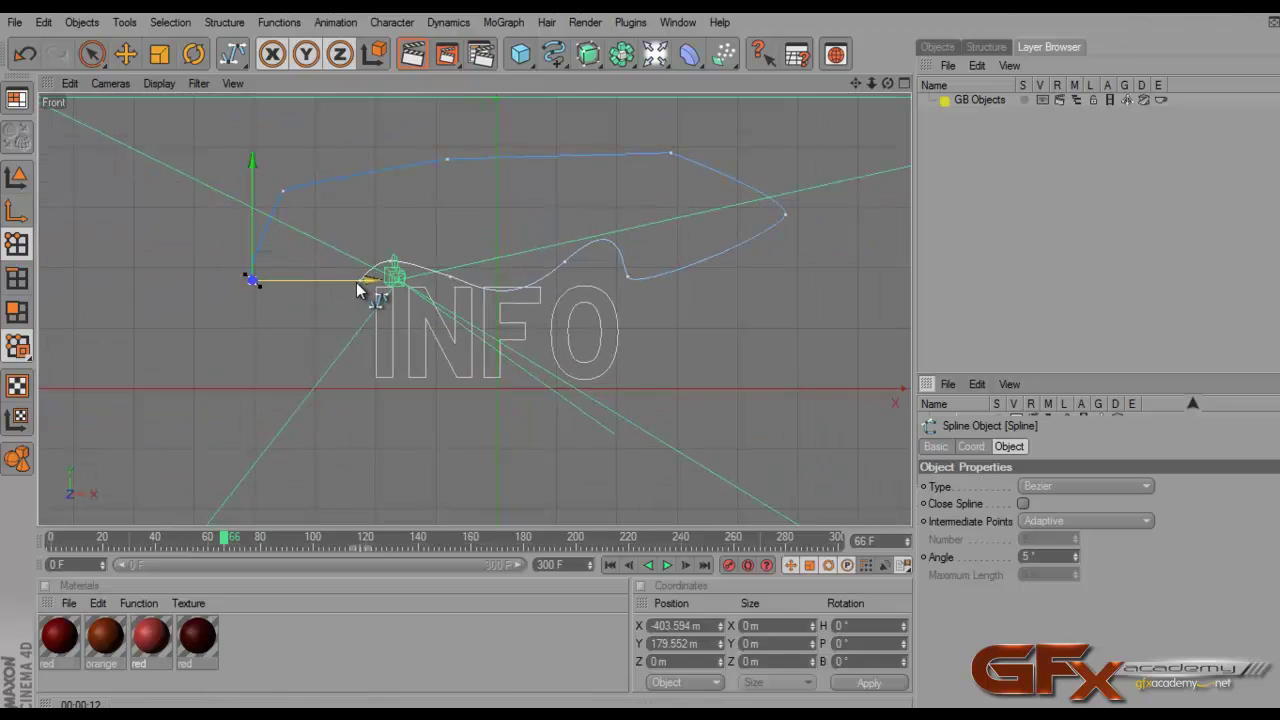
{"action": "left_click_drag", "start_coordinate": [358, 290], "coordinate": [368, 287]}
{"action": "scroll", "coordinate": [375, 288], "scroll_direction": "up", "scroll_amount": 3}
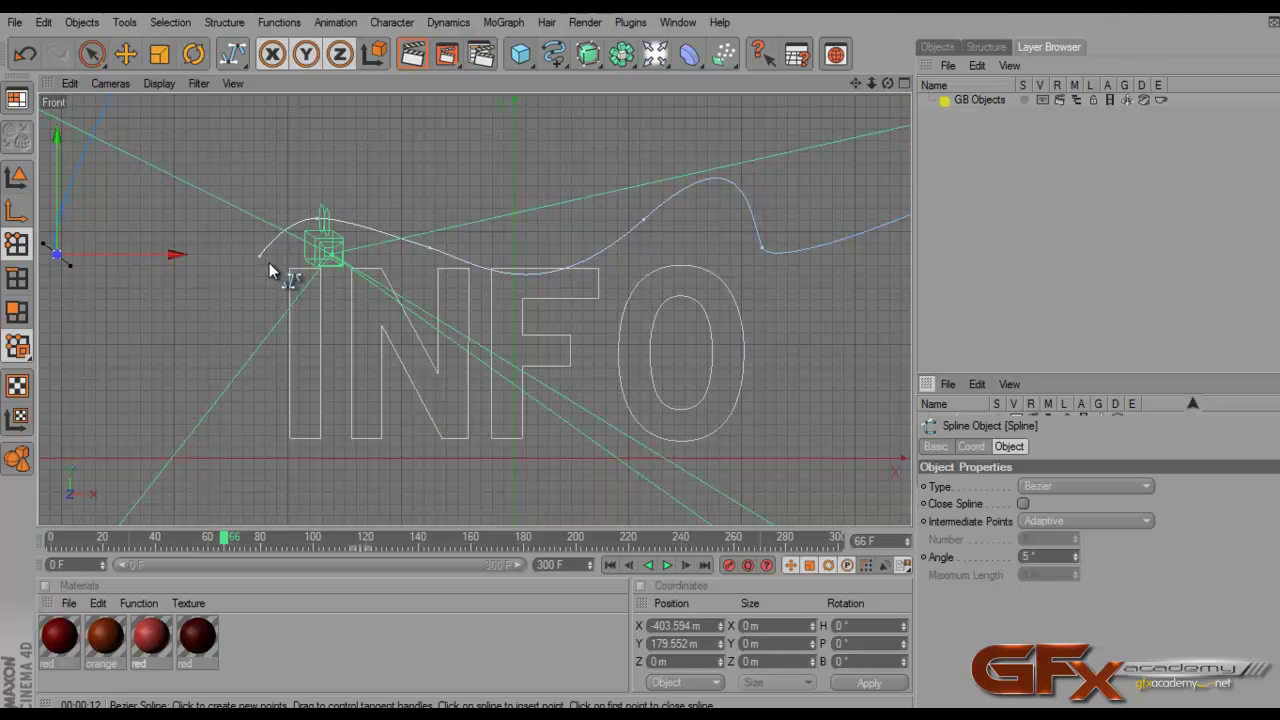
{"action": "scroll", "coordinate": [266, 266], "scroll_direction": "down", "scroll_amount": 2}
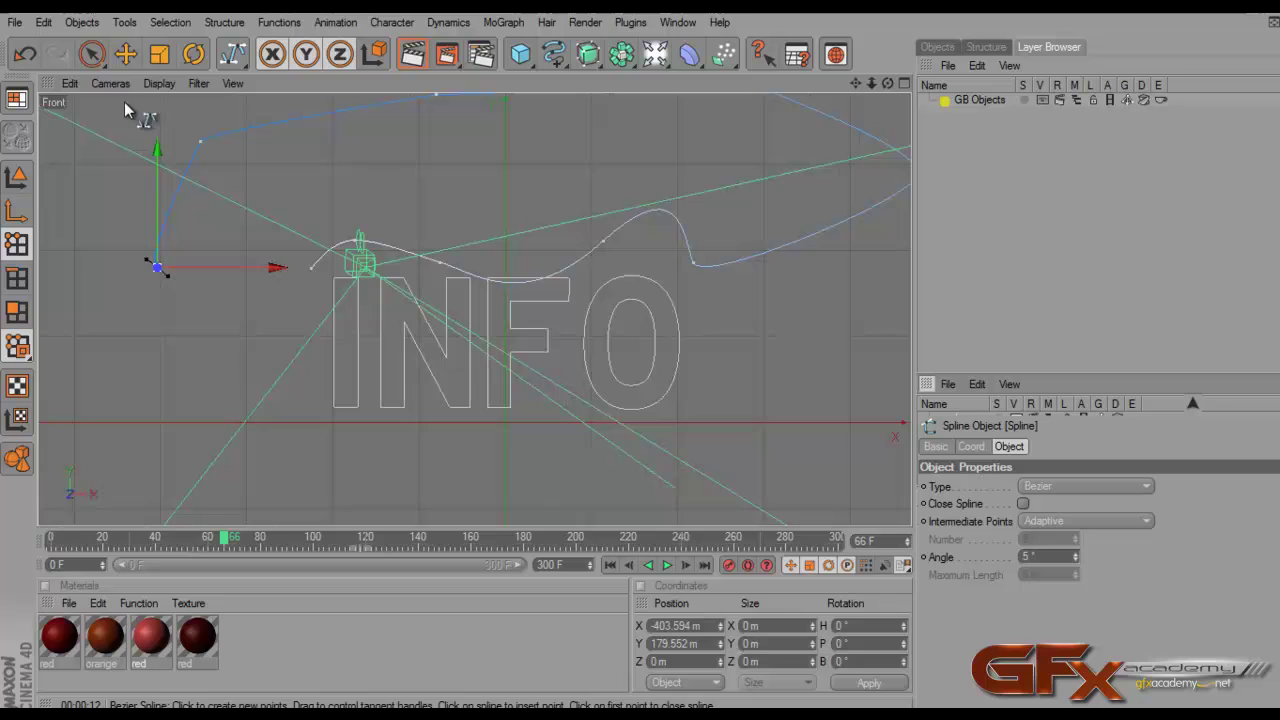
{"action": "left_click", "coordinate": [193, 86]}
{"action": "left_click", "coordinate": [211, 520]}
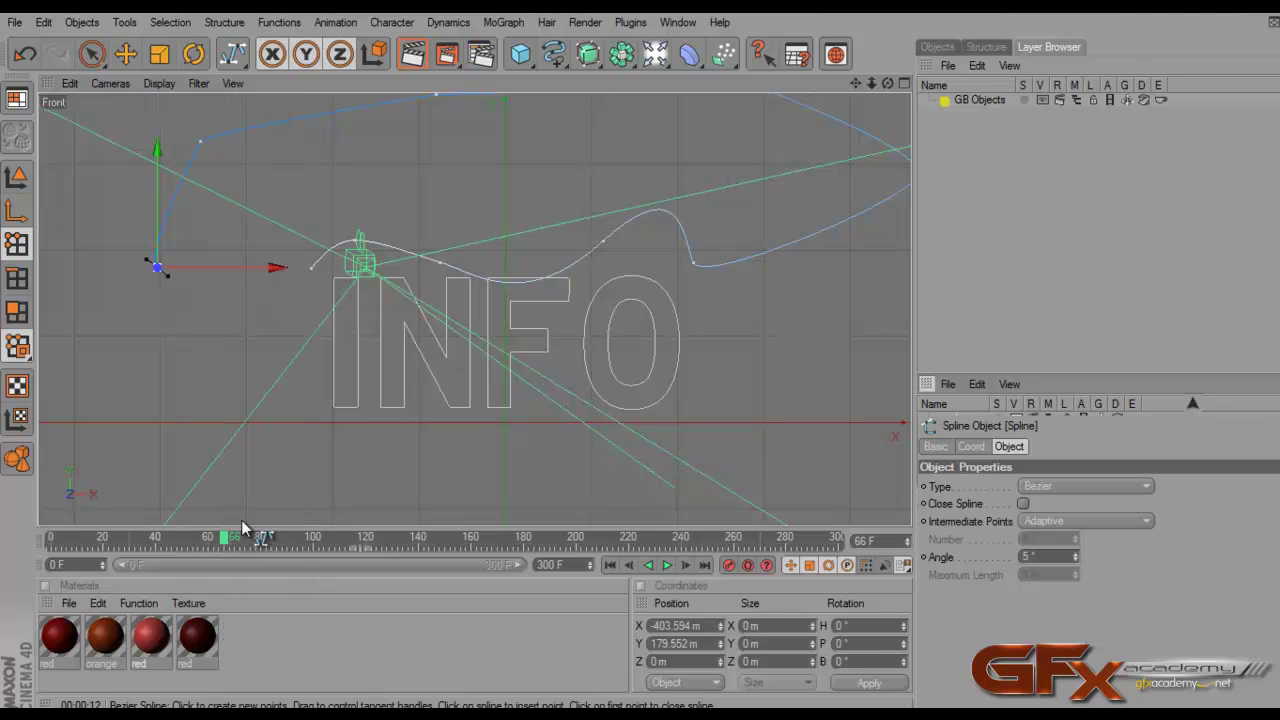
{"action": "left_click", "coordinate": [312, 272]}
{"action": "left_click", "coordinate": [196, 84]}
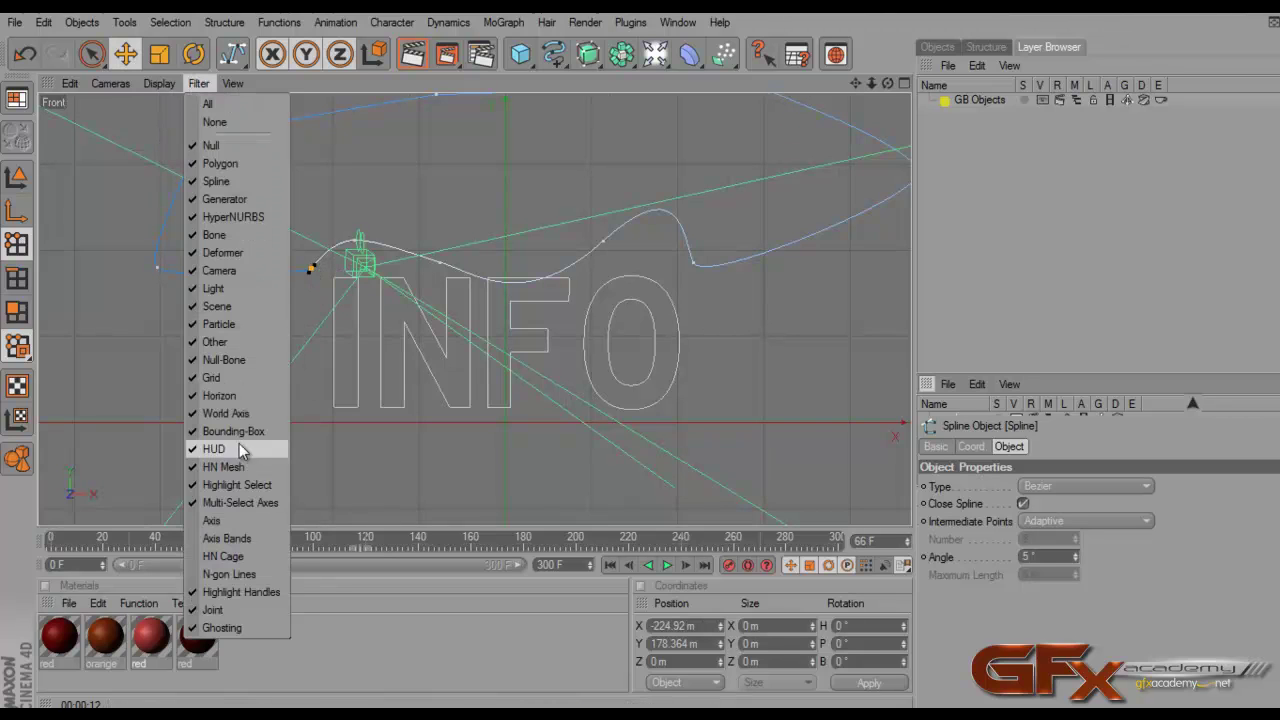
{"action": "left_click", "coordinate": [247, 522]}
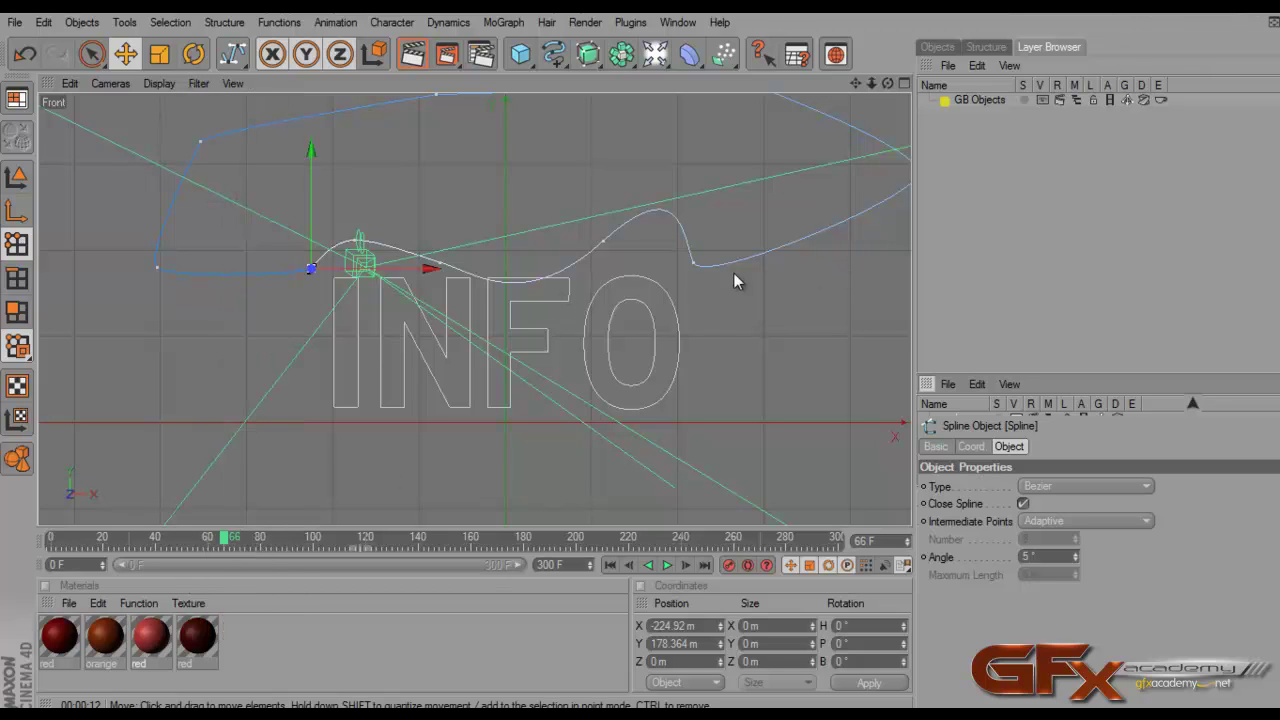
Refine the wave by moving the dip beyond the O to about X 236 m, the first crest to X -163 m and the following point to Y 179 m
{"action": "left_click", "coordinate": [694, 263]}
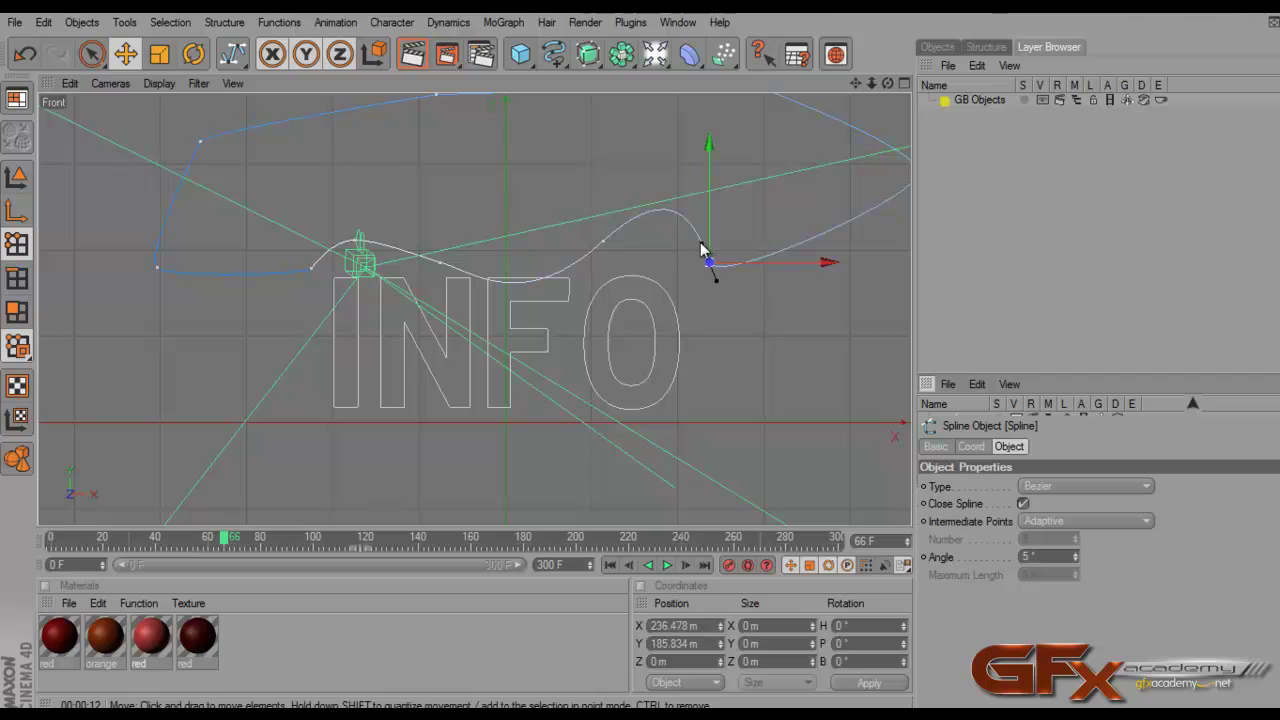
{"action": "left_click_drag", "start_coordinate": [703, 246], "coordinate": [643, 360]}
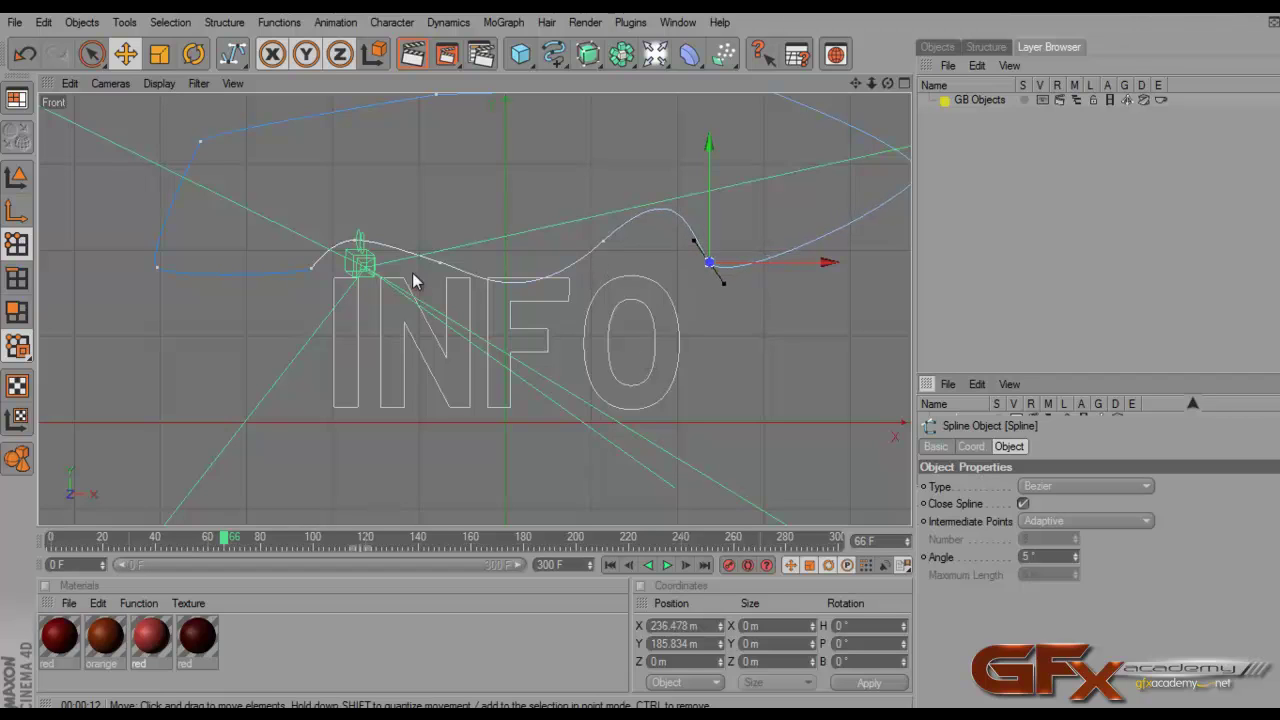
{"action": "left_click", "coordinate": [360, 241]}
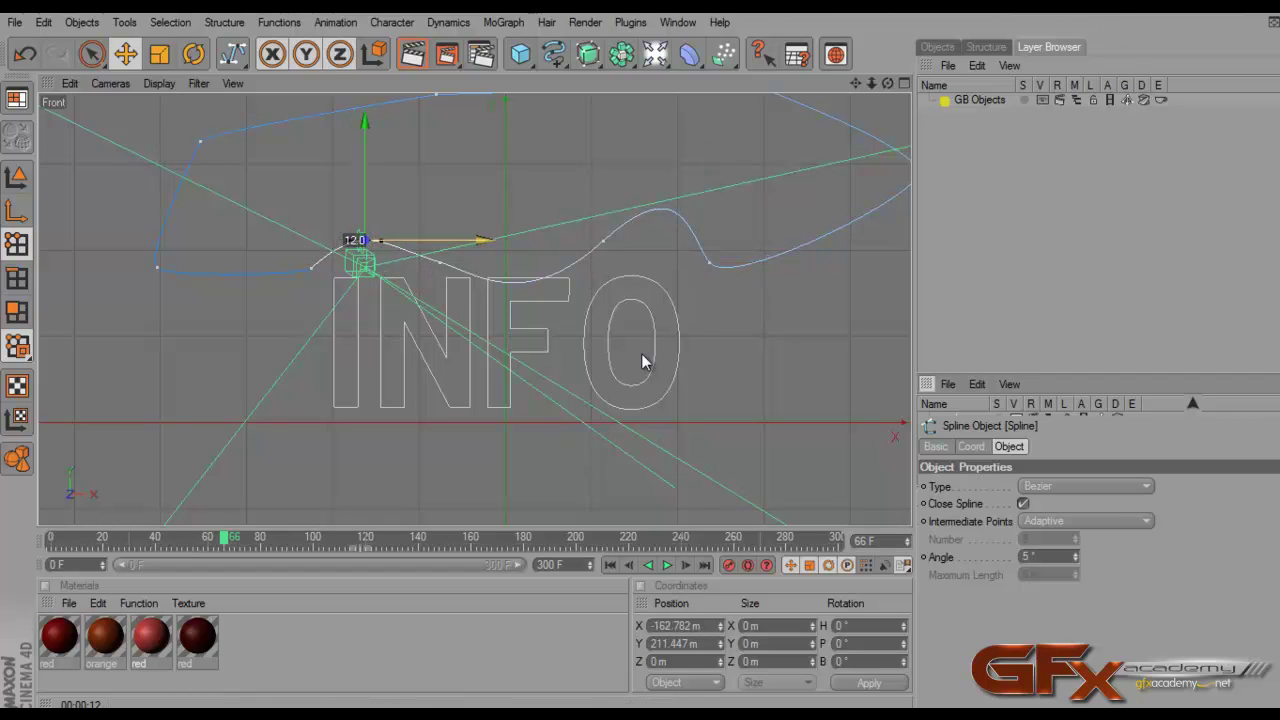
{"action": "left_click", "coordinate": [442, 264]}
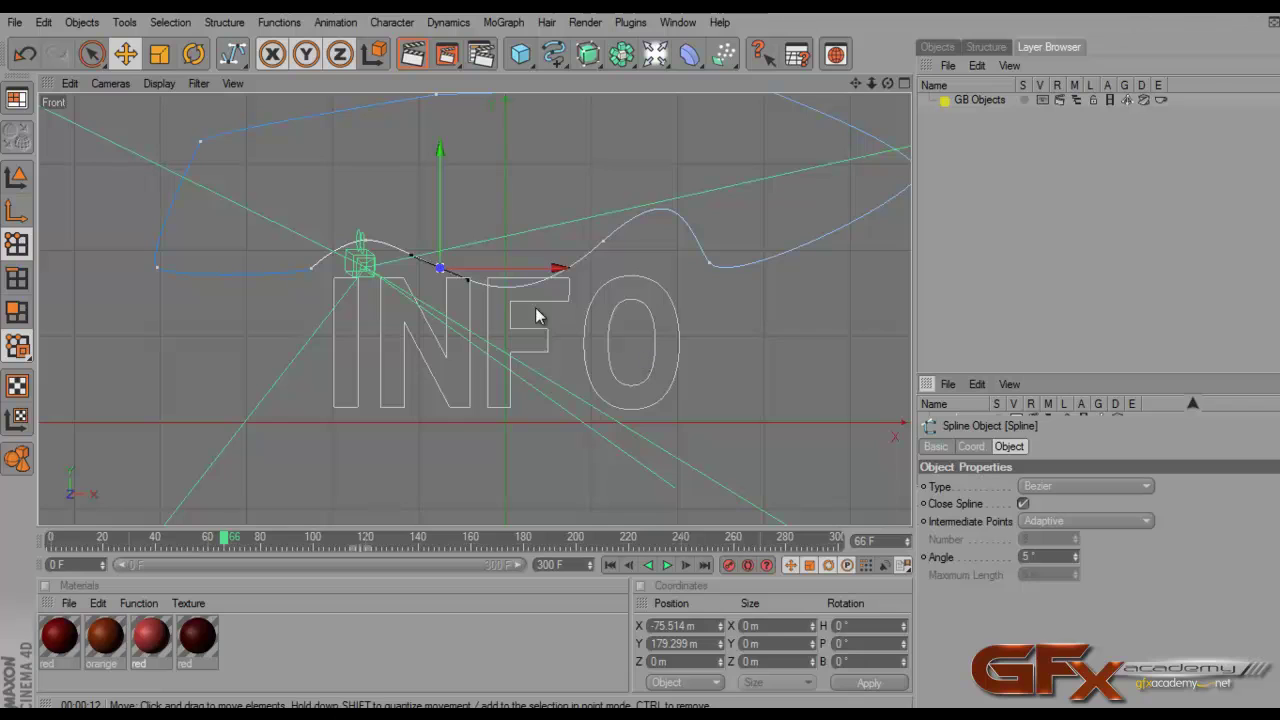
{"action": "scroll", "coordinate": [825, 240], "scroll_direction": "down", "scroll_amount": 2}
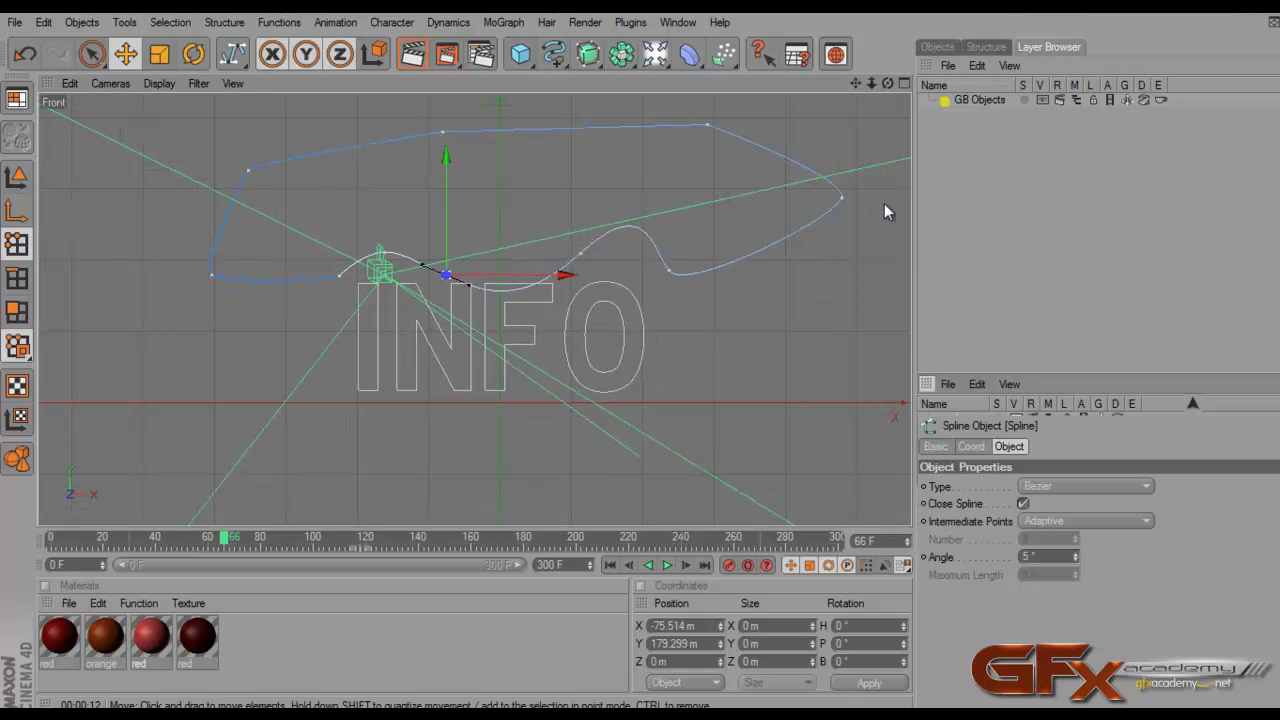
Apply Center Axis To to the spline and reposition its axis at the wave's lowest point, about X 4.4 m, Y 157.4 m
{"action": "left_click", "coordinate": [940, 48]}
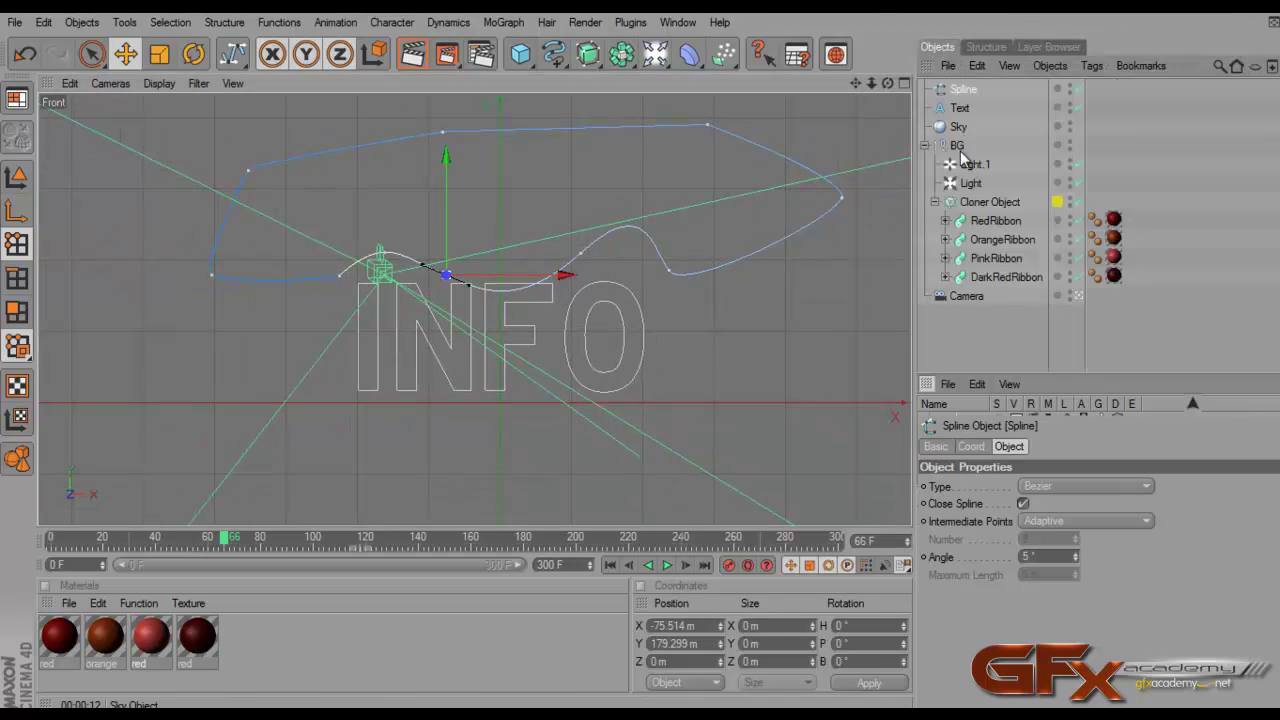
{"action": "left_click", "coordinate": [17, 177]}
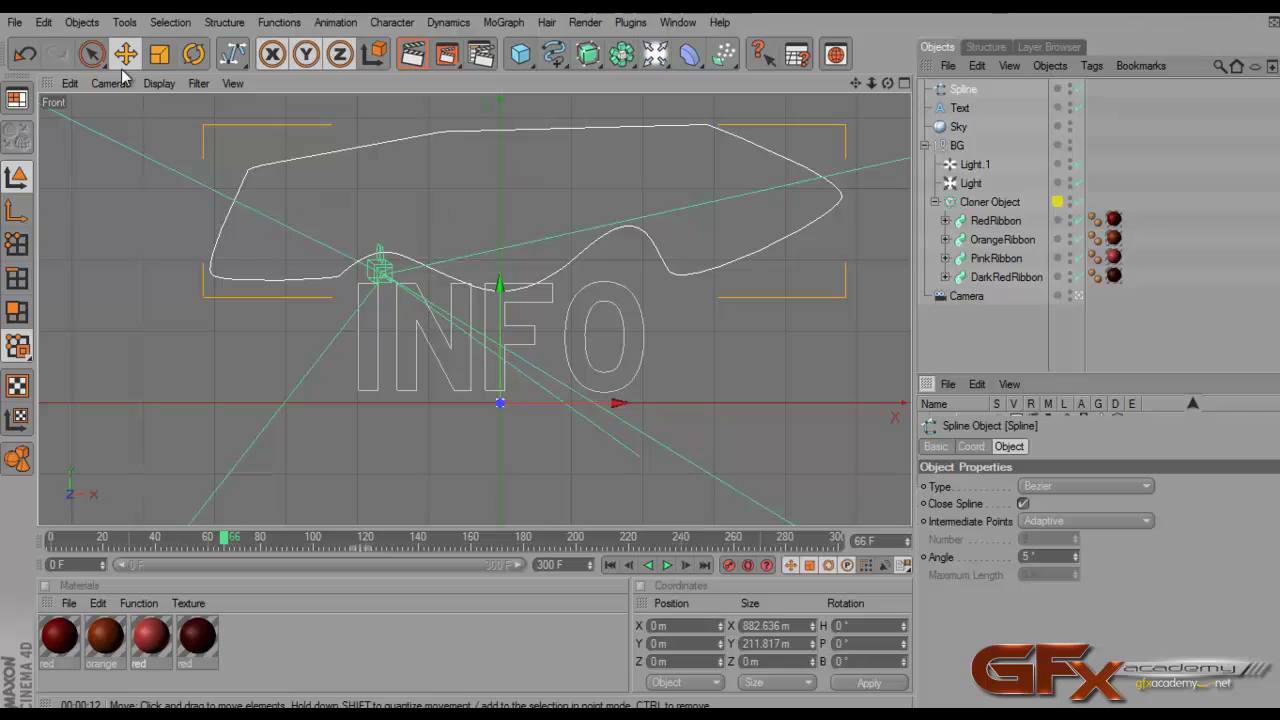
{"action": "left_click", "coordinate": [224, 22]}
{"action": "mouse_move", "coordinate": [311, 72]}
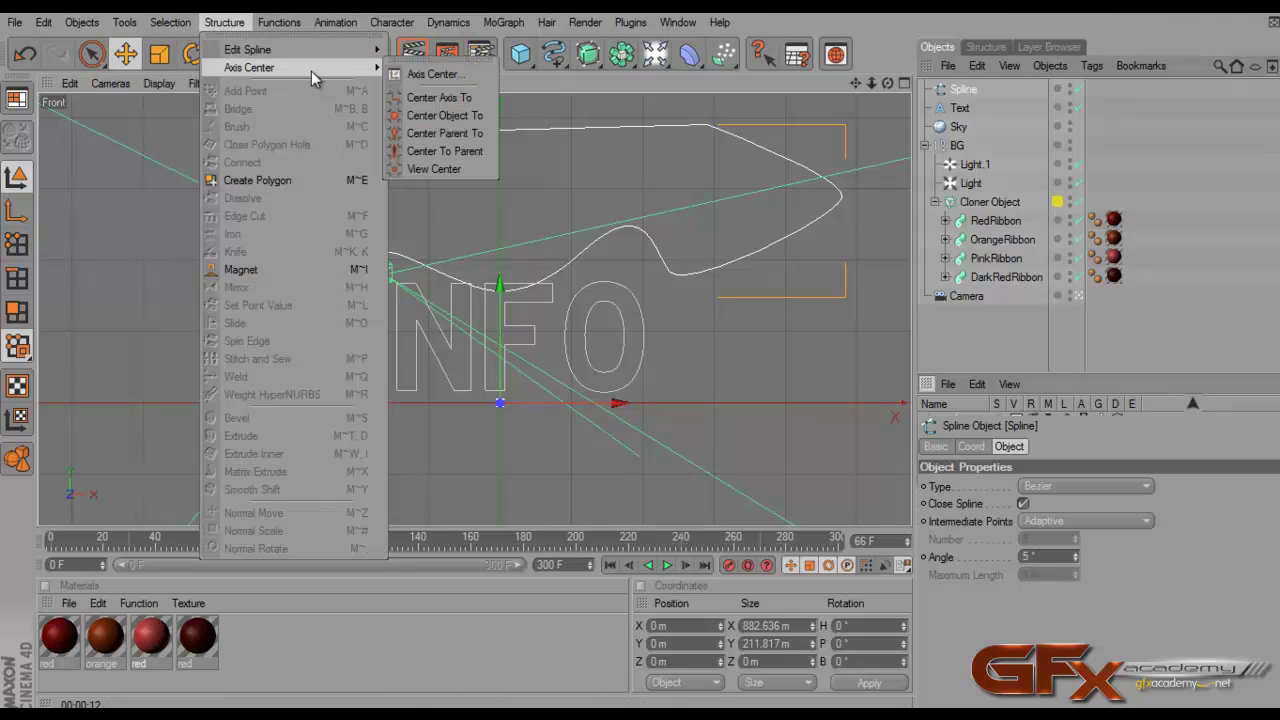
{"action": "left_click", "coordinate": [432, 100]}
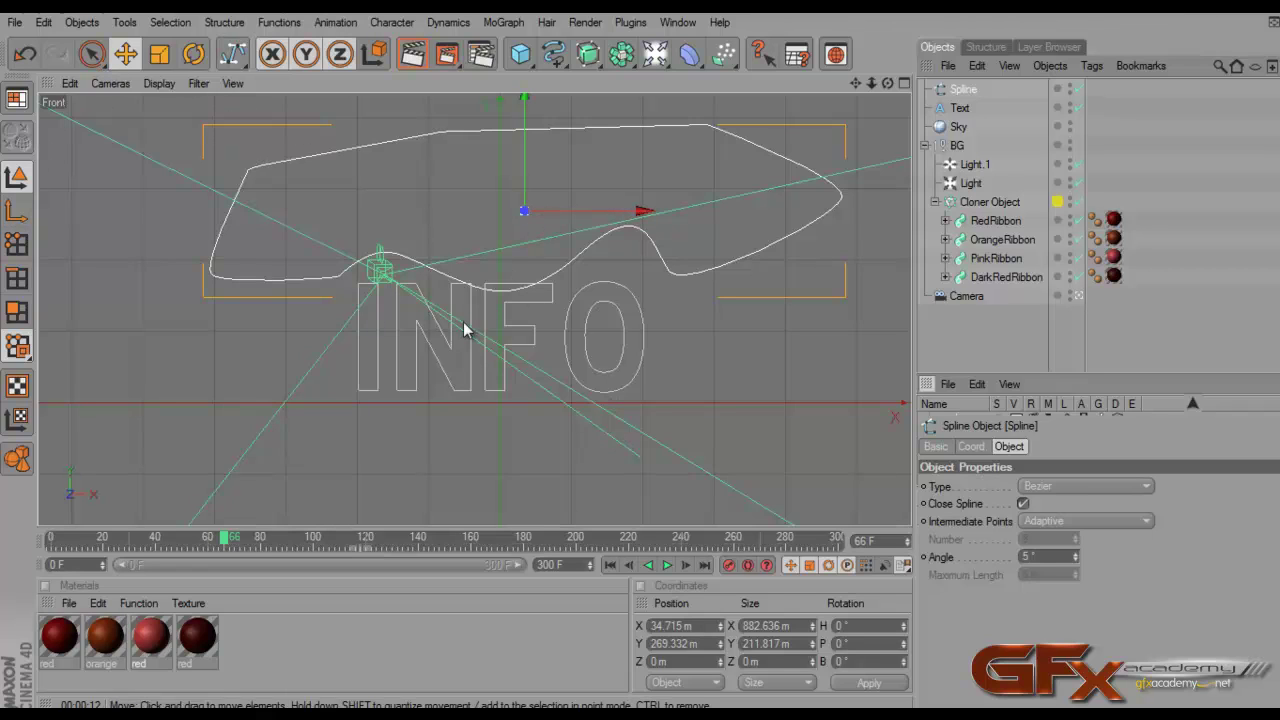
{"action": "left_click", "coordinate": [16, 210]}
{"action": "left_click_drag", "start_coordinate": [519, 135], "coordinate": [643, 367]}
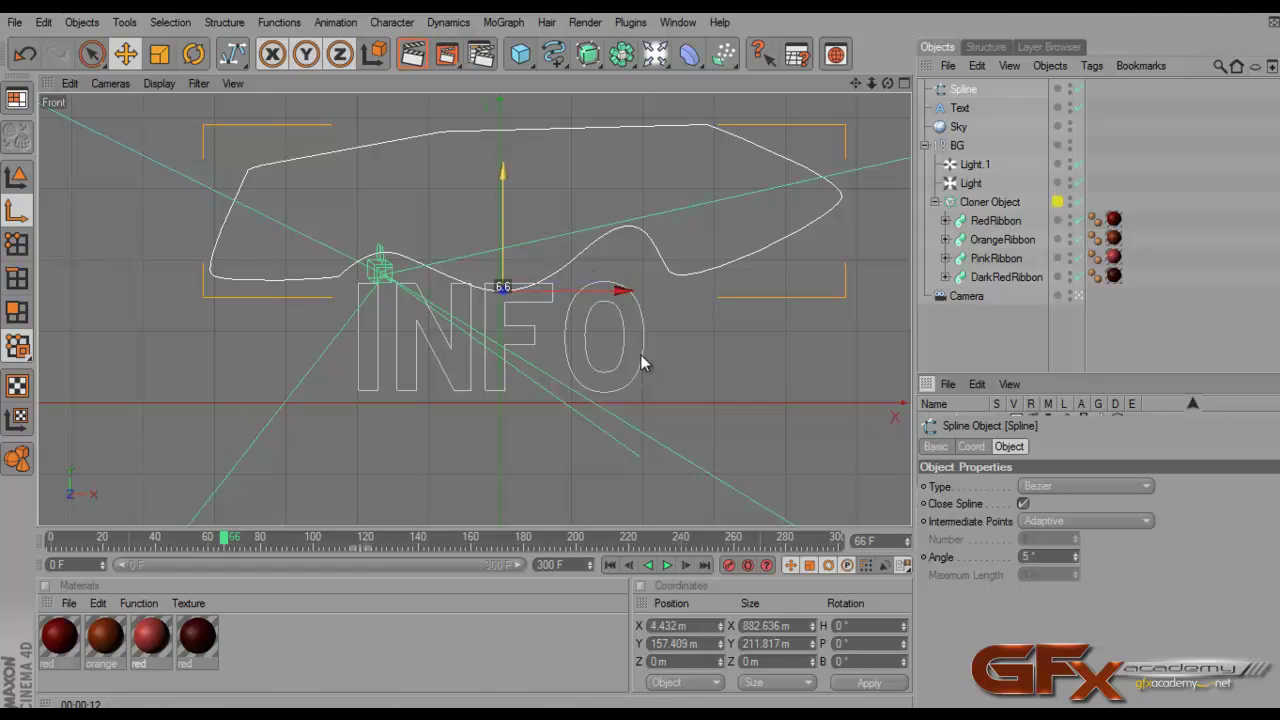
Lower the whole spline to about Y -80 m so its wave sits below the INFO title
{"action": "left_click", "coordinate": [16, 176]}
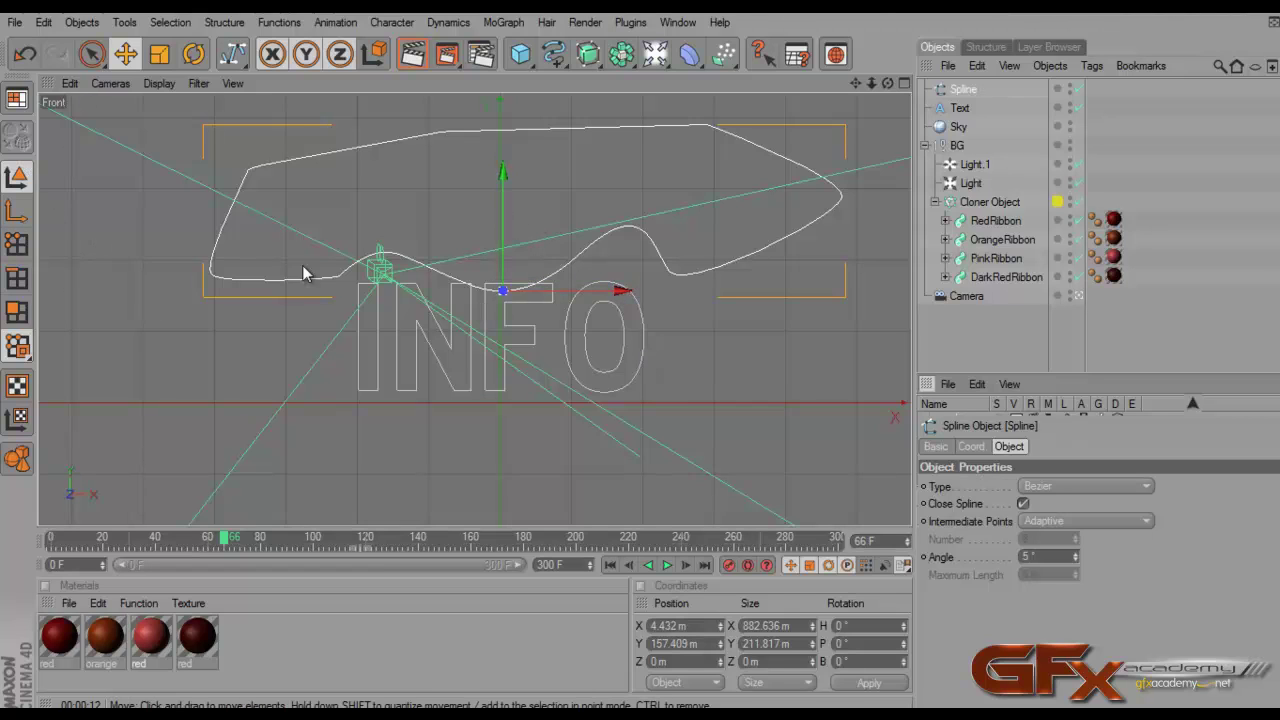
{"action": "left_click_drag", "start_coordinate": [503, 218], "coordinate": [503, 377]}
{"action": "left_click_drag", "start_coordinate": [643, 362], "coordinate": [660, 354]}
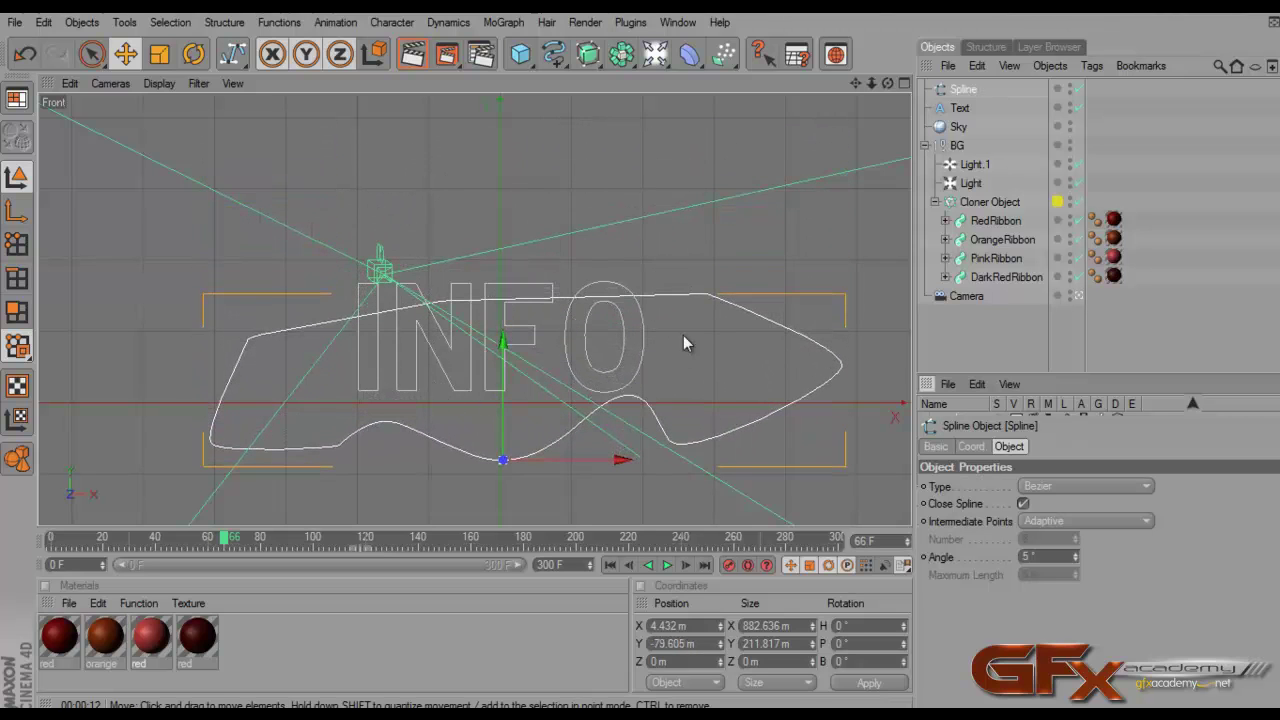
Raise the spline's three upper points to make the shape about 299 m tall, and lower the whole spline to about Y -91 m
{"action": "left_click", "coordinate": [16, 243]}
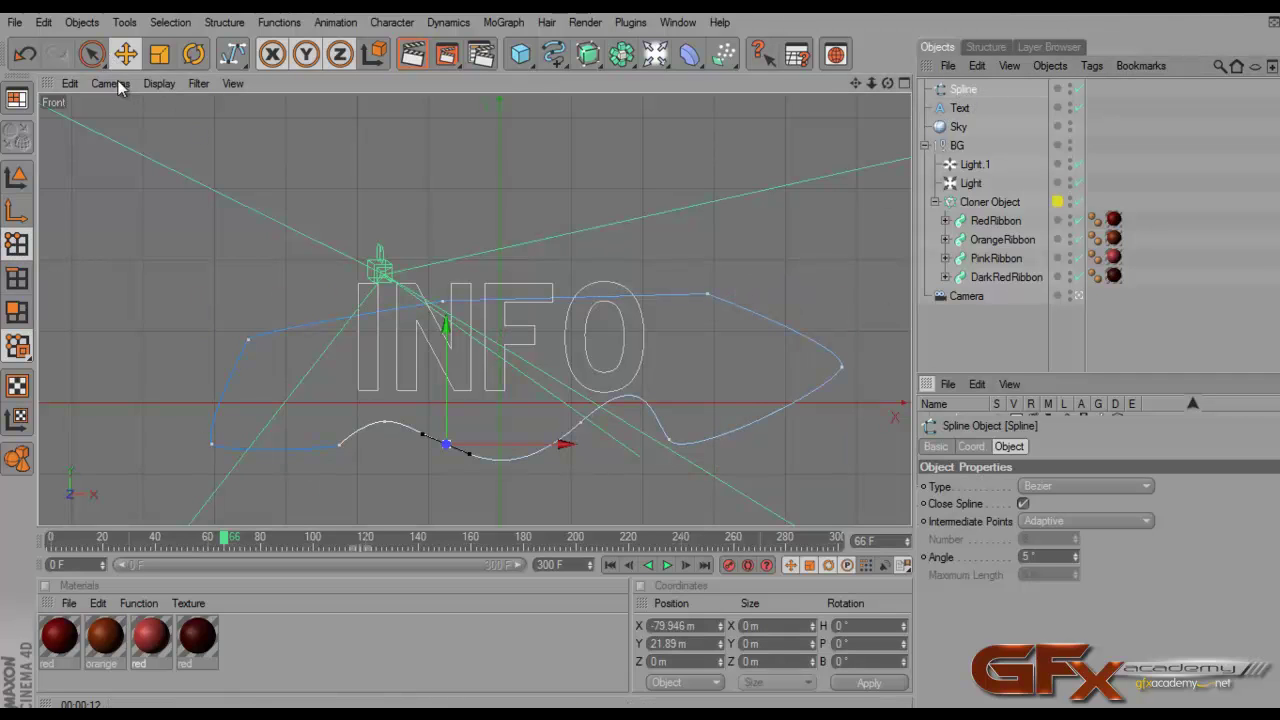
{"action": "left_click", "coordinate": [91, 54]}
{"action": "mouse_move", "coordinate": [697, 303]}
{"action": "left_mouse_down"}
{"action": "mouse_move", "coordinate": [430, 299]}
{"action": "mouse_move", "coordinate": [246, 342]}
{"action": "left_mouse_up"}
{"action": "left_click_drag", "start_coordinate": [486, 286], "coordinate": [490, 223]}
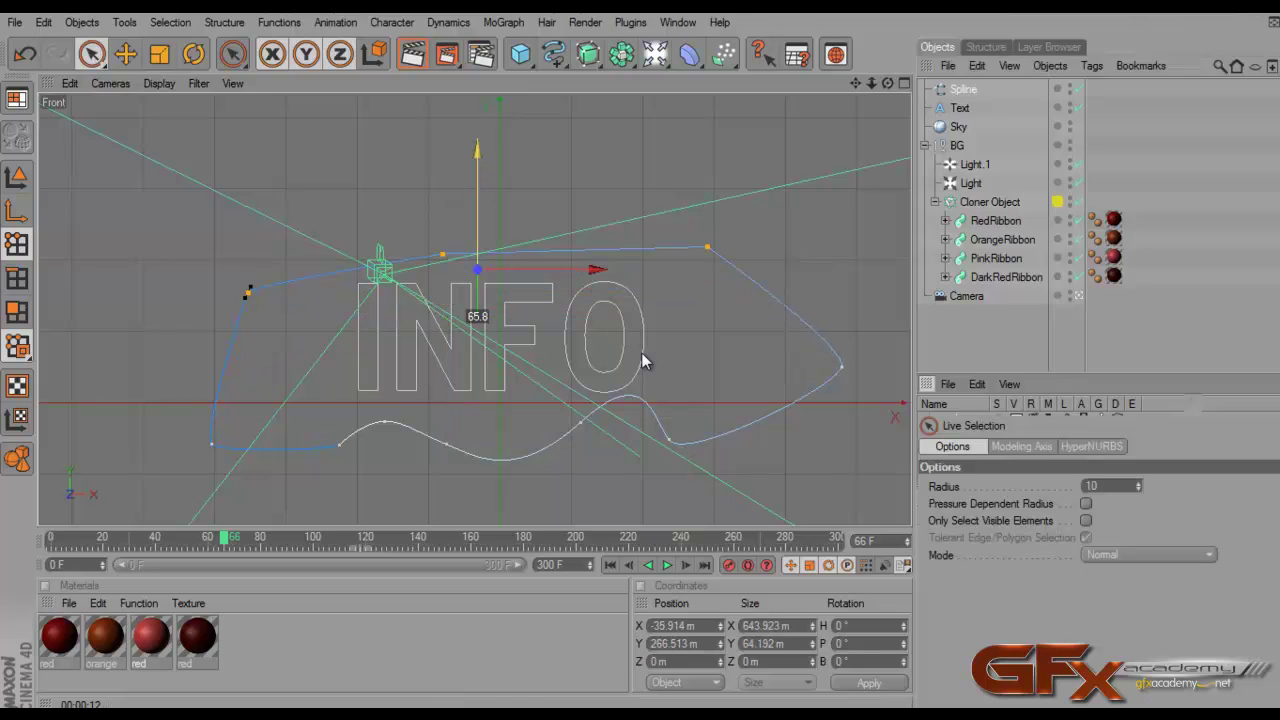
{"action": "left_click", "coordinate": [16, 177]}
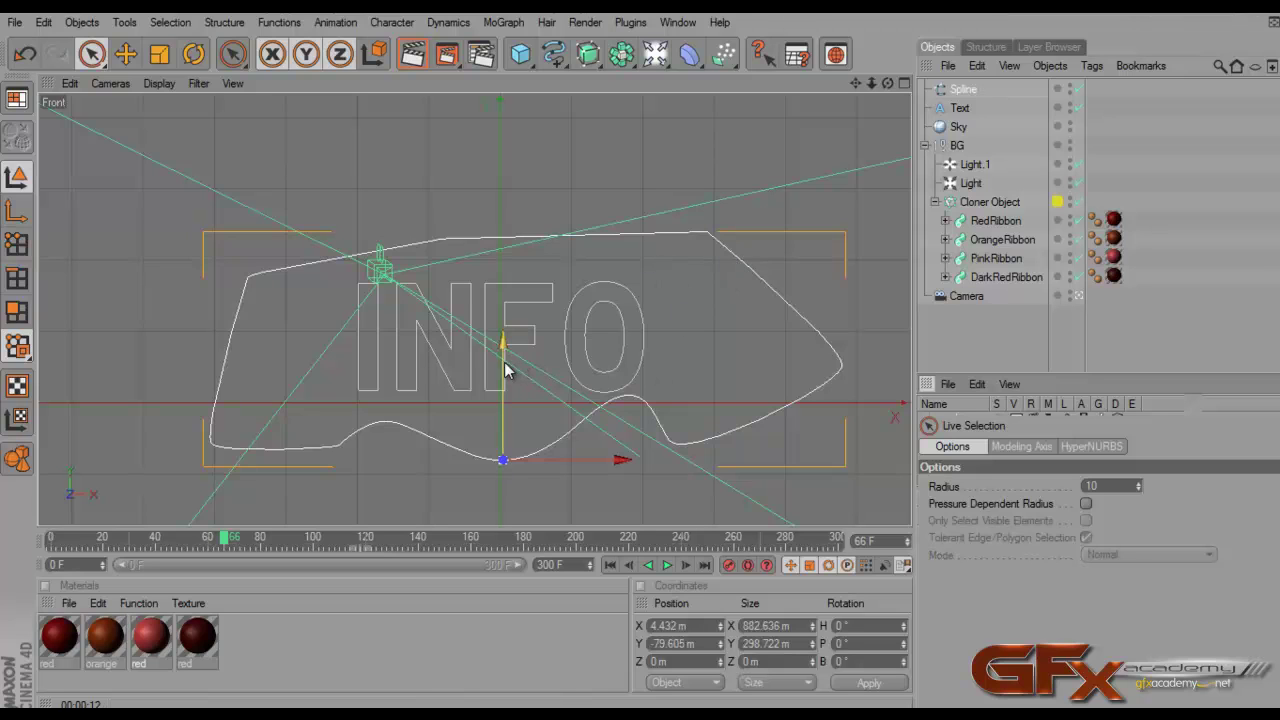
{"action": "left_click_drag", "start_coordinate": [504, 362], "coordinate": [641, 354]}
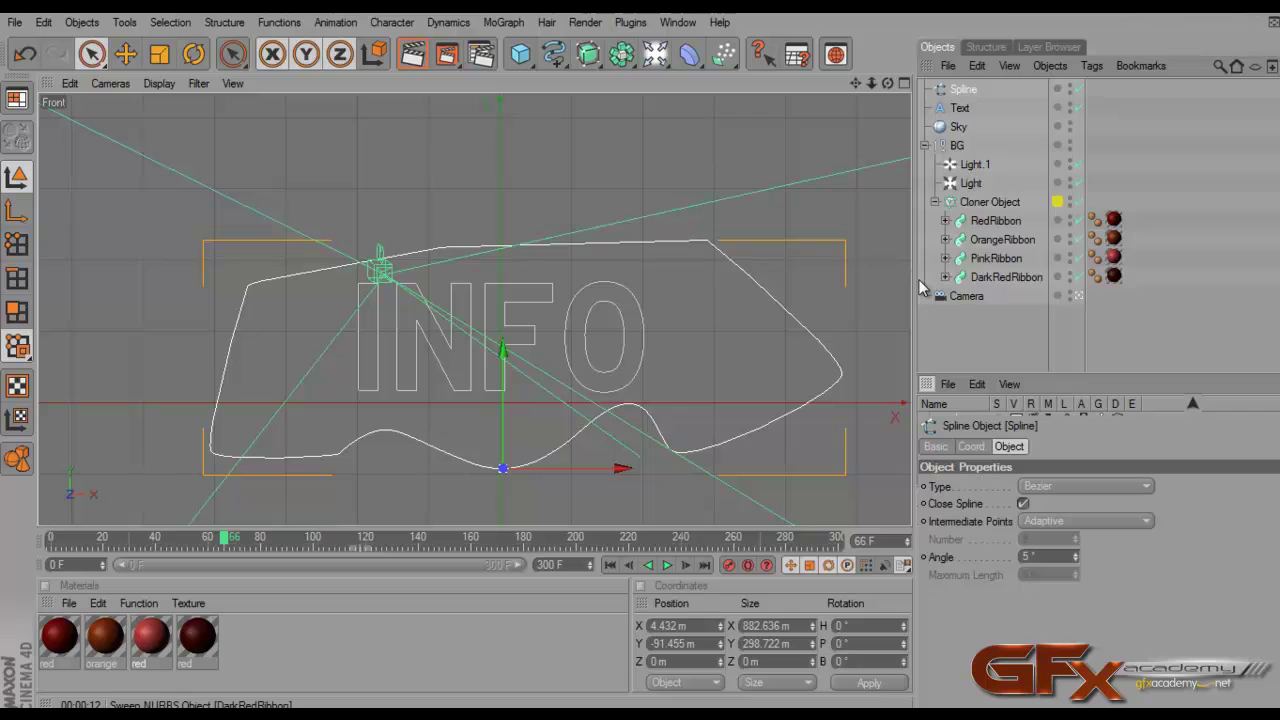
Record X, Y and Z position keyframes for the wavy spline at frame 66
{"action": "left_click", "coordinate": [905, 84]}
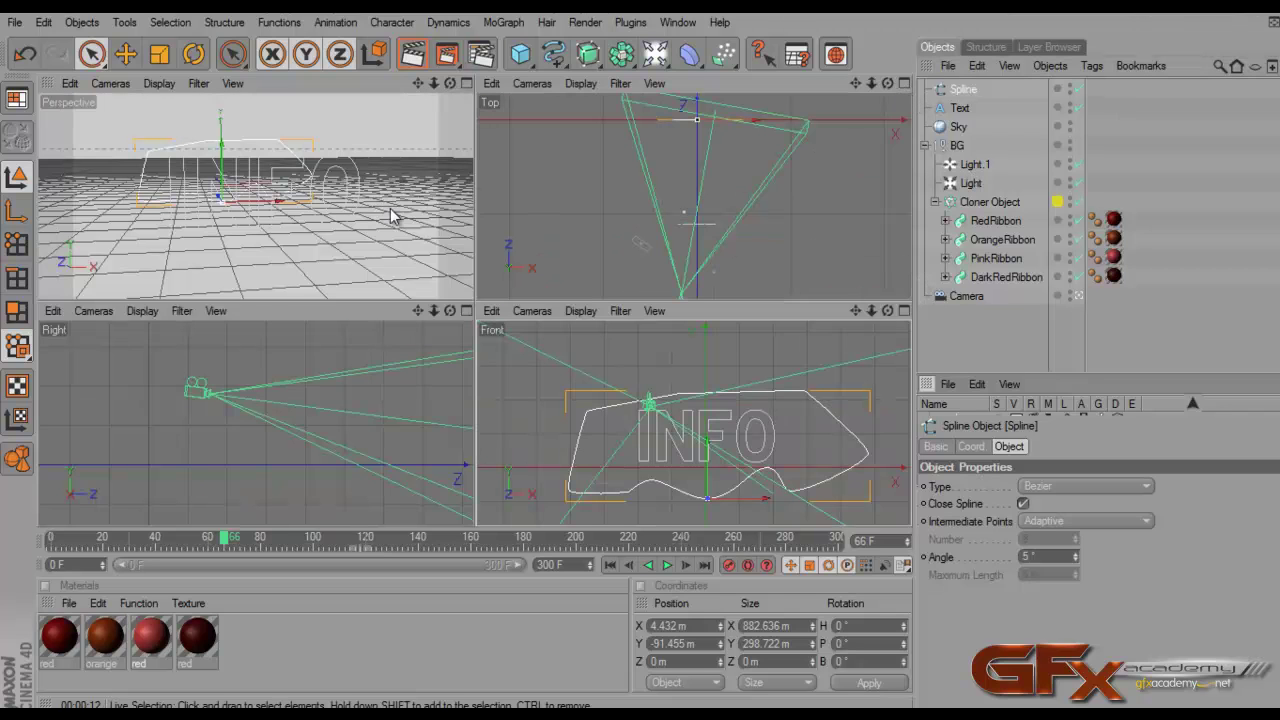
{"action": "left_click", "coordinate": [466, 84]}
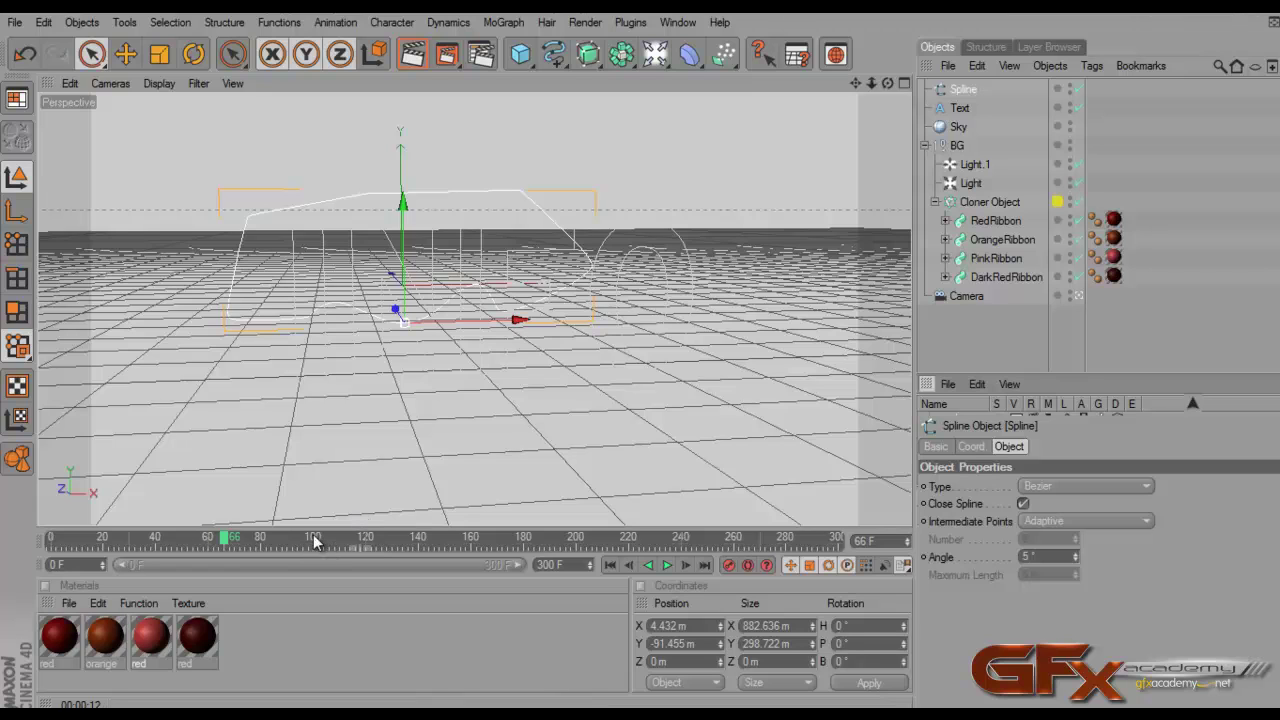
{"action": "left_click", "coordinate": [966, 298]}
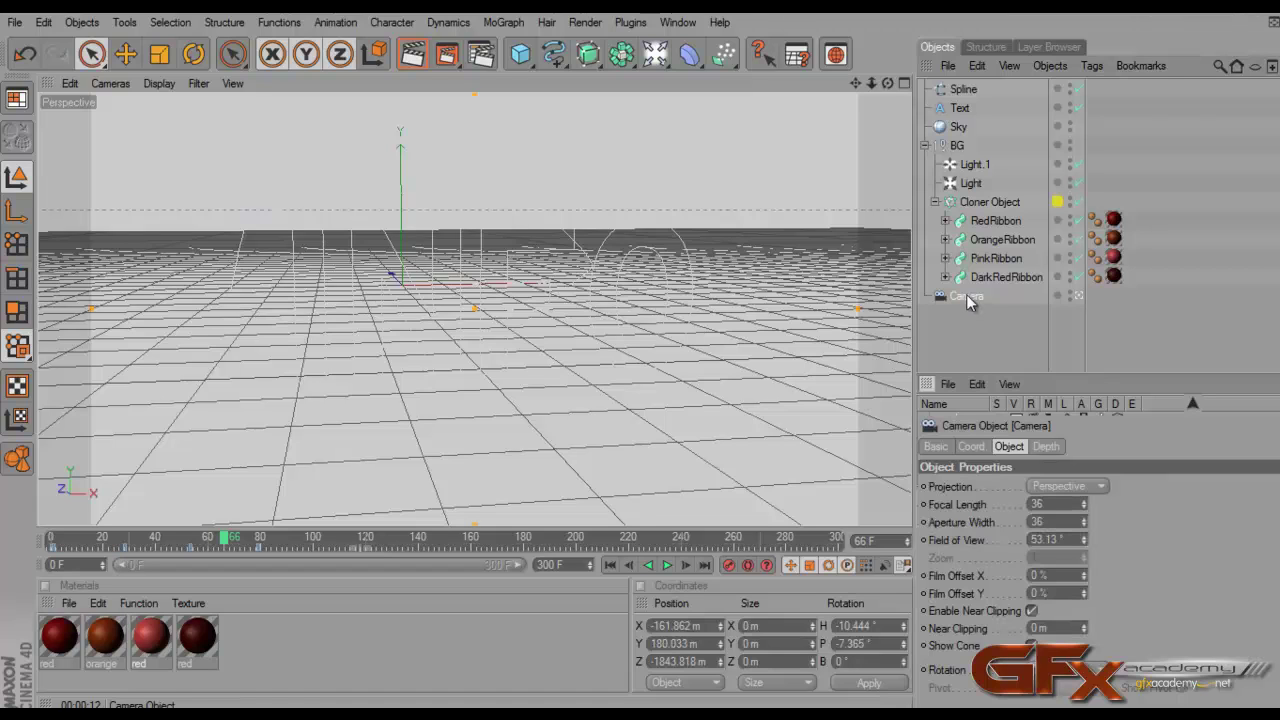
{"action": "left_click", "coordinate": [964, 91]}
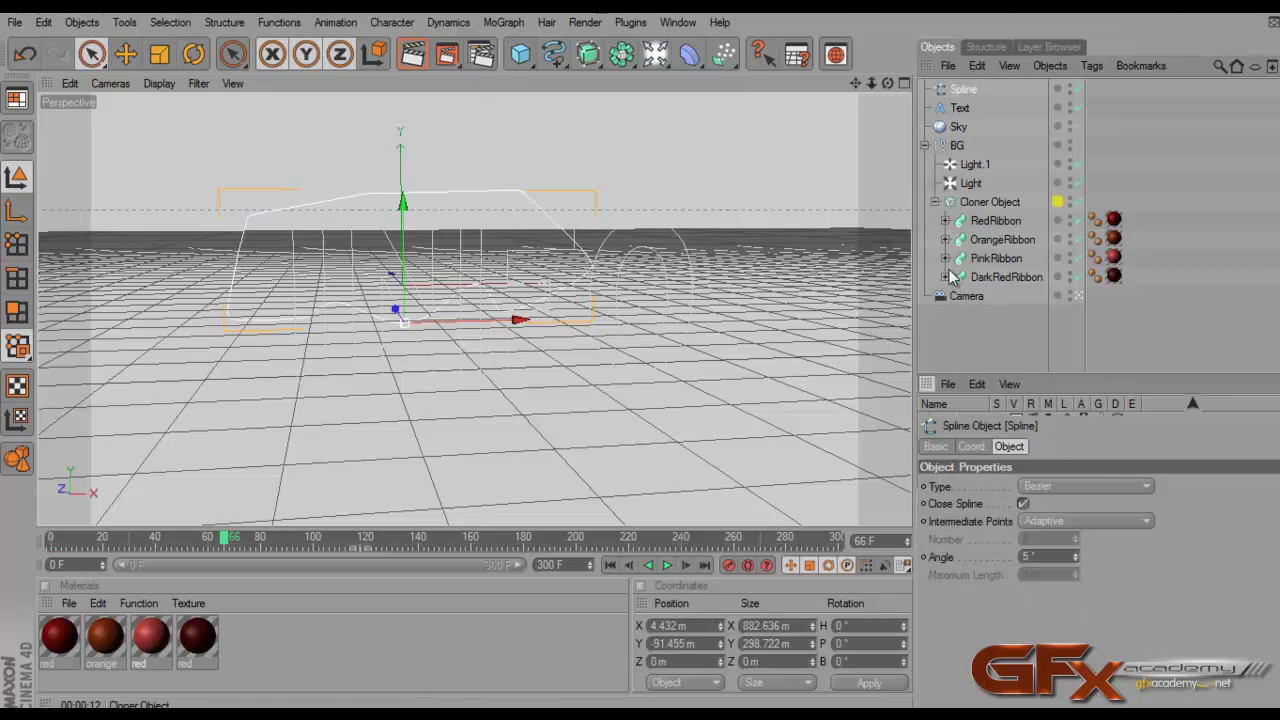
{"action": "left_click", "coordinate": [971, 446]}
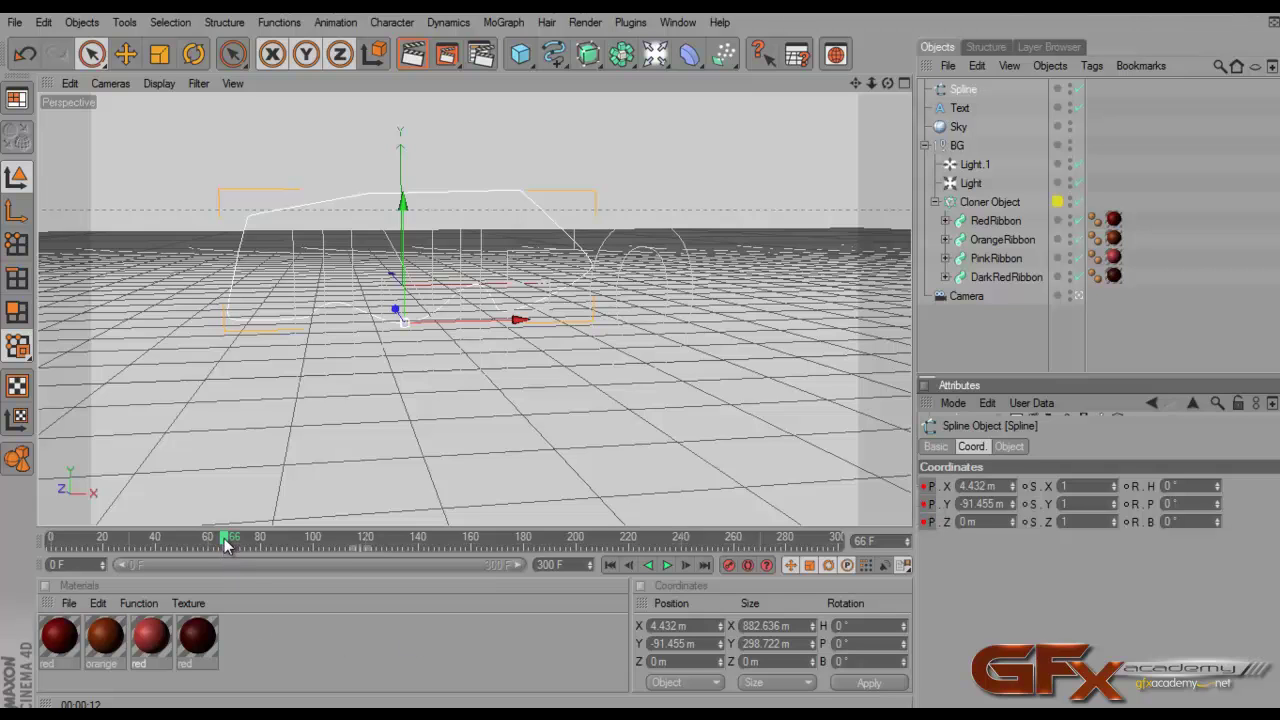
At frame 100, raise the spline above the INFO title to Y 186.377 m and keyframe its position
{"action": "left_click_drag", "start_coordinate": [225, 541], "coordinate": [316, 547]}
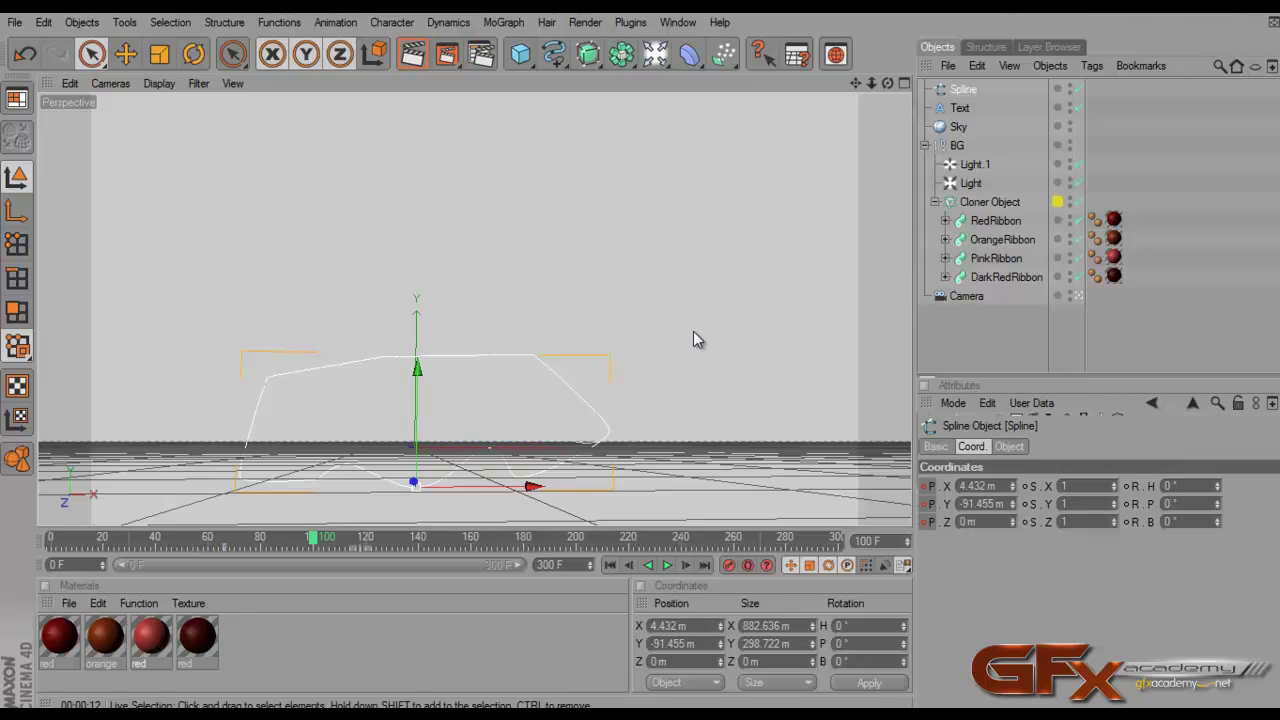
{"action": "left_click", "coordinate": [904, 83]}
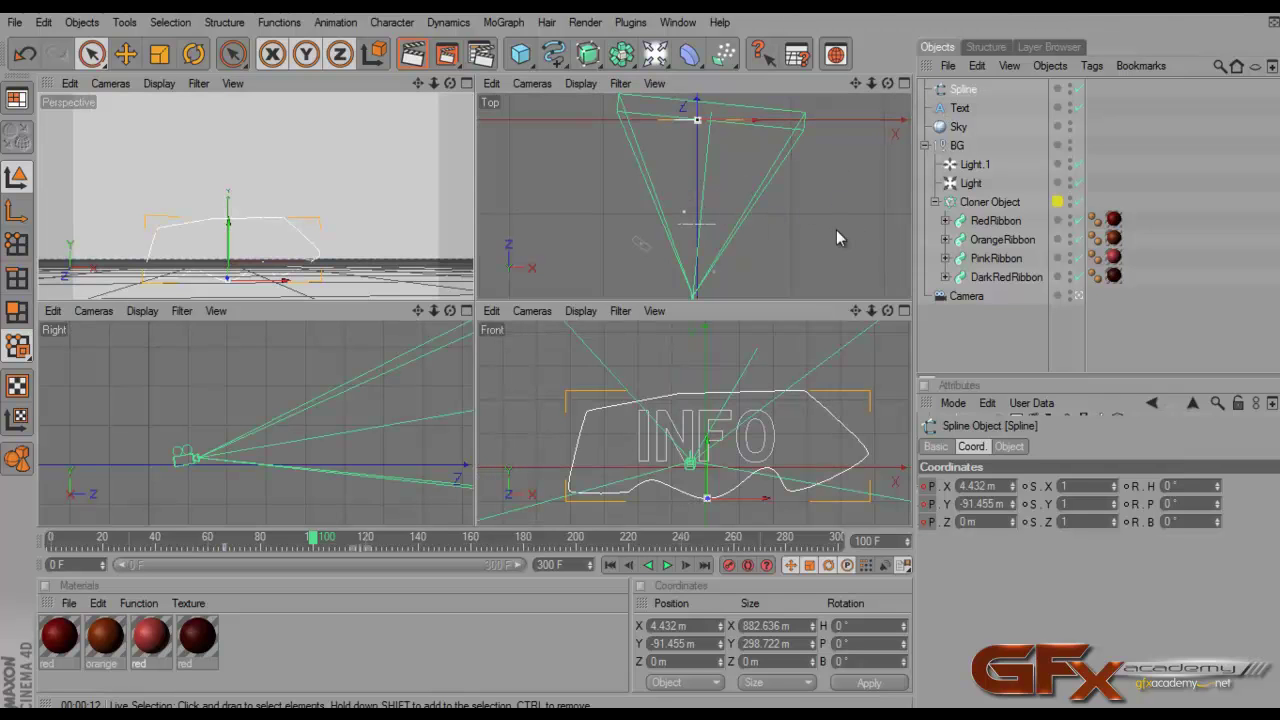
{"action": "left_click", "coordinate": [904, 310]}
{"action": "mouse_move", "coordinate": [503, 354]}
{"action": "left_mouse_down"}
{"action": "mouse_move", "coordinate": [643, 357]}
{"action": "mouse_move", "coordinate": [507, 364]}
{"action": "left_mouse_up"}
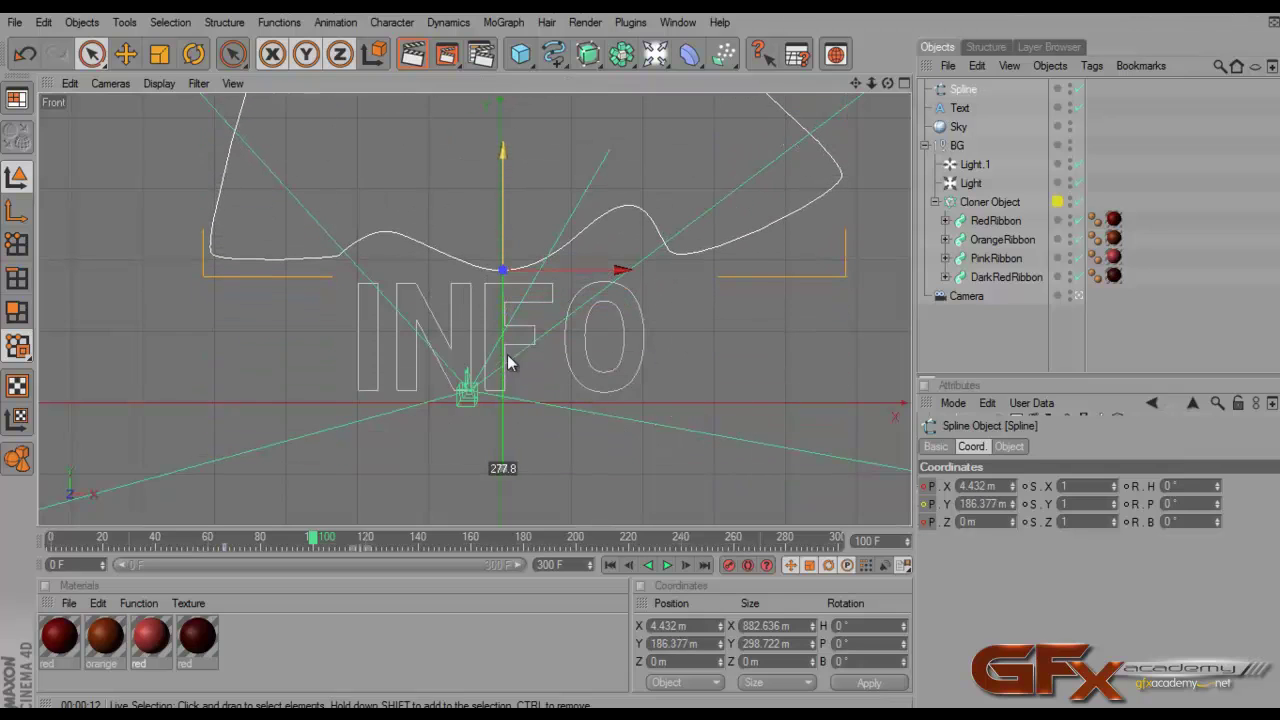
{"action": "left_click", "coordinate": [926, 512]}
Show the GB Objects layer in the viewport and play the animation to check the spline's rise against the ribbons
{"action": "left_click_drag", "start_coordinate": [311, 538], "coordinate": [191, 541]}
{"action": "left_click", "coordinate": [898, 83]}
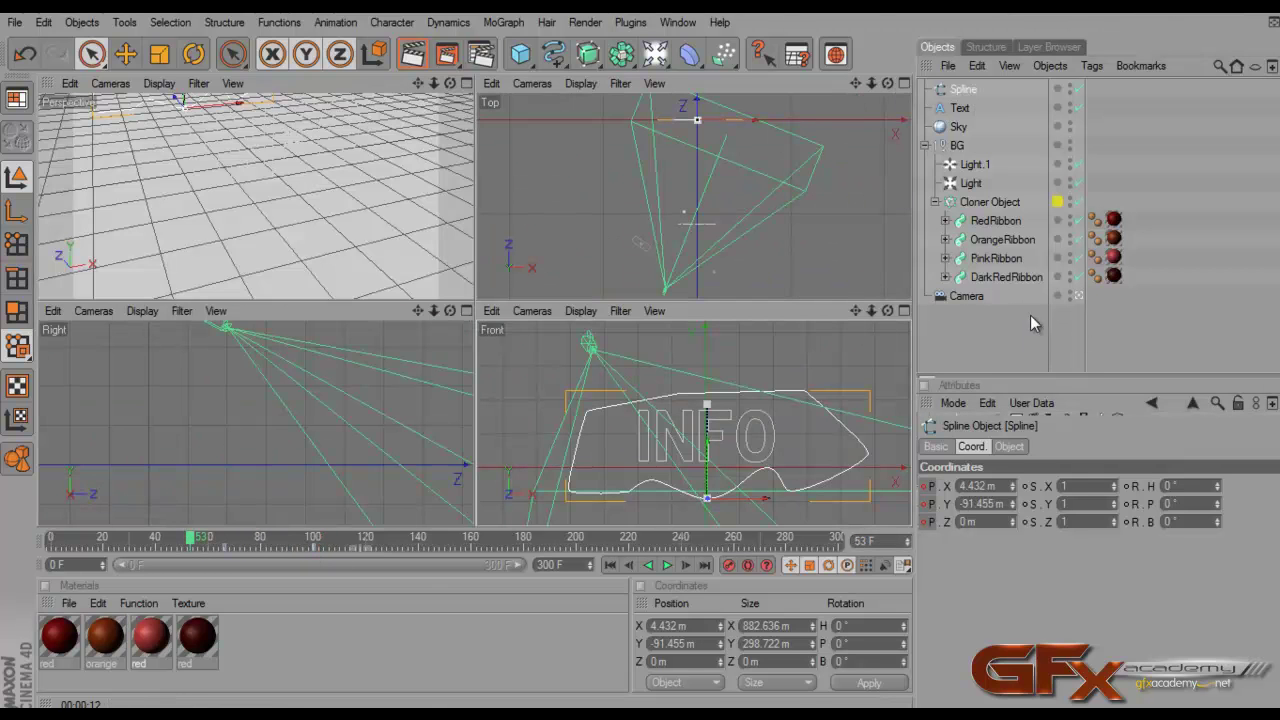
{"action": "left_click", "coordinate": [1017, 46]}
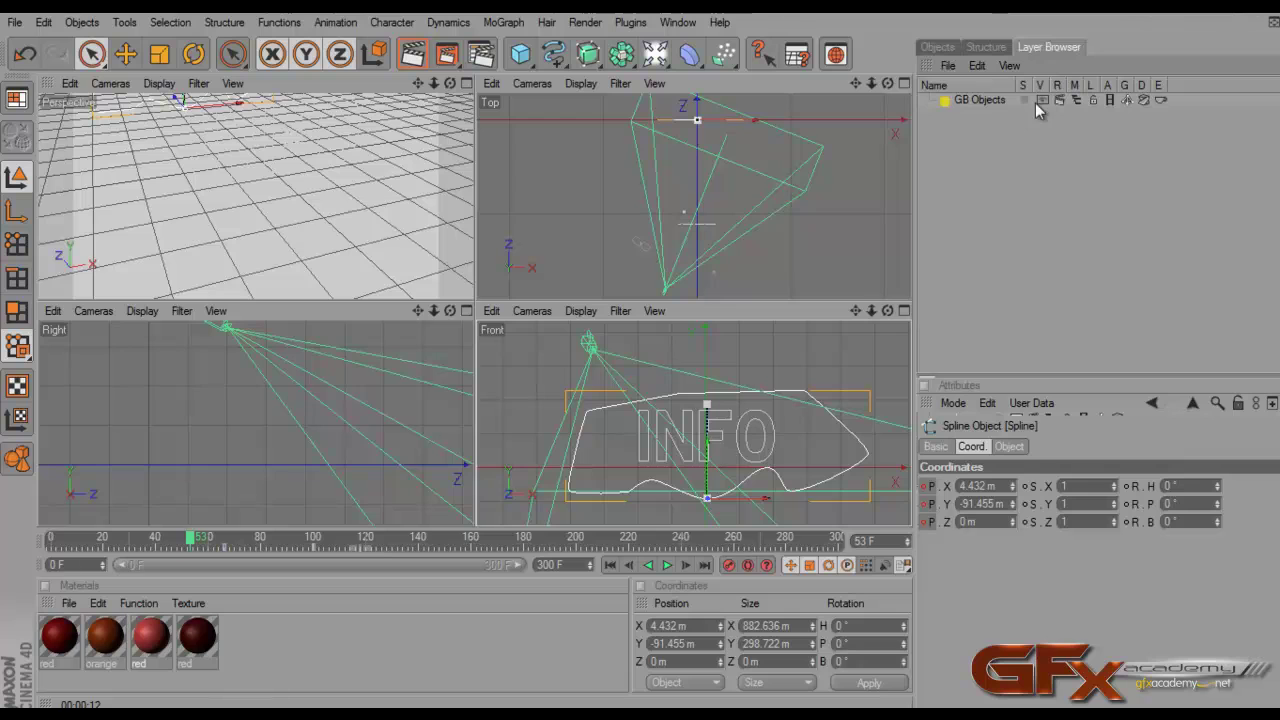
{"action": "left_click", "coordinate": [467, 83]}
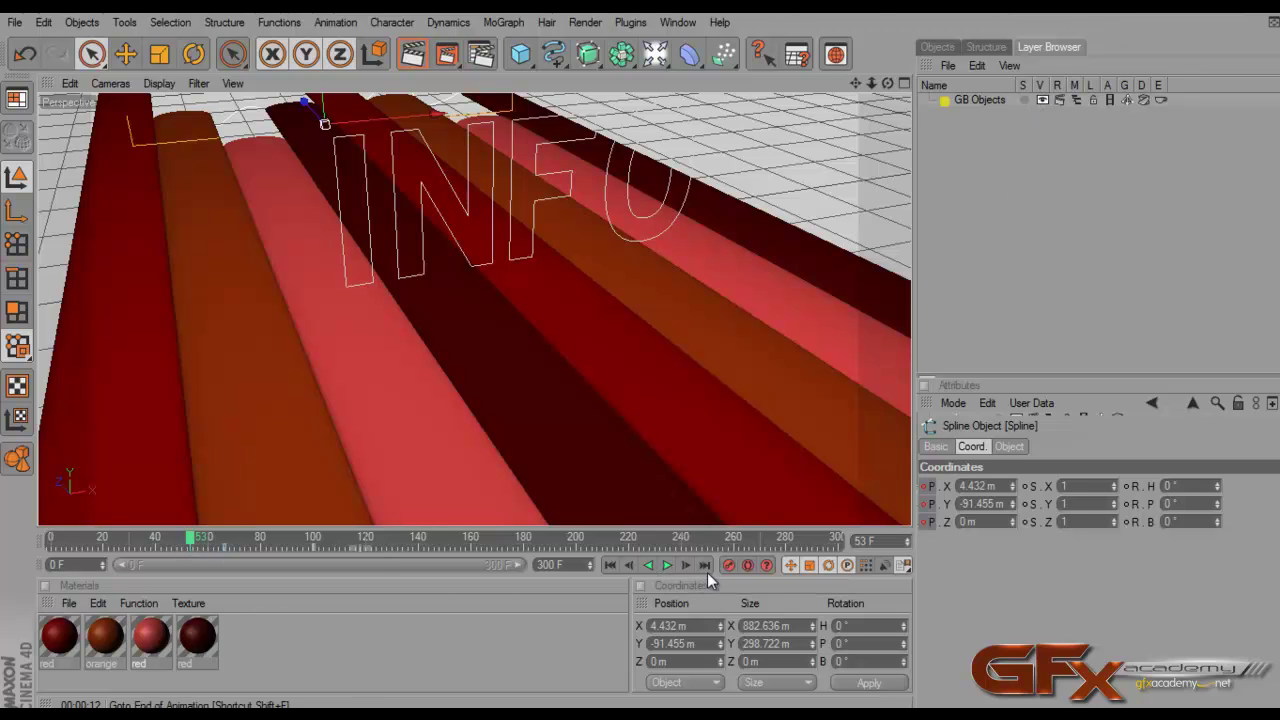
{"action": "left_click", "coordinate": [668, 566]}
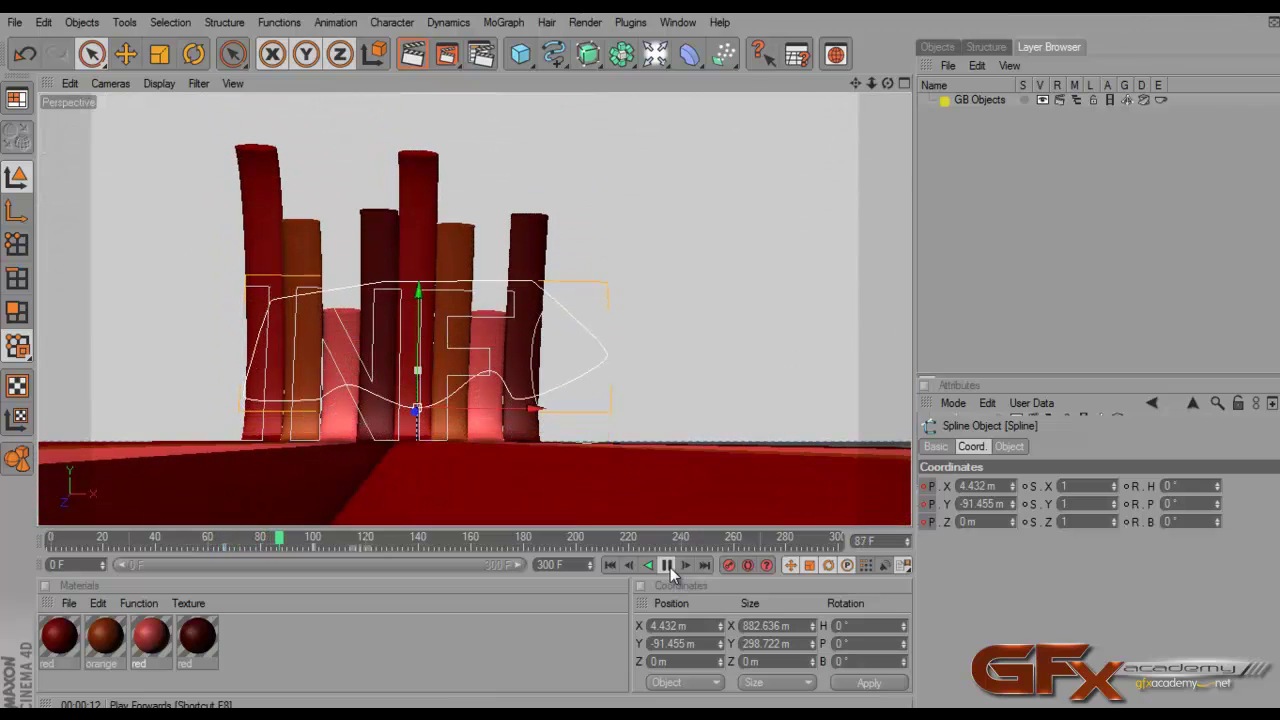
{"action": "left_click", "coordinate": [668, 566]}
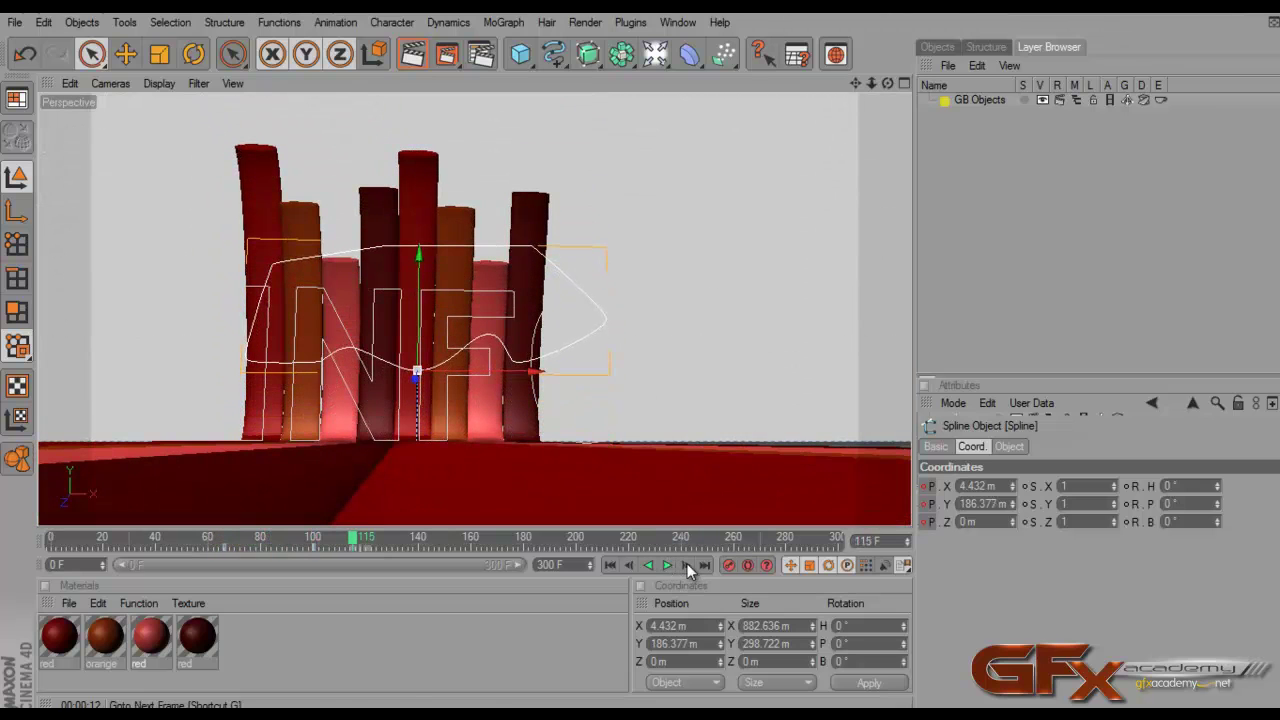
{"action": "left_click", "coordinate": [904, 83]}
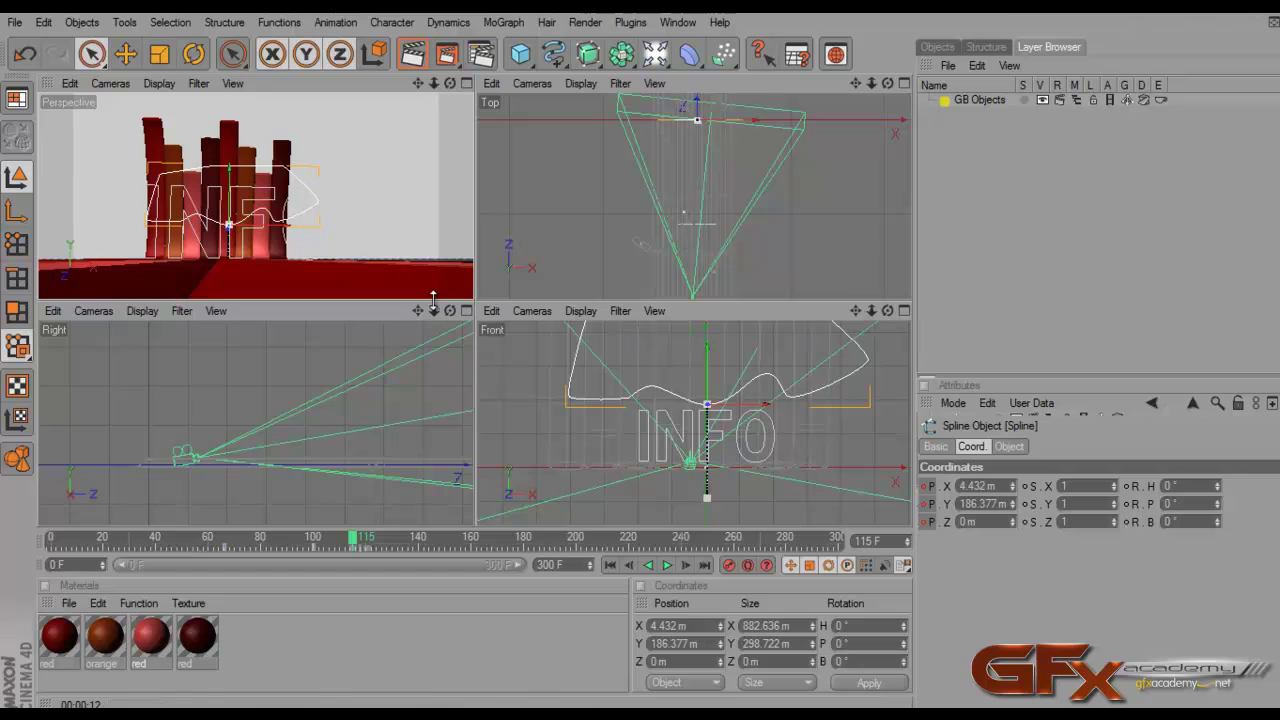
{"action": "left_click", "coordinate": [466, 83]}
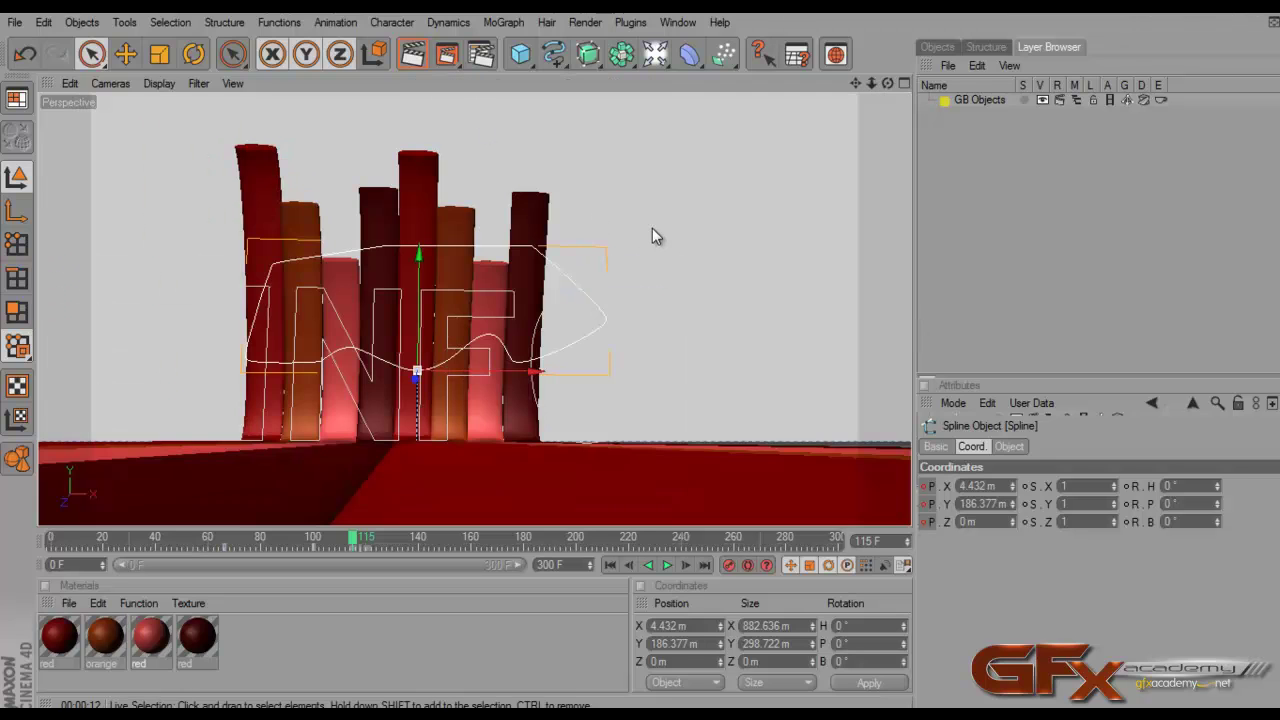
Hide the GB Objects layer, return to frame 100 with the spline selected, and show the layer again
{"action": "left_click", "coordinate": [1042, 100]}
{"action": "left_click", "coordinate": [985, 47]}
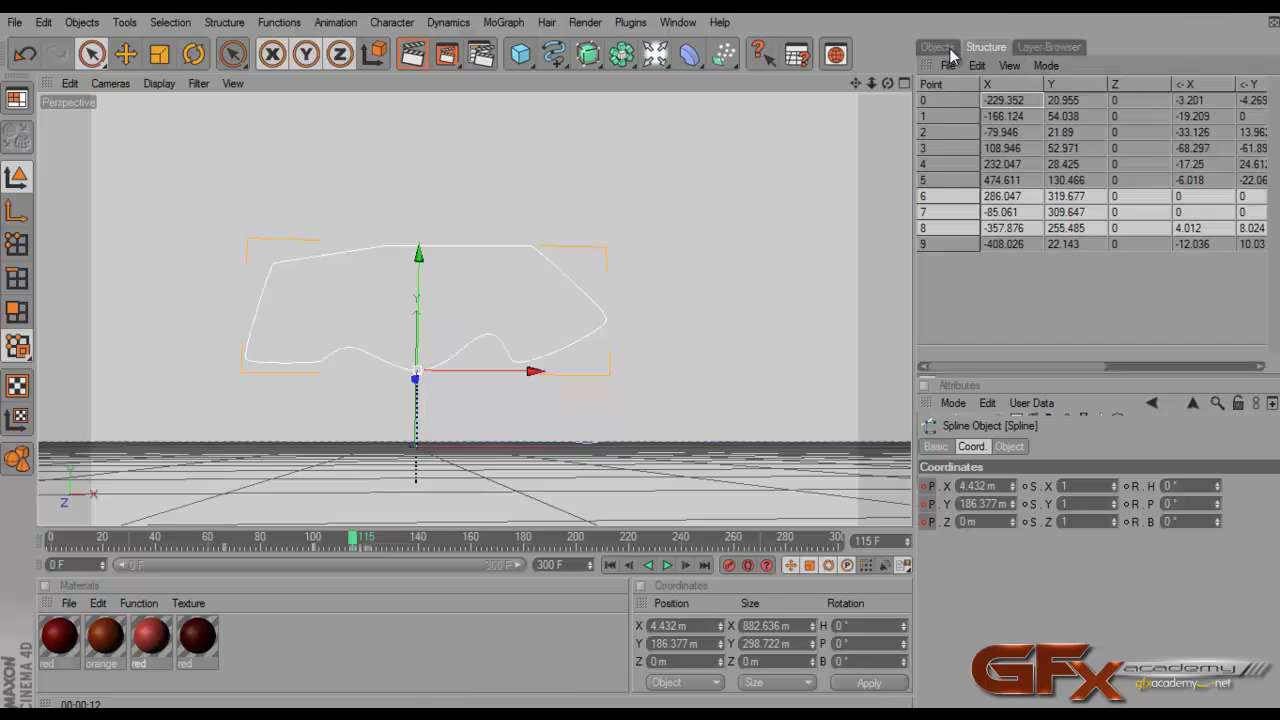
{"action": "left_click", "coordinate": [945, 48]}
{"action": "left_click", "coordinate": [960, 112]}
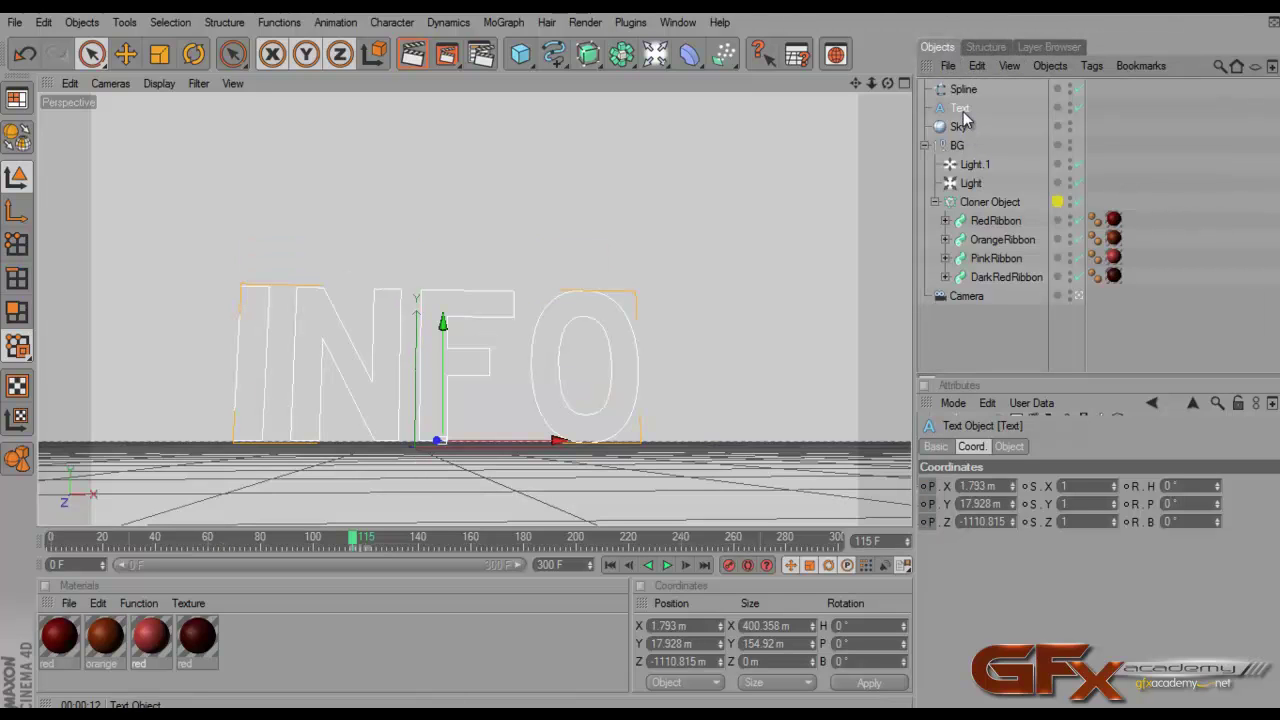
{"action": "left_click", "coordinate": [962, 90]}
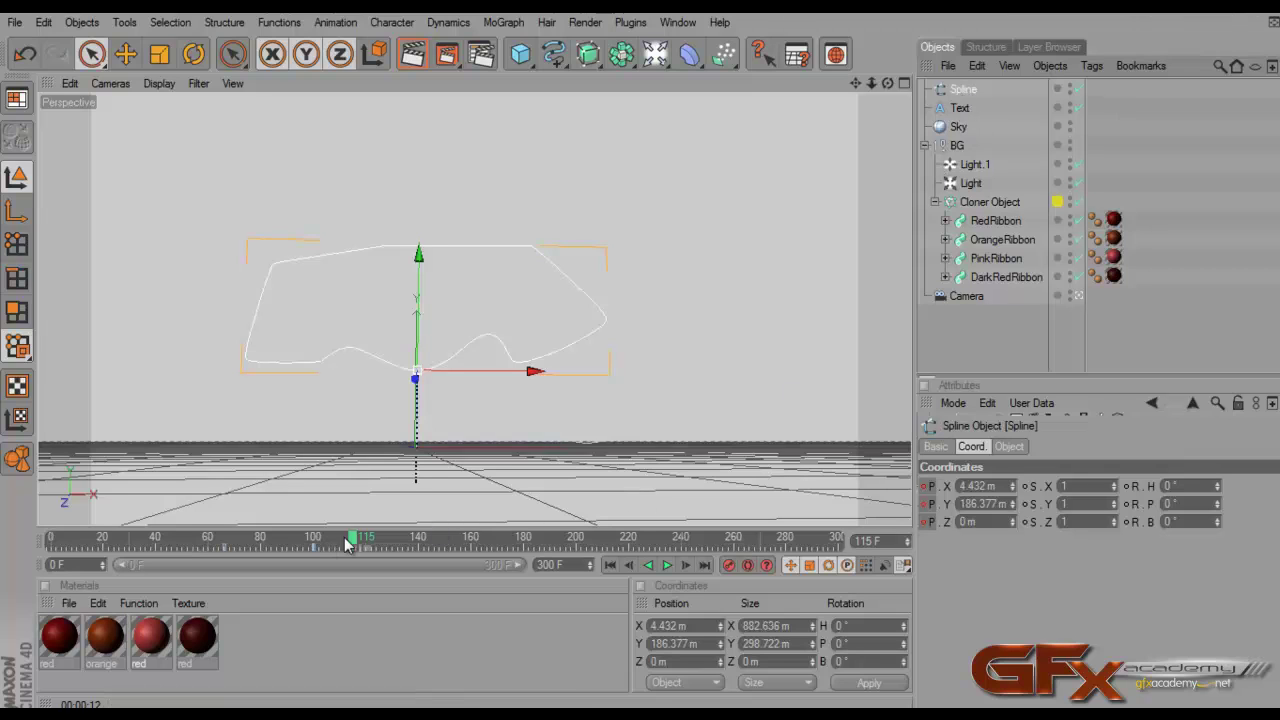
{"action": "left_click_drag", "start_coordinate": [352, 540], "coordinate": [315, 545]}
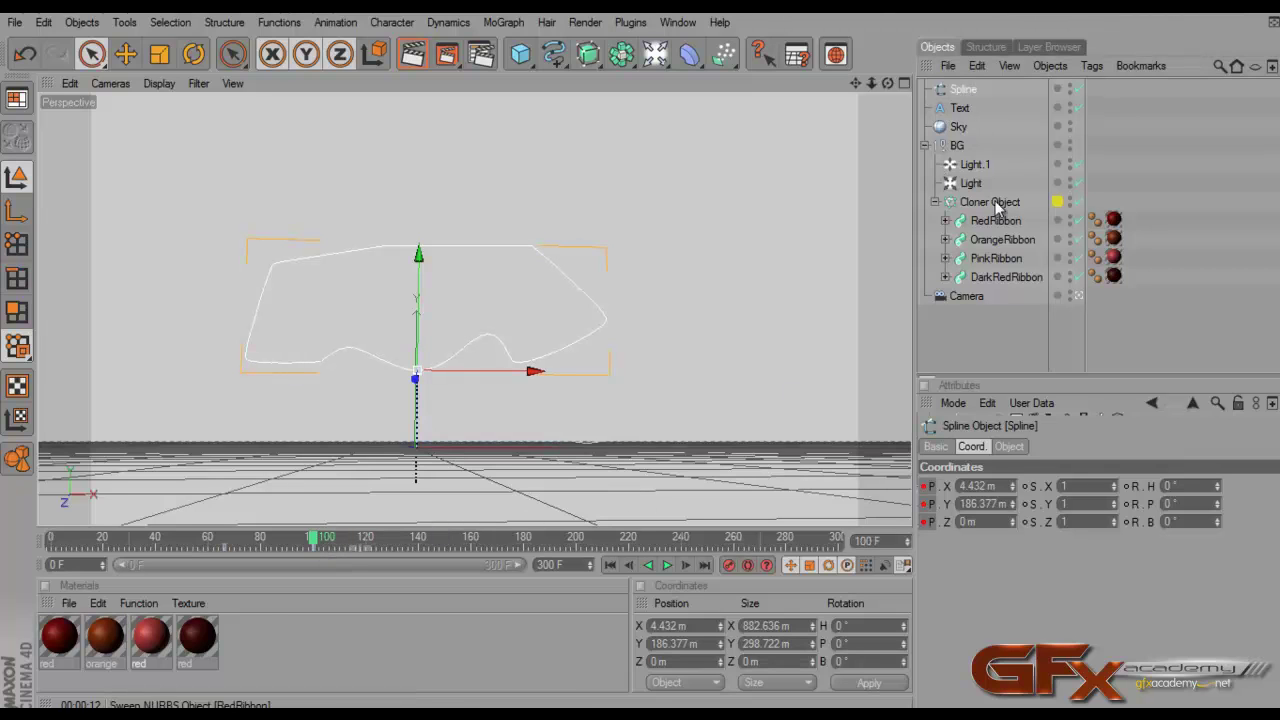
{"action": "left_click", "coordinate": [903, 84]}
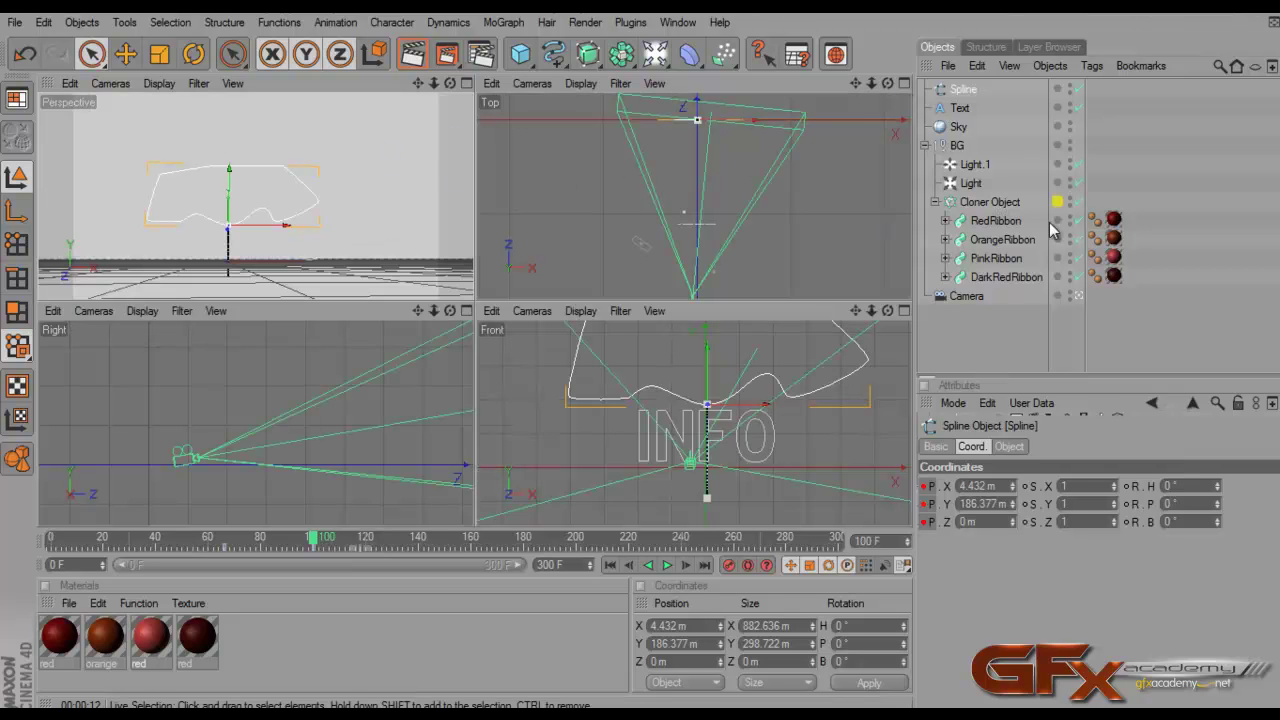
{"action": "left_click", "coordinate": [1045, 46]}
{"action": "left_click", "coordinate": [466, 83]}
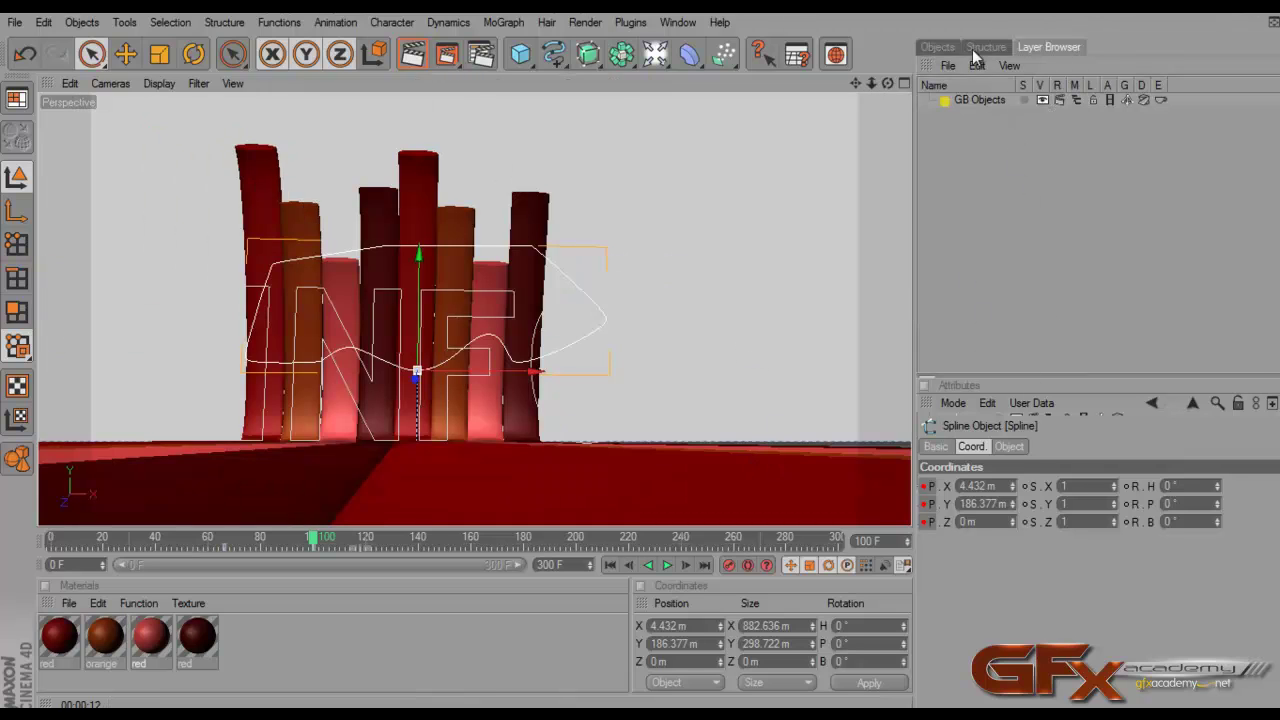
Try raising the spline at frame 100 to about Y 407 m in the perspective view, and undo the change
{"action": "left_click", "coordinate": [940, 47]}
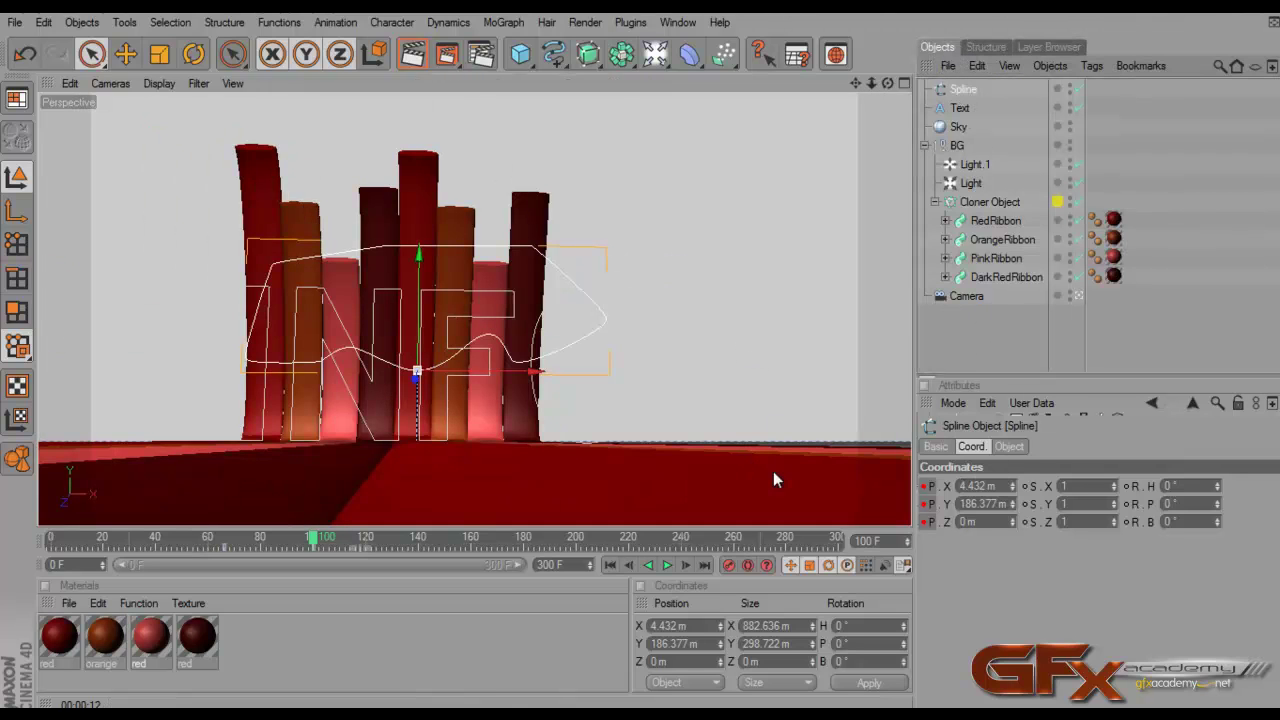
{"action": "left_click_drag", "start_coordinate": [414, 297], "coordinate": [414, 225]}
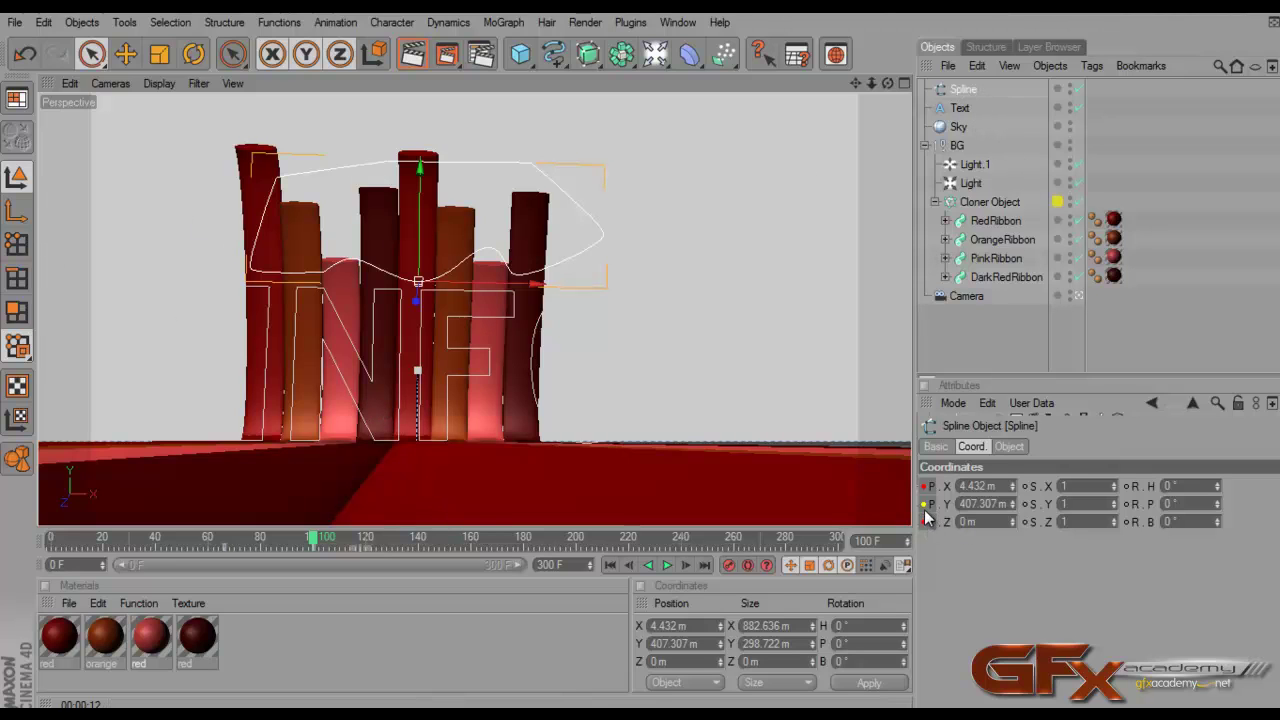
{"action": "left_click_drag", "start_coordinate": [314, 540], "coordinate": [207, 540]}
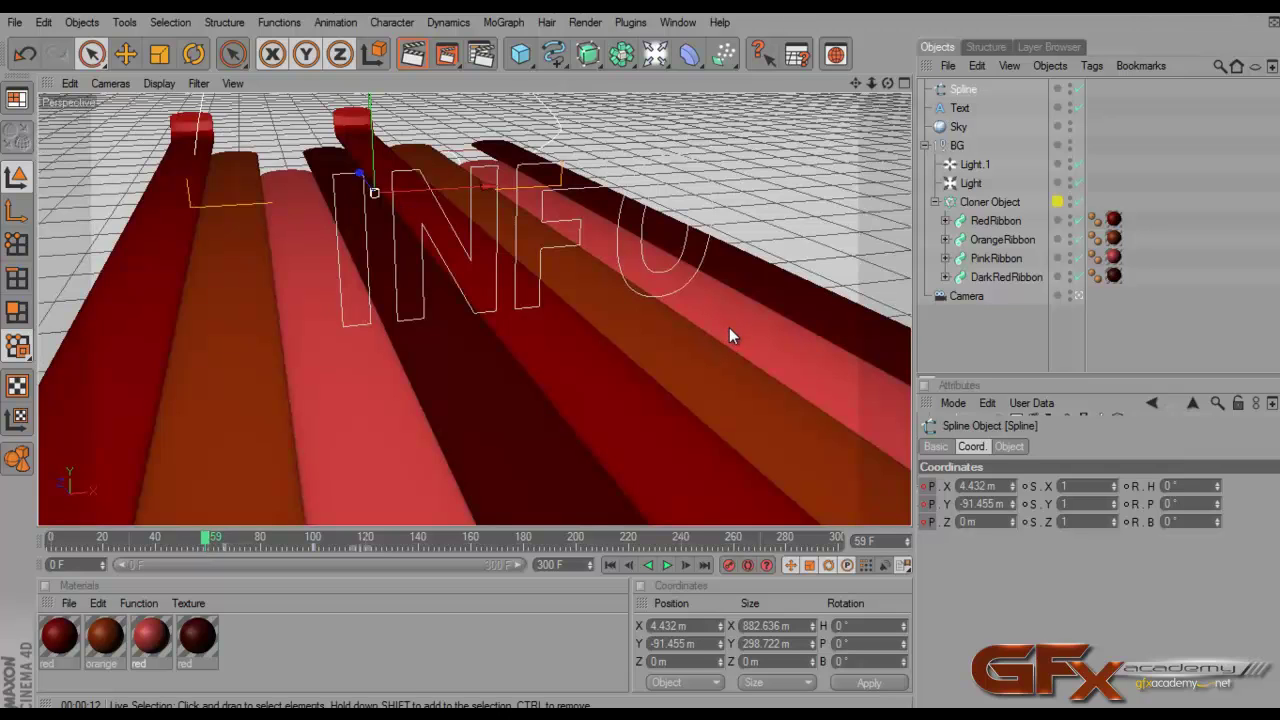
{"action": "key", "text": "ctrl+z"}
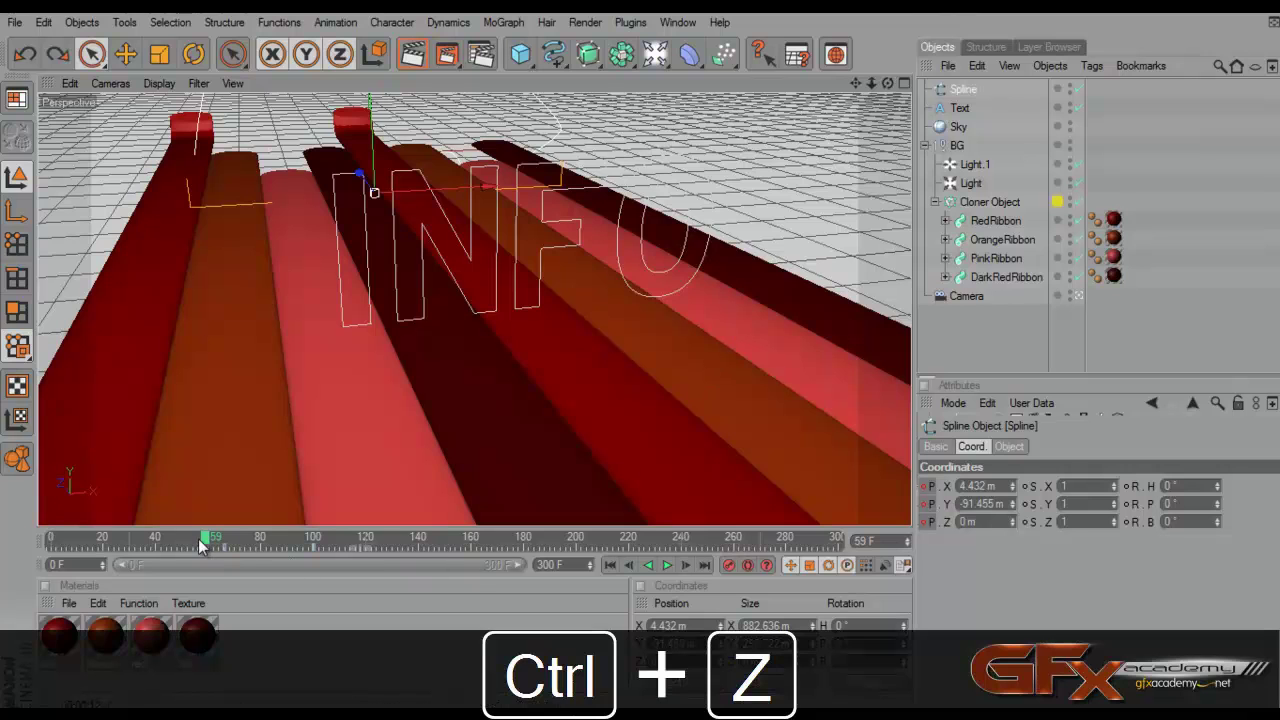
At frame 101, match the spline's Z position to the INFO text by copying its value of -1110.815 m
{"action": "left_click_drag", "start_coordinate": [202, 543], "coordinate": [321, 544]}
{"action": "left_click", "coordinate": [904, 83]}
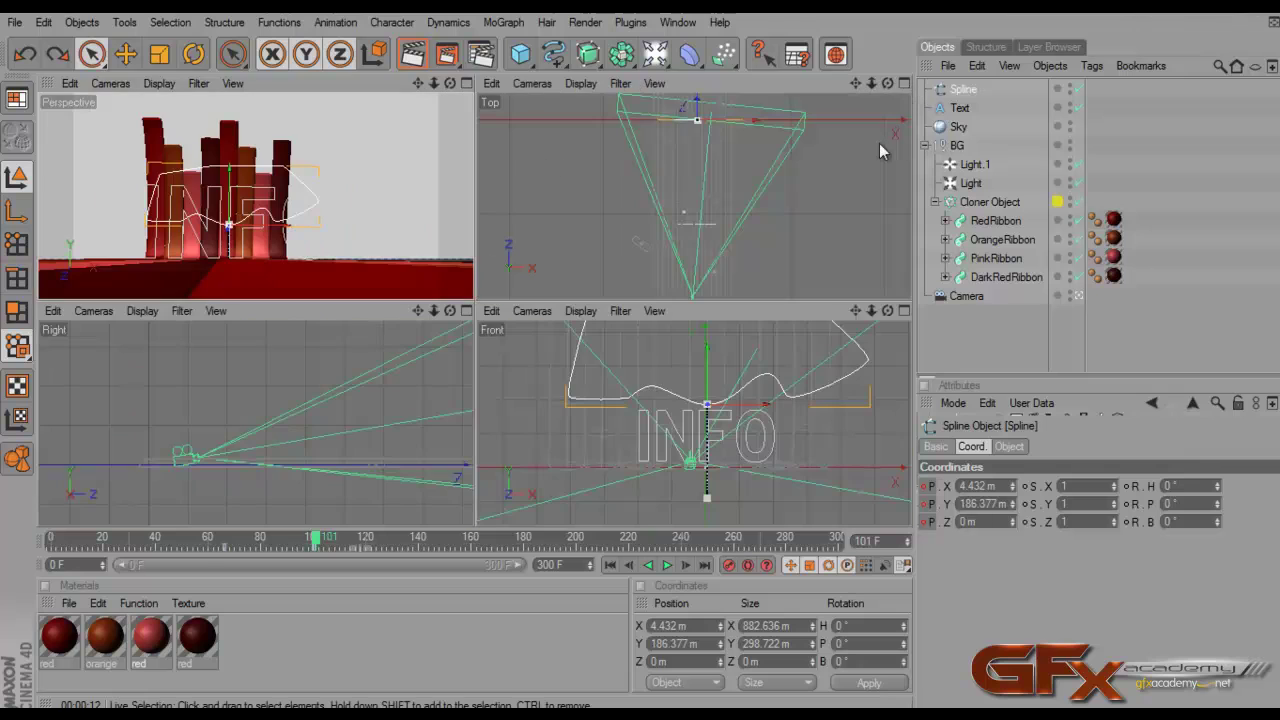
{"action": "left_click", "coordinate": [904, 83]}
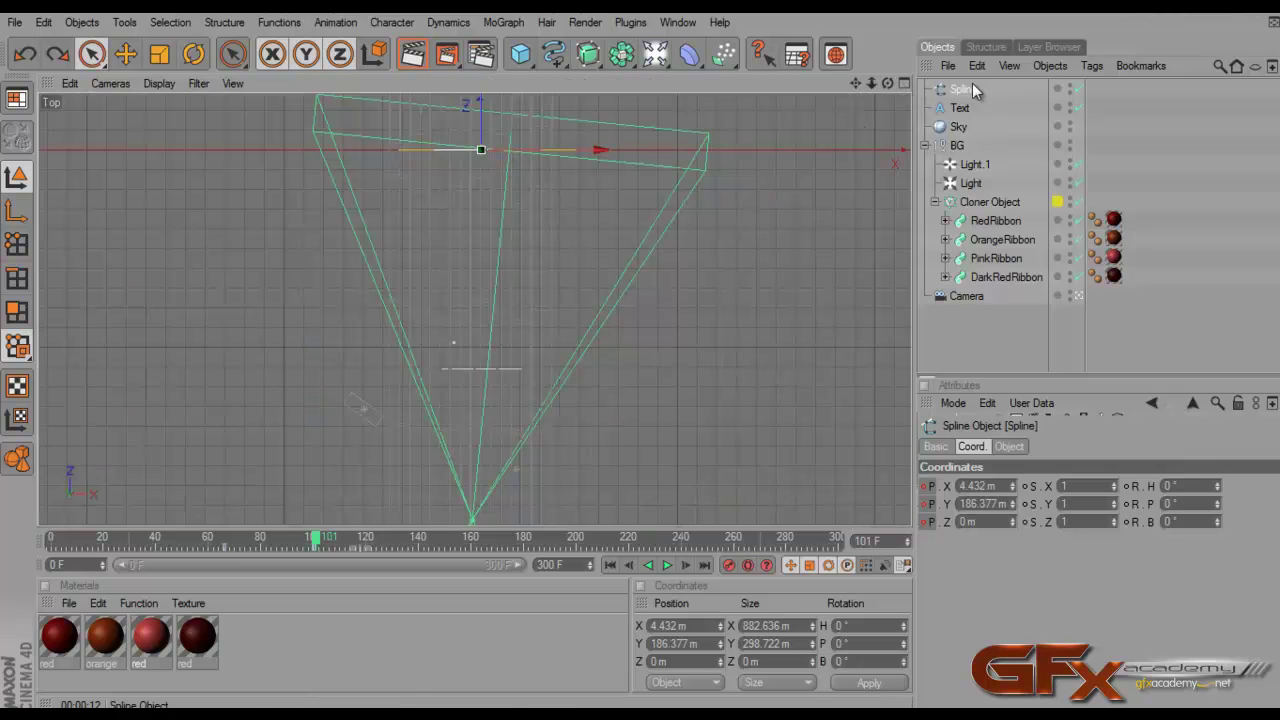
{"action": "left_click", "coordinate": [125, 54]}
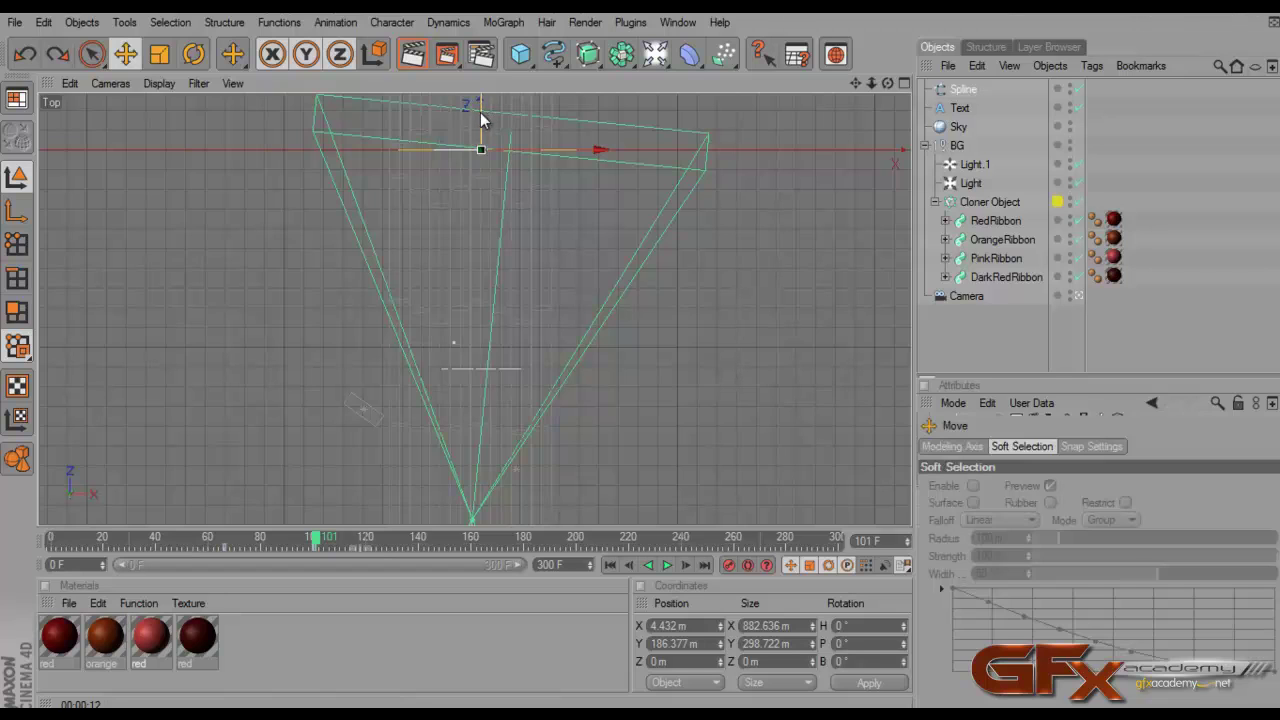
{"action": "left_click", "coordinate": [962, 110]}
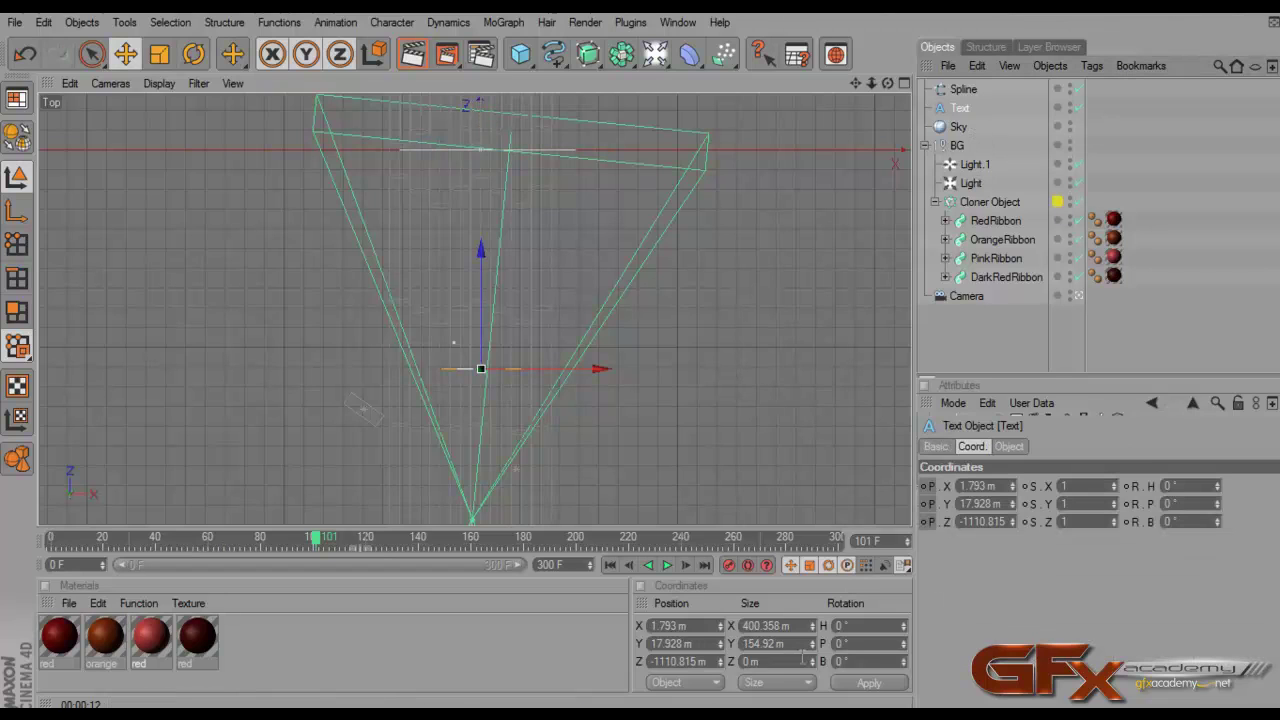
{"action": "double_click", "coordinate": [685, 661]}
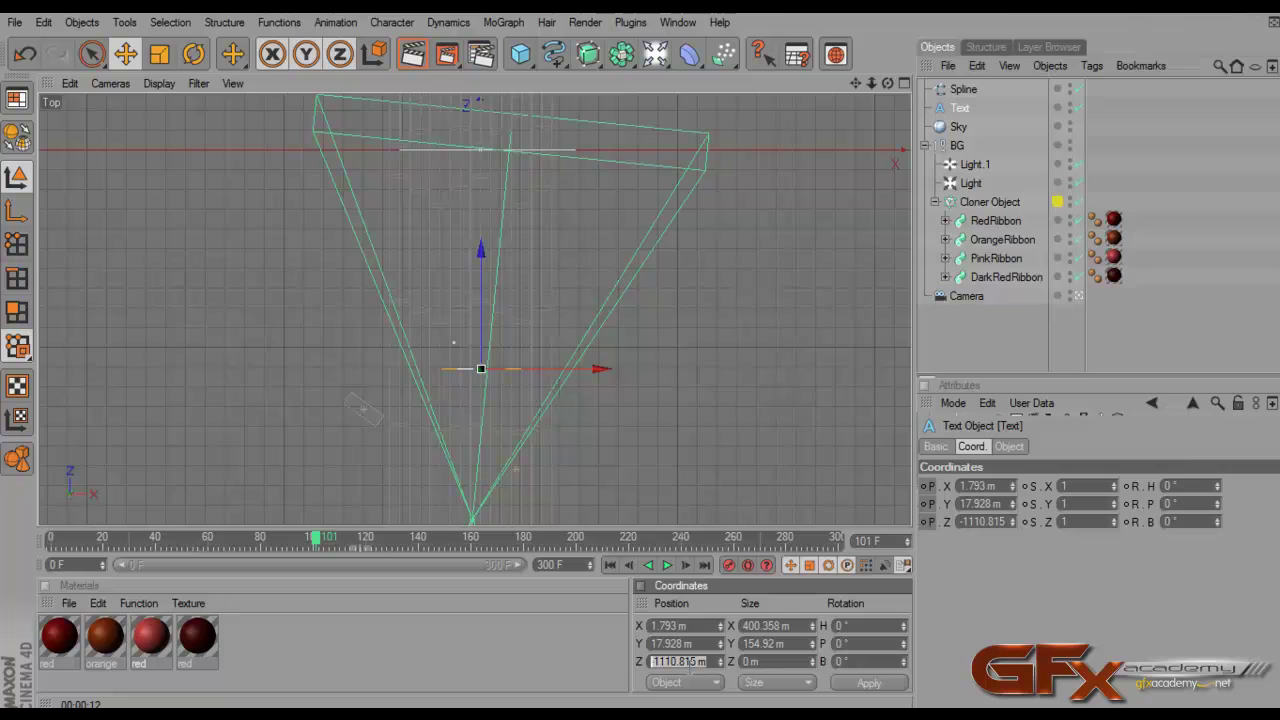
{"action": "key", "text": "ctrl+c"}
{"action": "left_click", "coordinate": [965, 89]}
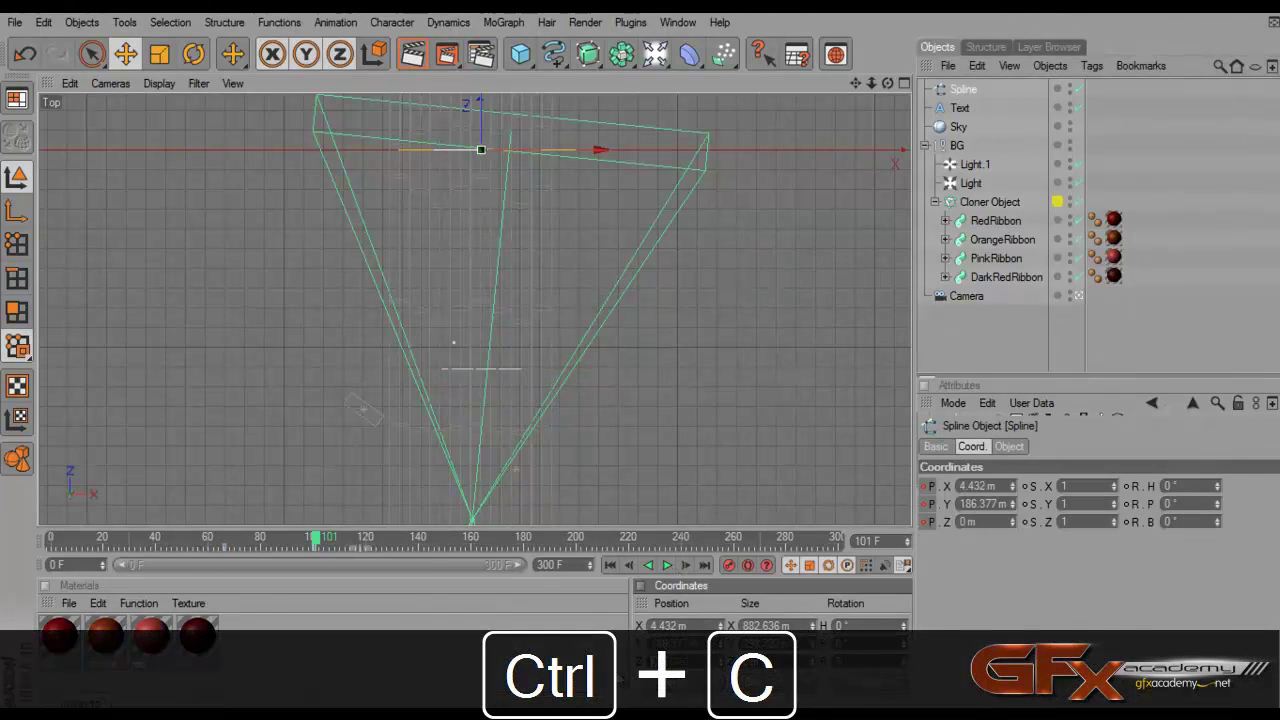
{"action": "key", "text": "ctrl+v"}
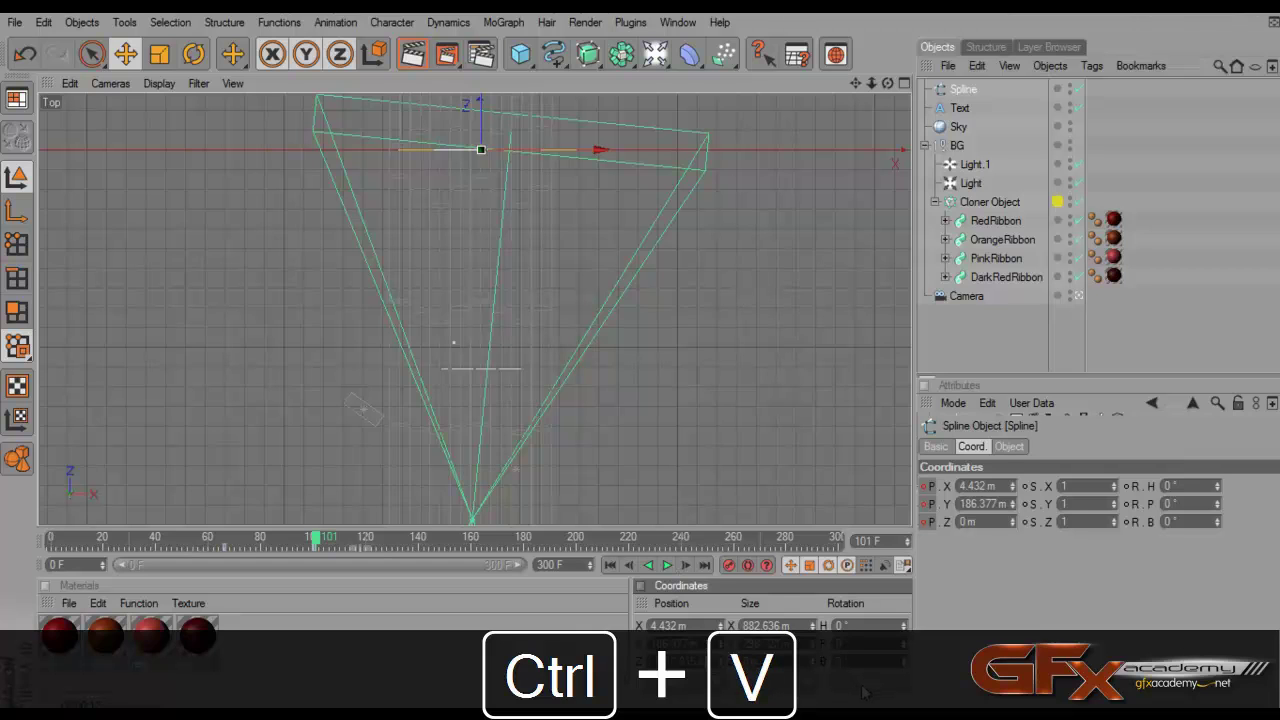
{"action": "left_click", "coordinate": [865, 690]}
At frame 66, paste -1110.815 m as the spline's Z position and keyframe it
{"action": "left_click", "coordinate": [905, 84]}
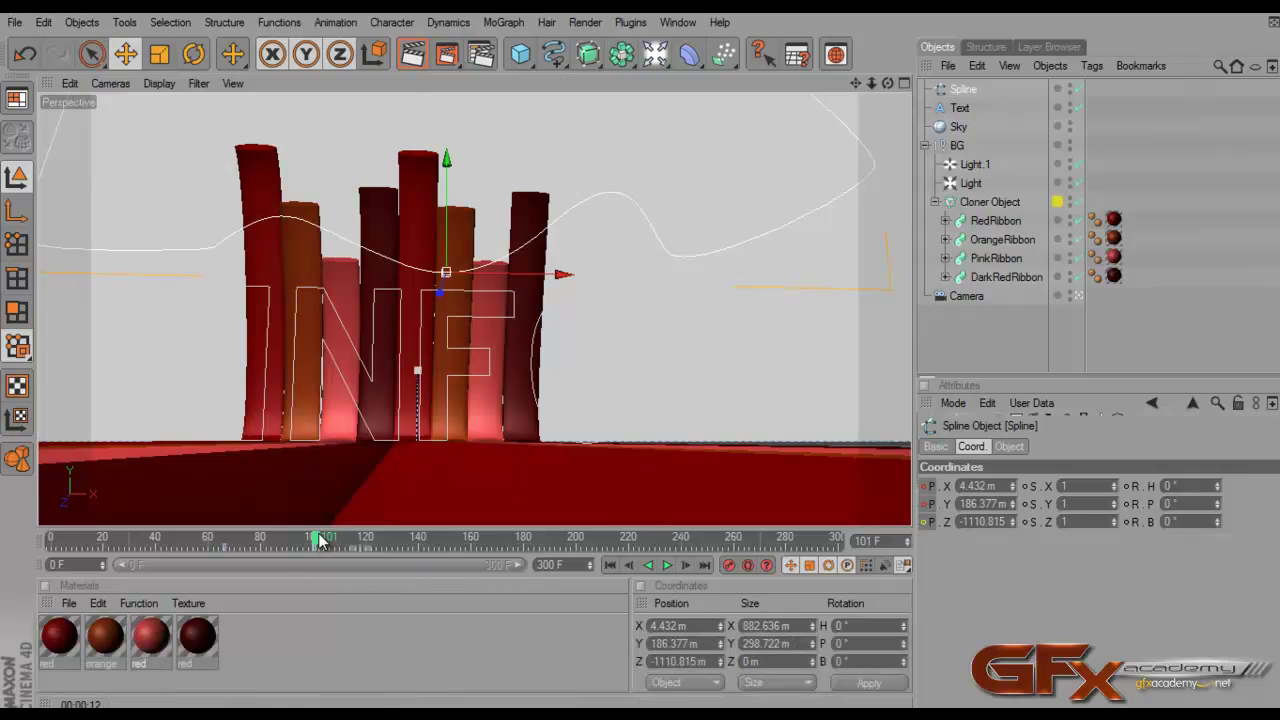
{"action": "mouse_move", "coordinate": [320, 541]}
{"action": "left_mouse_down"}
{"action": "mouse_move", "coordinate": [189, 536]}
{"action": "mouse_move", "coordinate": [222, 540]}
{"action": "left_mouse_up"}
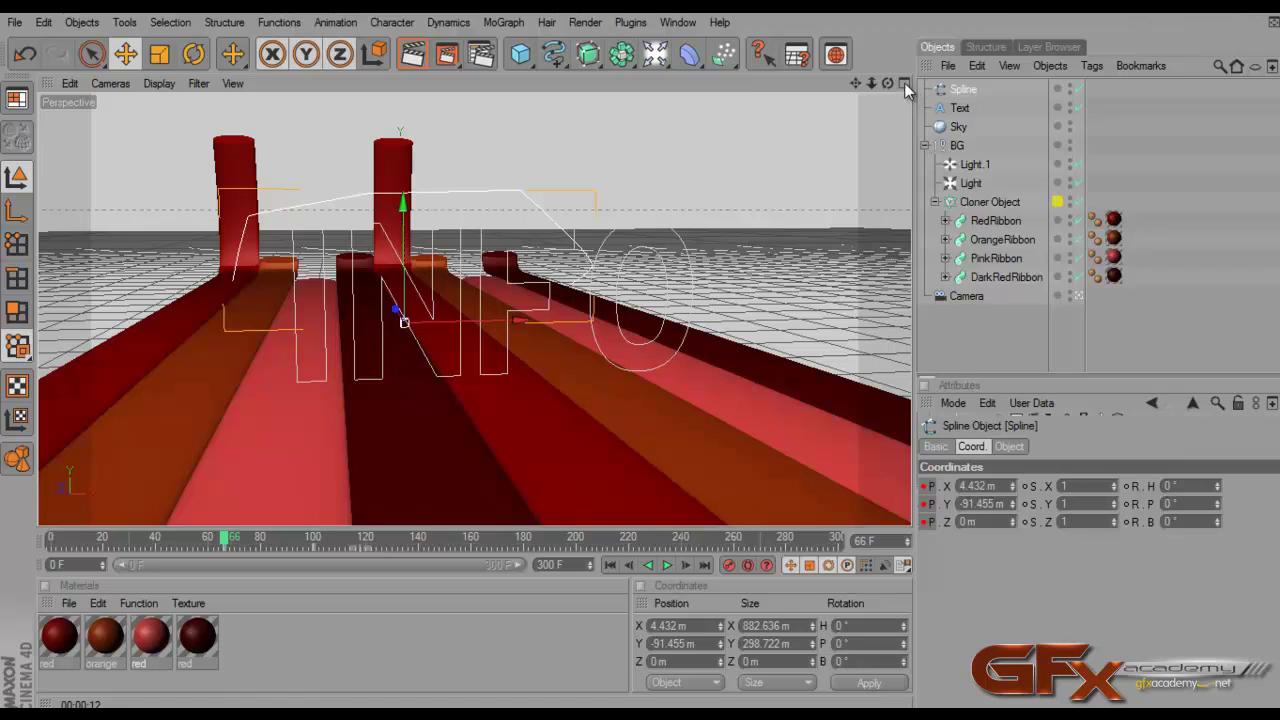
{"action": "left_click", "coordinate": [984, 521]}
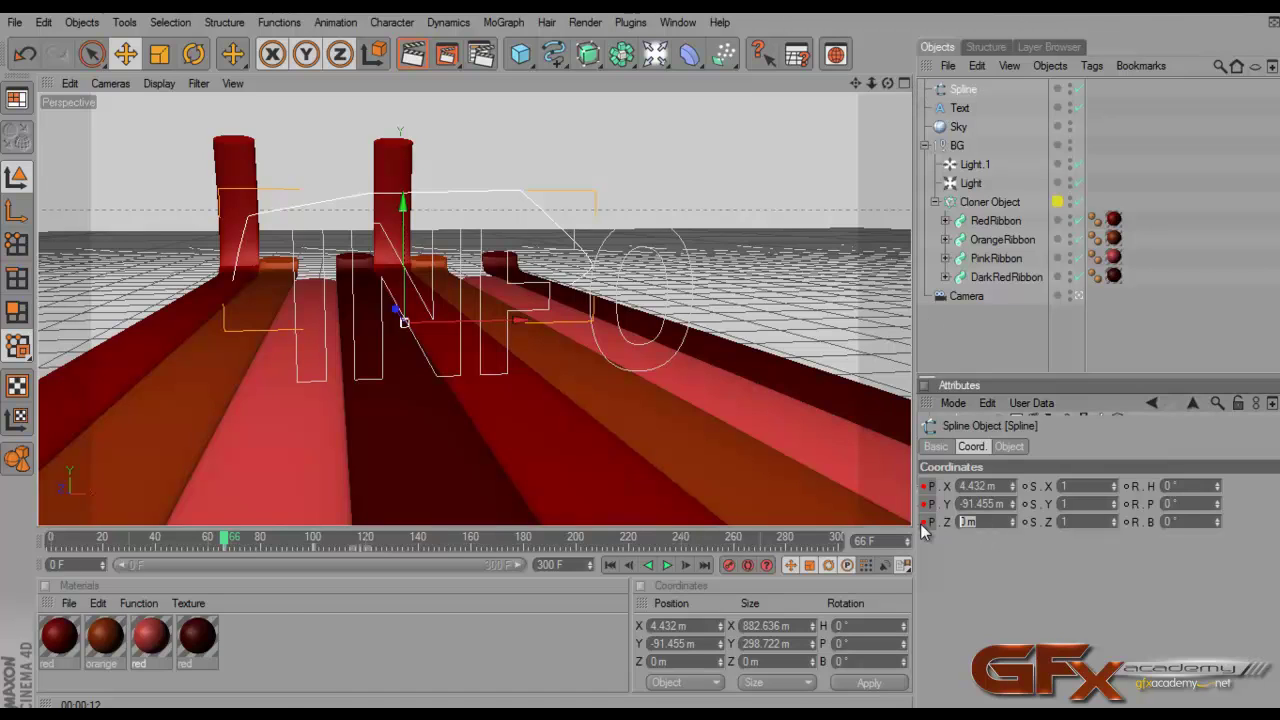
{"action": "key", "text": "ctrl+v"}
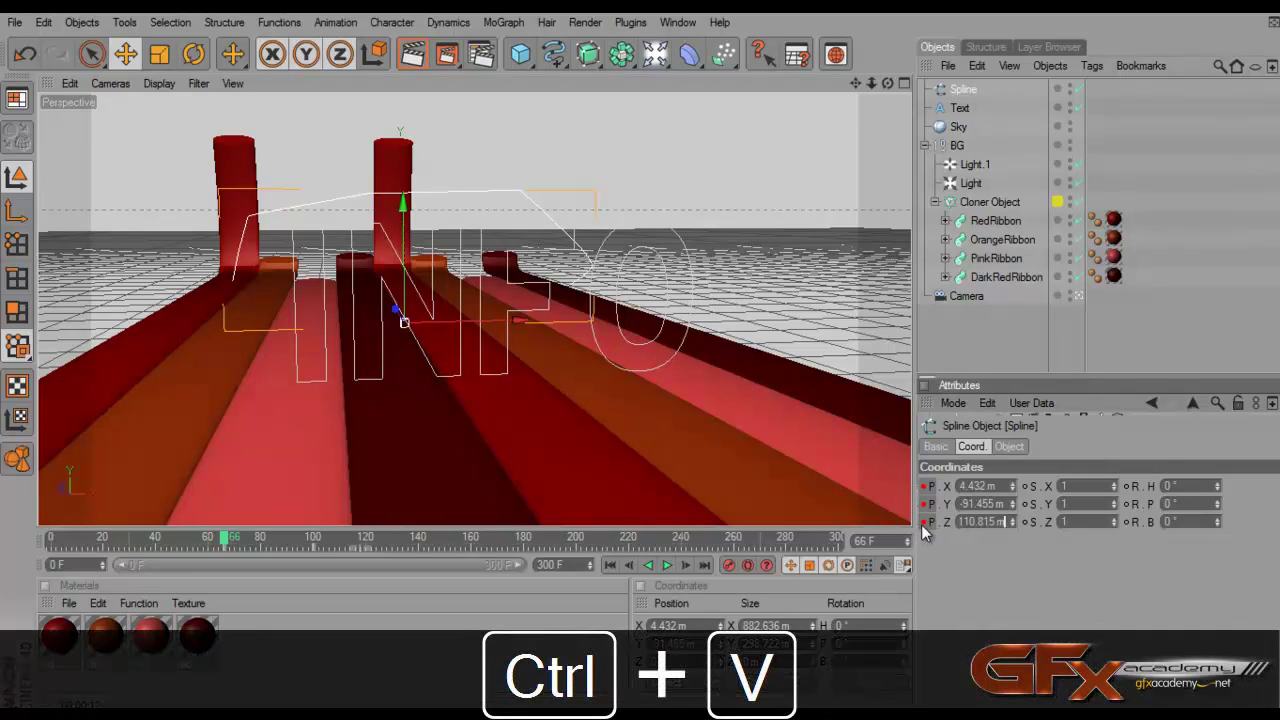
{"action": "key", "text": "Return"}
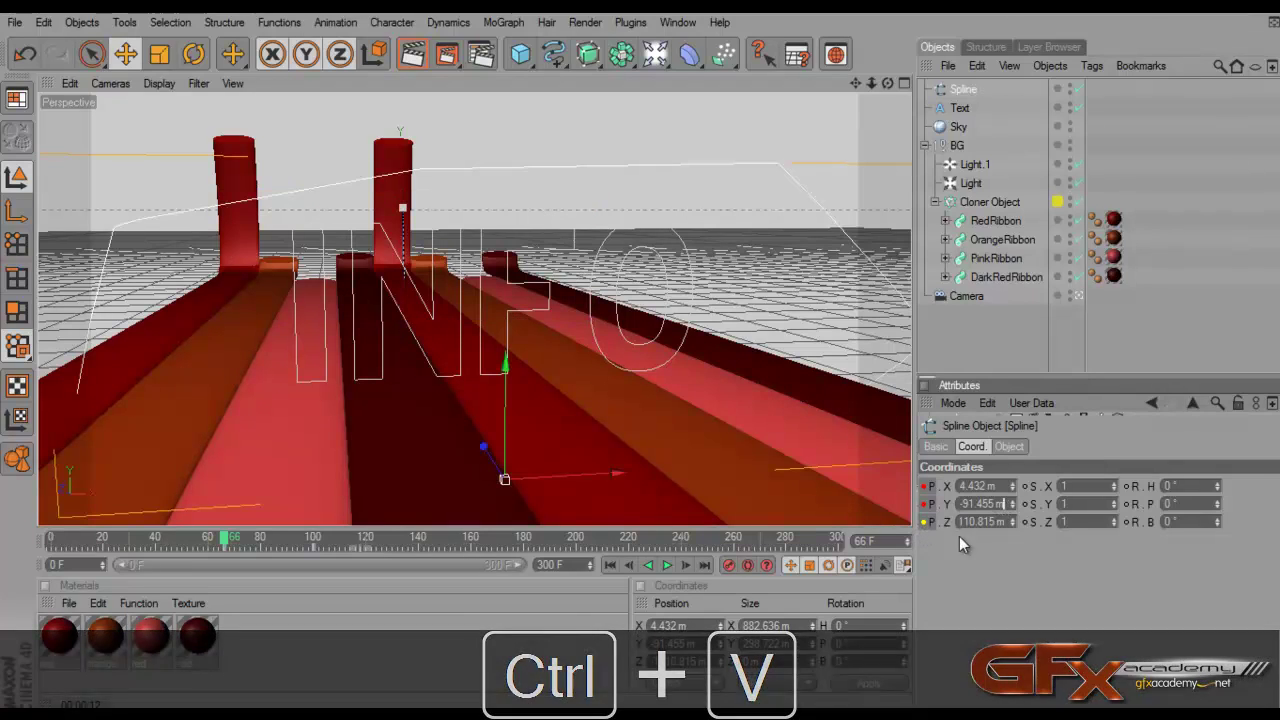
{"action": "left_click", "coordinate": [923, 521], "text": "ctrl"}
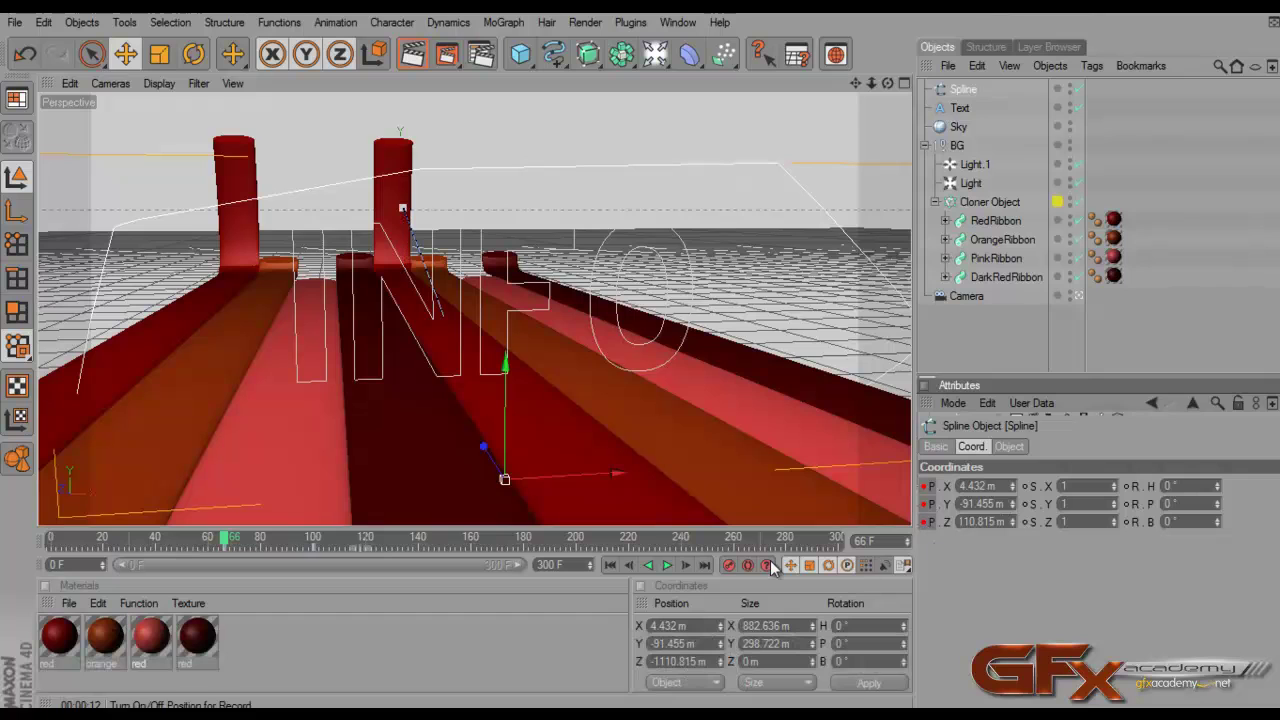
At frame 100, set the spline's Z position to -1110.815 m, keyframe it, and scrub back to frame 98
{"action": "left_click_drag", "start_coordinate": [224, 540], "coordinate": [316, 566]}
{"action": "double_click", "coordinate": [968, 521]}
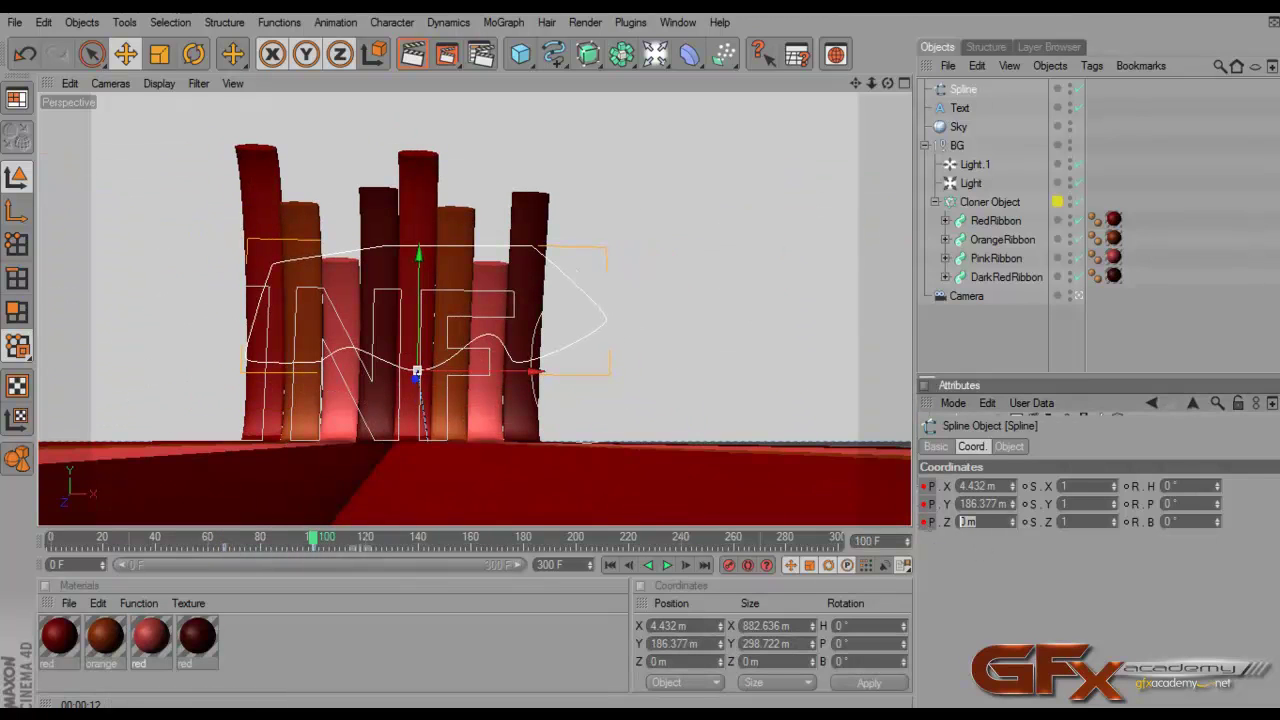
{"action": "key", "text": "ctrl+v"}
{"action": "key", "text": "Return"}
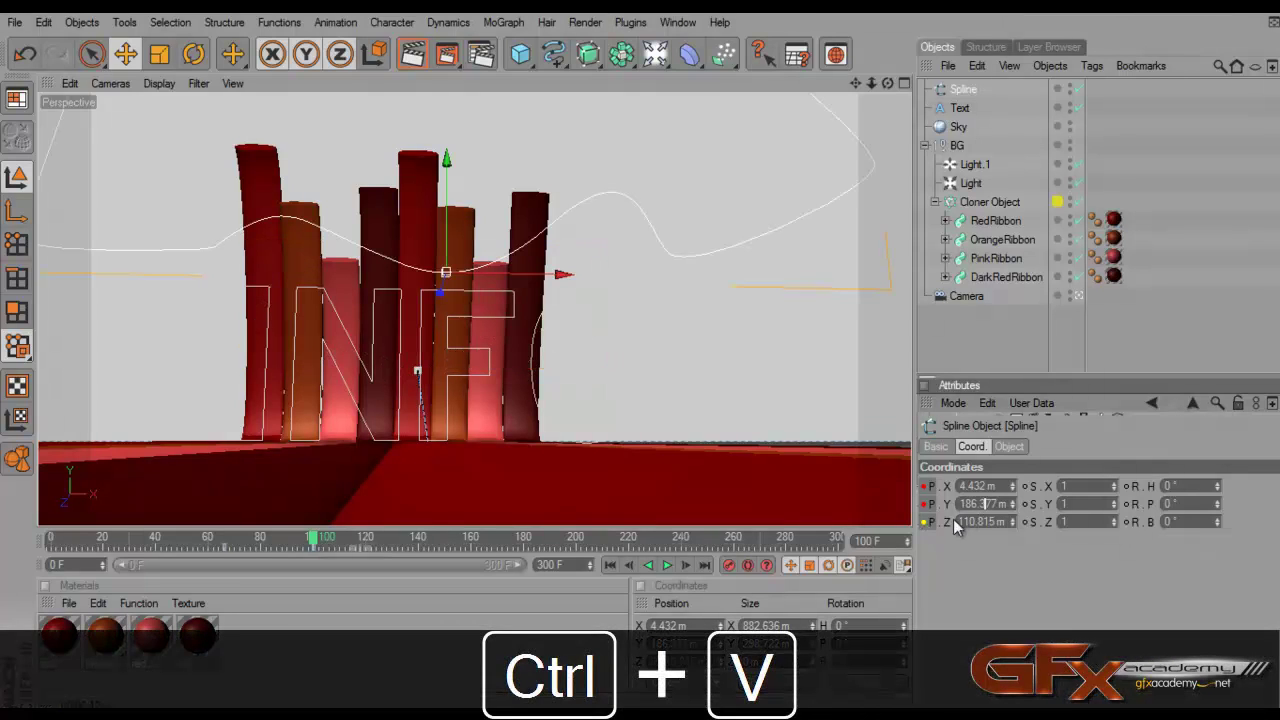
{"action": "left_click", "coordinate": [926, 521], "text": "ctrl"}
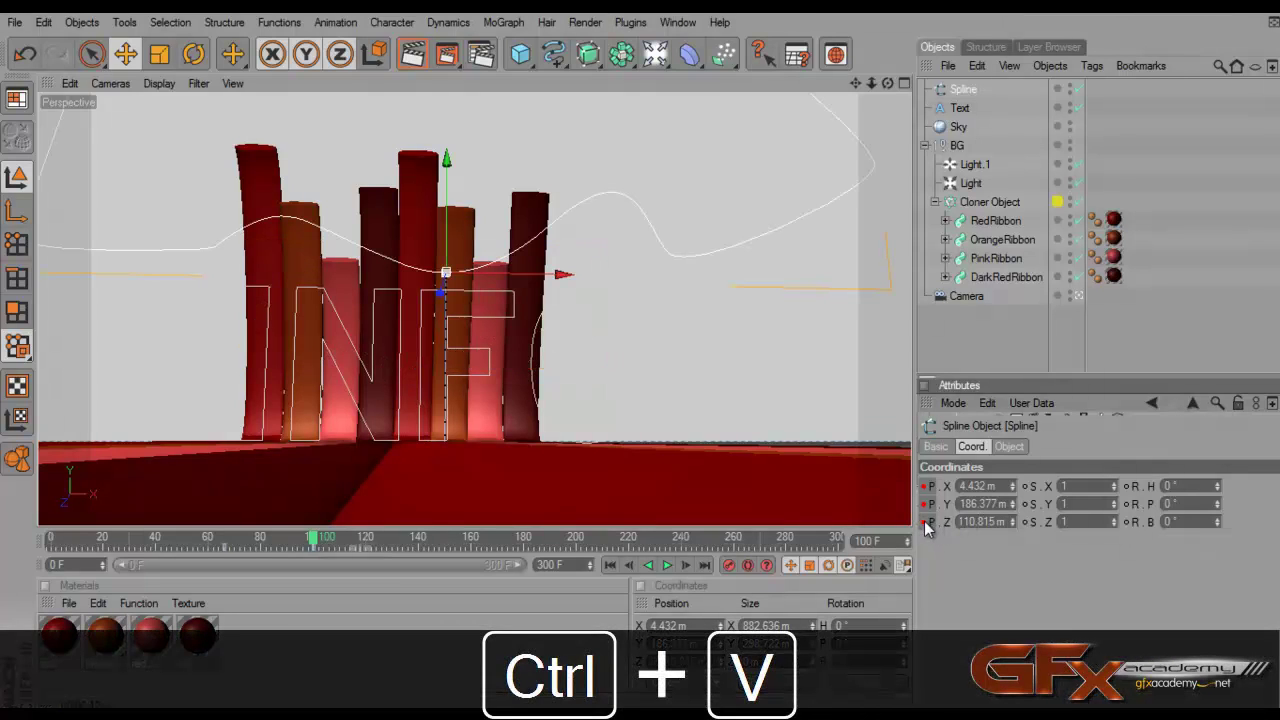
{"action": "left_click", "coordinate": [307, 540]}
{"action": "mouse_move", "coordinate": [307, 540]}
{"action": "left_mouse_down"}
{"action": "mouse_move", "coordinate": [232, 542]}
{"action": "mouse_move", "coordinate": [310, 557]}
{"action": "left_mouse_up"}
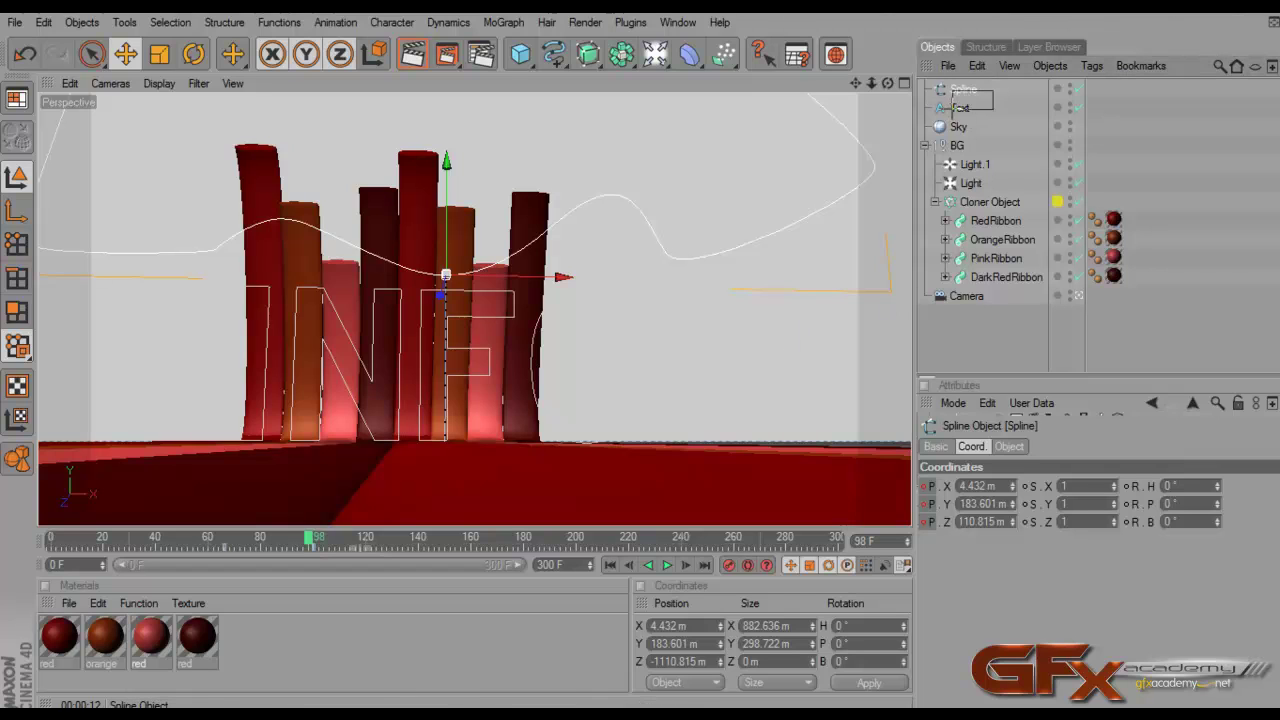
Add a MoGraph Spline Mask and make the Spline and Text objects its children
{"action": "left_click", "coordinate": [960, 108], "text": "shift"}
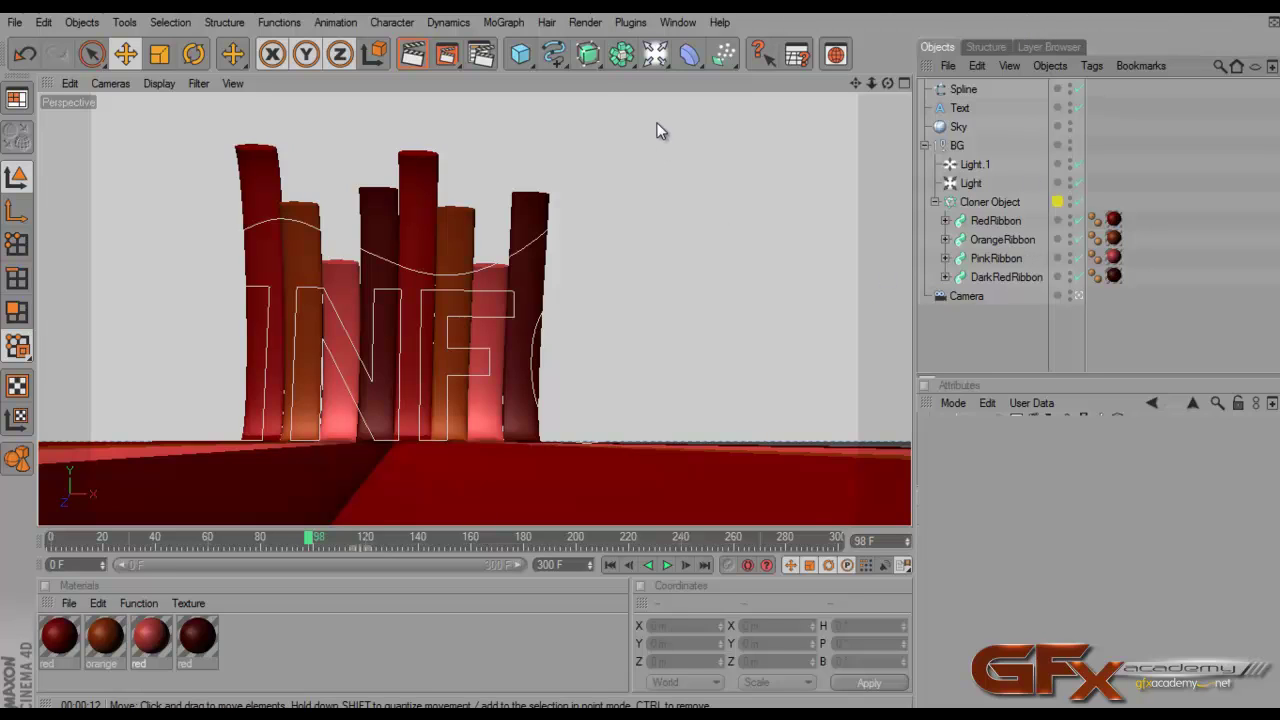
{"action": "left_click", "coordinate": [508, 24]}
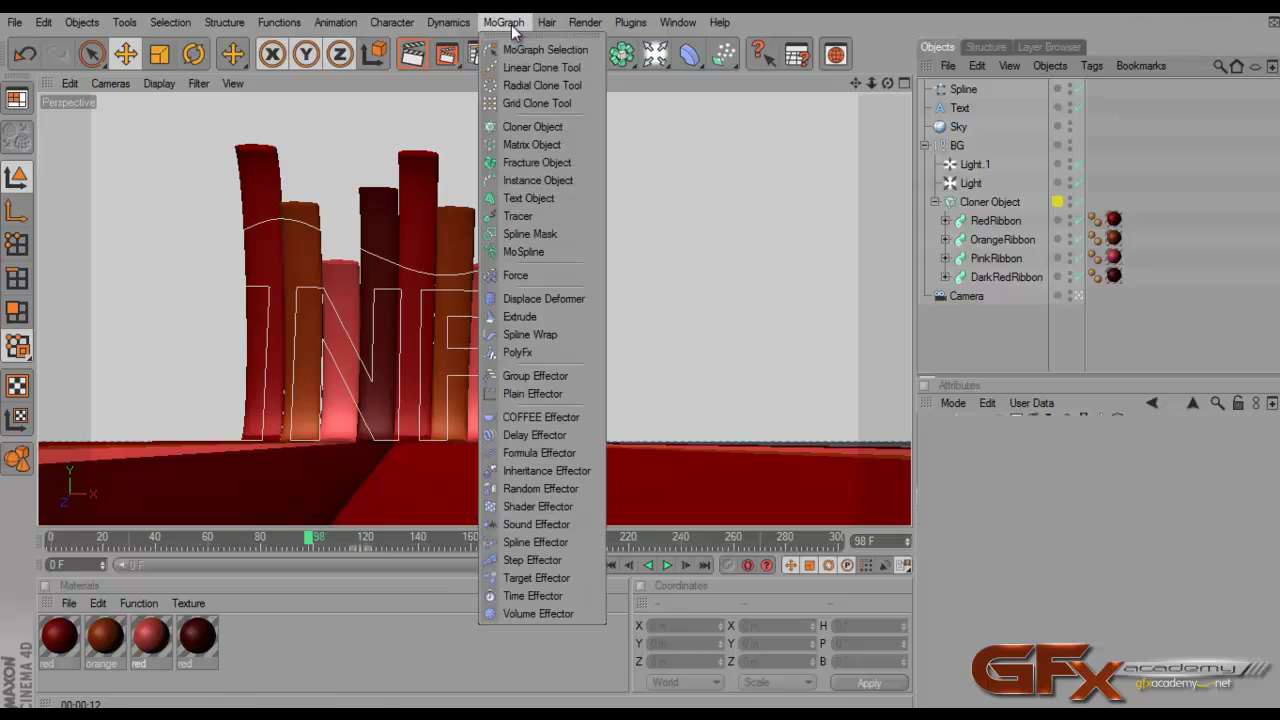
{"action": "left_click", "coordinate": [558, 236]}
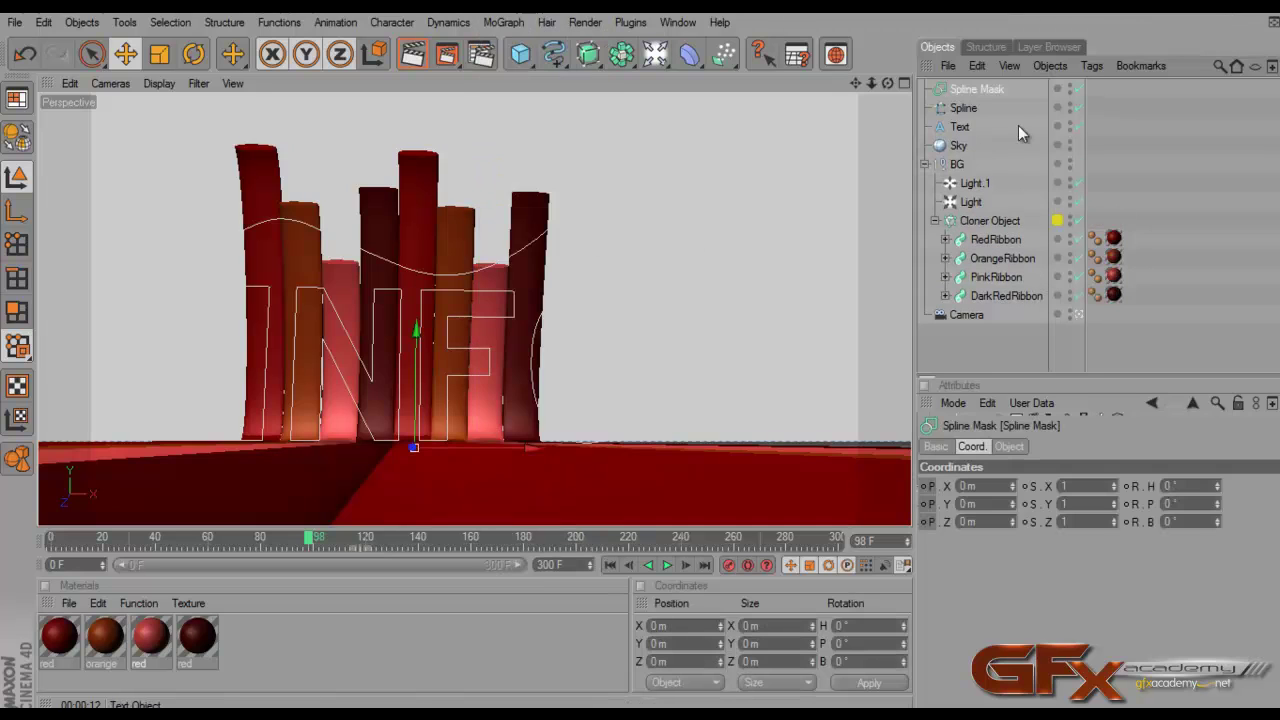
{"action": "left_click", "coordinate": [963, 108]}
{"action": "left_click", "coordinate": [962, 126], "text": "shift"}
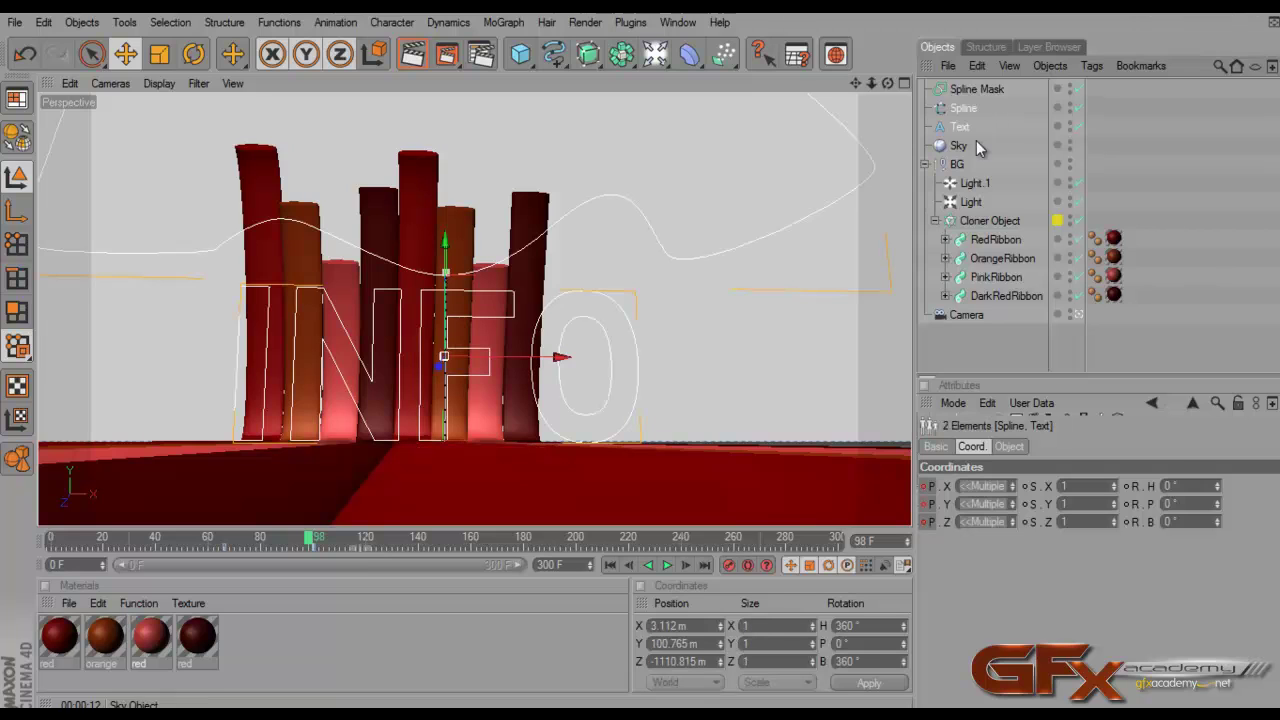
{"action": "left_click_drag", "start_coordinate": [963, 122], "coordinate": [970, 93]}
{"action": "left_click", "coordinate": [970, 92]}
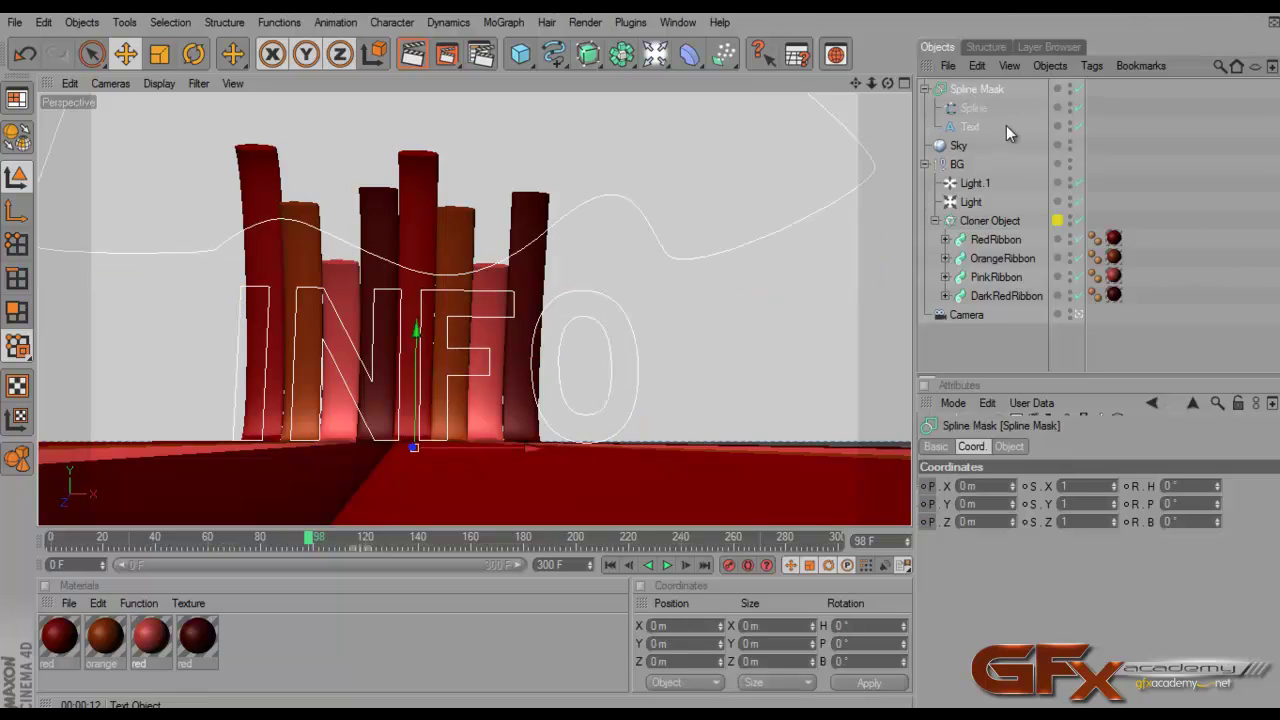
At frame 85, set the Spline Mask's mode to A subtract B
{"action": "left_click_drag", "start_coordinate": [310, 541], "coordinate": [276, 538]}
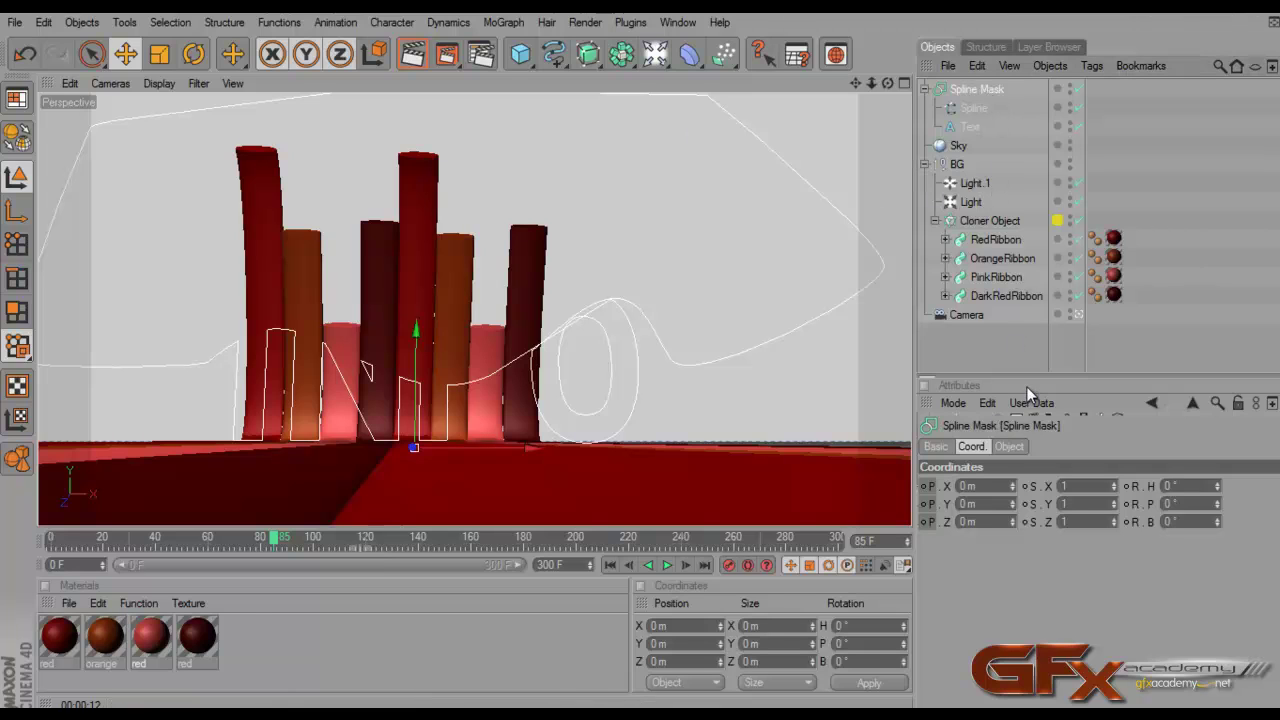
{"action": "left_click_drag", "start_coordinate": [1027, 375], "coordinate": [1027, 290]}
{"action": "left_click", "coordinate": [1009, 362]}
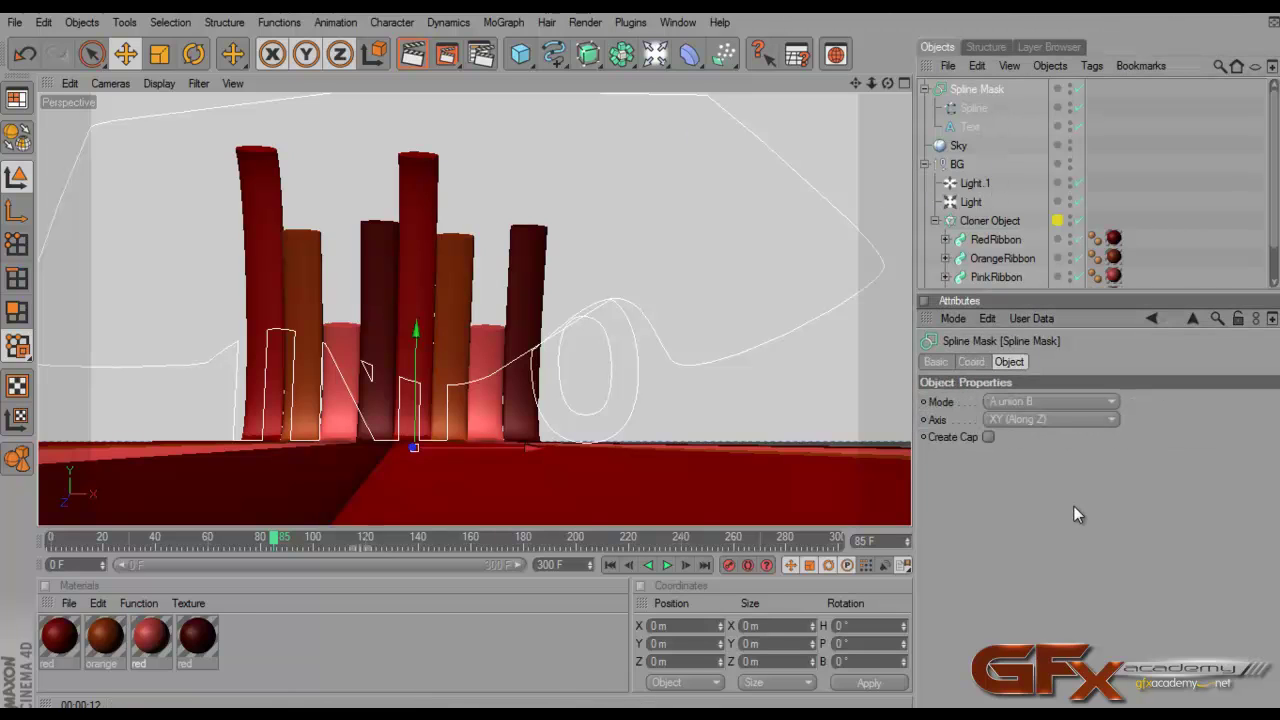
{"action": "left_click", "coordinate": [1050, 401]}
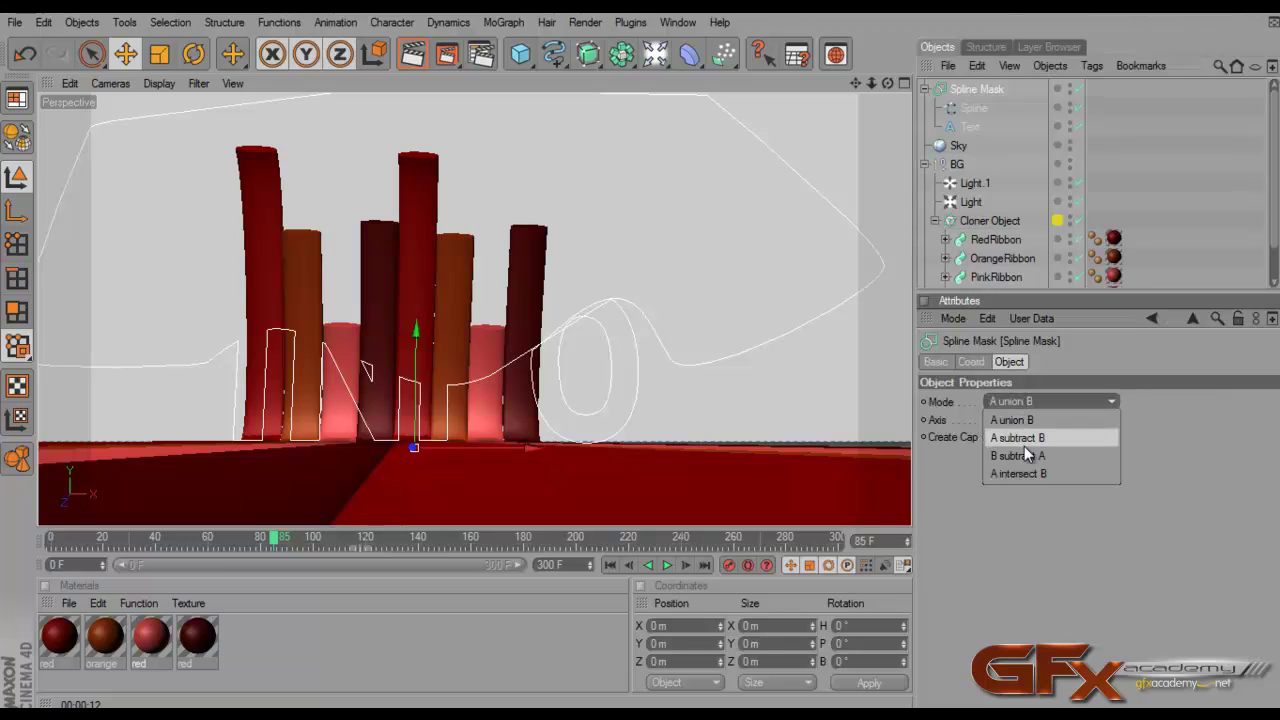
{"action": "left_click", "coordinate": [1025, 423]}
{"action": "mouse_move", "coordinate": [272, 540]}
{"action": "left_mouse_down"}
{"action": "mouse_move", "coordinate": [197, 540]}
{"action": "mouse_move", "coordinate": [268, 525]}
{"action": "mouse_move", "coordinate": [277, 535]}
{"action": "left_mouse_up"}
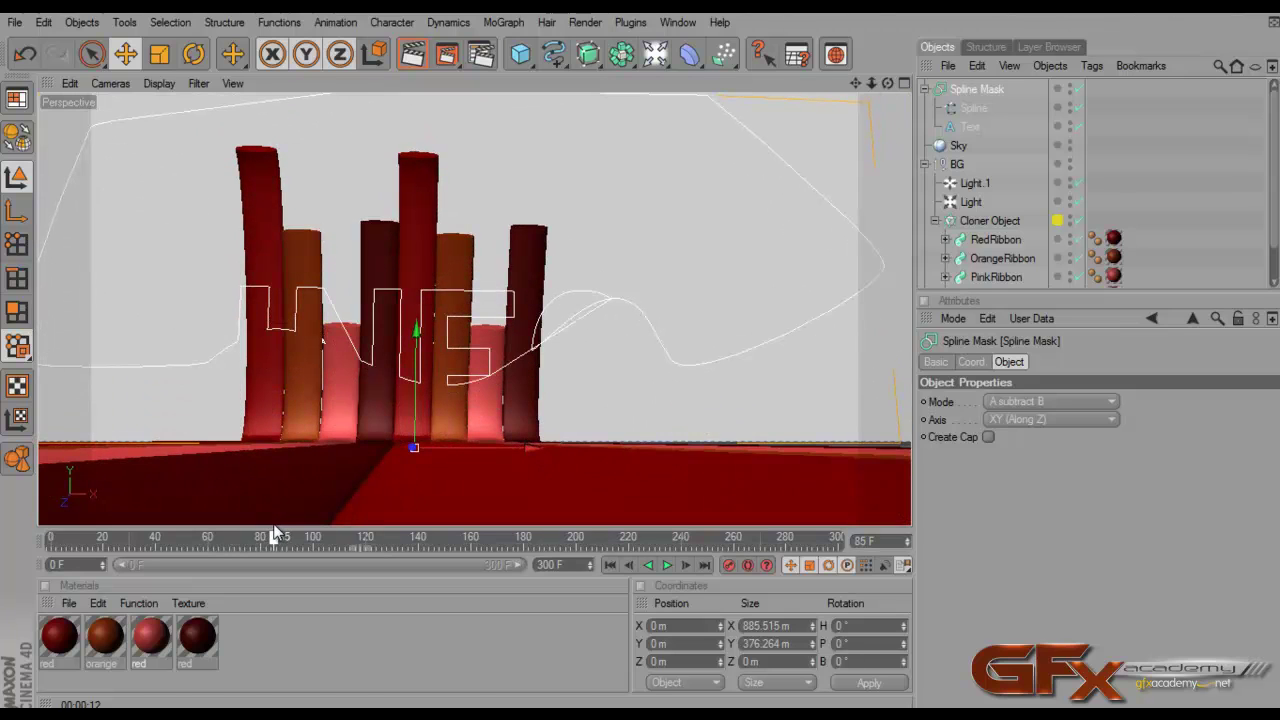
Move the Spline below the Text inside the Spline Mask and scrub to frame 87 to check the cut
{"action": "left_click", "coordinate": [974, 108]}
{"action": "left_click", "coordinate": [978, 127]}
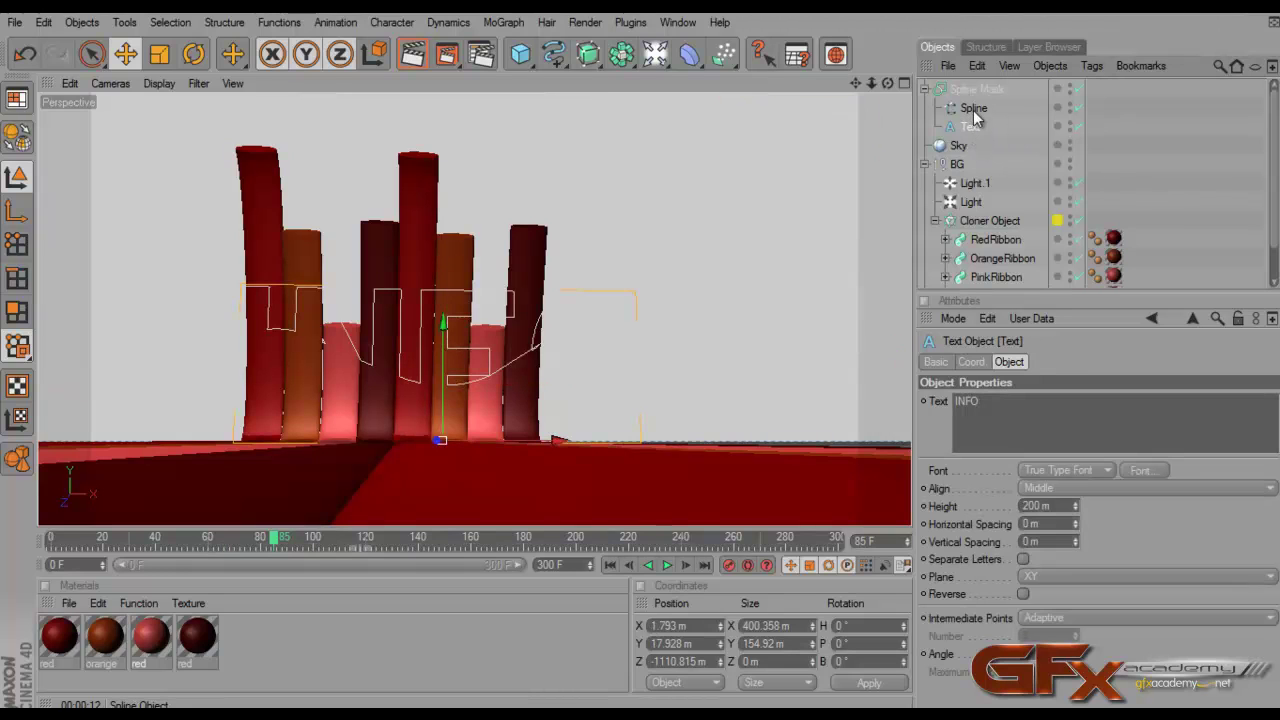
{"action": "left_click_drag", "start_coordinate": [974, 113], "coordinate": [980, 141]}
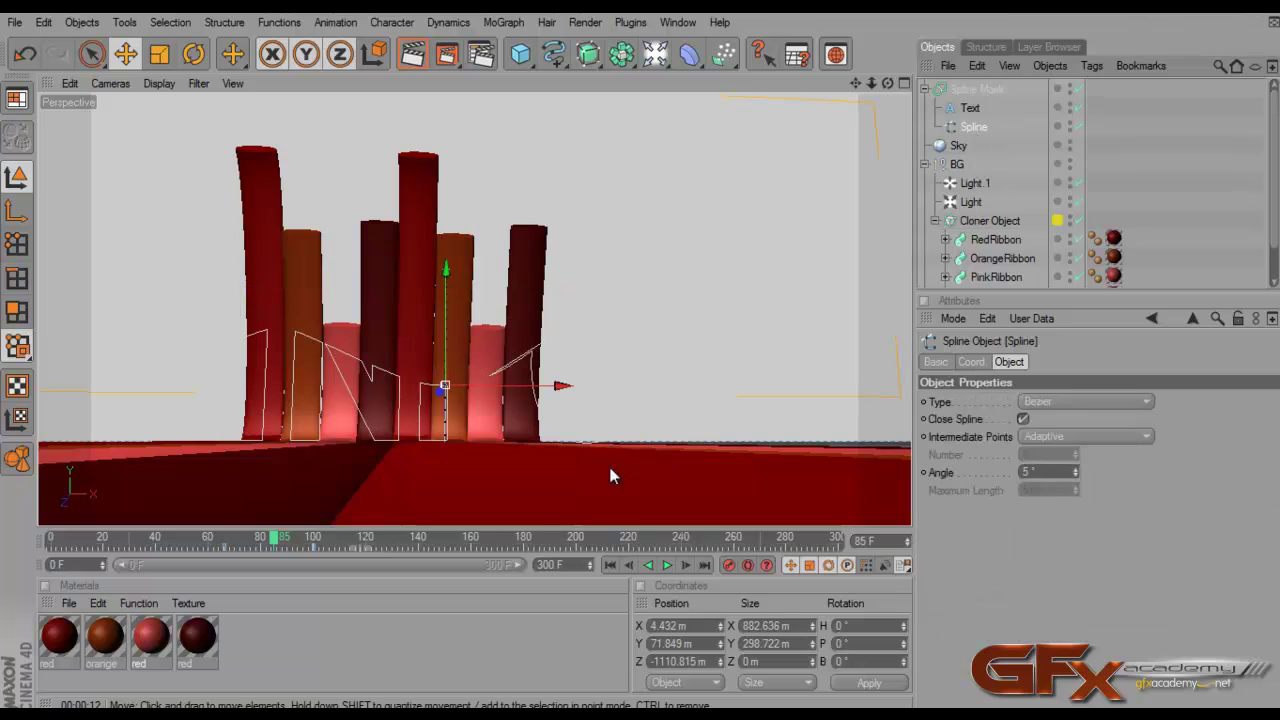
{"action": "mouse_move", "coordinate": [278, 545]}
{"action": "left_mouse_down"}
{"action": "mouse_move", "coordinate": [249, 543]}
{"action": "mouse_move", "coordinate": [320, 541]}
{"action": "mouse_move", "coordinate": [251, 541]}
{"action": "mouse_move", "coordinate": [284, 540]}
{"action": "left_mouse_up"}
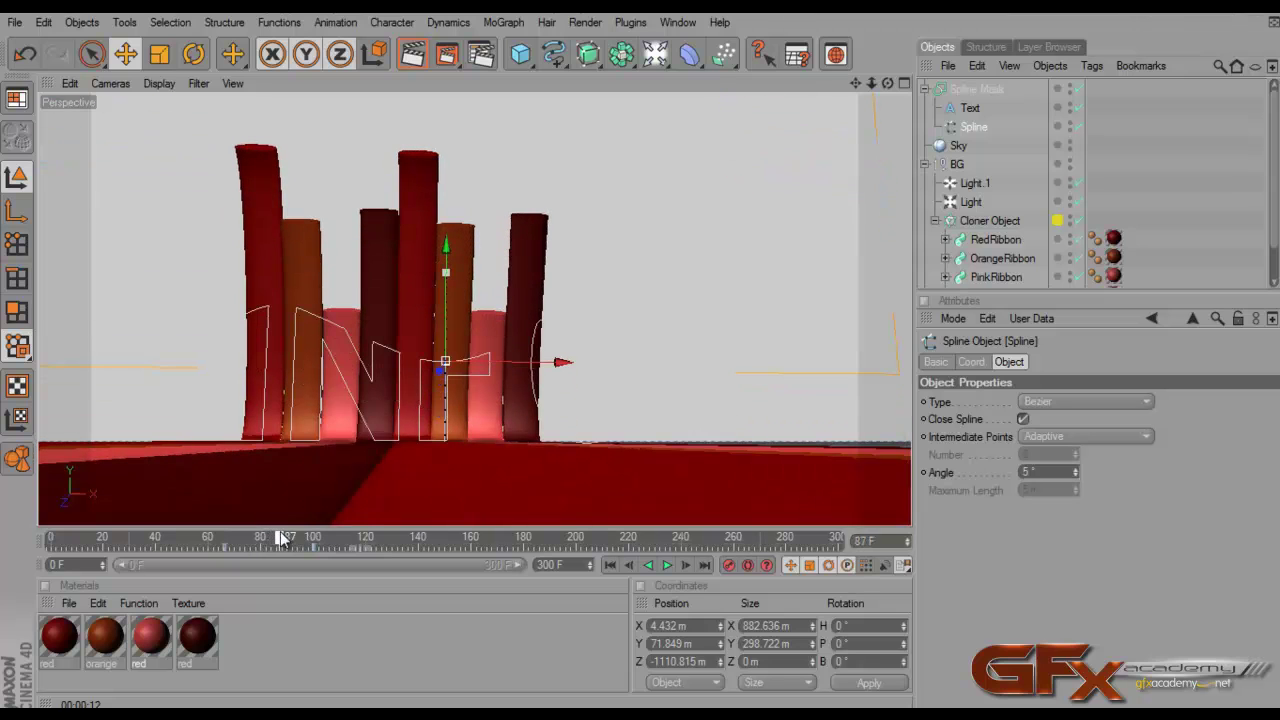
Add a Compositing tag to the Sky, turn off Seen by Camera, and scrub back to frame 85
{"action": "left_click", "coordinate": [958, 145]}
{"action": "right_click", "coordinate": [960, 145]}
{"action": "mouse_move", "coordinate": [1010, 63]}
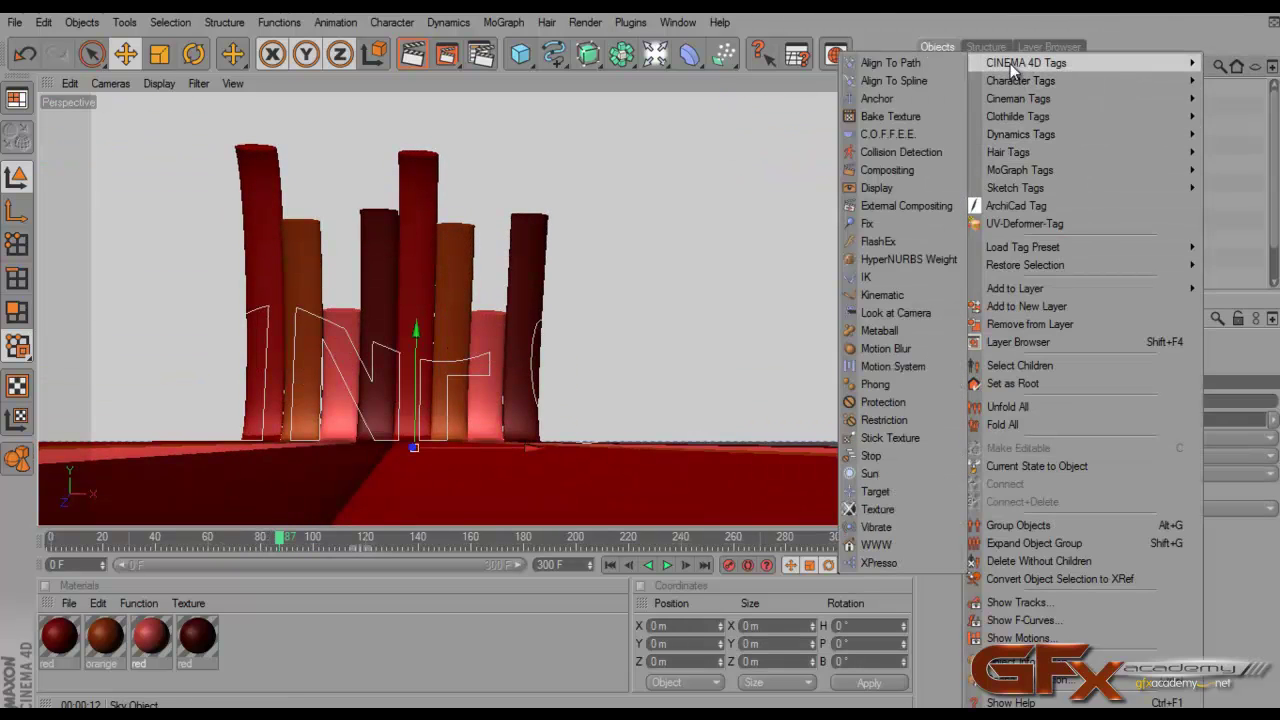
{"action": "left_click", "coordinate": [924, 172]}
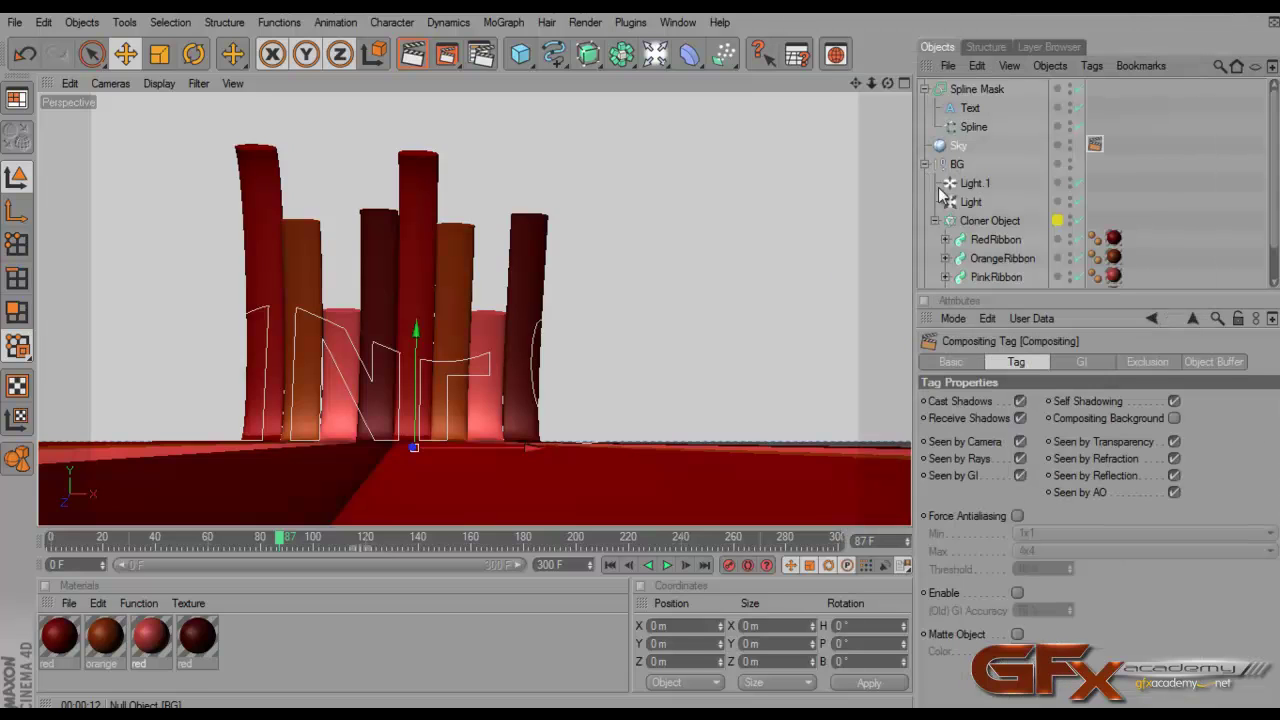
{"action": "left_click", "coordinate": [1020, 443]}
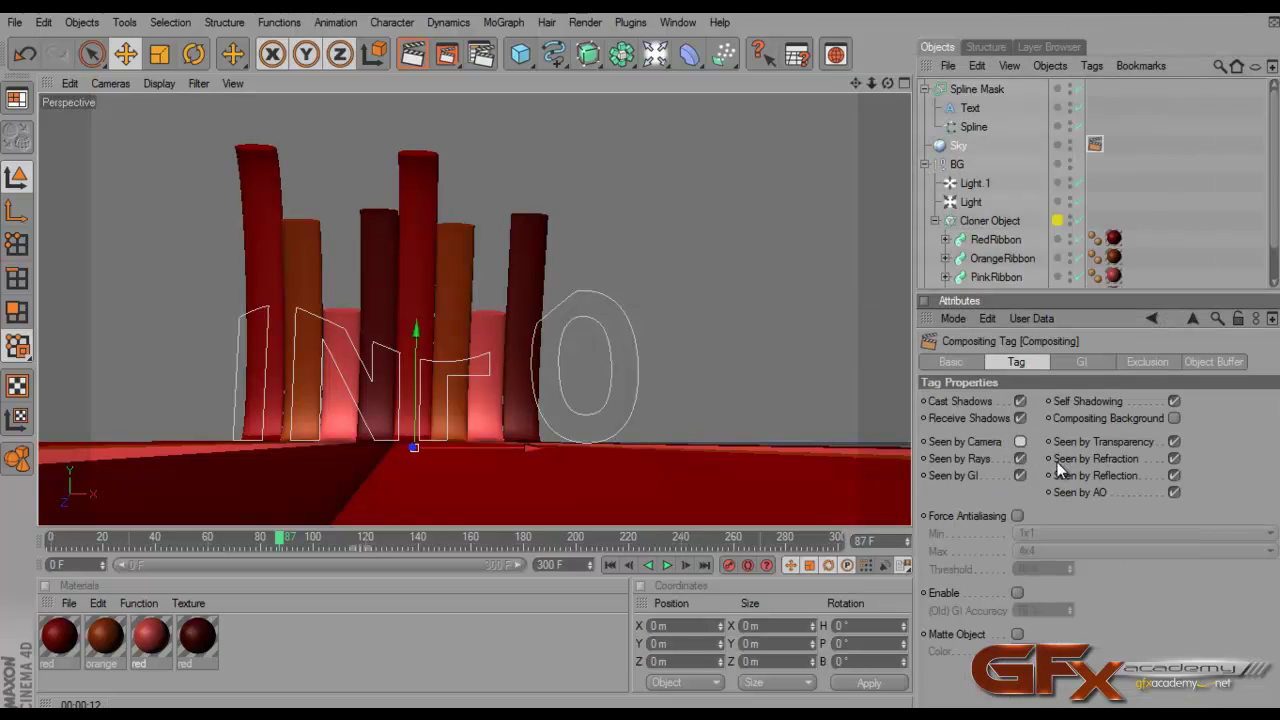
{"action": "mouse_move", "coordinate": [272, 541]}
{"action": "left_mouse_down"}
{"action": "mouse_move", "coordinate": [229, 539]}
{"action": "mouse_move", "coordinate": [290, 539]}
{"action": "mouse_move", "coordinate": [275, 539]}
{"action": "left_mouse_up"}
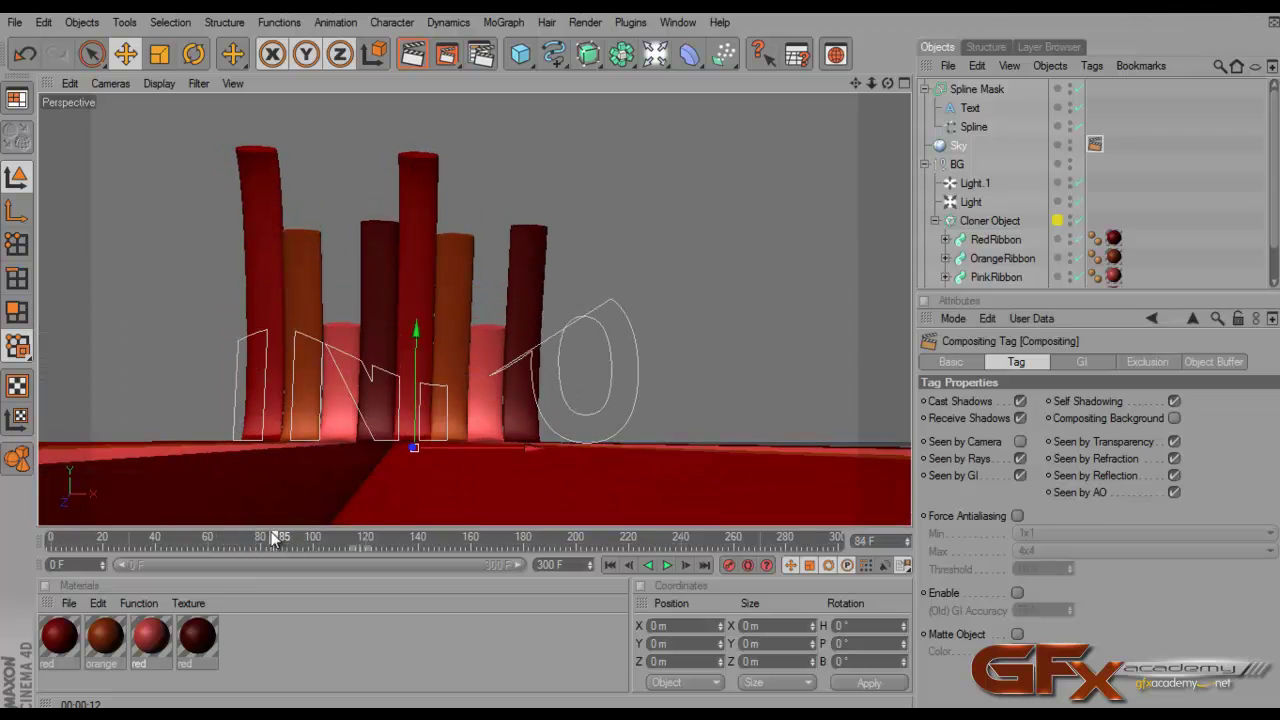
Add an Extrude NURBS, nest the Spline Mask inside it, and scrub around frame 85 to check the letters
{"action": "left_click_drag", "start_coordinate": [988, 291], "coordinate": [988, 410]}
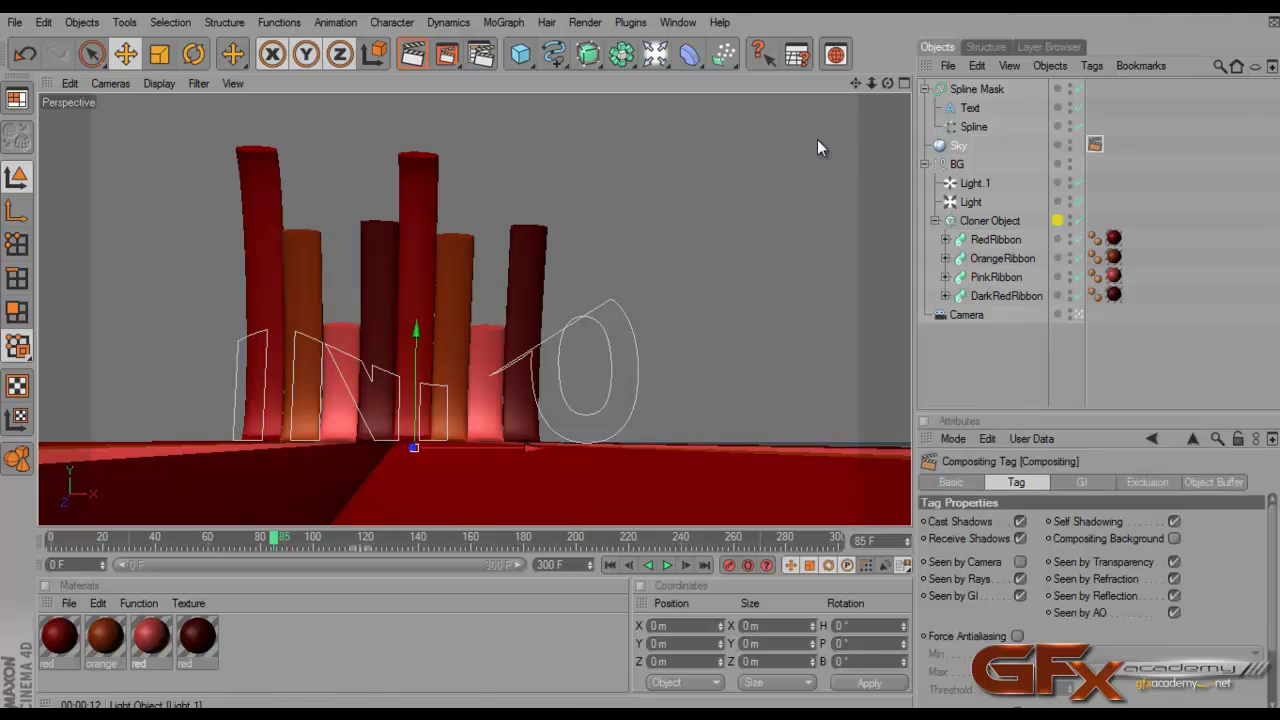
{"action": "left_click", "coordinate": [588, 54]}
{"action": "left_click", "coordinate": [765, 72]}
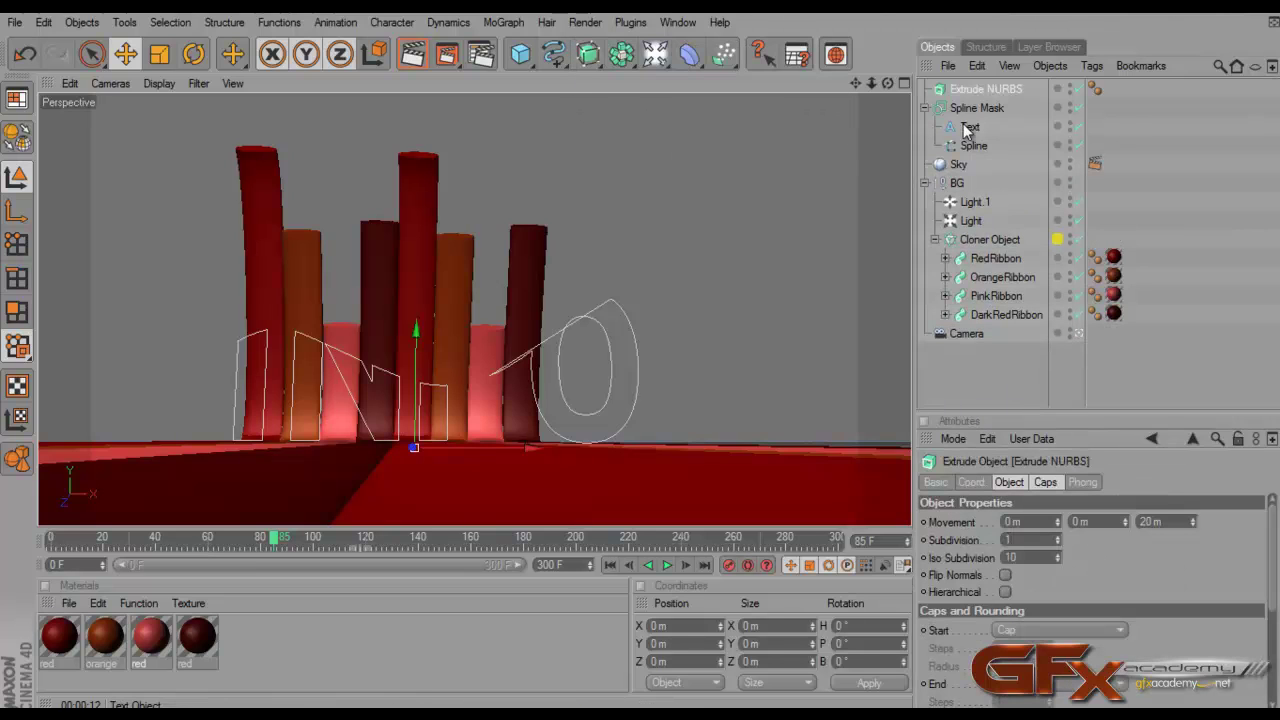
{"action": "left_click_drag", "start_coordinate": [972, 108], "coordinate": [983, 86]}
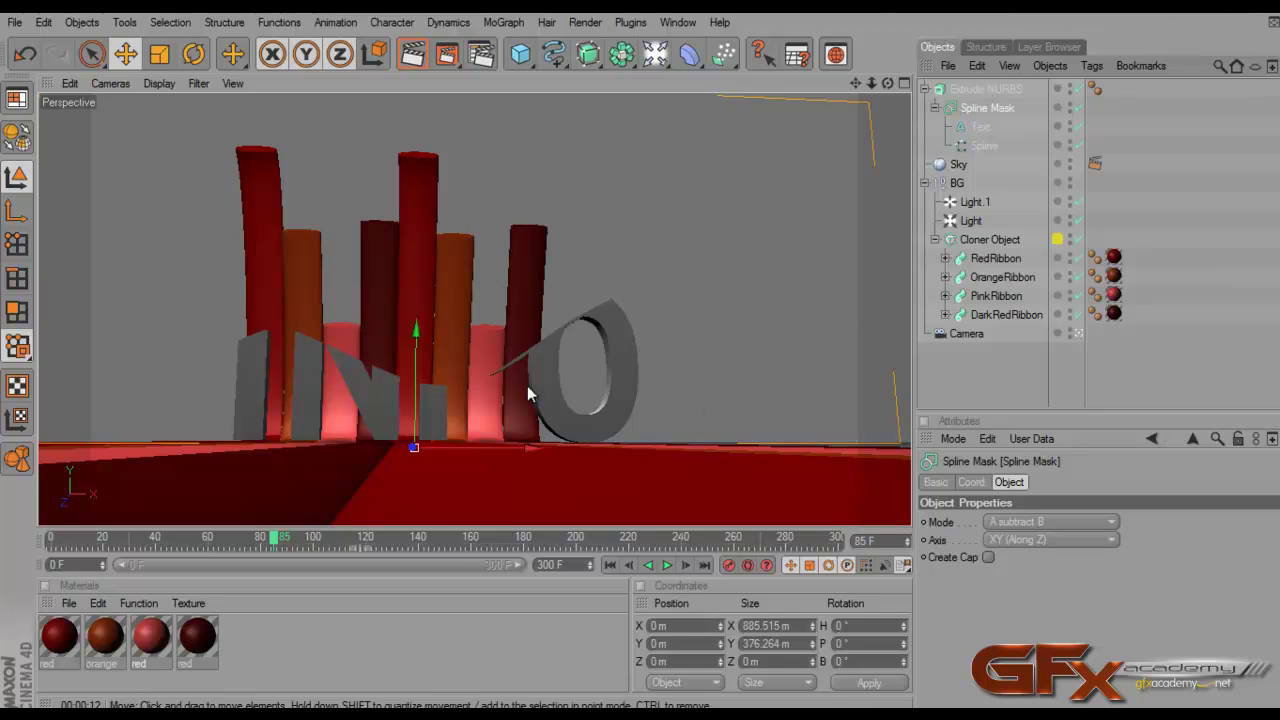
{"action": "mouse_move", "coordinate": [283, 550]}
{"action": "left_mouse_down"}
{"action": "mouse_move", "coordinate": [249, 550]}
{"action": "mouse_move", "coordinate": [273, 550]}
{"action": "left_mouse_up"}
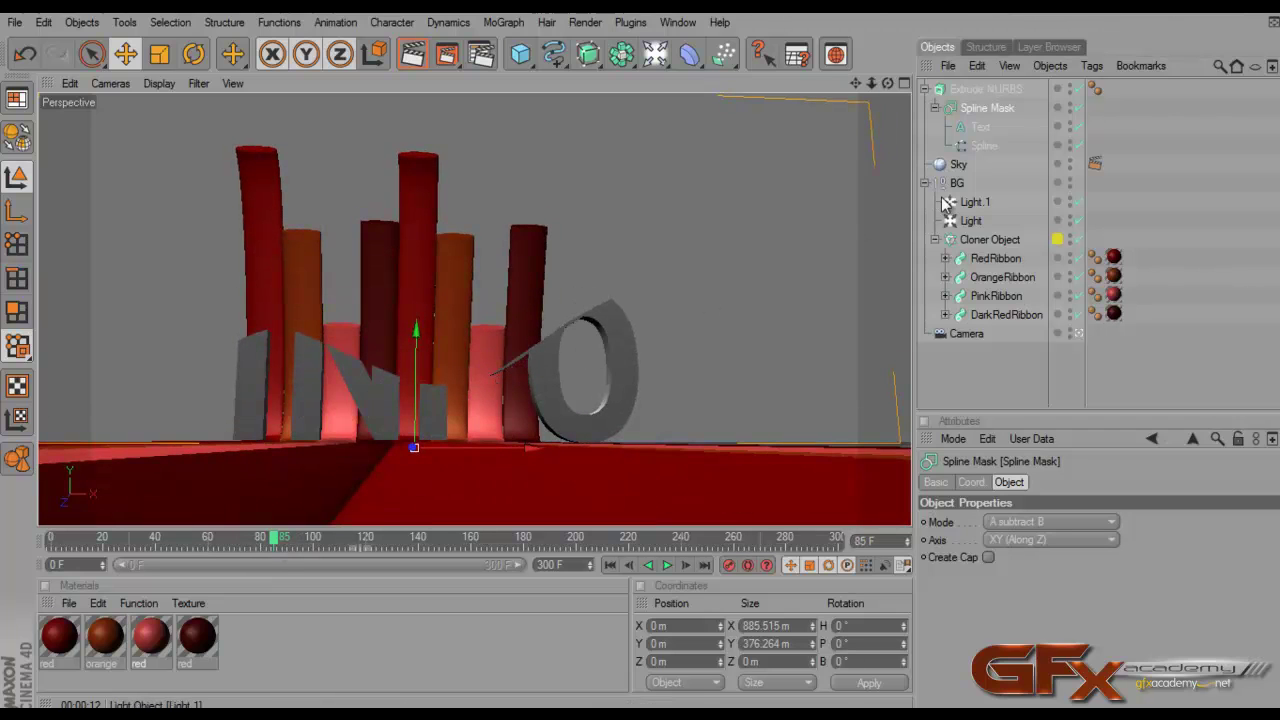
Set the INFO text's intermediate points to Uniform and deselect the object
{"action": "left_click", "coordinate": [980, 128]}
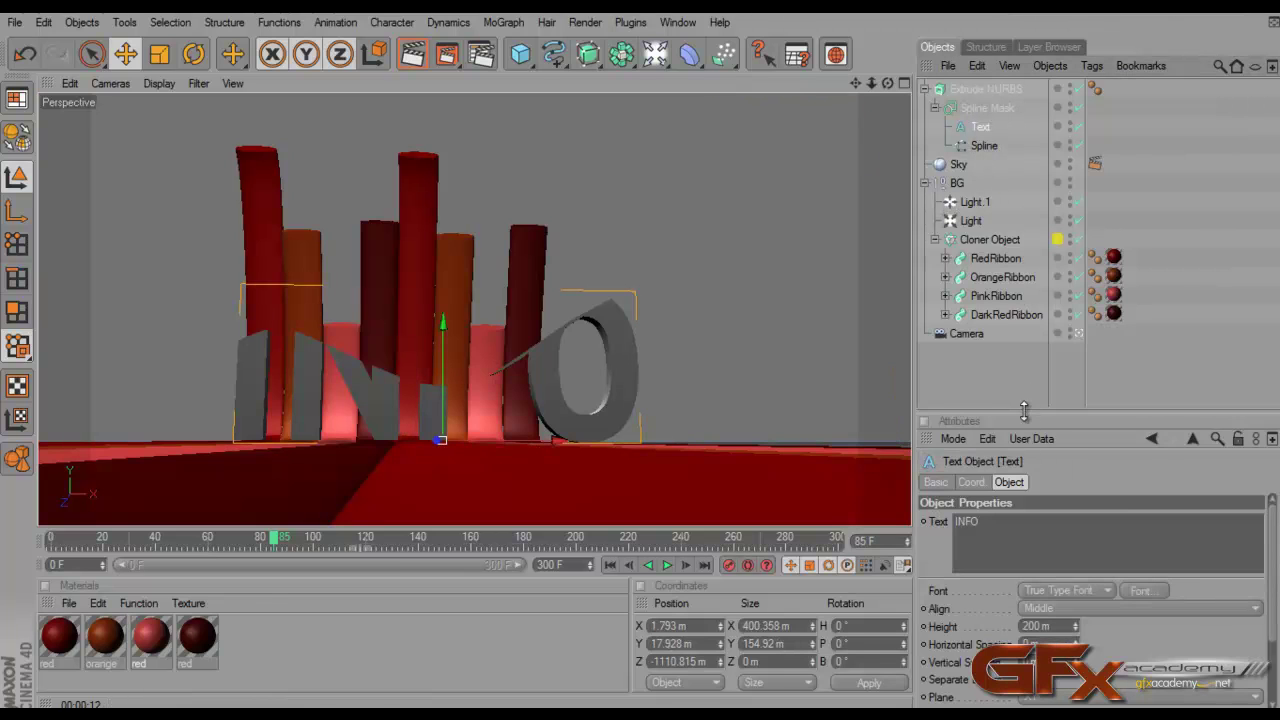
{"action": "left_click_drag", "start_coordinate": [1024, 410], "coordinate": [1024, 312]}
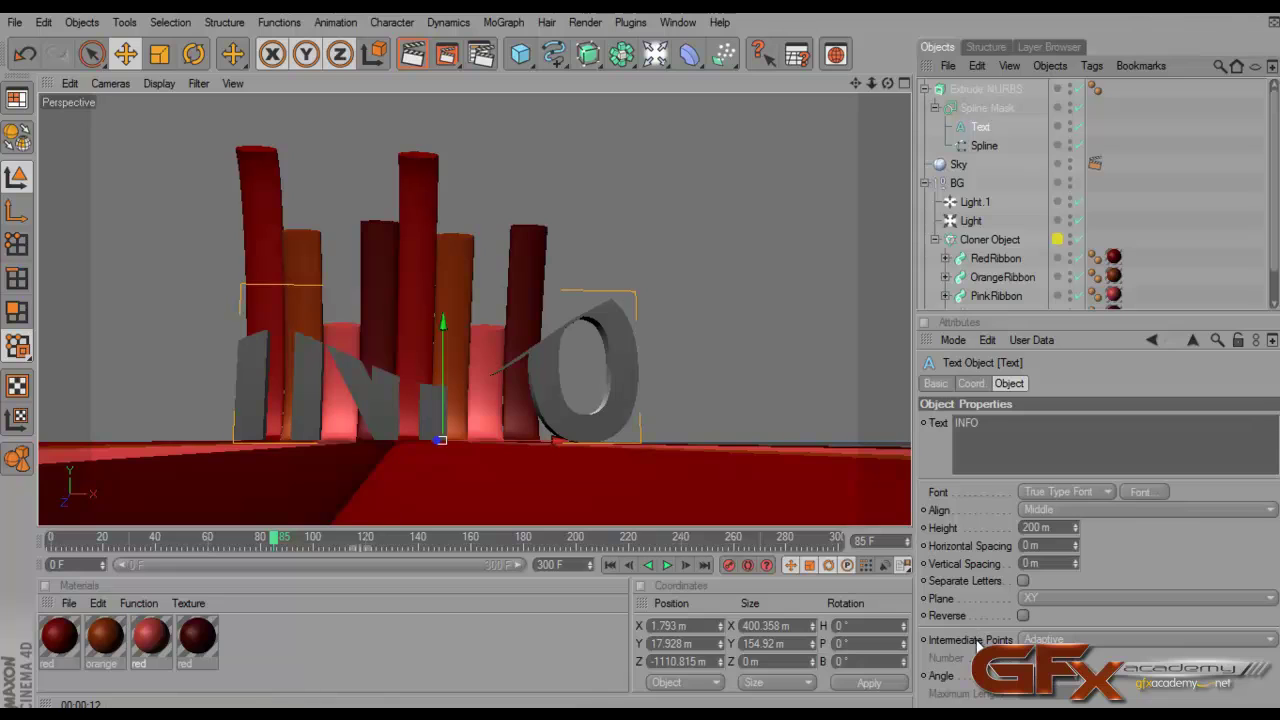
{"action": "left_click", "coordinate": [1086, 646]}
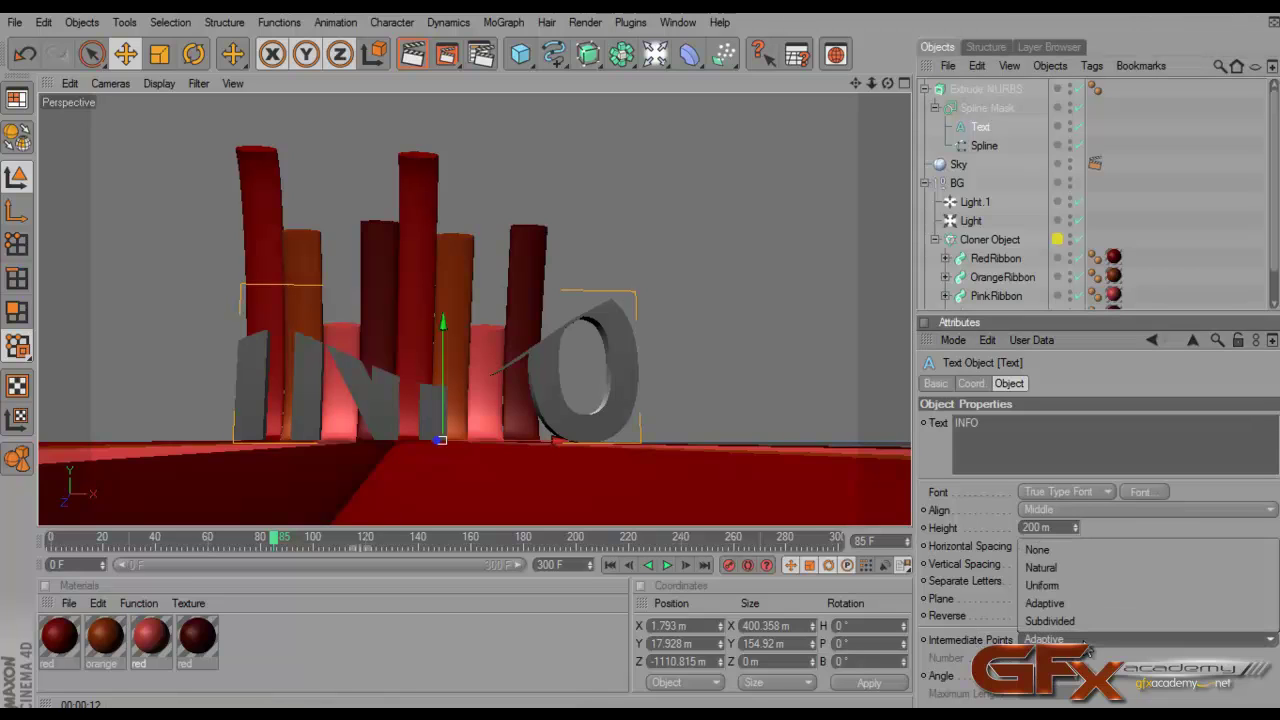
{"action": "left_click", "coordinate": [1058, 588]}
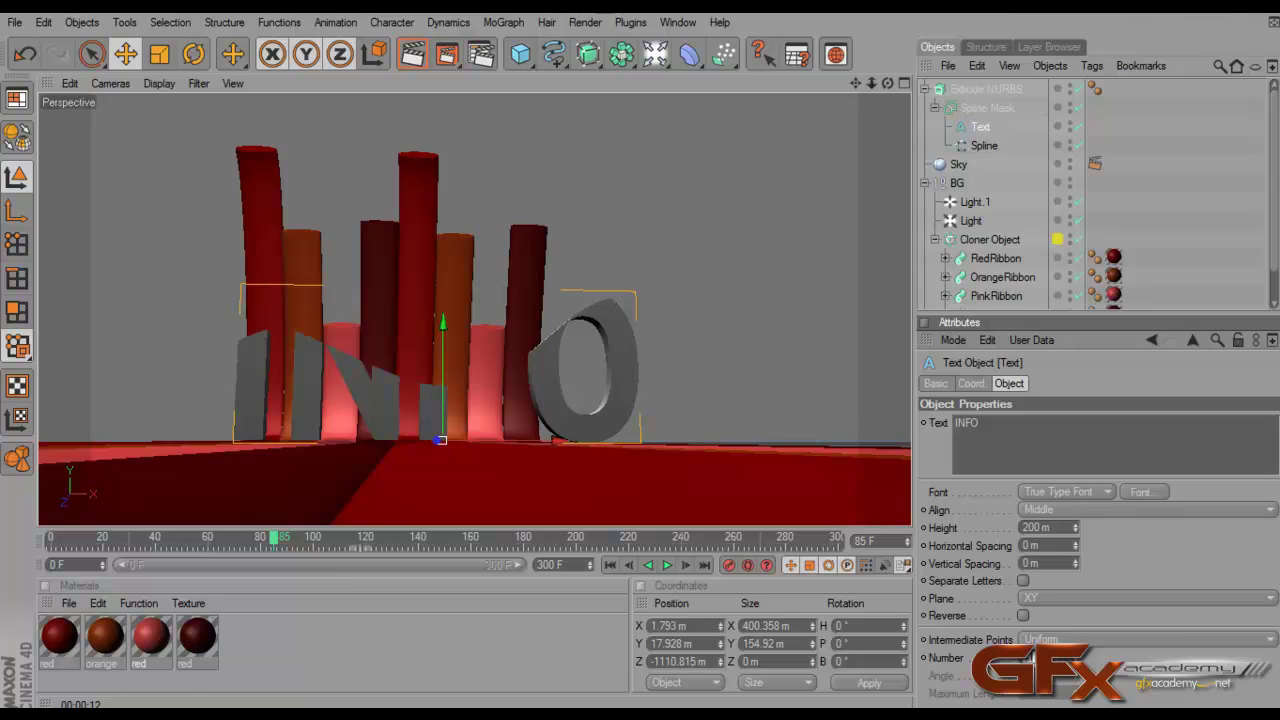
{"action": "left_click", "coordinate": [1173, 279]}
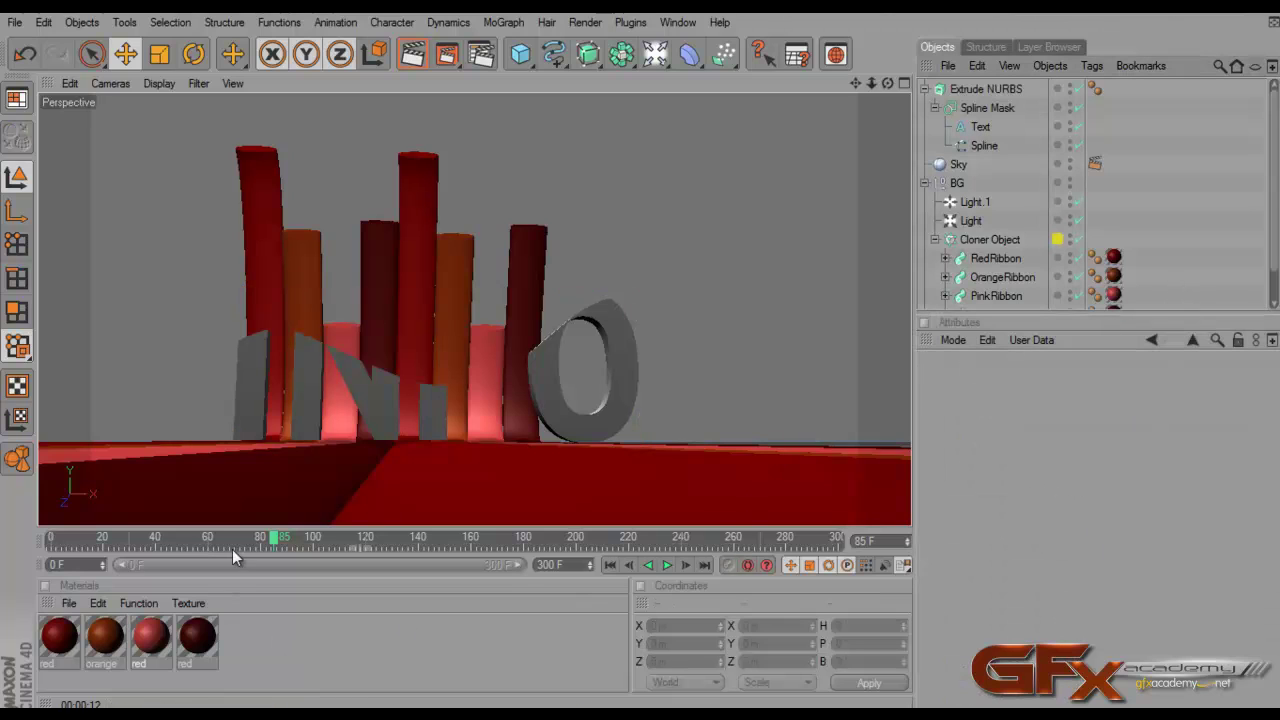
Go to frame 86 and set the Extrude NURBS movement in Z to 10 m
{"action": "mouse_move", "coordinate": [272, 540]}
{"action": "left_mouse_down"}
{"action": "mouse_move", "coordinate": [205, 542]}
{"action": "mouse_move", "coordinate": [301, 545]}
{"action": "mouse_move", "coordinate": [277, 541]}
{"action": "left_mouse_up"}
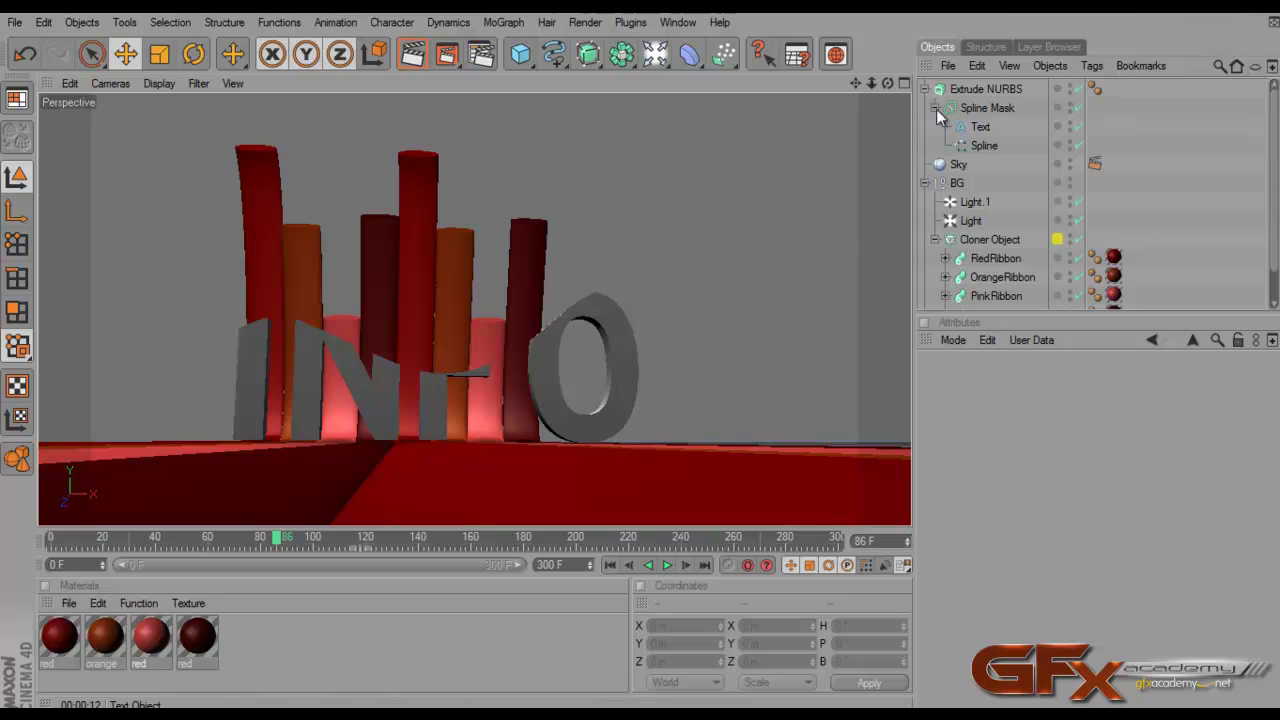
{"action": "left_click", "coordinate": [978, 89]}
{"action": "left_click", "coordinate": [1150, 423]}
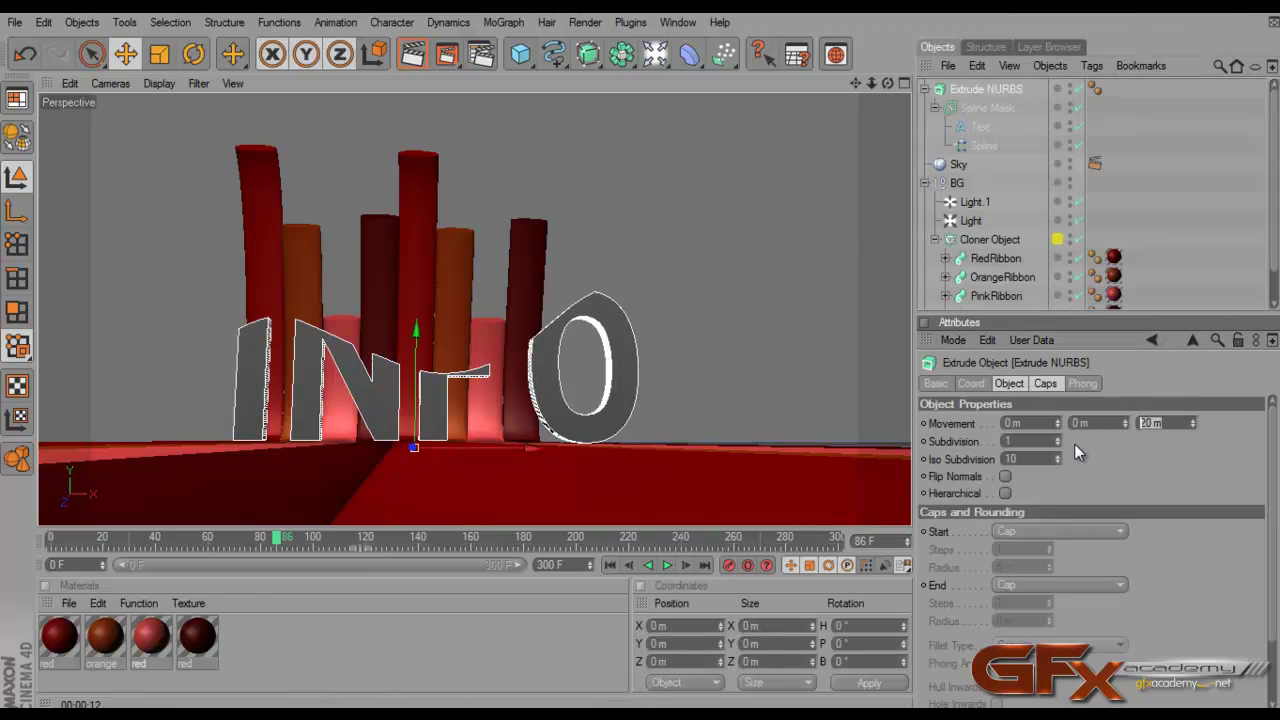
{"action": "type", "text": "10"}
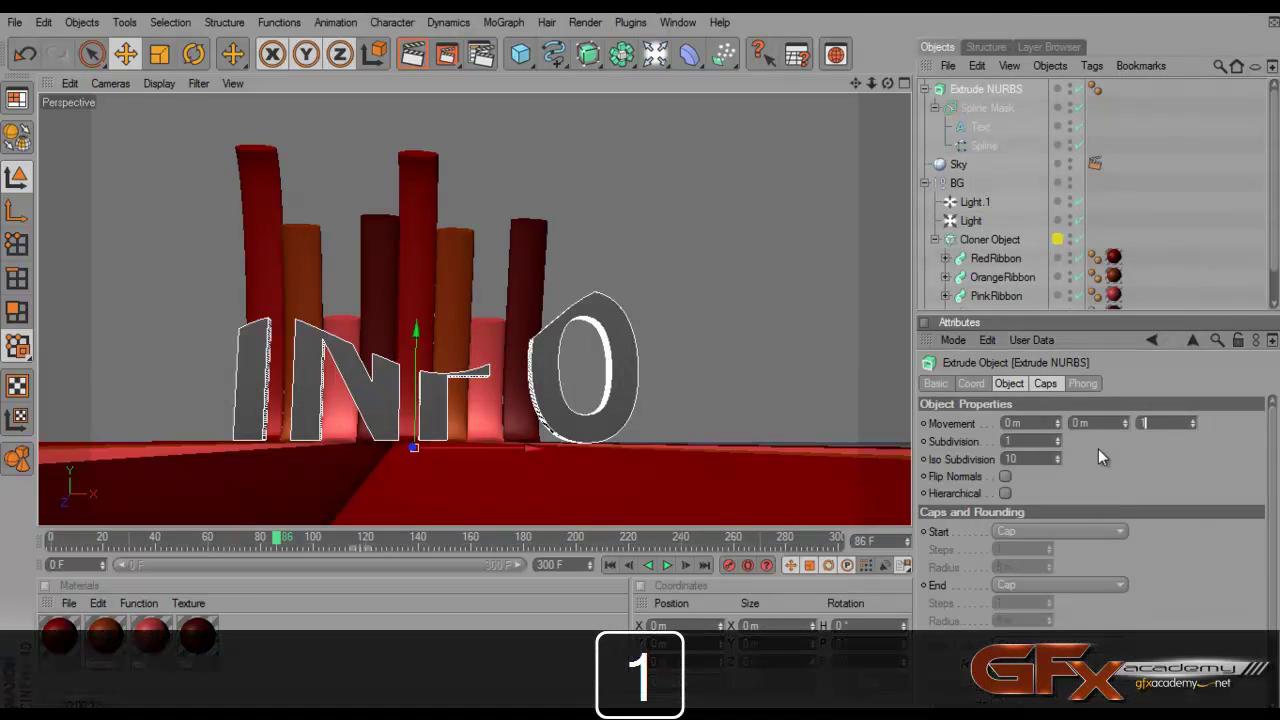
{"action": "key", "text": "Return"}
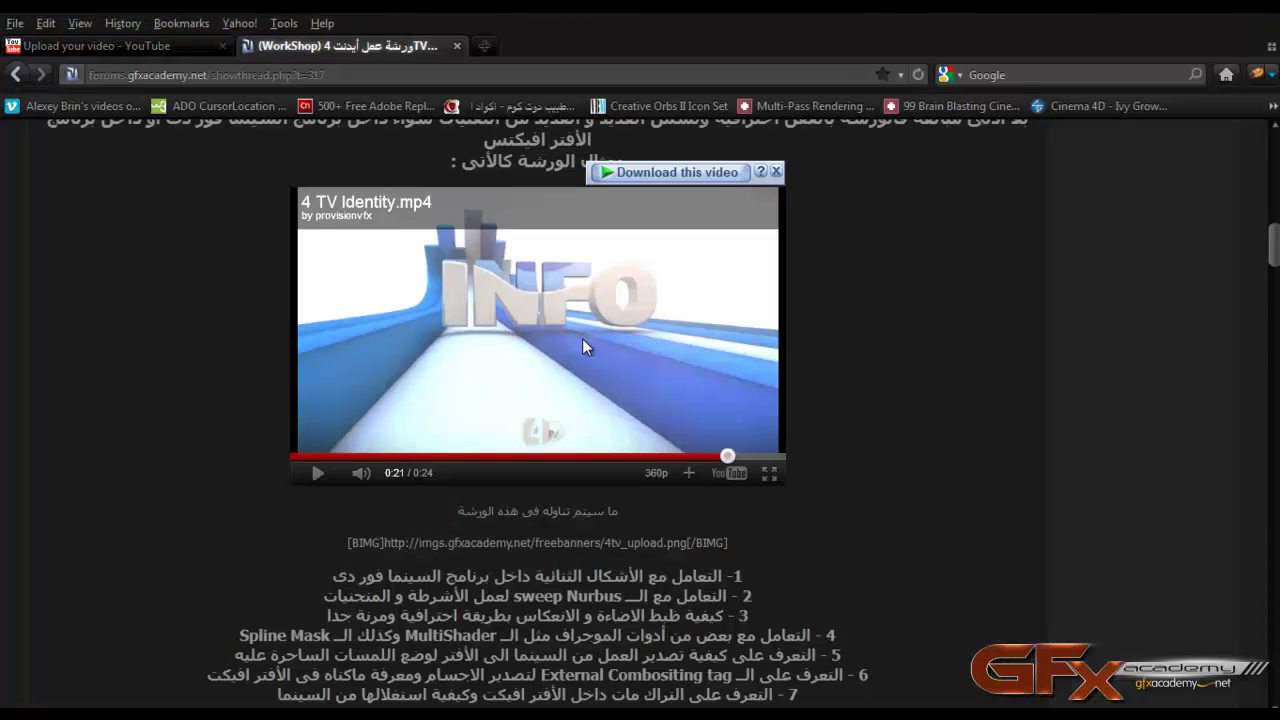
Switch to the browser and scrub the 4 TV Identity reference video around 0:20 to study the INFO letters' reveal
{"action": "left_click", "coordinate": [700, 457]}
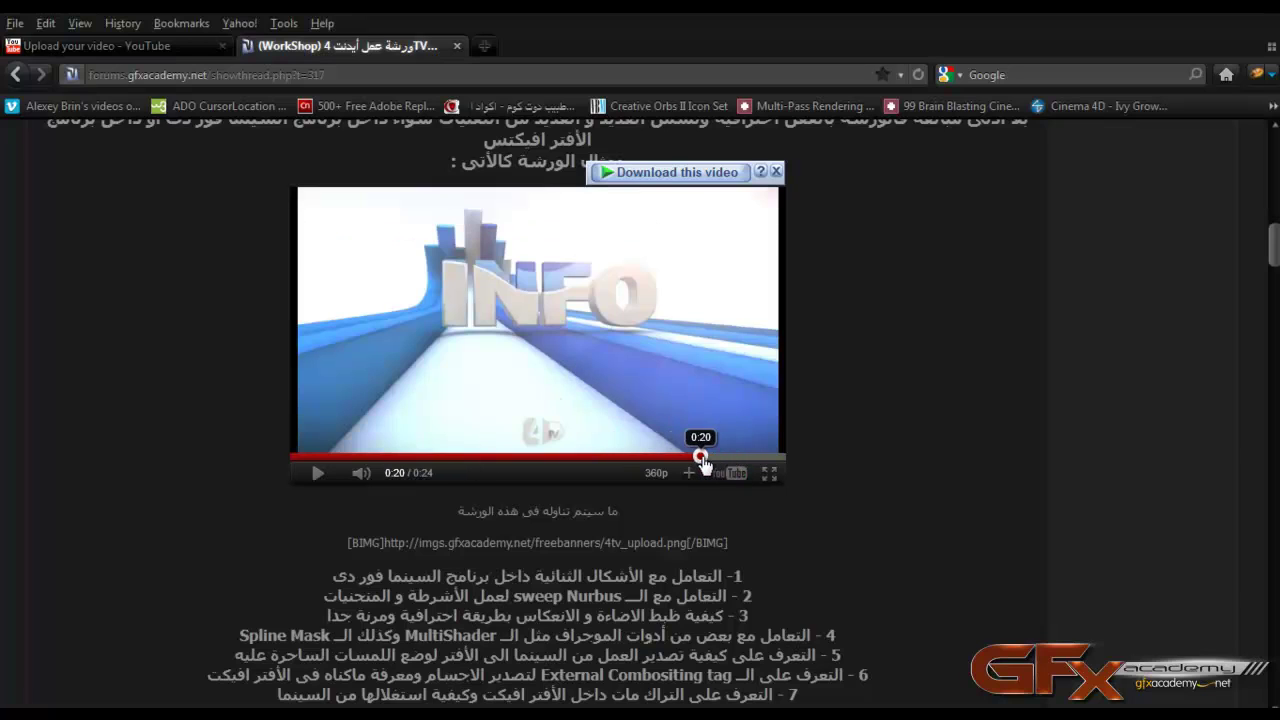
{"action": "left_click_drag", "start_coordinate": [701, 458], "coordinate": [683, 457]}
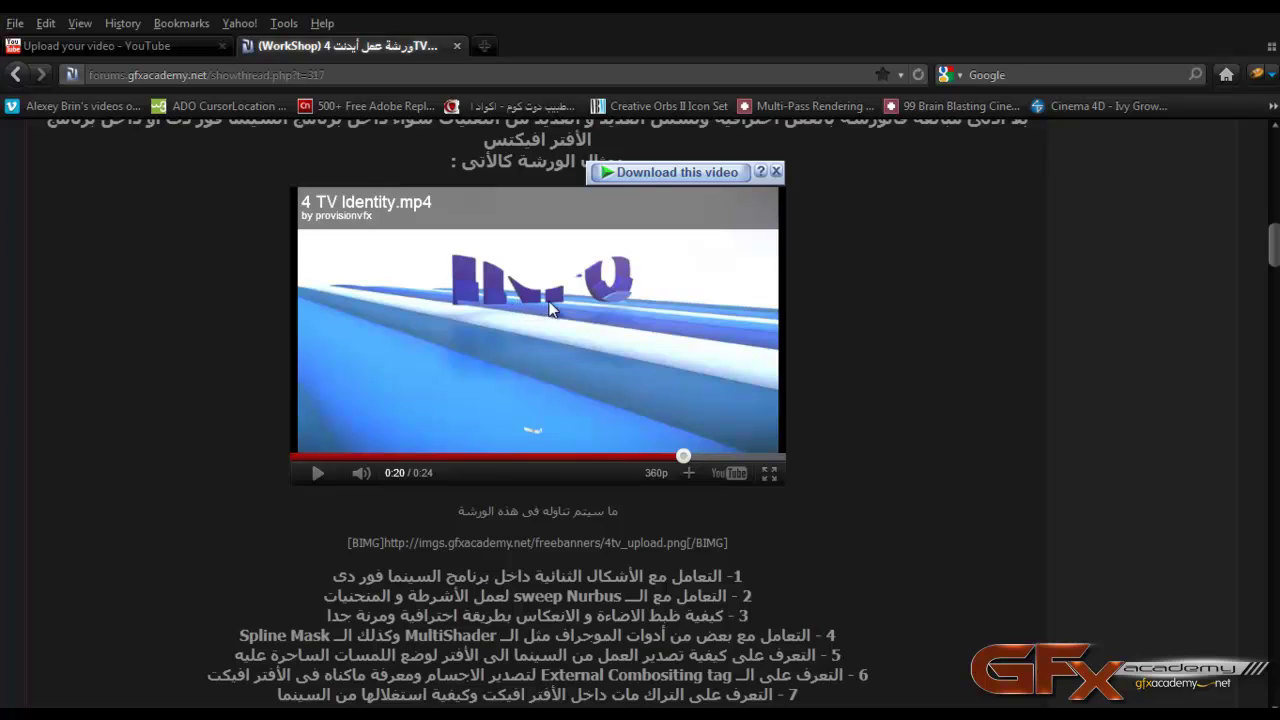
{"action": "left_click", "coordinate": [320, 479]}
{"action": "left_click", "coordinate": [320, 479]}
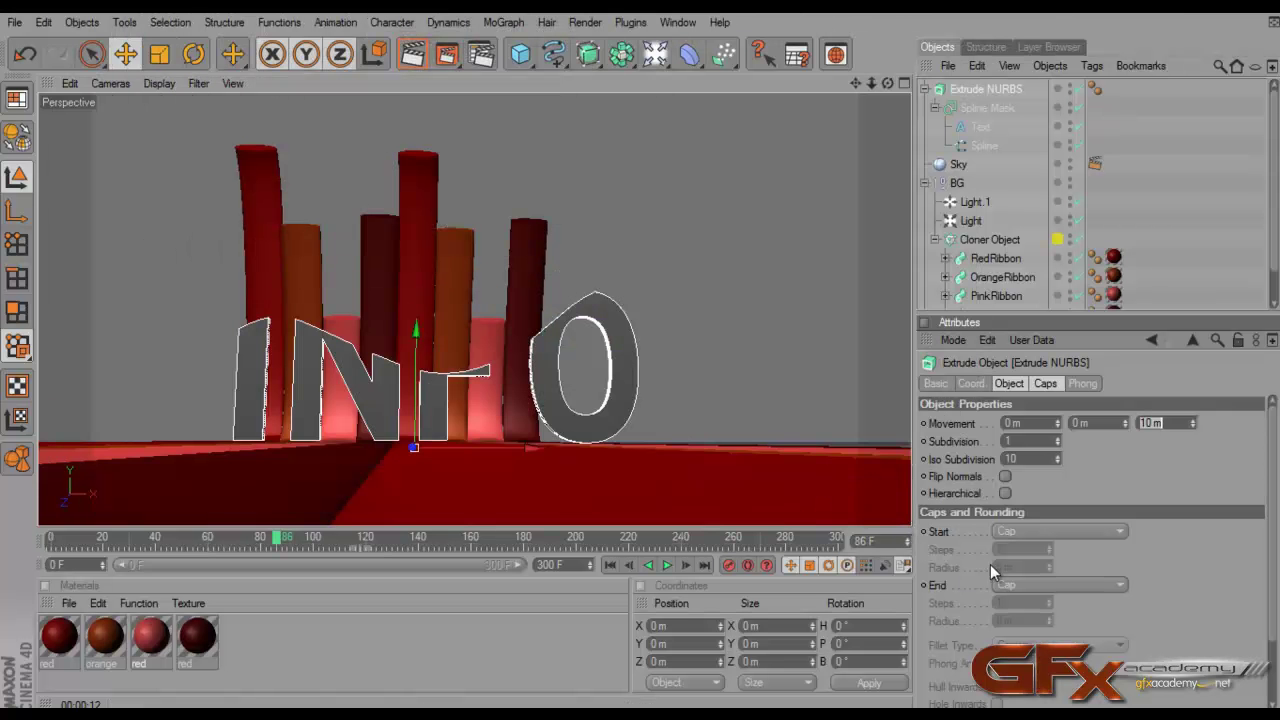
Back in Cinema 4D, set the Extrude NURBS start and end to Fillet Cap with a radius of 2 m each
{"action": "left_click", "coordinate": [1037, 531]}
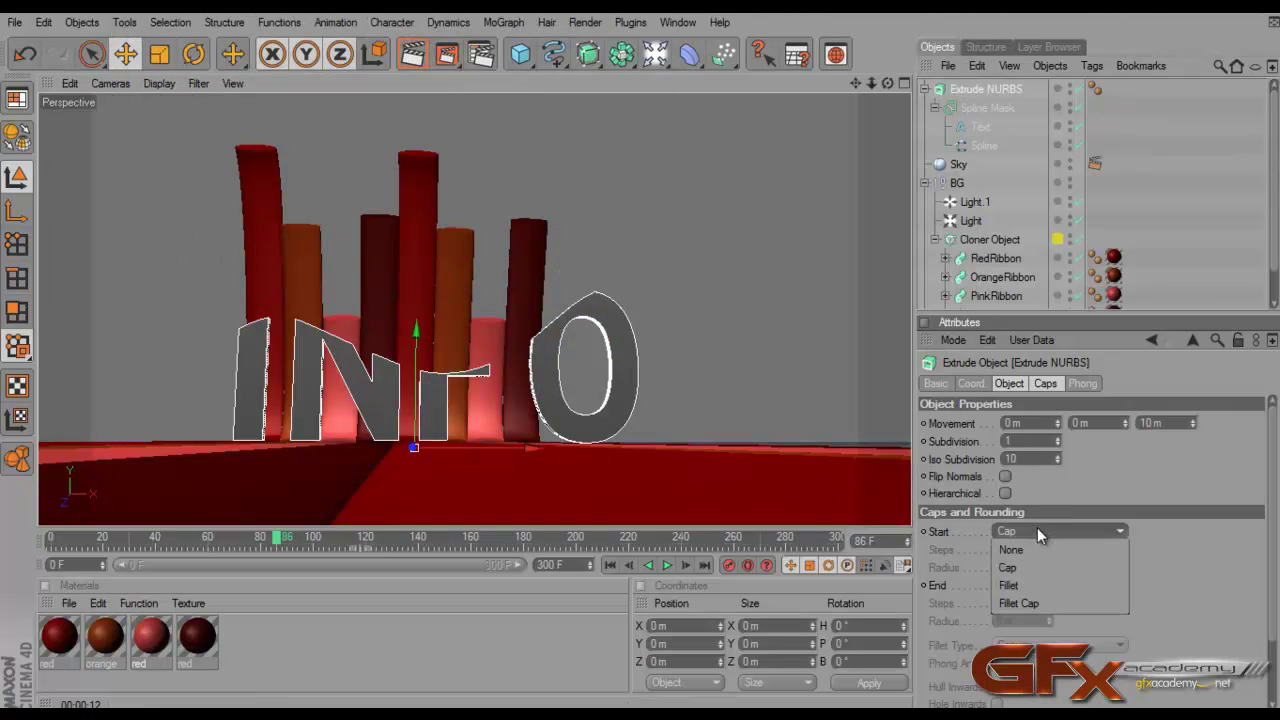
{"action": "left_click", "coordinate": [1019, 603]}
{"action": "left_click", "coordinate": [1034, 586]}
{"action": "left_click", "coordinate": [1019, 657]}
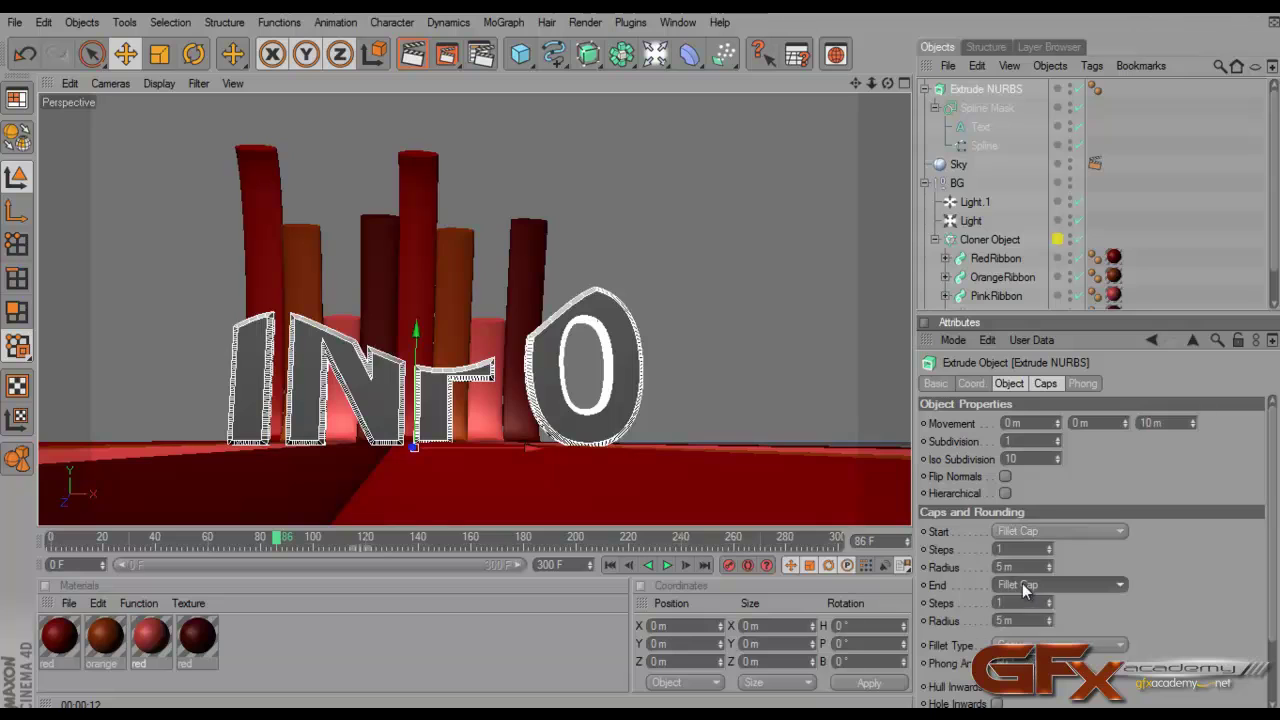
{"action": "left_click", "coordinate": [1025, 567]}
{"action": "type", "text": "2"}
{"action": "key", "text": "Return"}
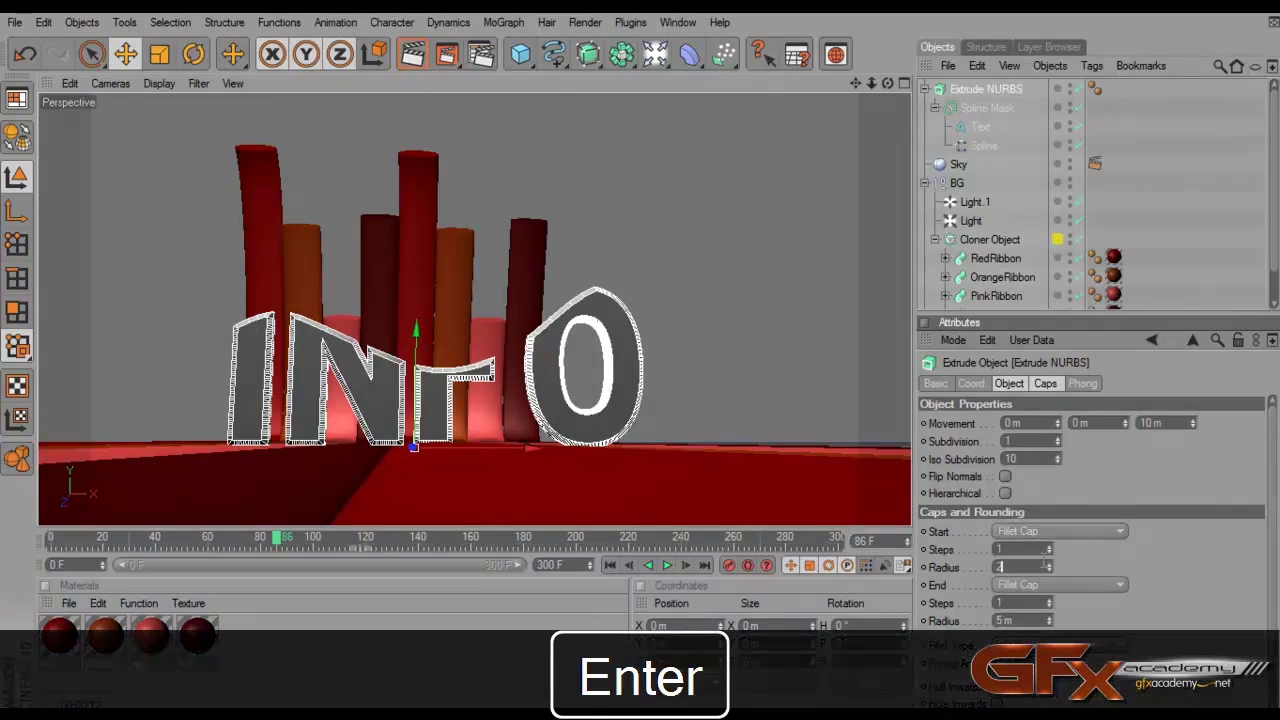
{"action": "left_click", "coordinate": [1025, 620]}
{"action": "type", "text": "2"}
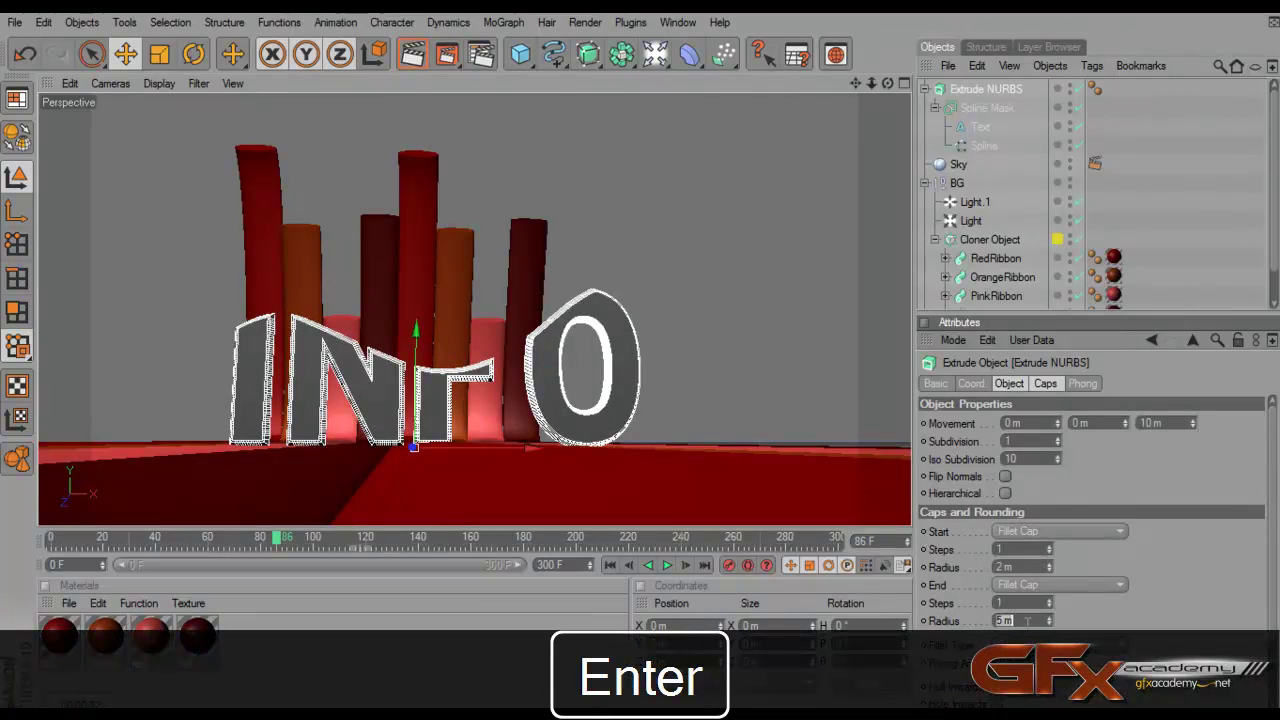
{"action": "key", "text": "Return"}
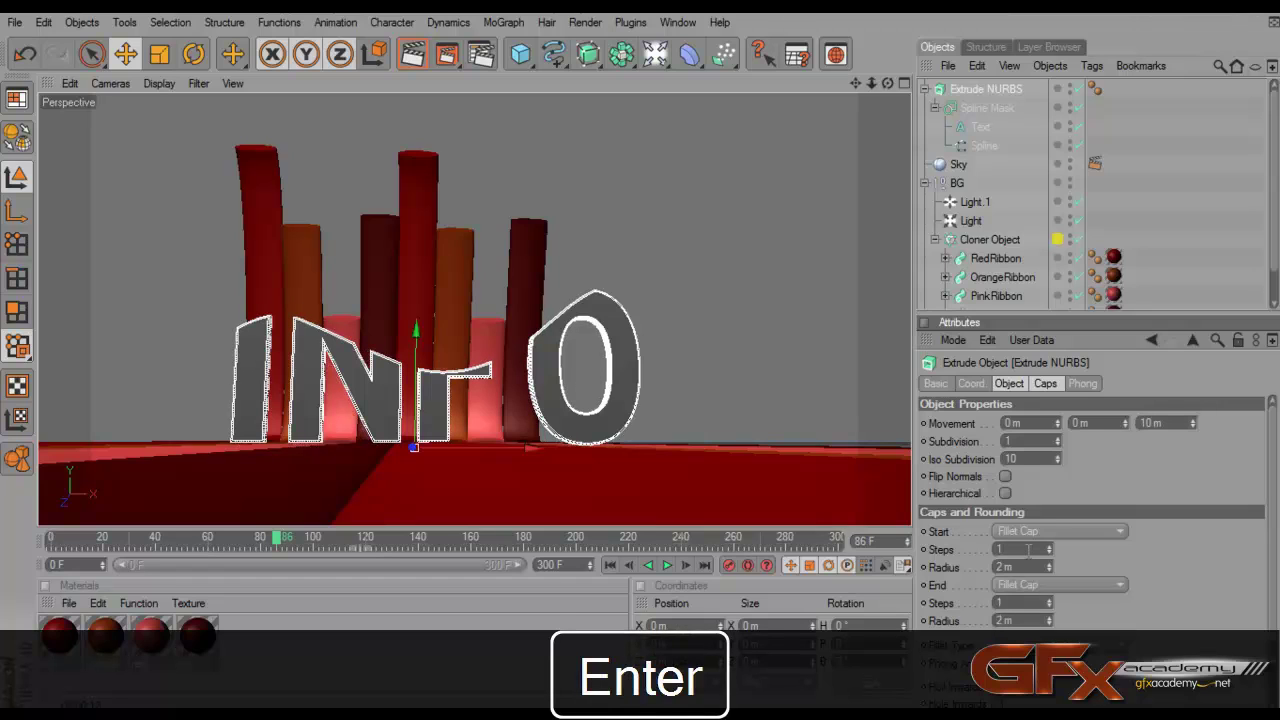
Set the start and end fillet steps of the Extrude NURBS to 4 and deselect the object
{"action": "left_click", "coordinate": [1027, 549]}
{"action": "type", "text": "4"}
{"action": "key", "text": "Return"}
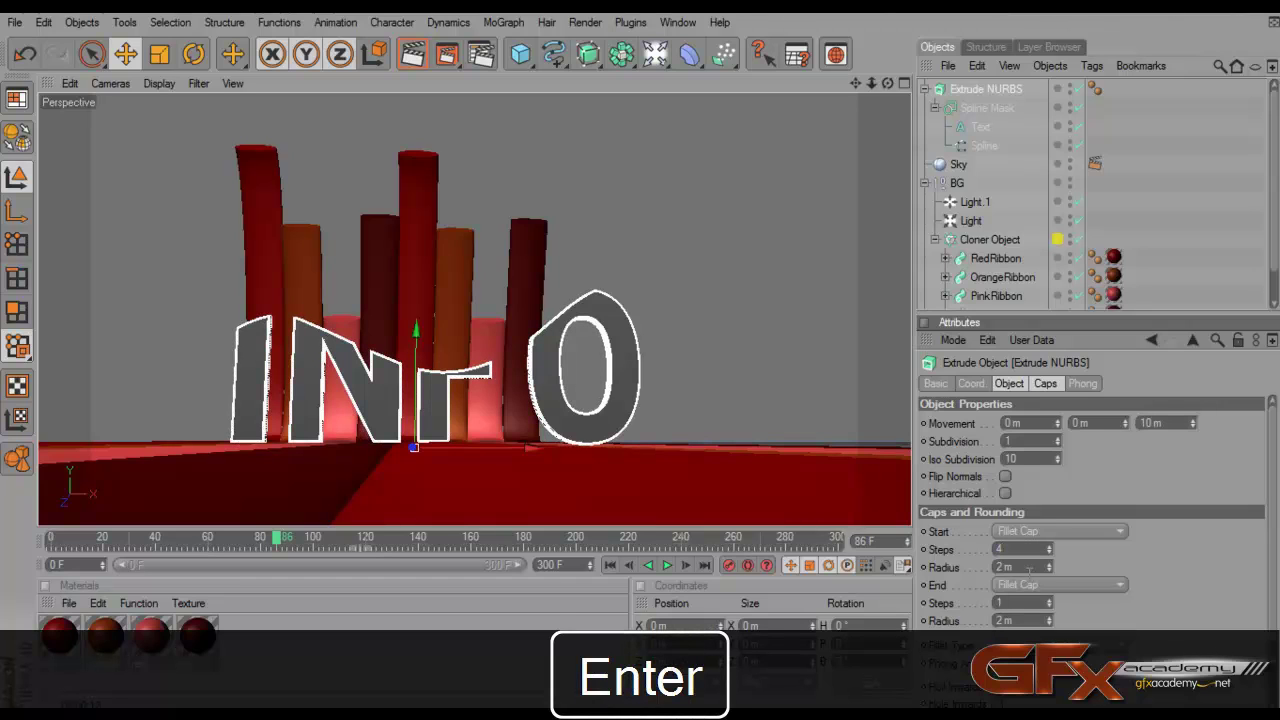
{"action": "type", "text": "4"}
{"action": "key", "text": "Return"}
{"action": "left_click", "coordinate": [714, 365]}
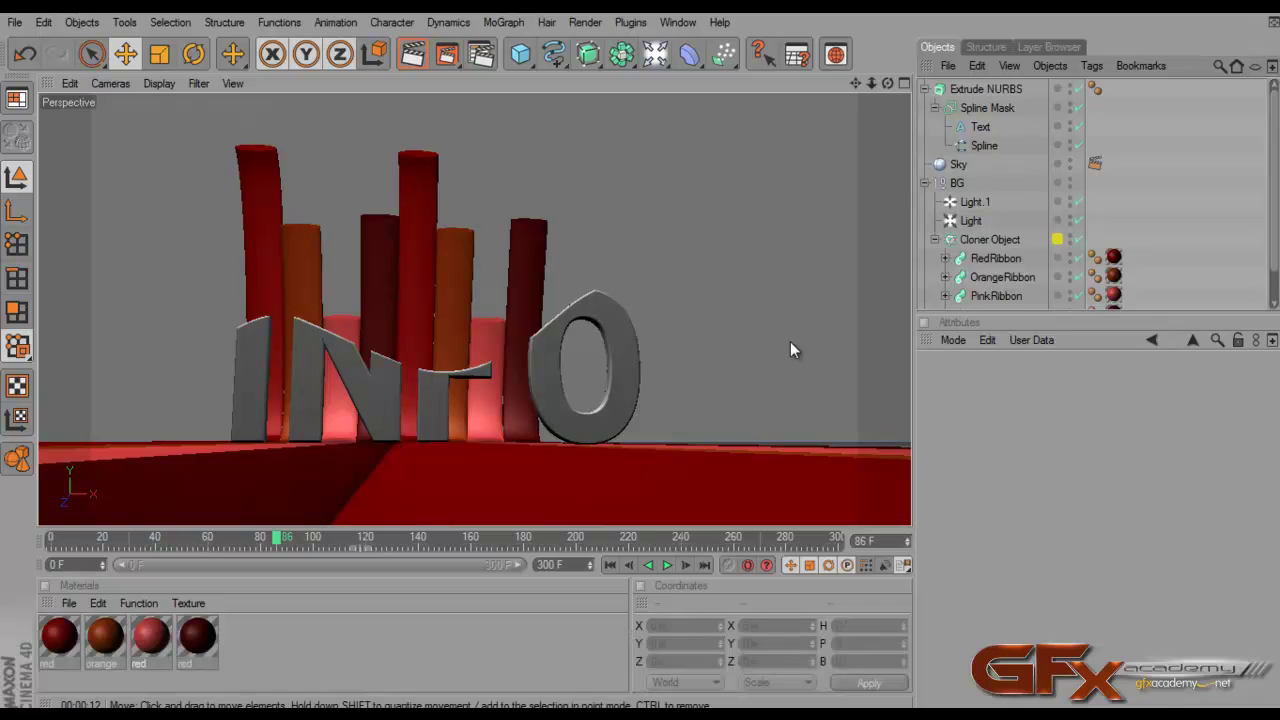
Collapse the Extrude NURBS and BG hierarchies in the object list and give the list more height
{"action": "left_click", "coordinate": [925, 89]}
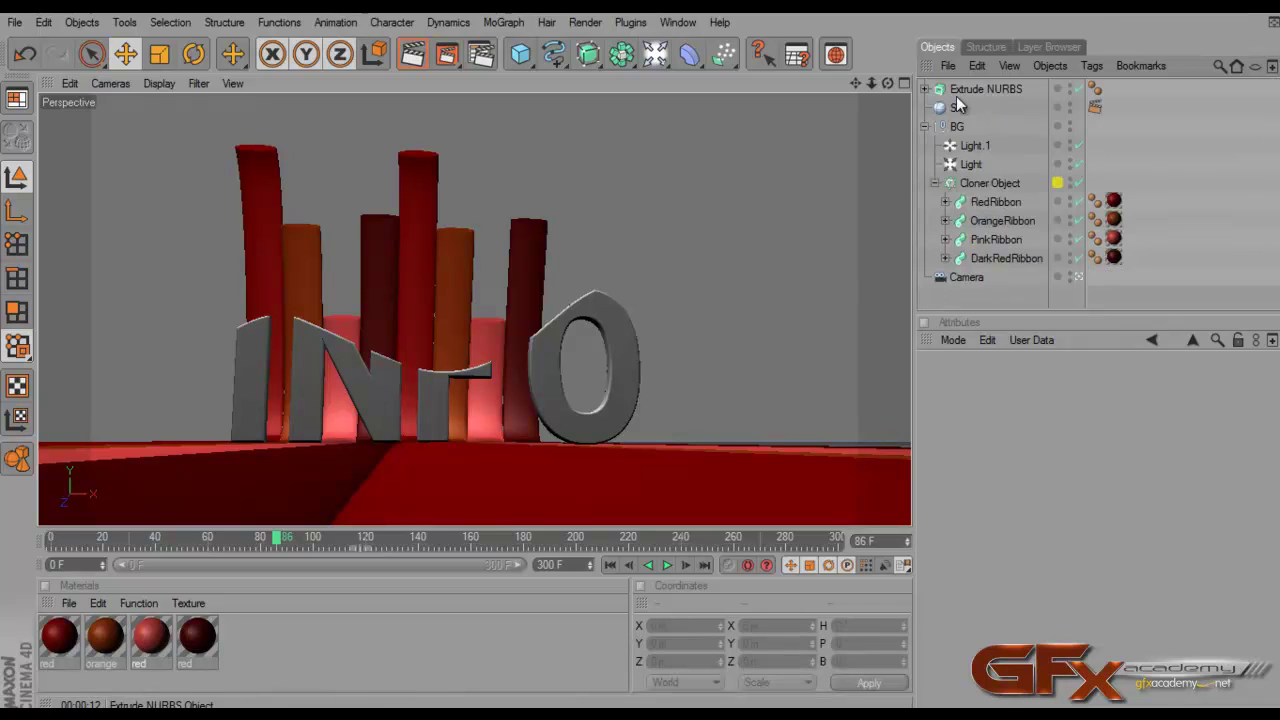
{"action": "left_click", "coordinate": [956, 95]}
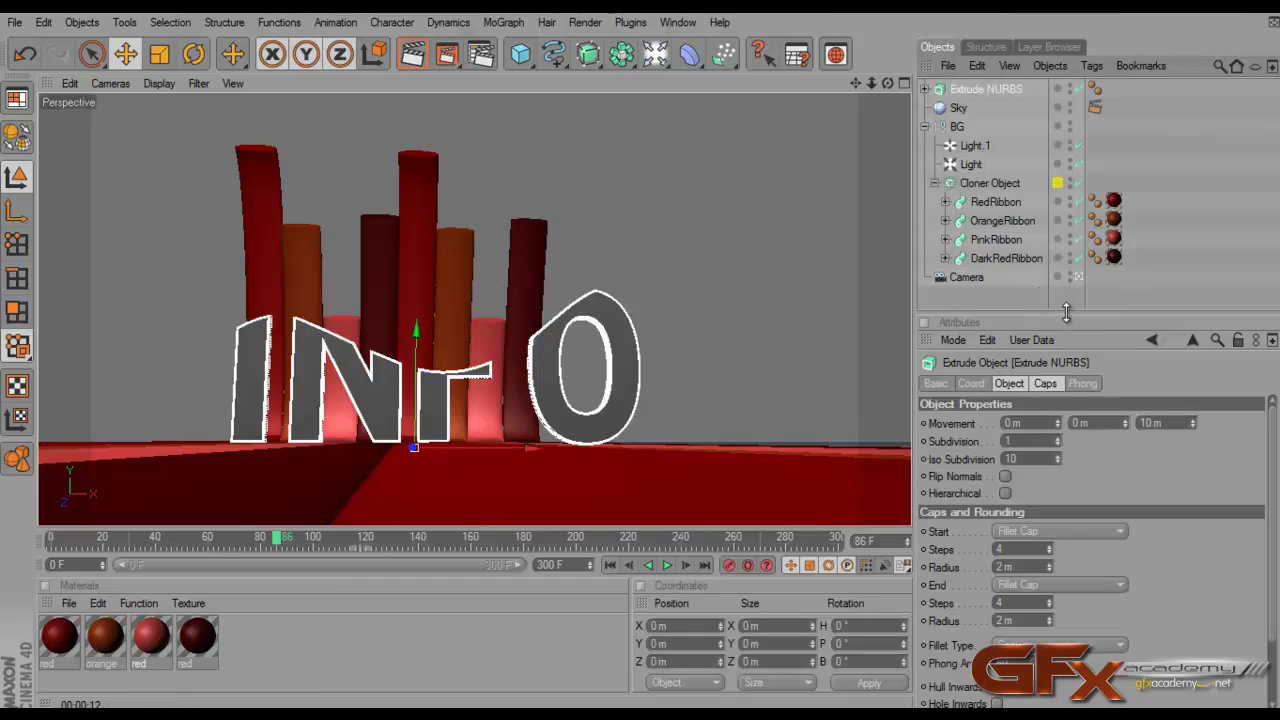
{"action": "left_click_drag", "start_coordinate": [1066, 313], "coordinate": [1062, 336]}
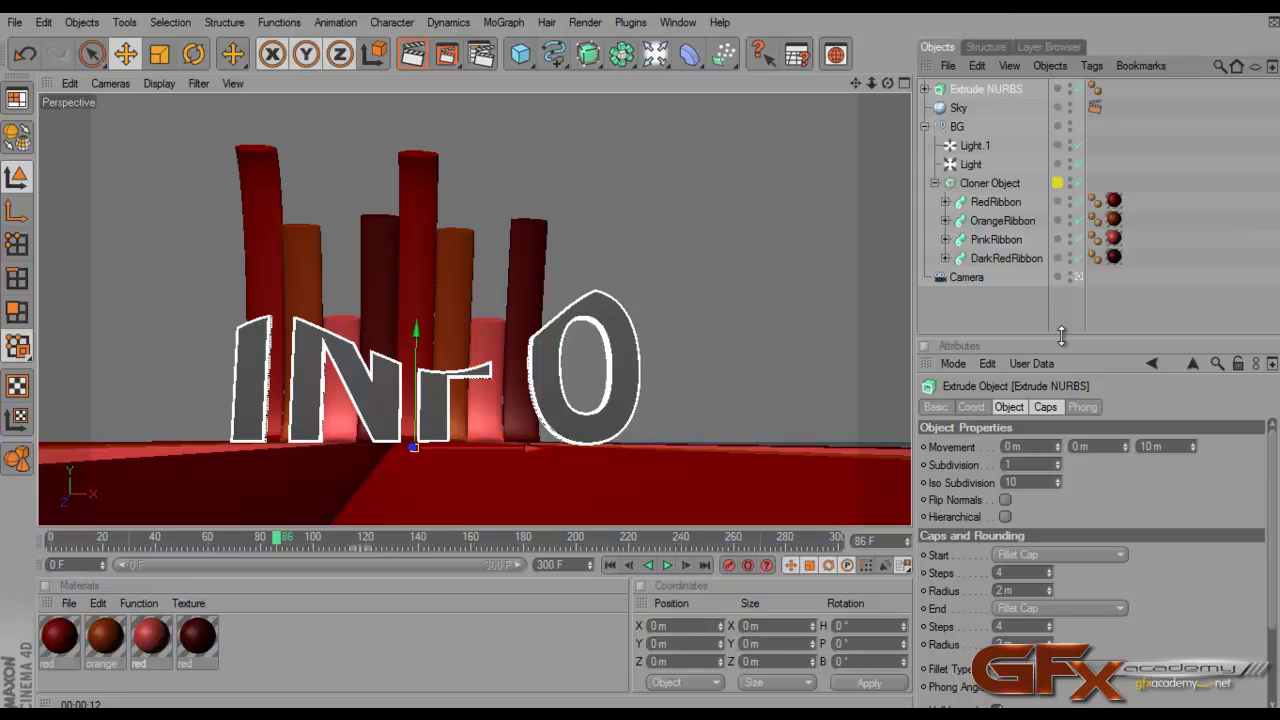
{"action": "left_click", "coordinate": [925, 126]}
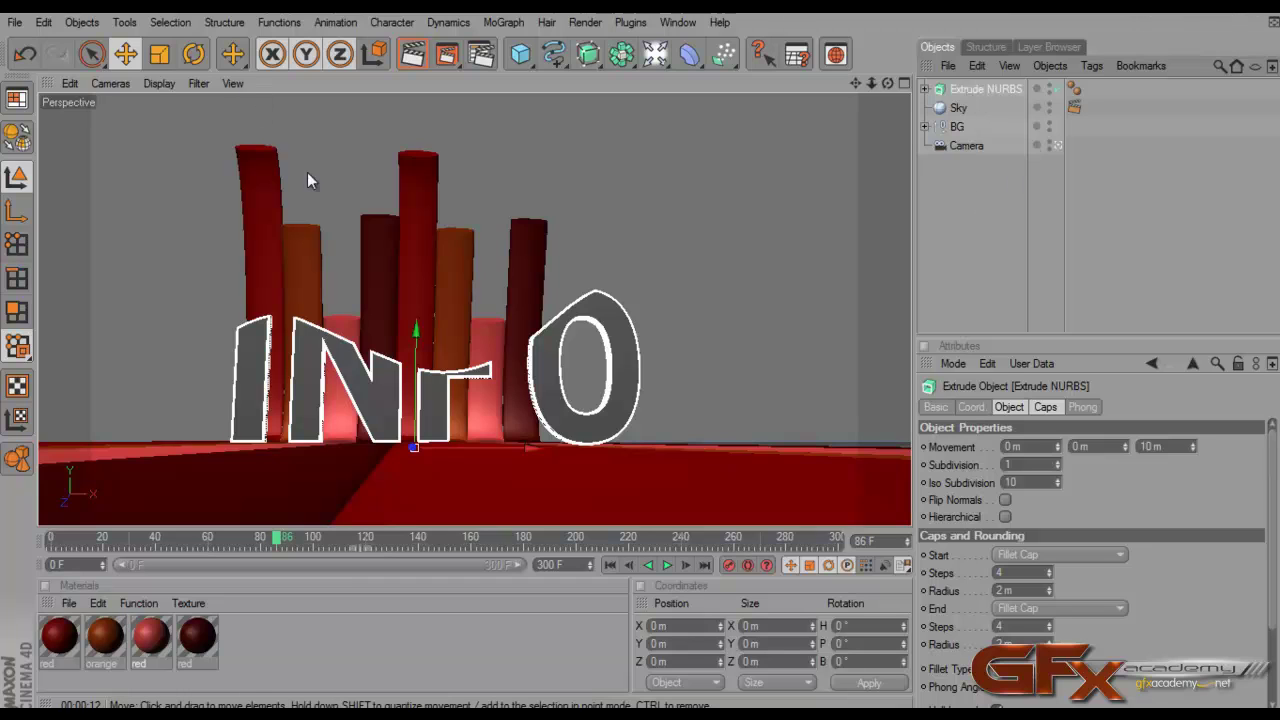
Add a MoGraph Cloner Object and nest the Extrude NURBS inside it
{"action": "left_click", "coordinate": [224, 24]}
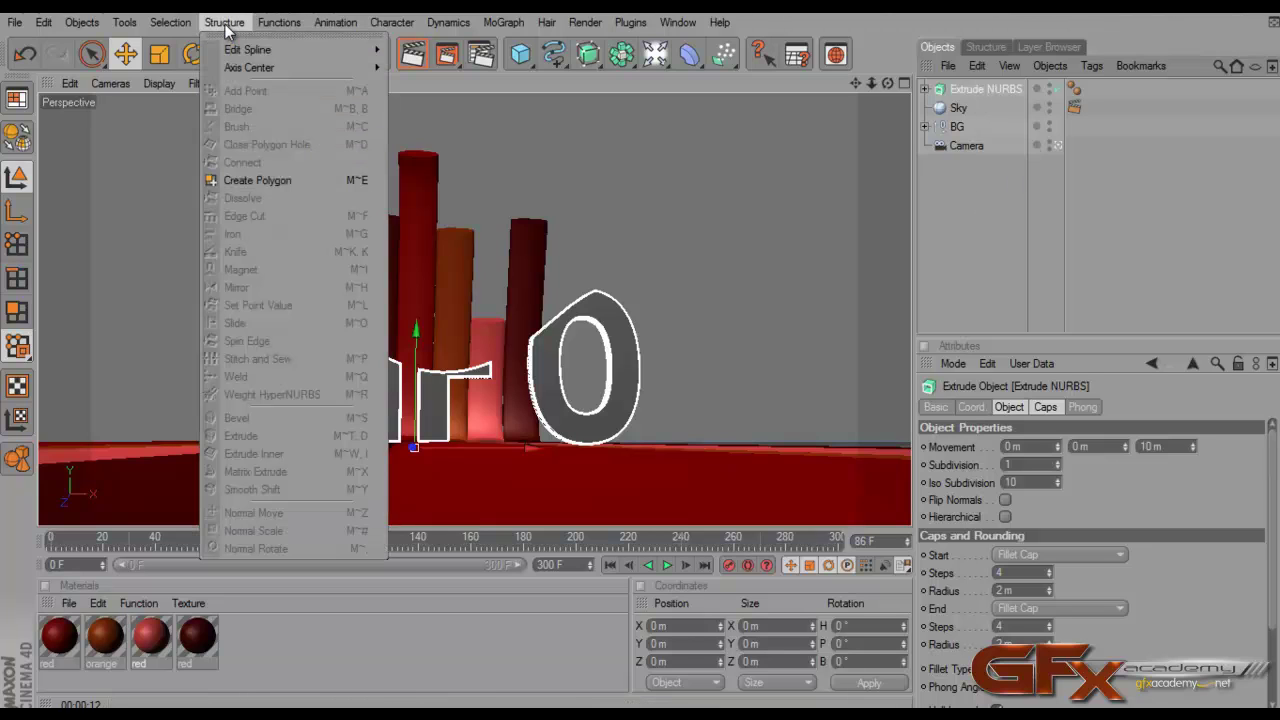
{"action": "mouse_move", "coordinate": [279, 24]}
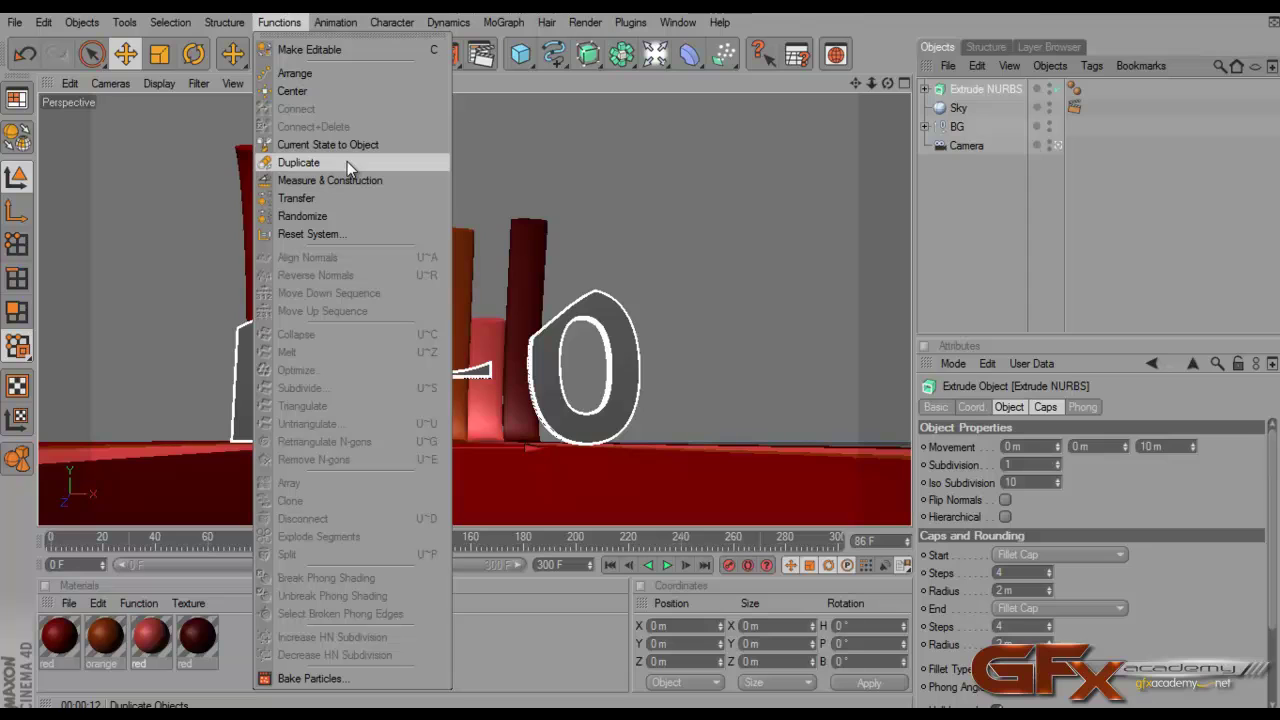
{"action": "left_click", "coordinate": [503, 22]}
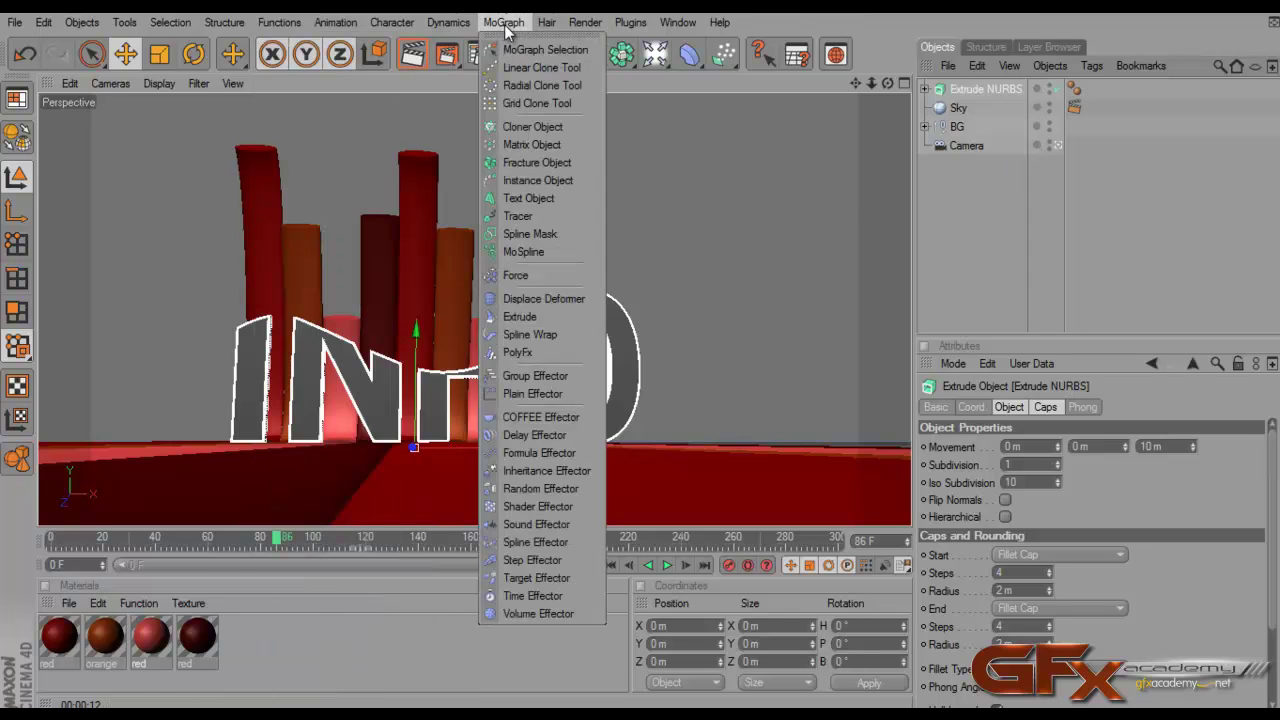
{"action": "left_click", "coordinate": [528, 130]}
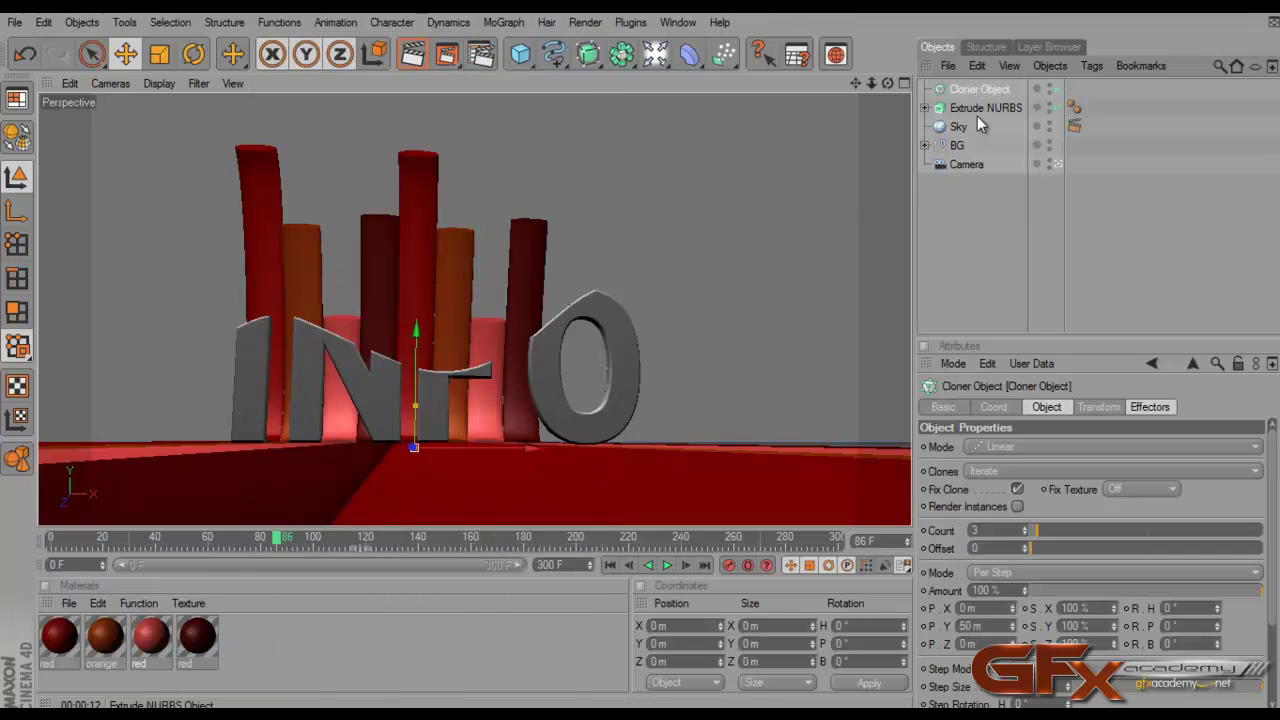
{"action": "left_click_drag", "start_coordinate": [963, 110], "coordinate": [975, 90]}
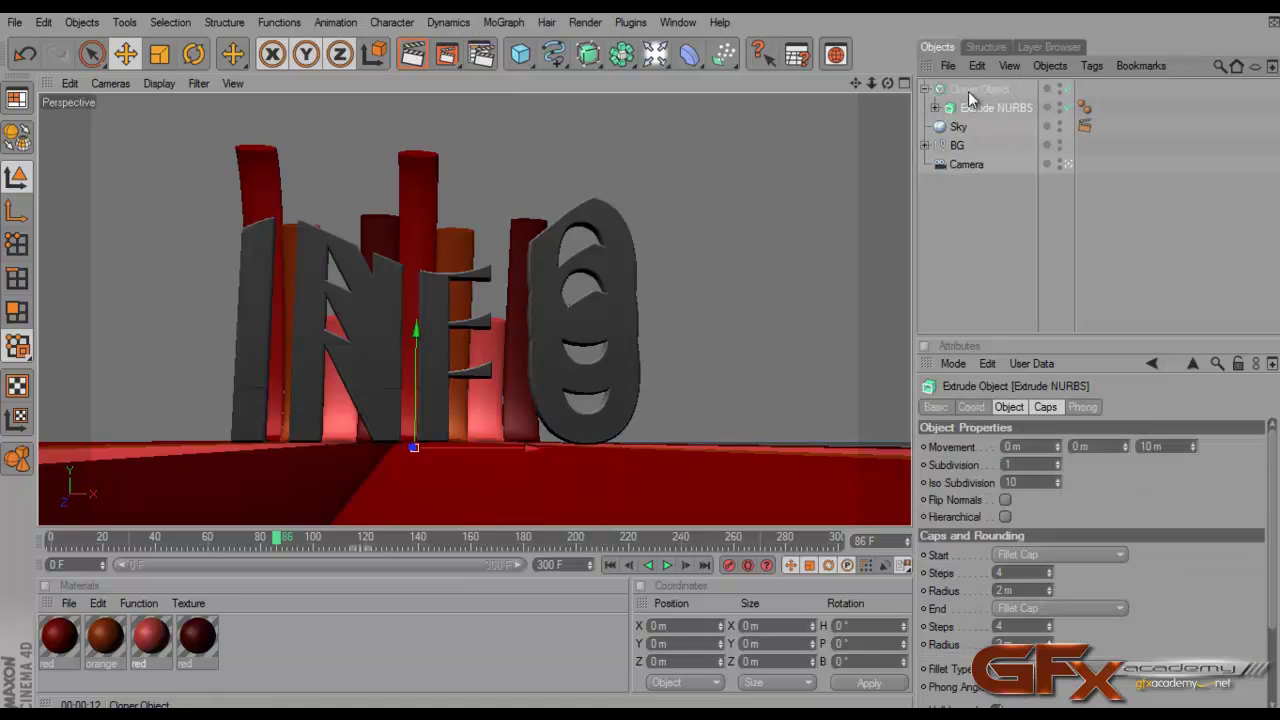
Enlarge the Cloner Object's settings area and set its P.Y offset per step to 0 m
{"action": "left_click", "coordinate": [976, 89]}
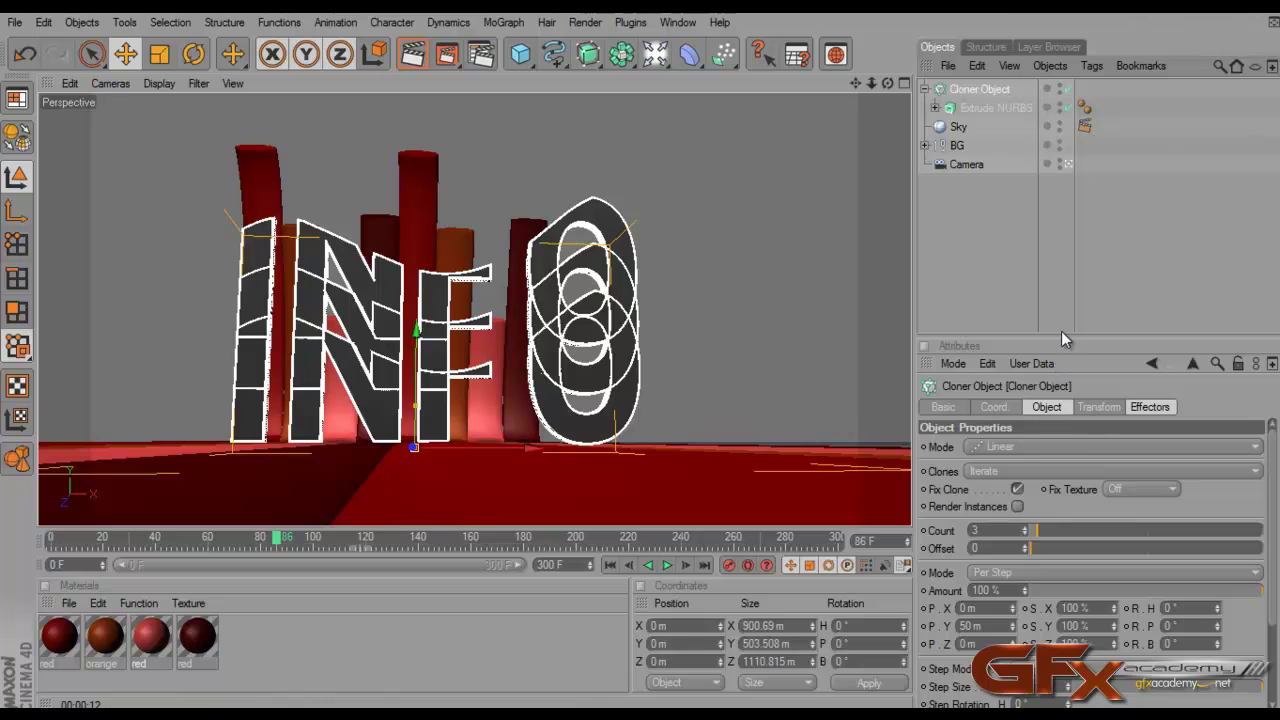
{"action": "left_click_drag", "start_coordinate": [1057, 335], "coordinate": [1057, 228]}
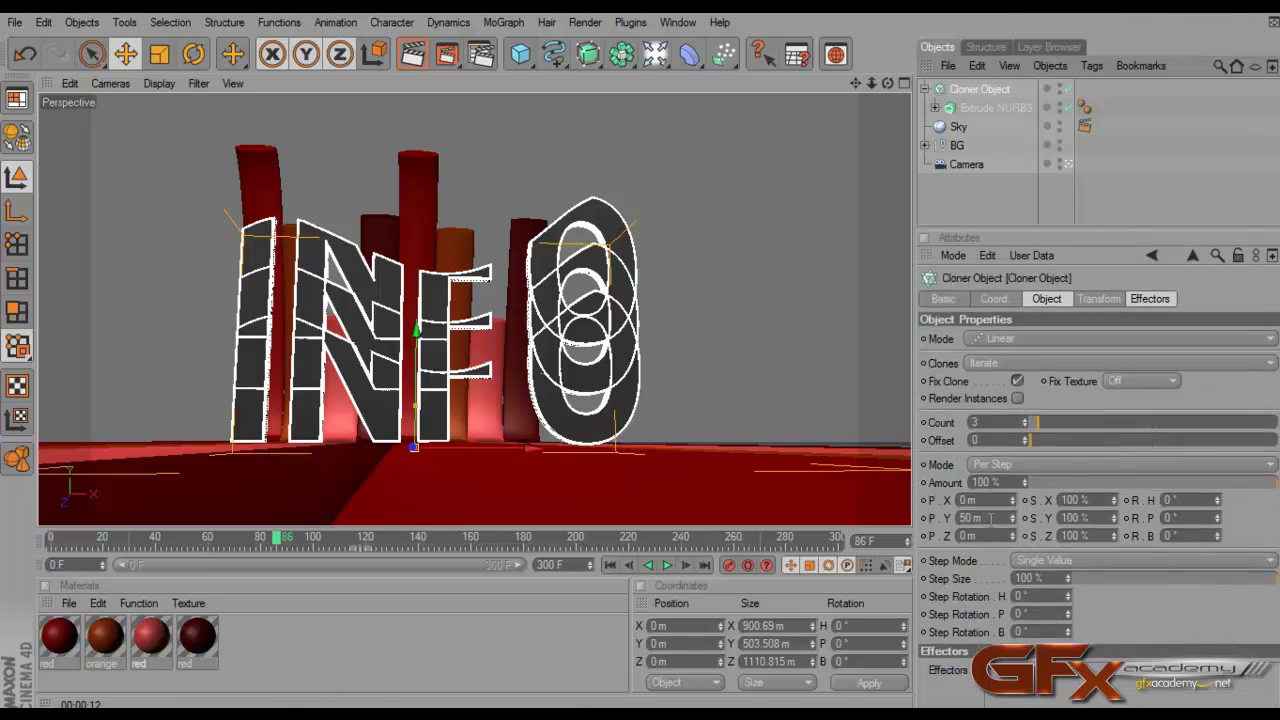
{"action": "type", "text": "0"}
{"action": "key", "text": "F9"}
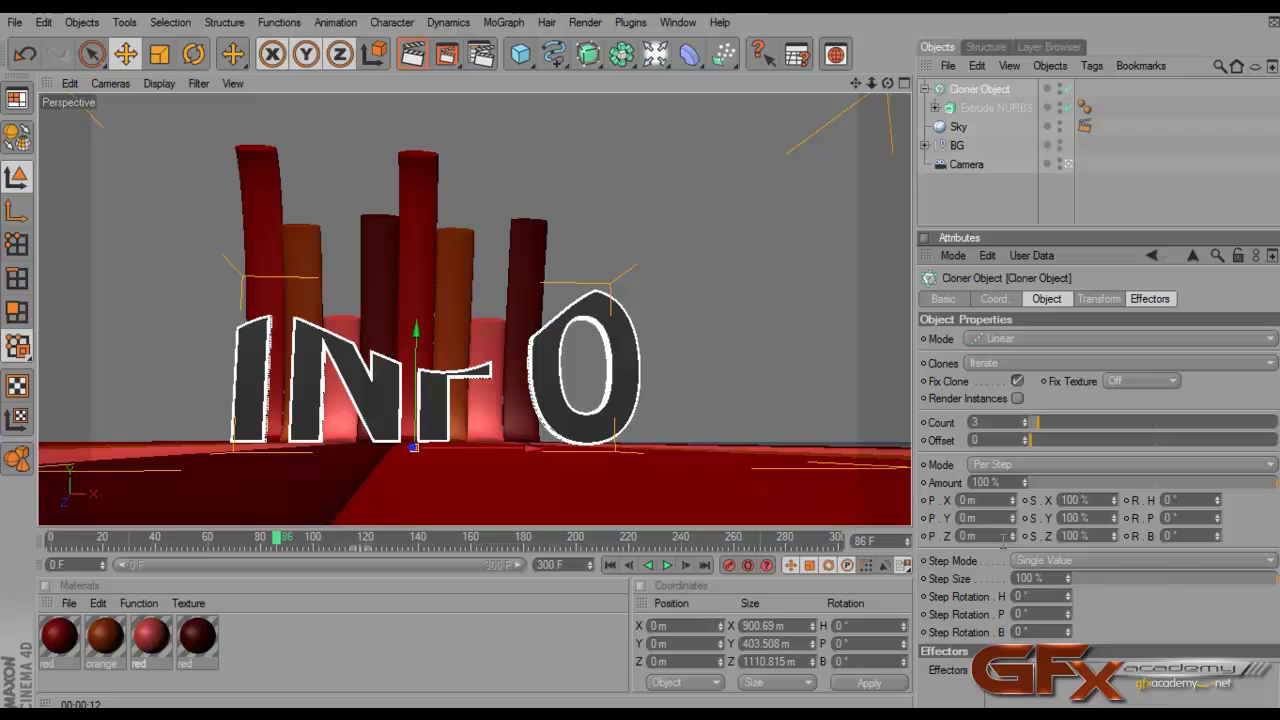
Switch to the browser and replay the reference video from 0:17, pausing at 0:20 to examine the layered INFO letters
{"action": "double_click", "coordinate": [966, 536]}
{"action": "key", "text": "F9"}
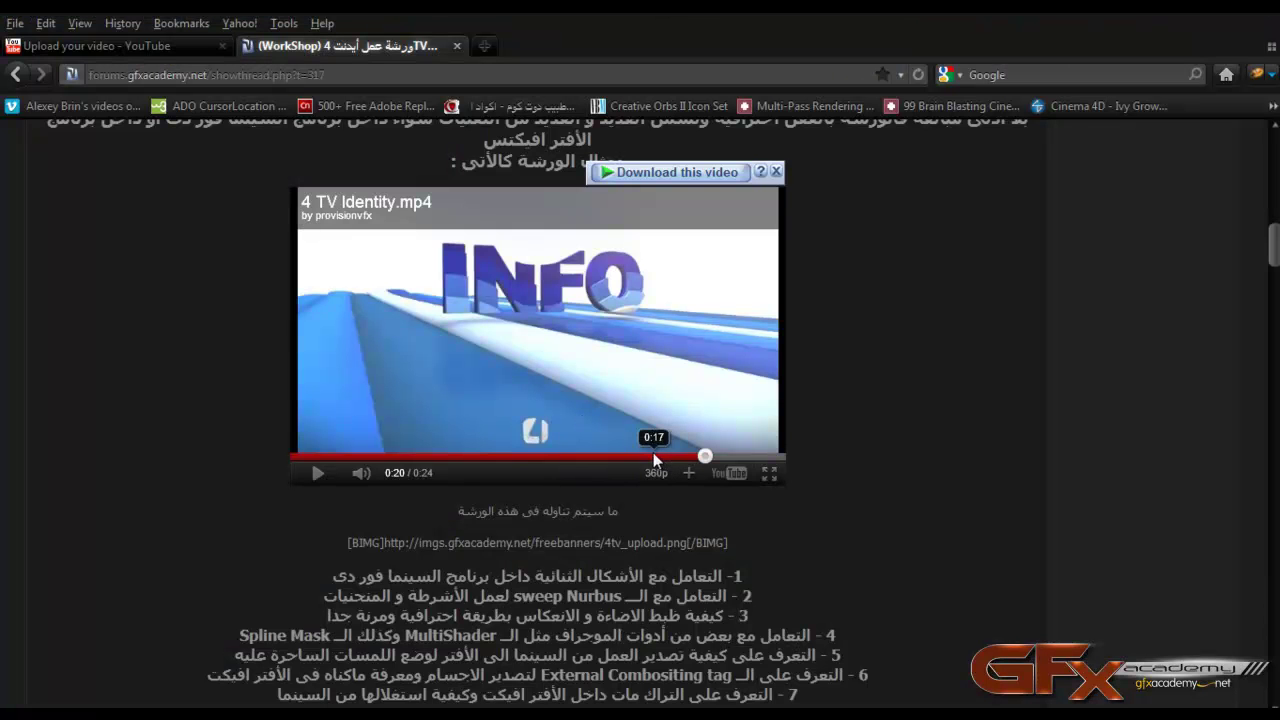
{"action": "left_click", "coordinate": [653, 457]}
{"action": "left_click", "coordinate": [317, 475]}
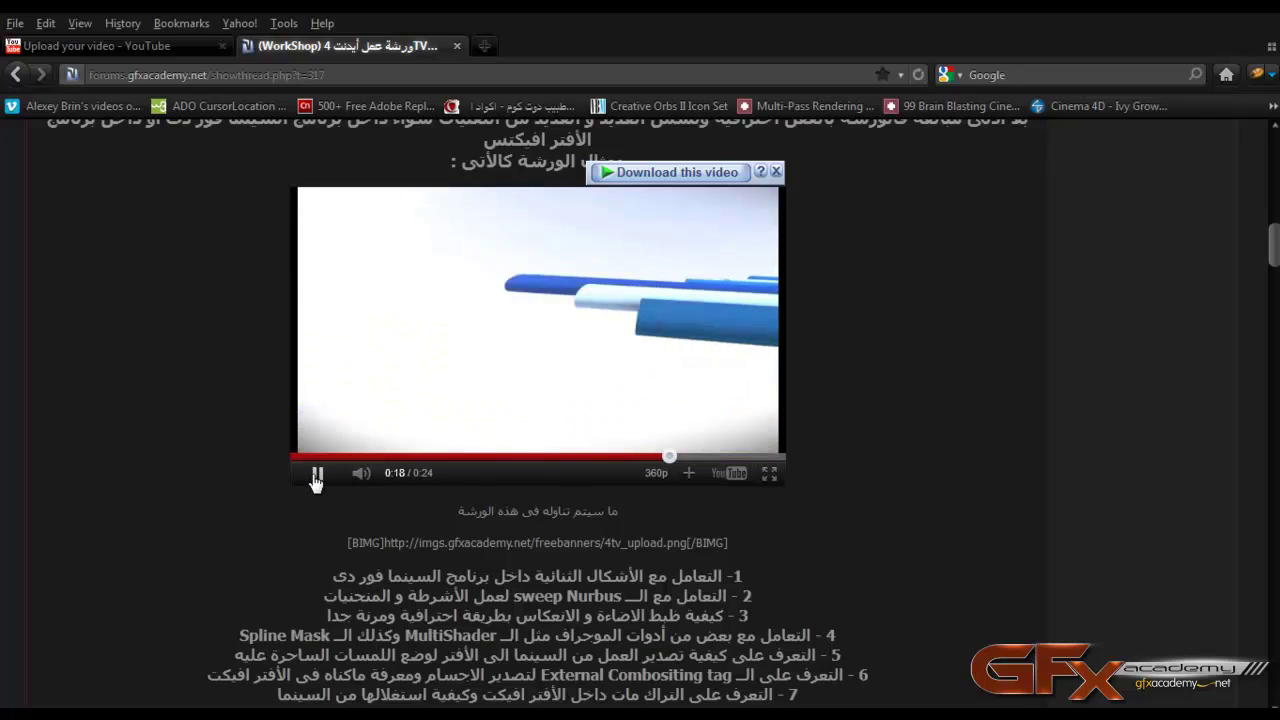
{"action": "left_click", "coordinate": [316, 478]}
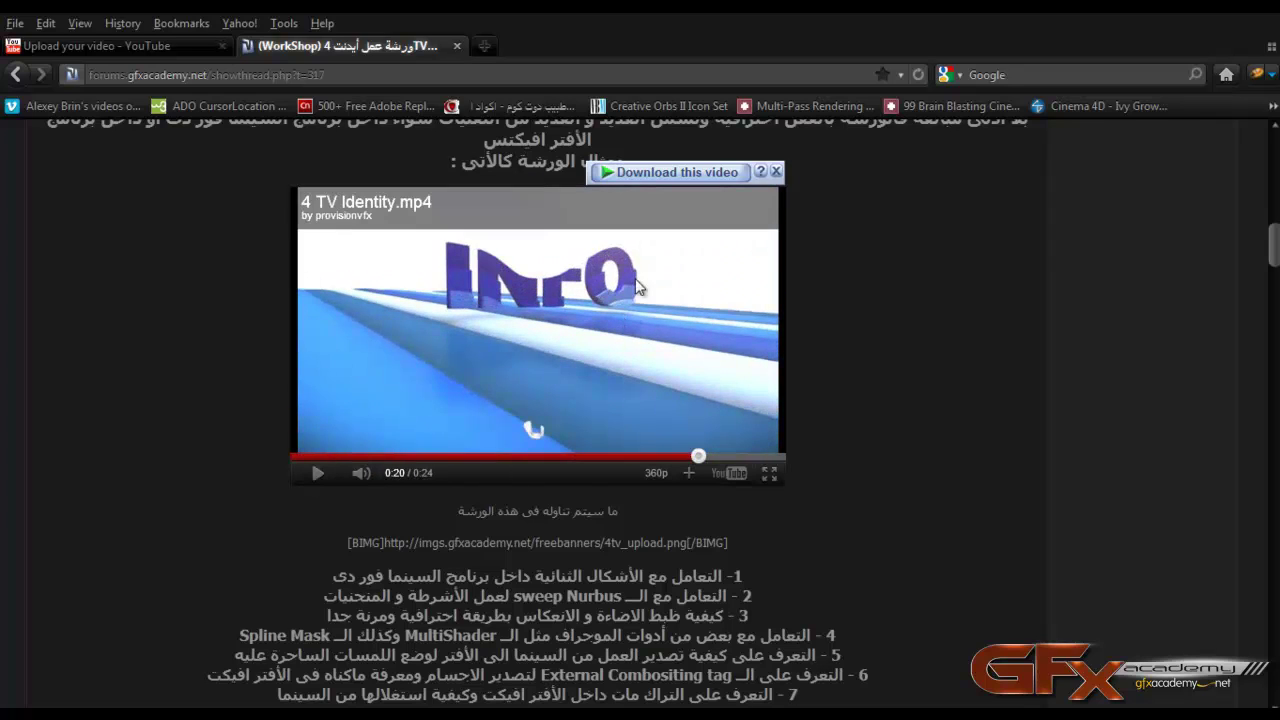
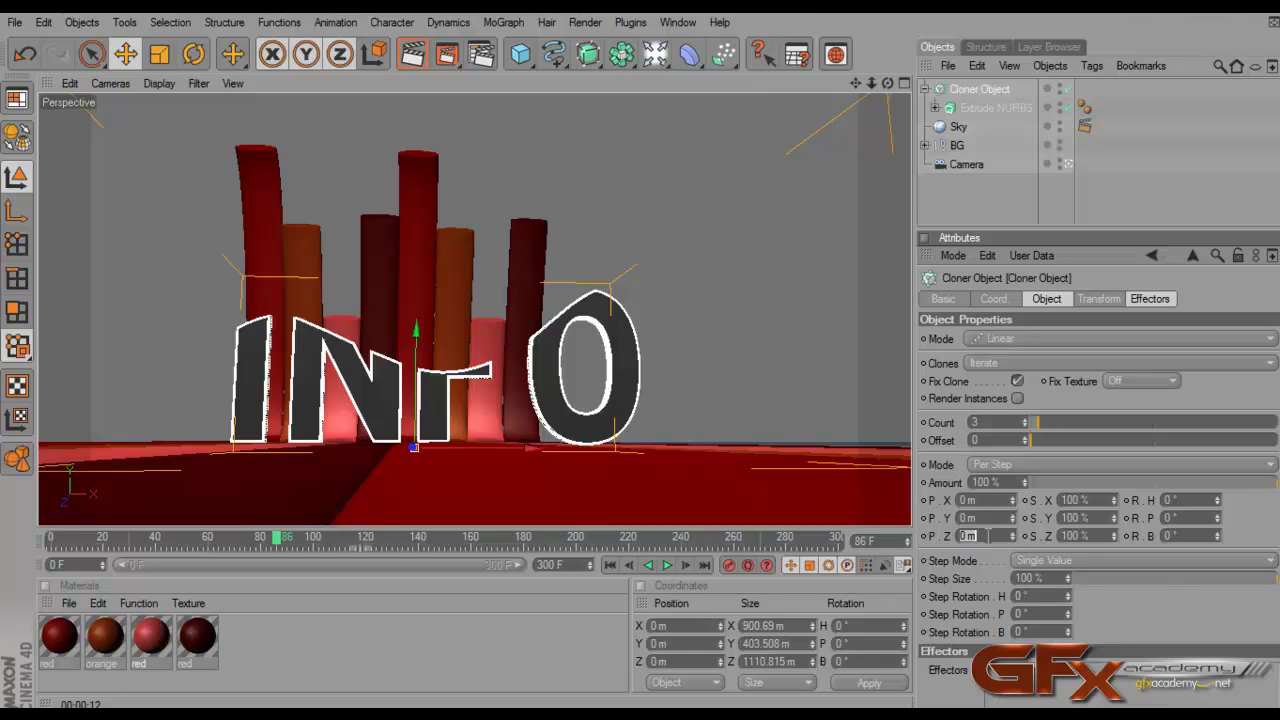
Back in Cinema 4D, check the Extrude NURBS depth and set the Cloner Object's P.Z offset per step to -11 m
{"action": "left_click", "coordinate": [1000, 108]}
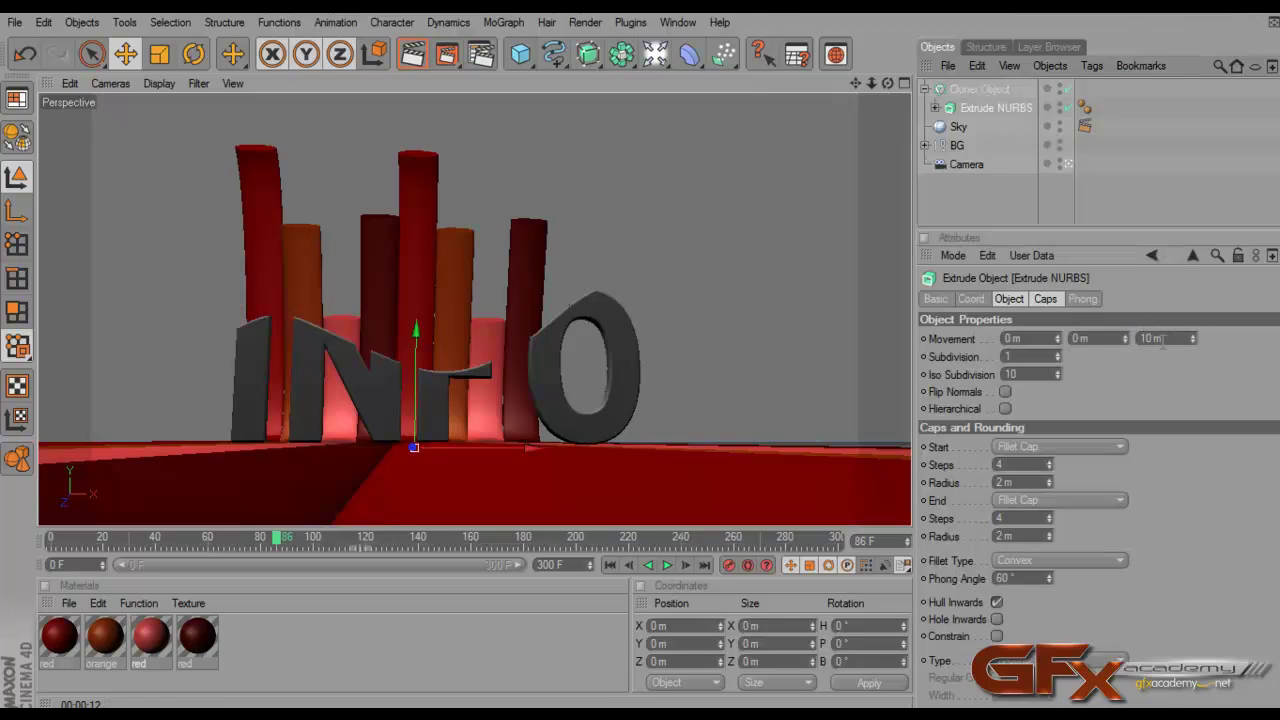
{"action": "left_click", "coordinate": [1001, 93]}
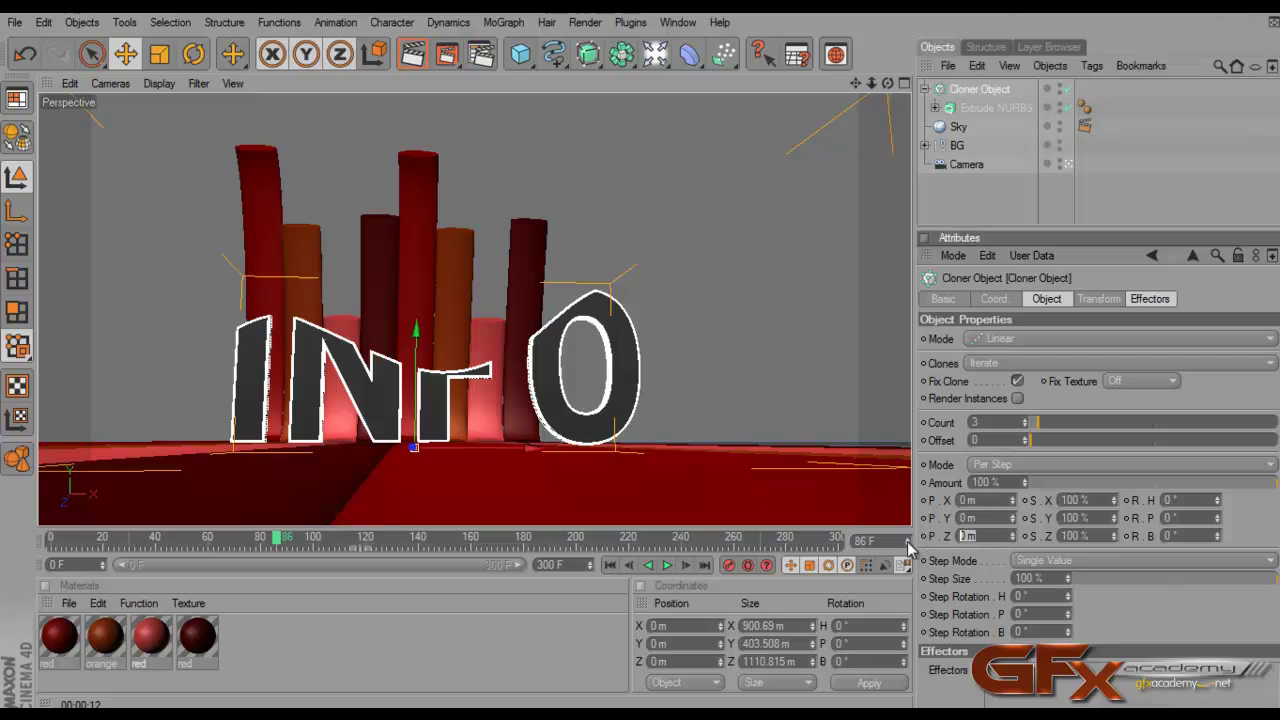
{"action": "type", "text": "0"}
{"action": "key", "text": "Return"}
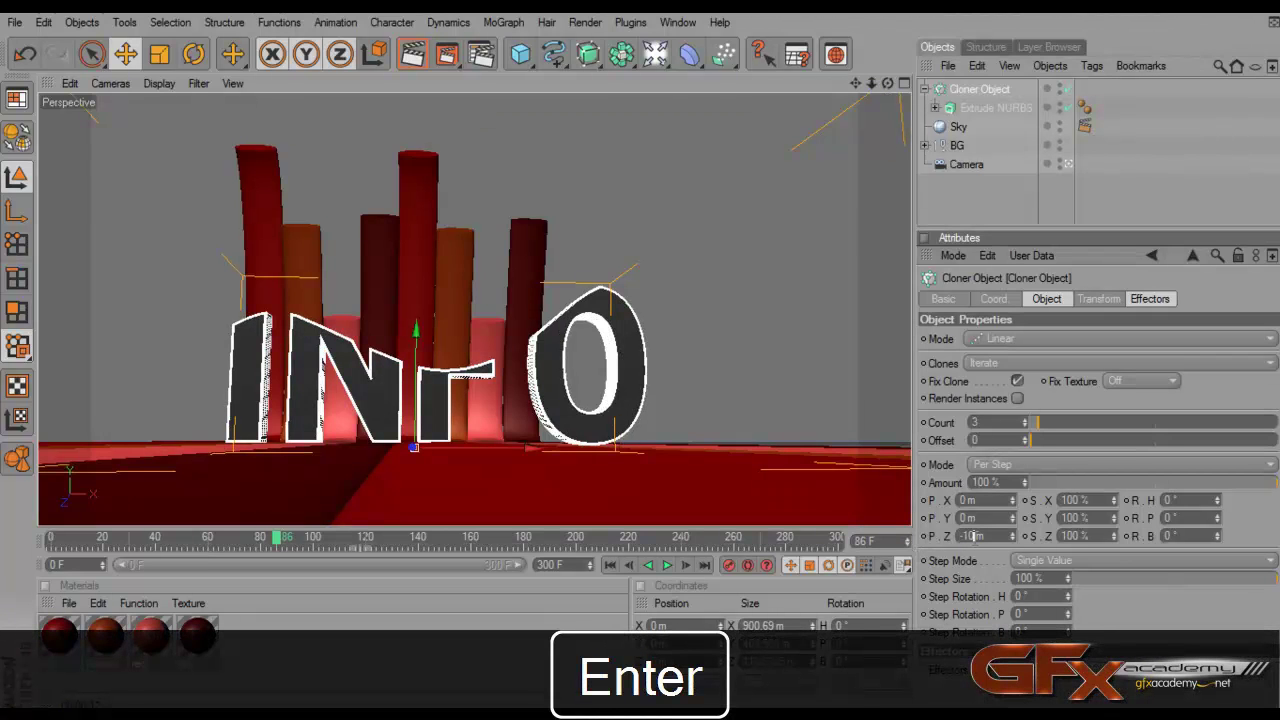
{"action": "left_click", "coordinate": [971, 536]}
{"action": "type", "text": "1"}
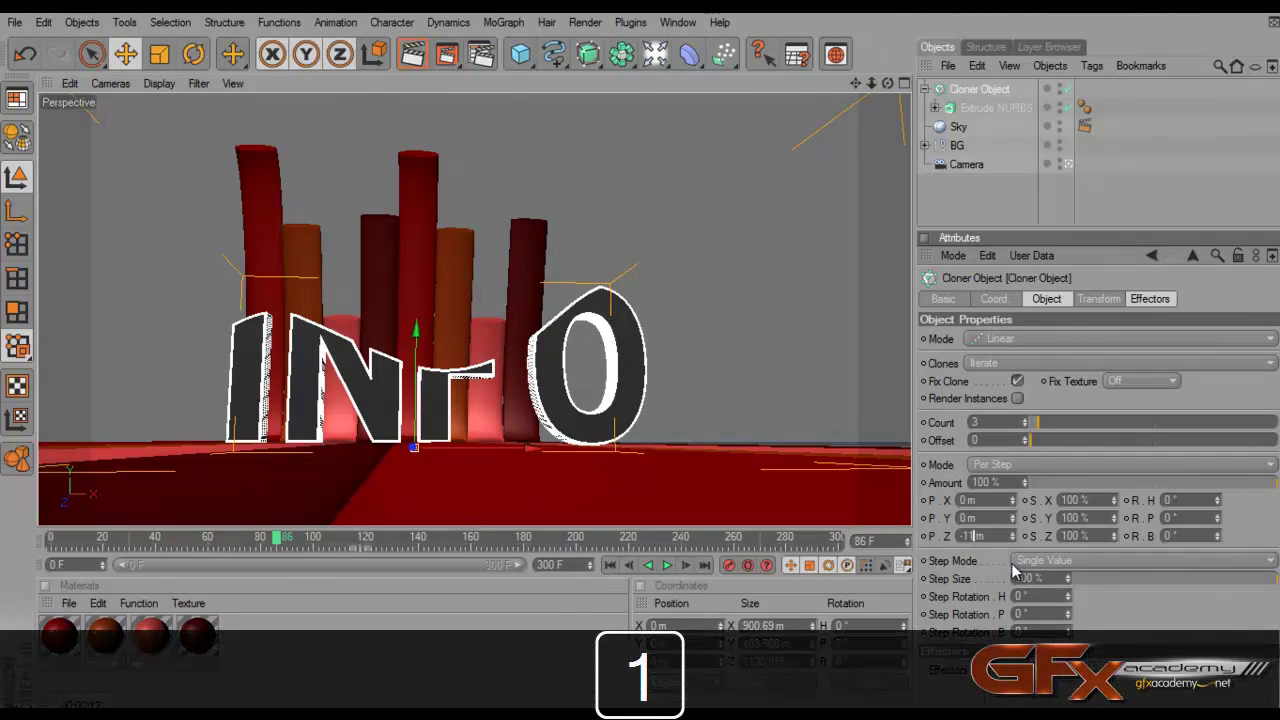
{"action": "key", "text": "Return"}
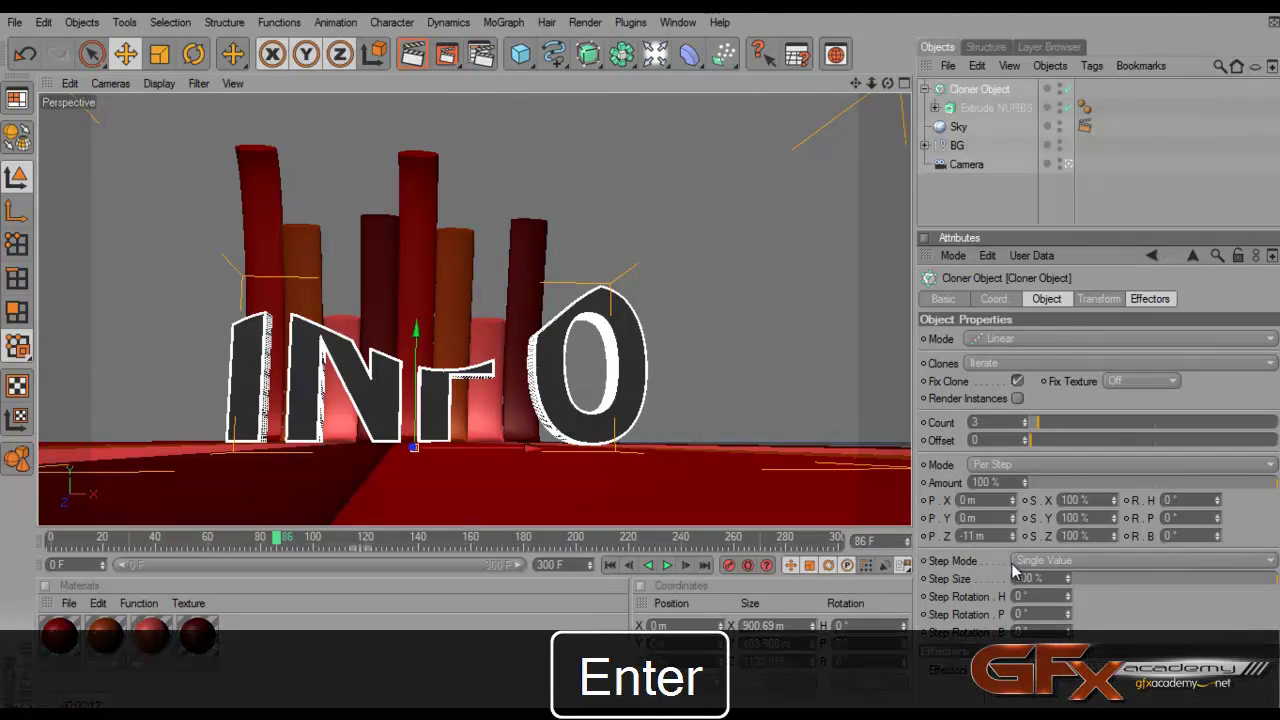
Using the enlarged top view, set the Cloner Object's P.Z offset per step to -15 m to space the letter layers, then return to the perspective view
{"action": "left_click", "coordinate": [904, 85]}
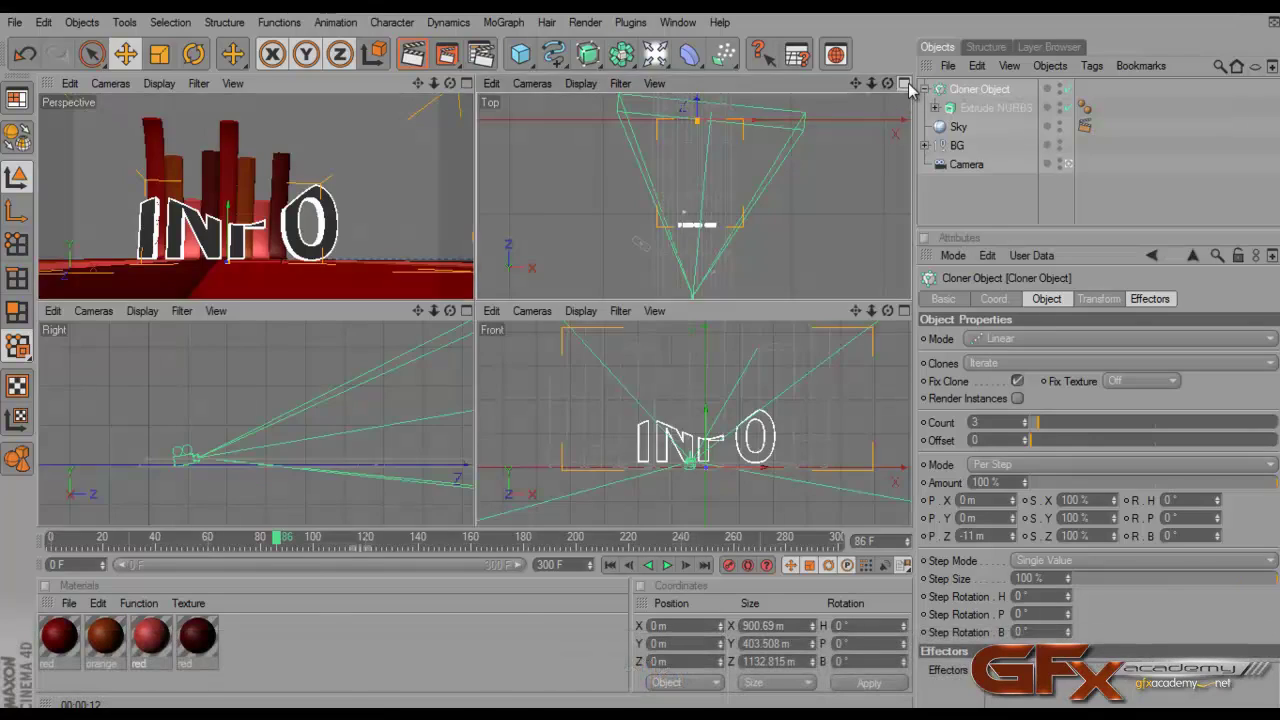
{"action": "left_click", "coordinate": [904, 84]}
{"action": "scroll", "coordinate": [708, 265], "scroll_direction": "up", "scroll_amount": 5}
{"action": "left_click_drag", "start_coordinate": [856, 84], "coordinate": [641, 352]}
{"action": "scroll", "coordinate": [755, 210], "scroll_direction": "up", "scroll_amount": 3}
{"action": "scroll", "coordinate": [755, 210], "scroll_direction": "up", "scroll_amount": 2}
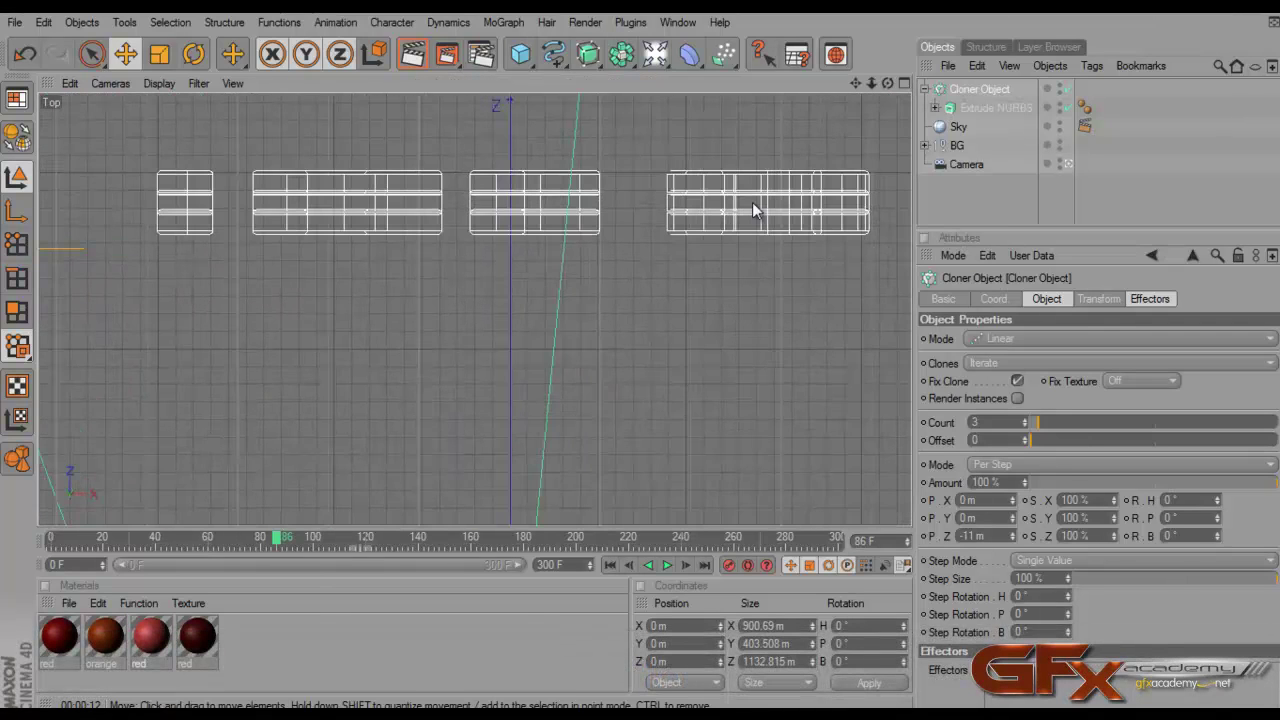
{"action": "left_click", "coordinate": [1011, 532]}
{"action": "left_click", "coordinate": [1011, 540]}
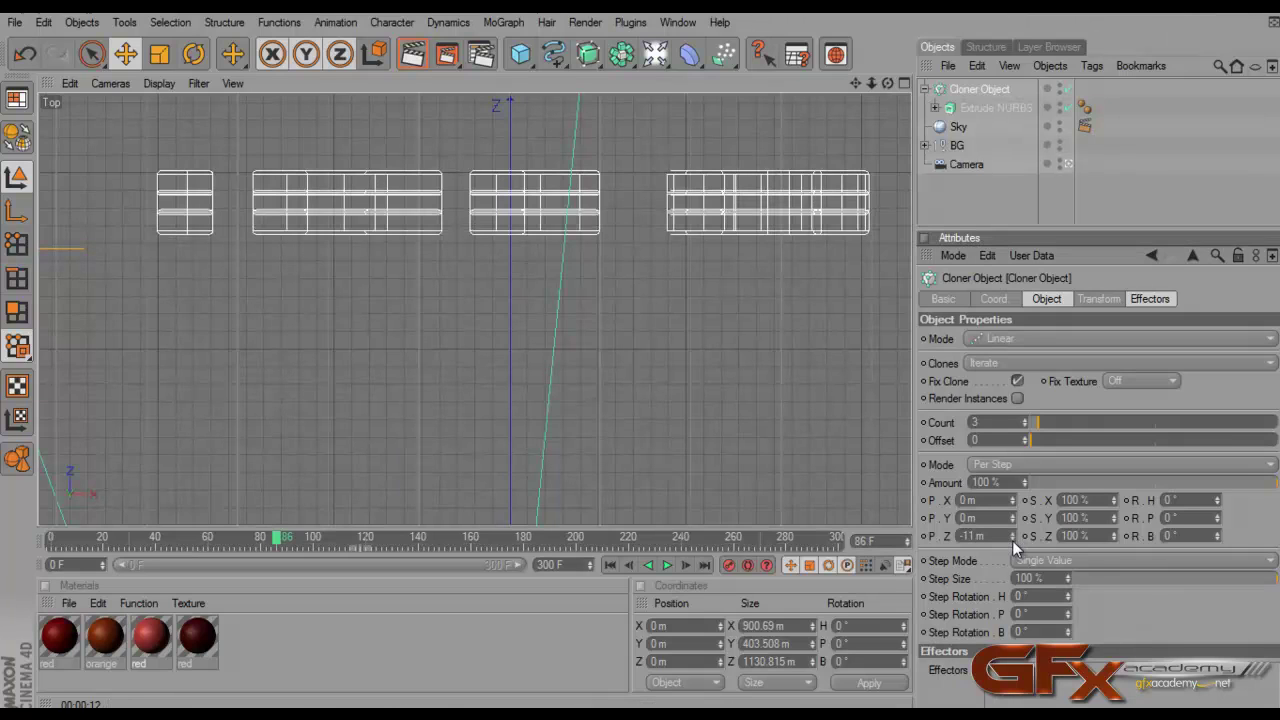
{"action": "left_click", "coordinate": [1012, 540]}
{"action": "left_click", "coordinate": [1012, 540]}
{"action": "left_click", "coordinate": [1012, 540]}
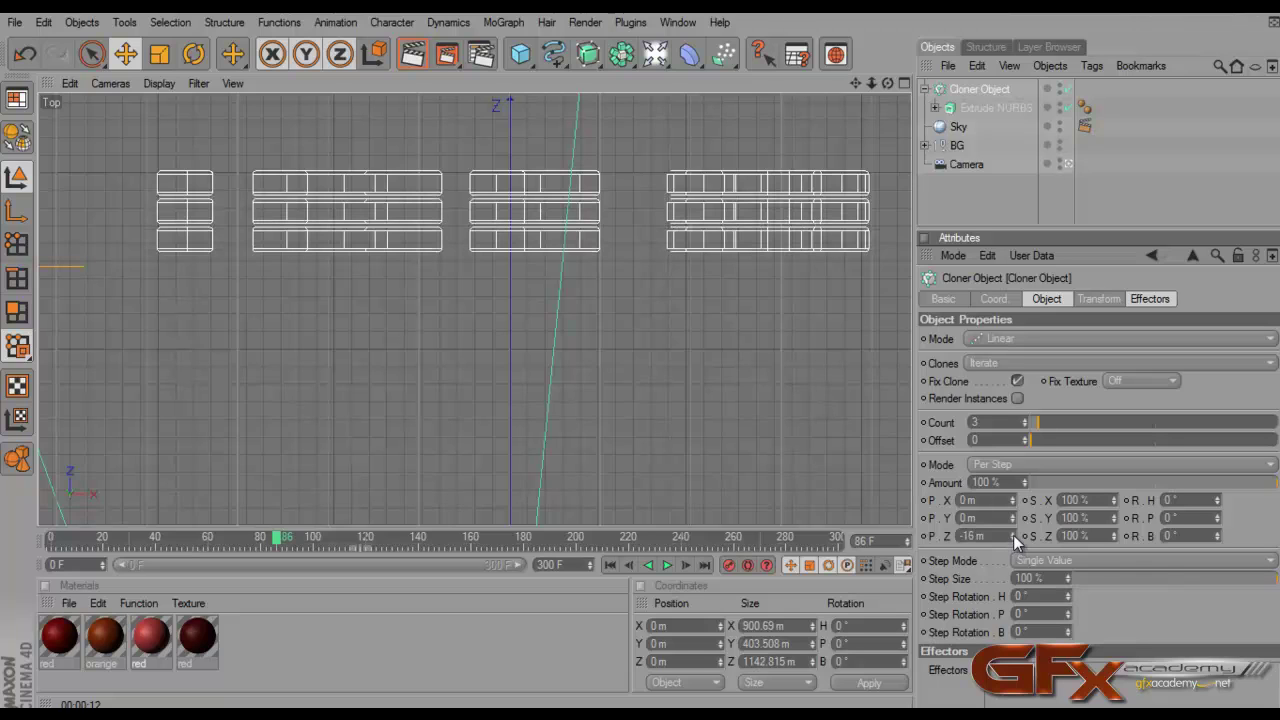
{"action": "left_click", "coordinate": [1013, 535]}
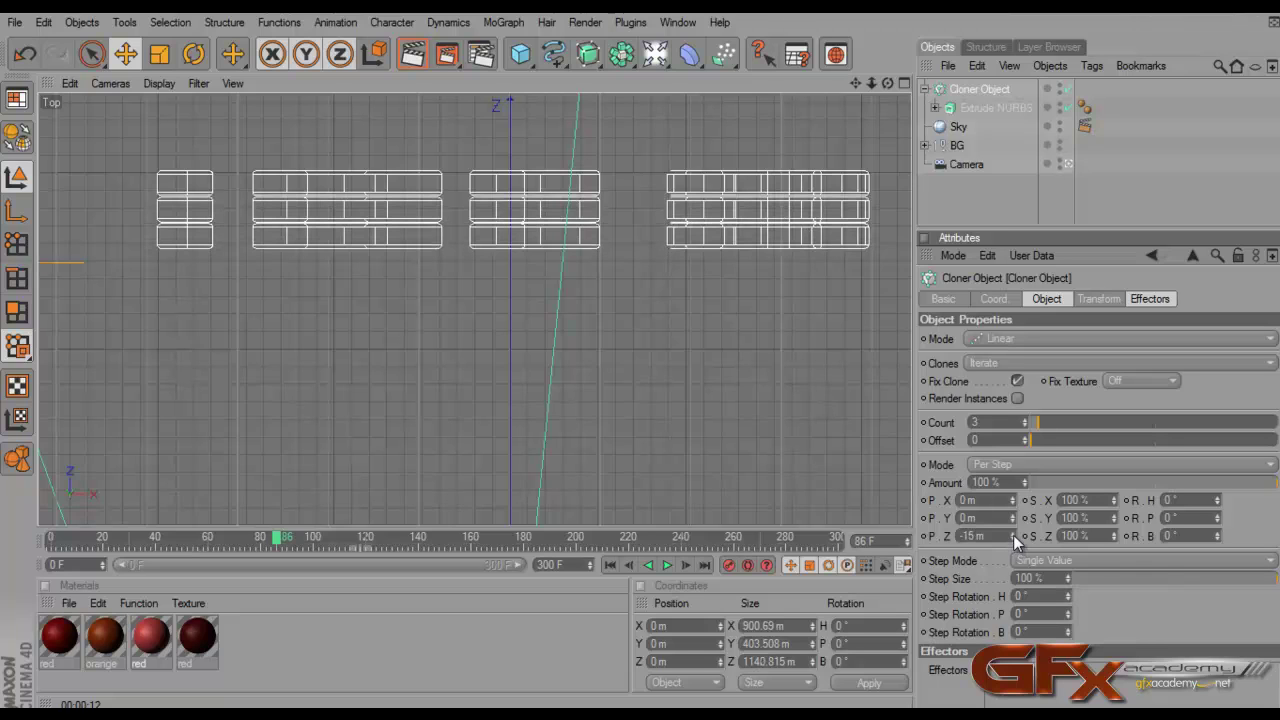
{"action": "left_click", "coordinate": [903, 83]}
{"action": "left_click", "coordinate": [466, 83]}
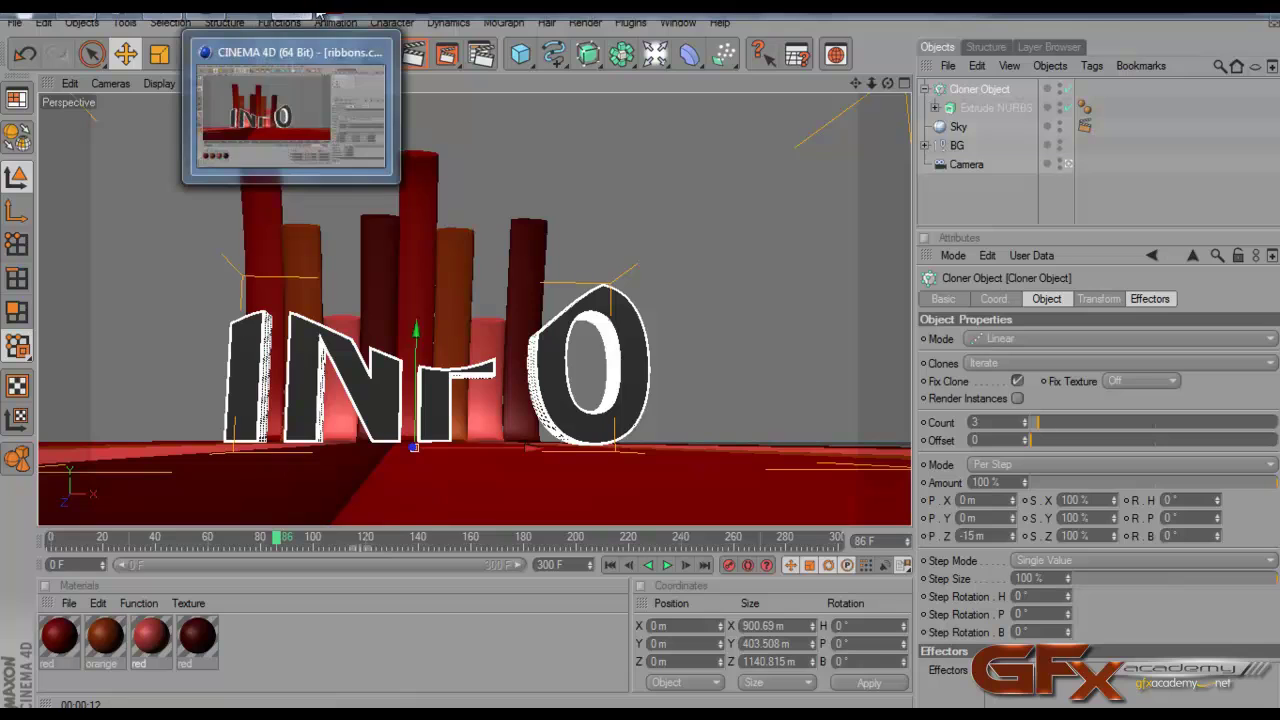
Switch to the browser and replay the reference video around 0:20 to examine the layered INFO letters
{"action": "mouse_move", "coordinate": [205, 16]}
{"action": "left_click", "coordinate": [205, 115]}
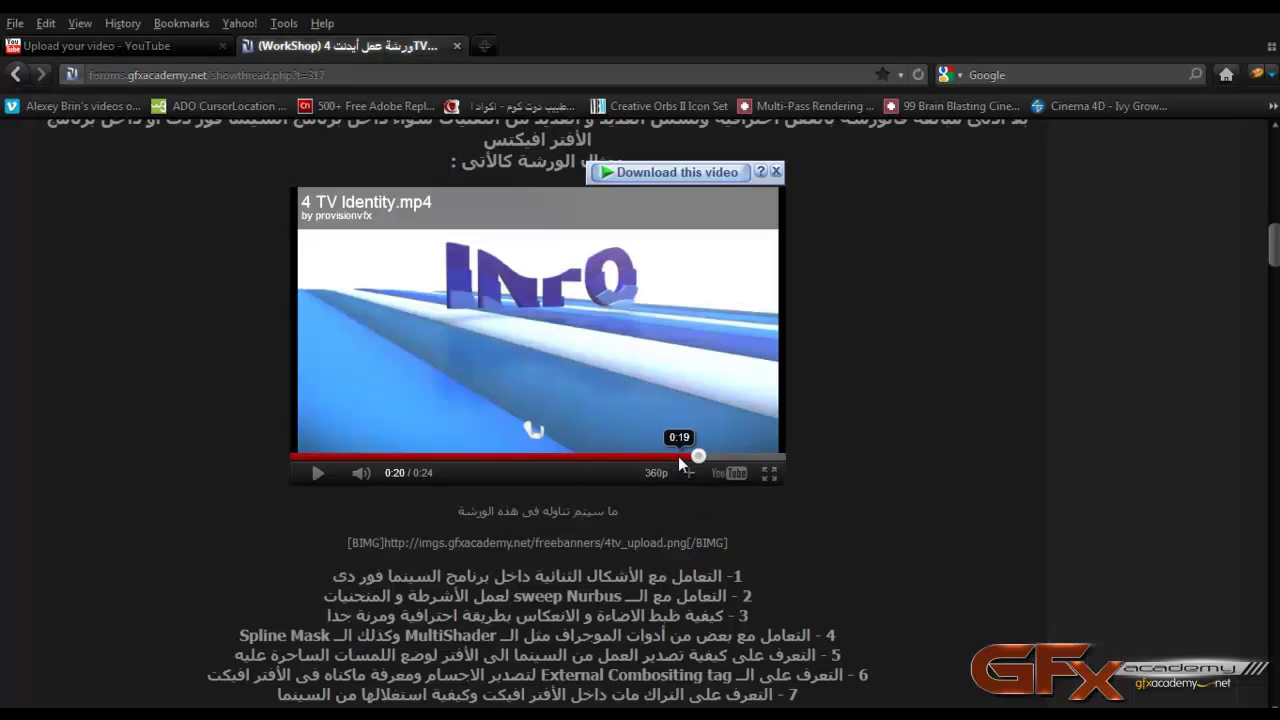
{"action": "left_click", "coordinate": [317, 473]}
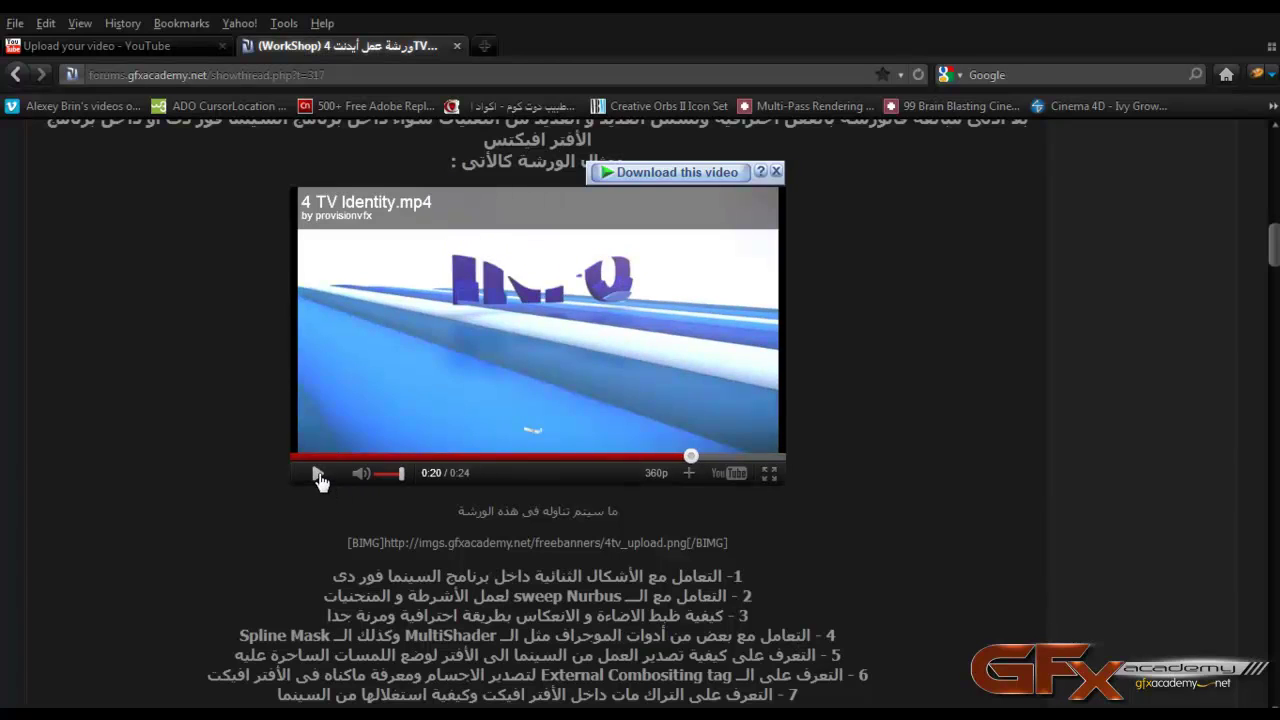
{"action": "left_click", "coordinate": [318, 474]}
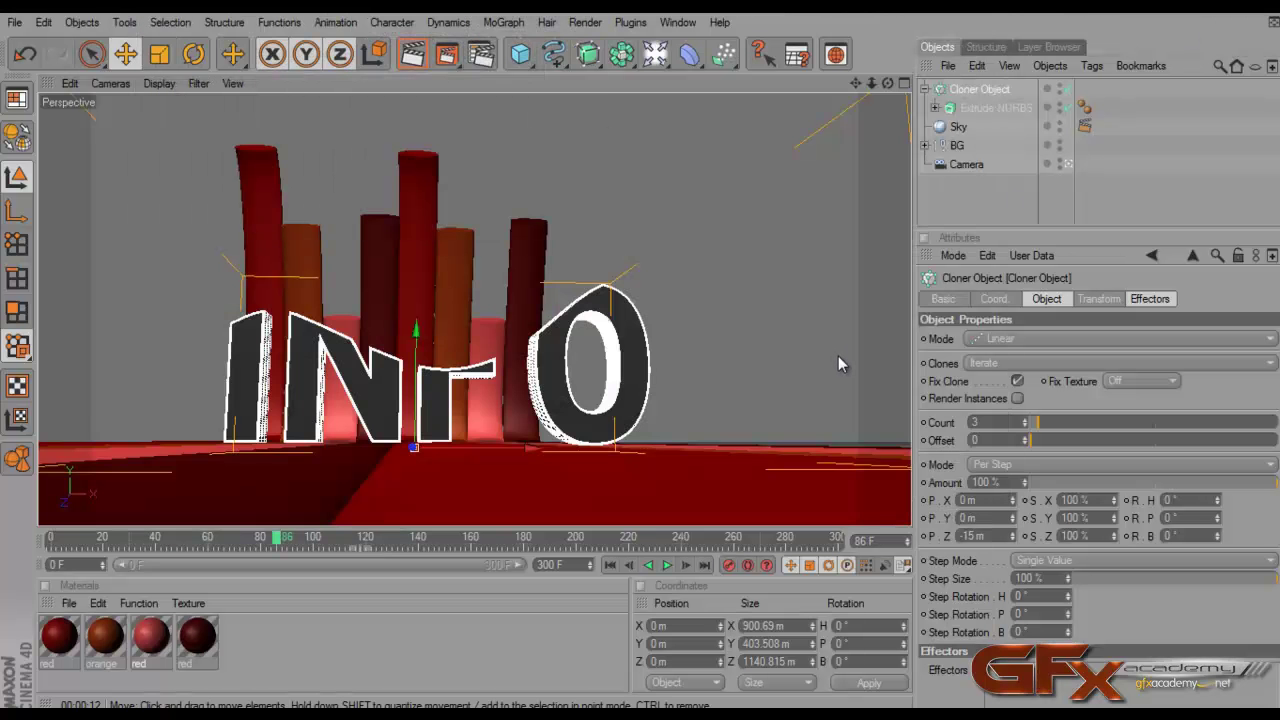
Back in Cinema 4D, set the Cloner Object's count to 7 and check the layer spacing in the four-view layout
{"action": "left_click", "coordinate": [978, 422]}
{"action": "type", "text": "7"}
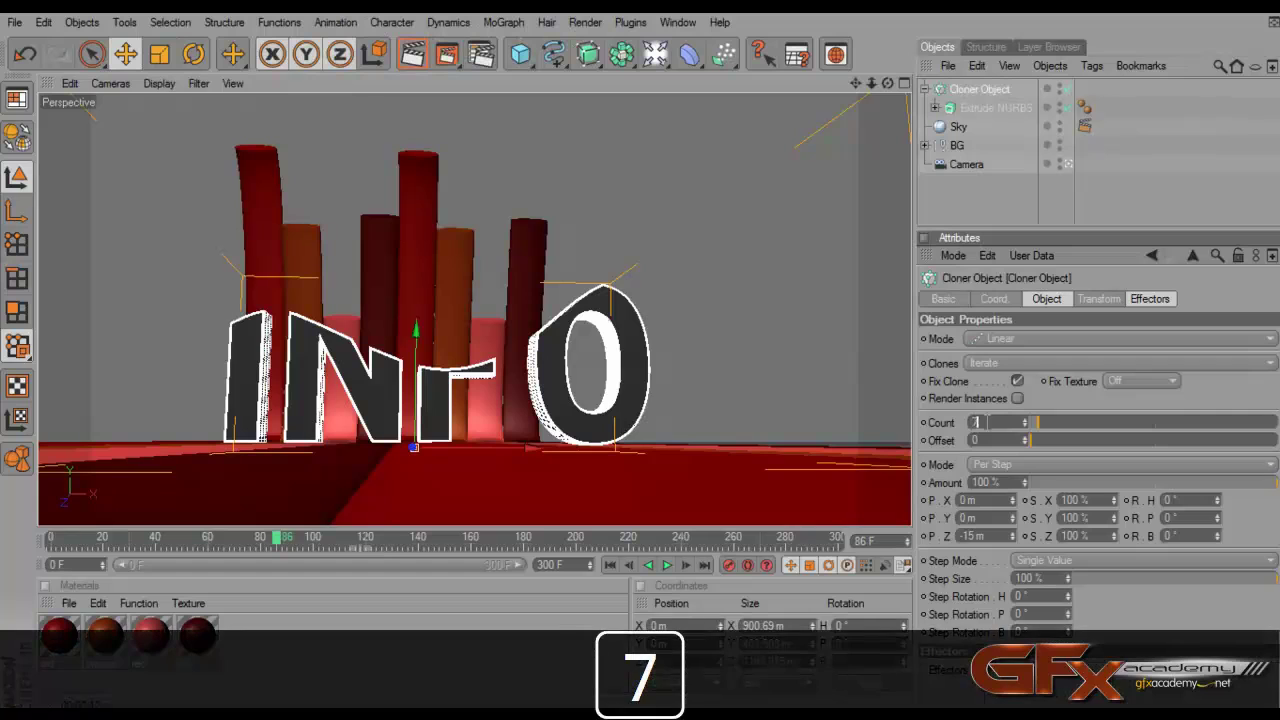
{"action": "key", "text": "Return"}
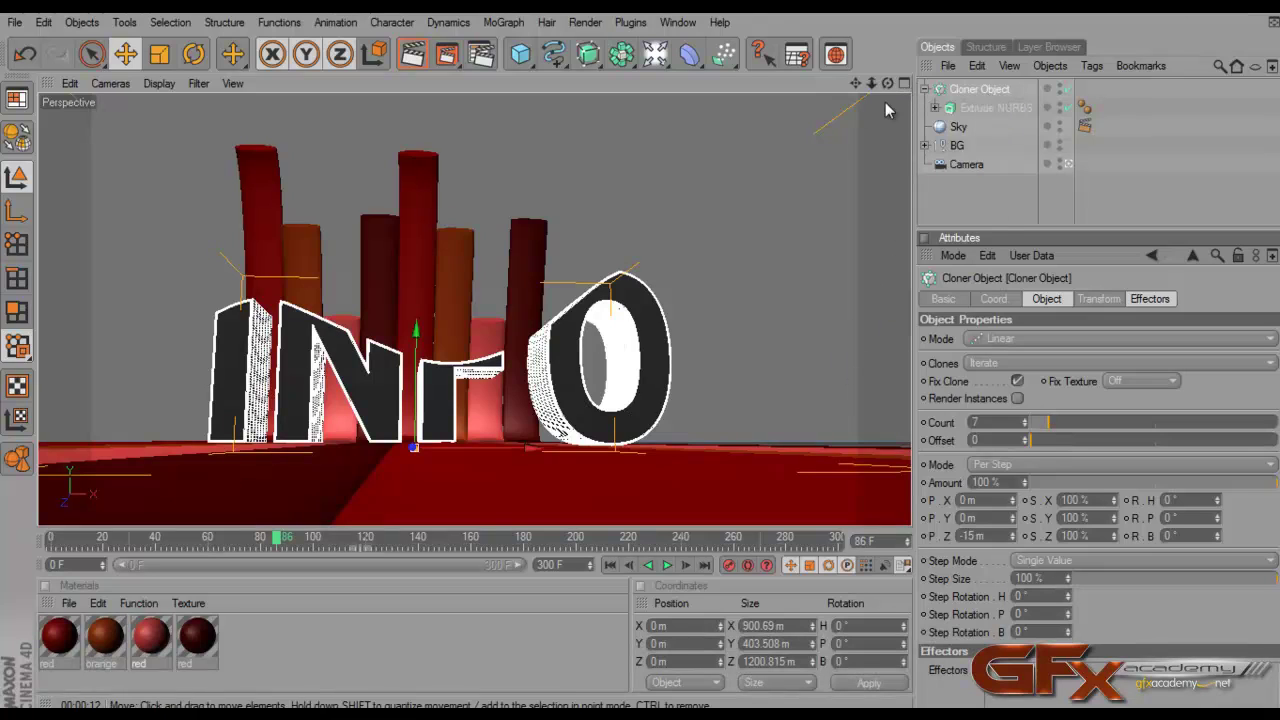
{"action": "left_click", "coordinate": [903, 84]}
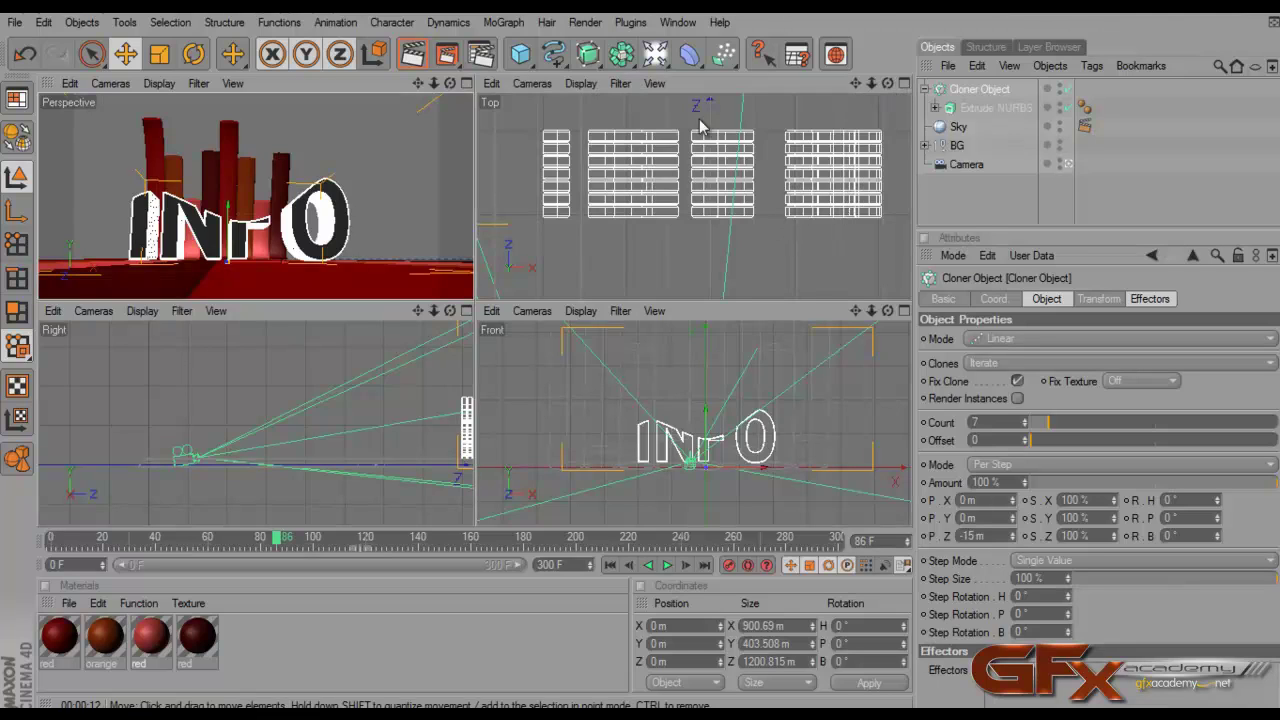
{"action": "left_click", "coordinate": [467, 84]}
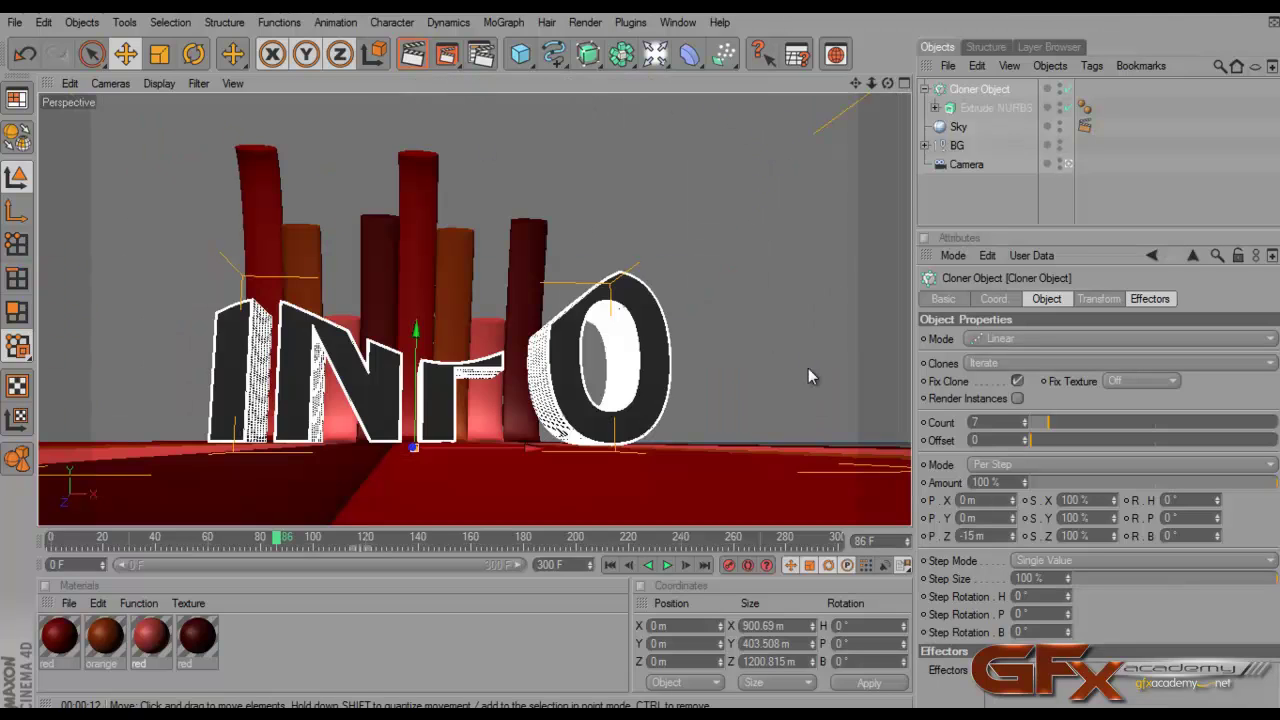
Play the INFO reveal in the perspective view, stop at frame 95 and deselect everything to inspect the cloned letters
{"action": "left_click", "coordinate": [615, 565]}
{"action": "left_click", "coordinate": [667, 566]}
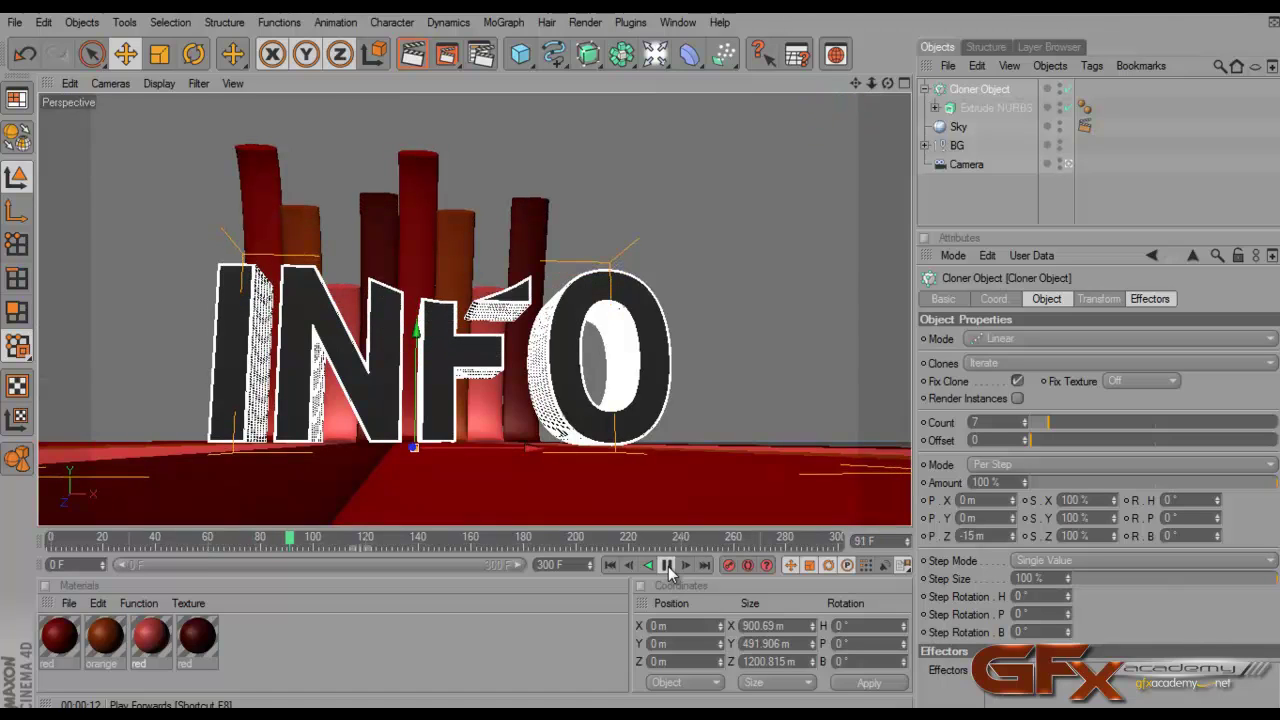
{"action": "left_click", "coordinate": [668, 565]}
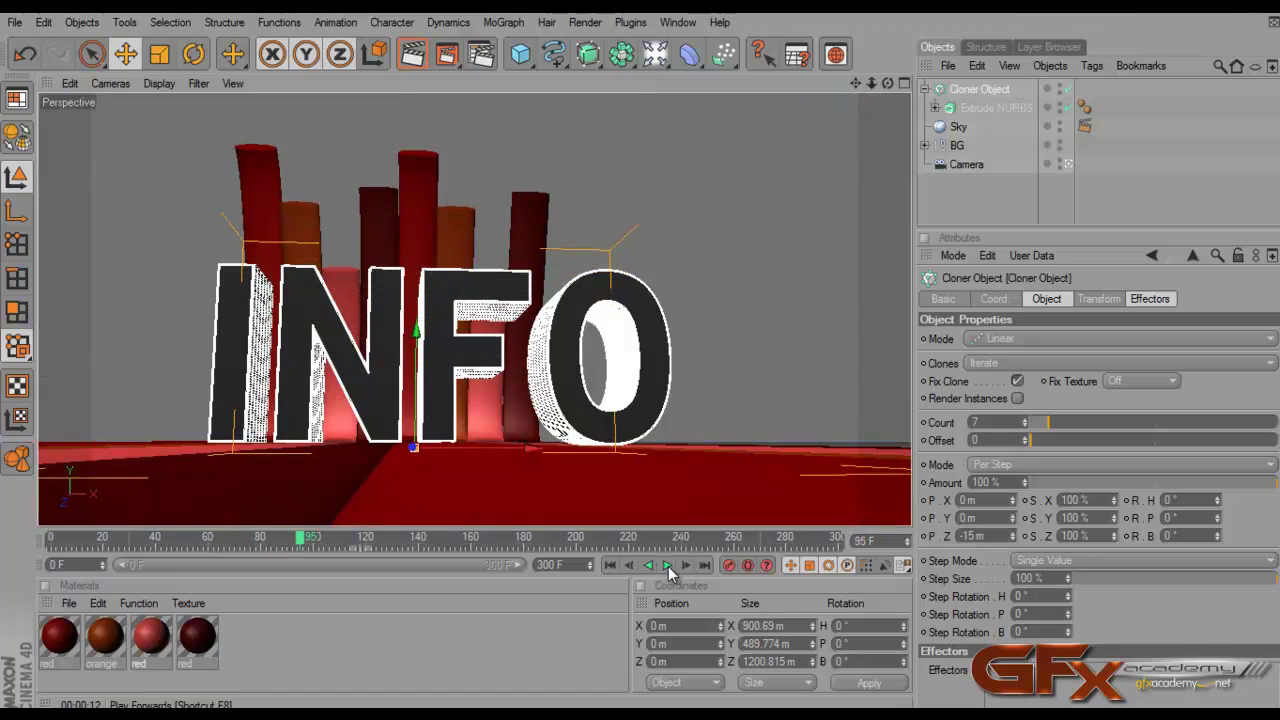
{"action": "left_click", "coordinate": [973, 223]}
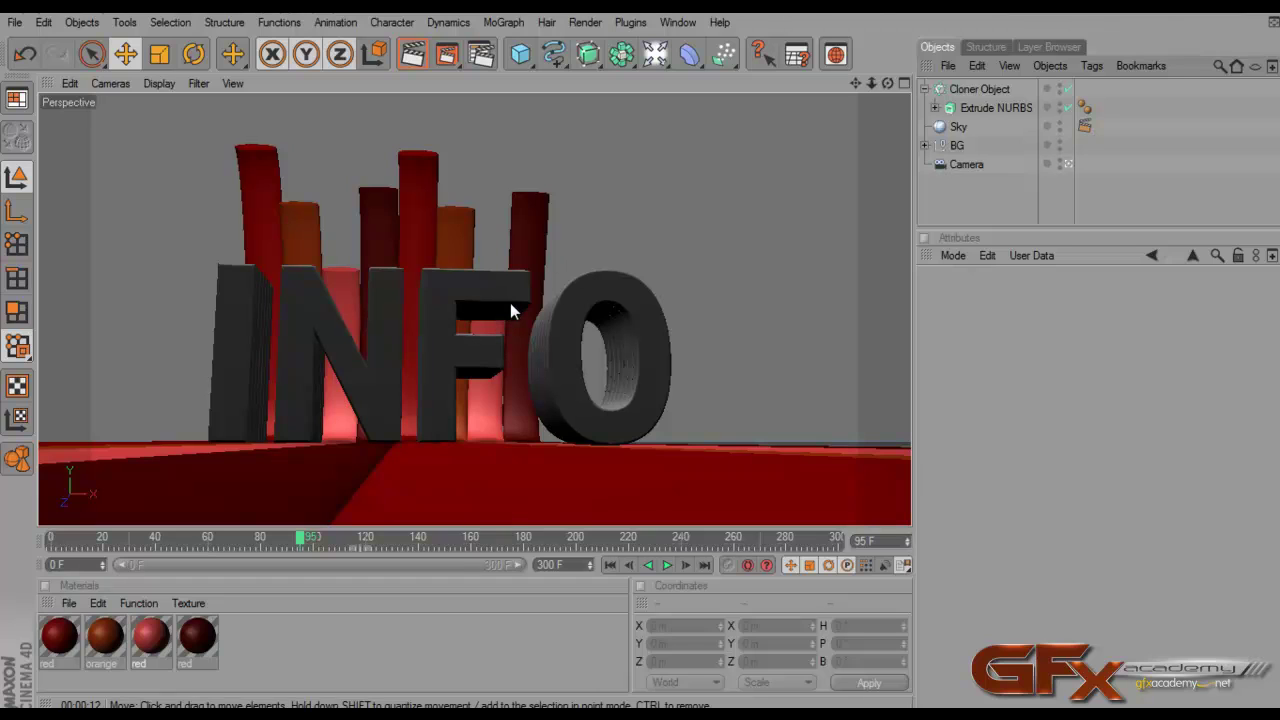
Add a MoGraph Time Effector to the Cloner Object, disable its Rotation and set its Time Offset to 20 F
{"action": "left_click", "coordinate": [976, 90]}
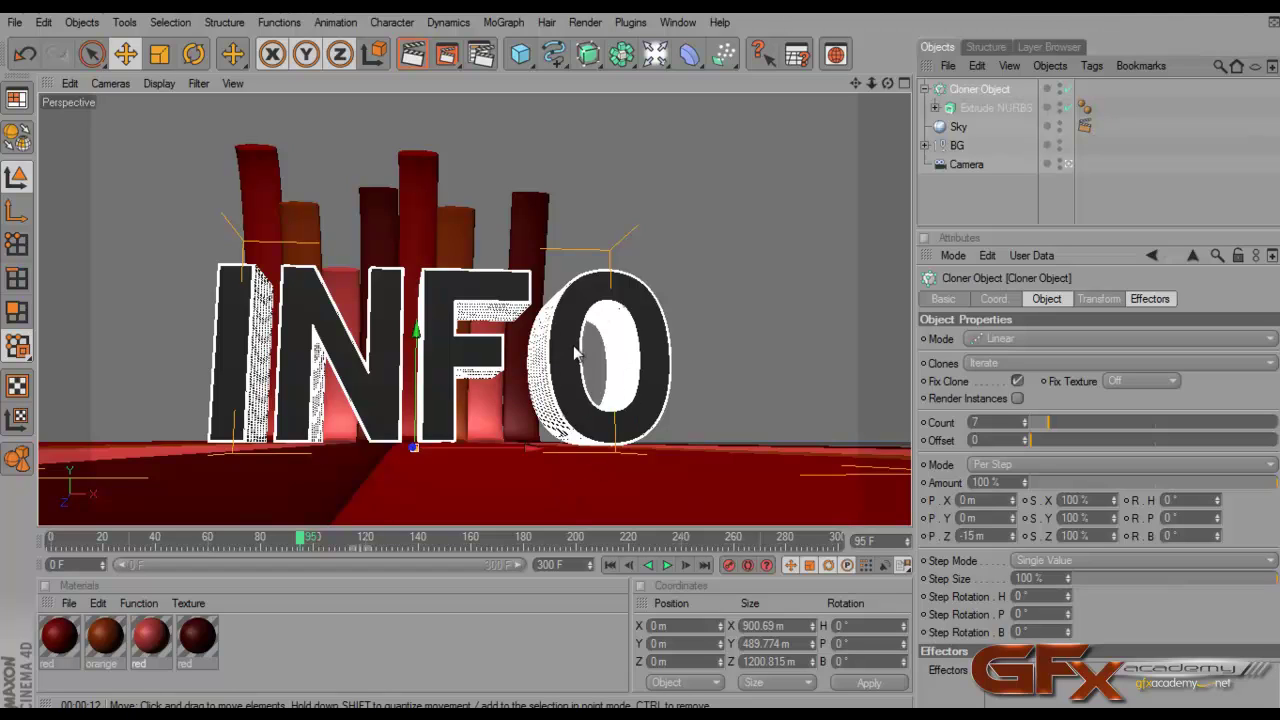
{"action": "left_click", "coordinate": [514, 25]}
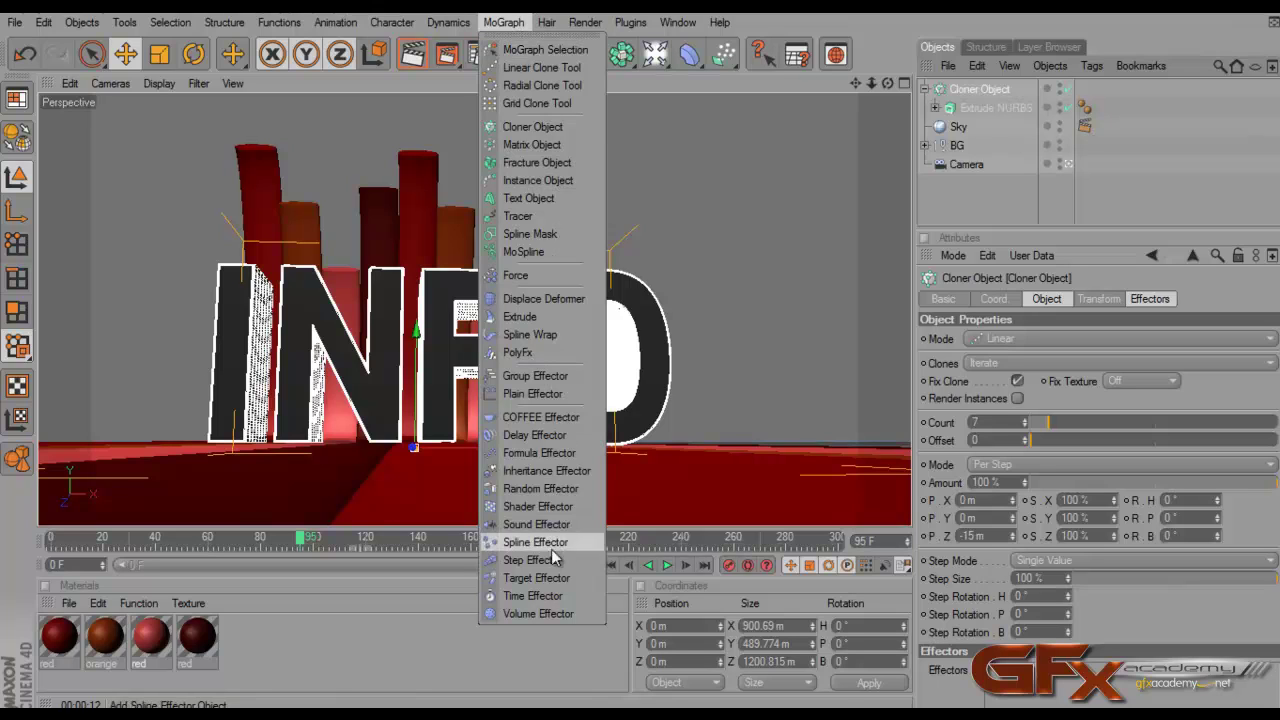
{"action": "left_click", "coordinate": [562, 595]}
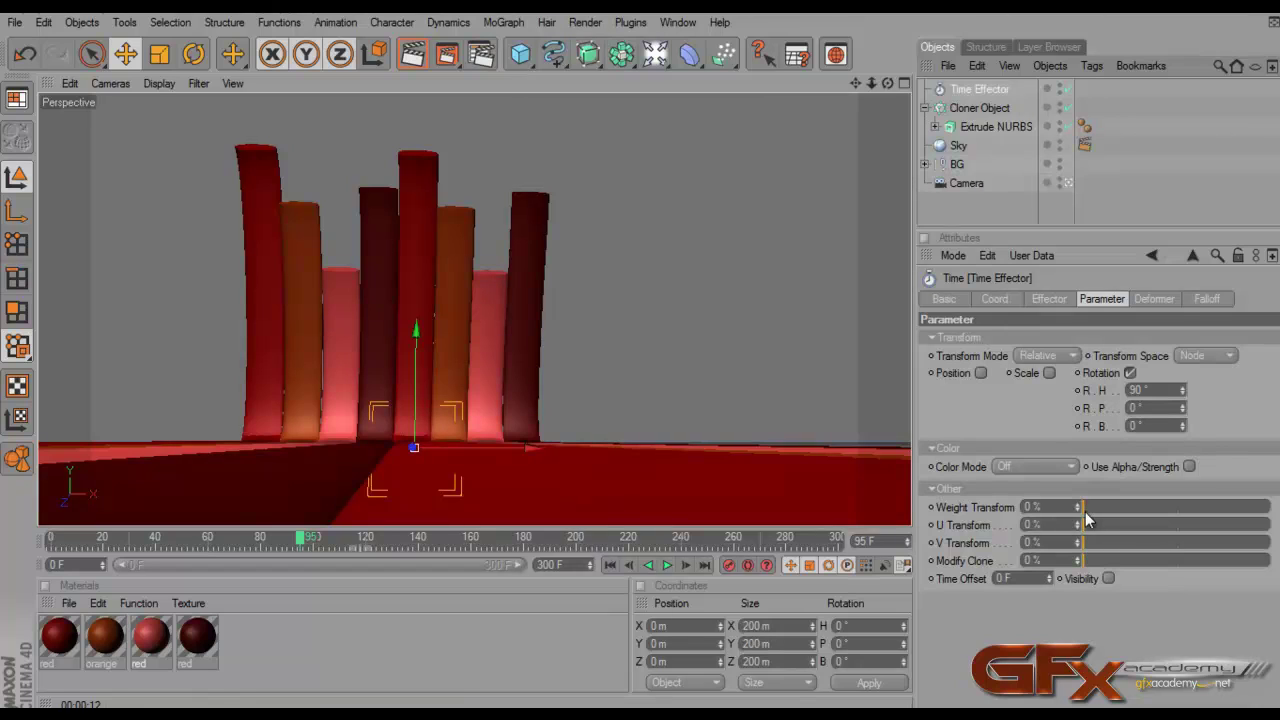
{"action": "left_click", "coordinate": [1130, 373]}
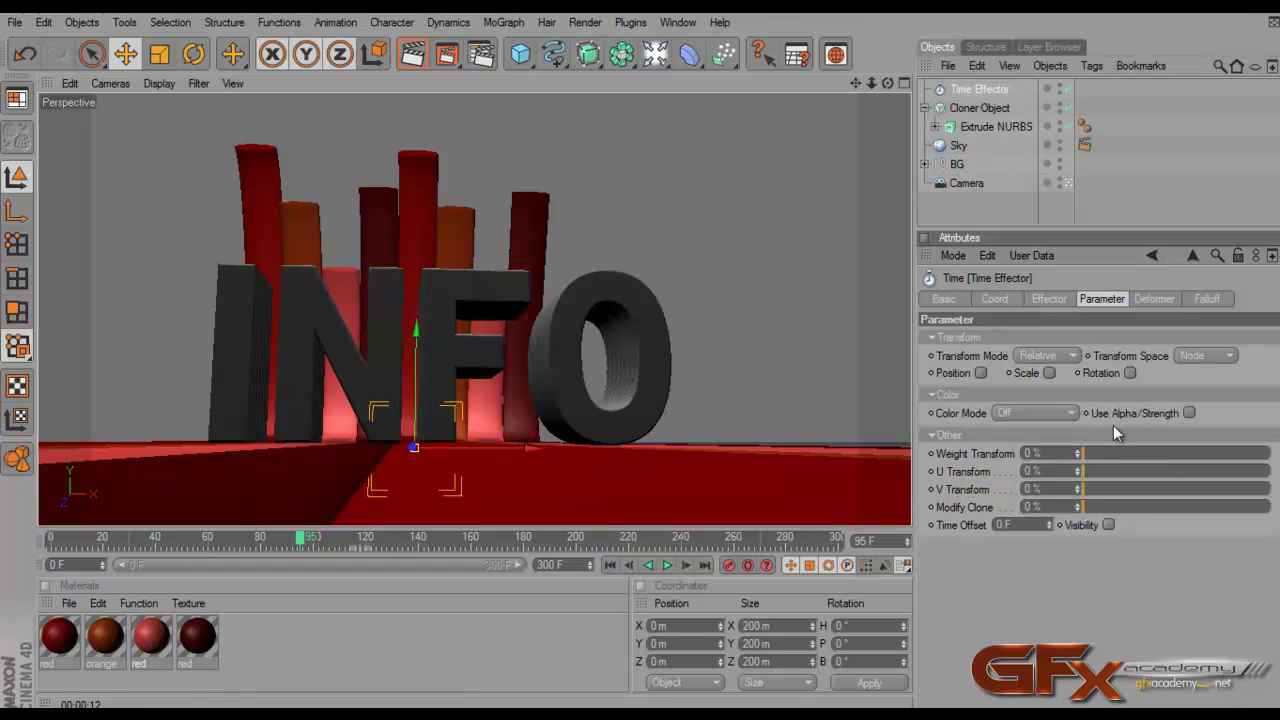
{"action": "left_click", "coordinate": [1008, 525]}
{"action": "type", "text": "20"}
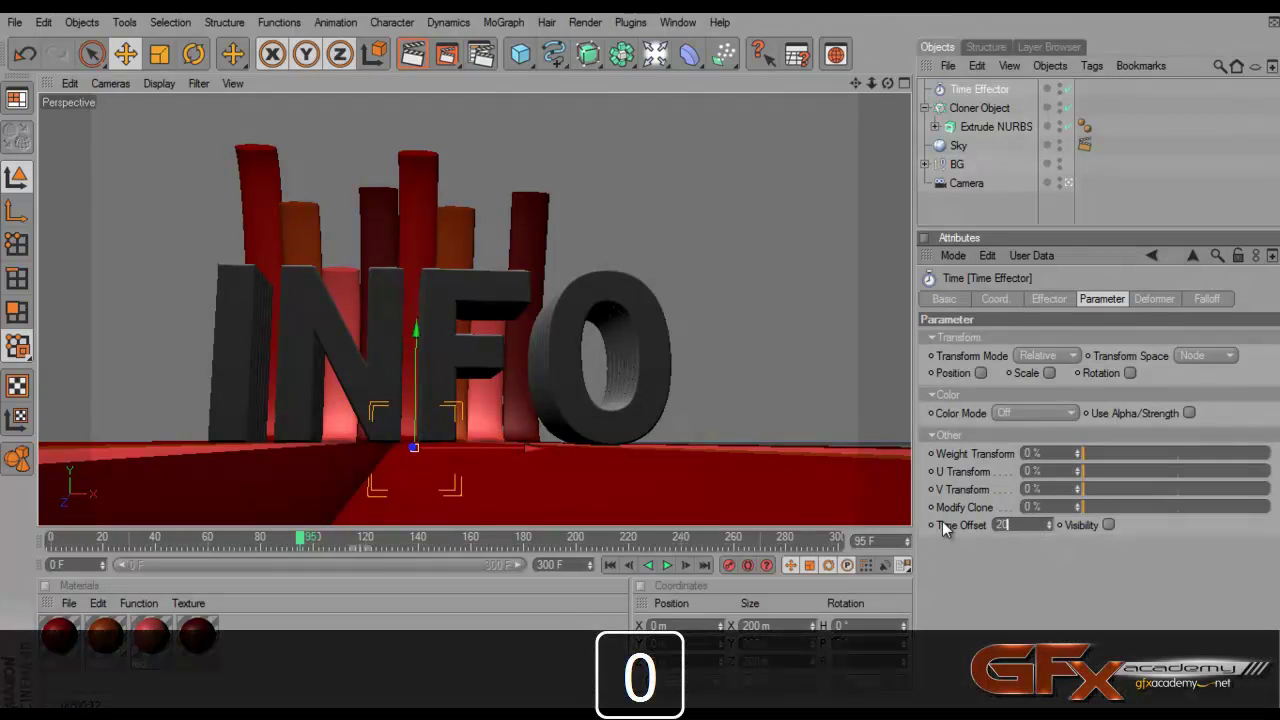
{"action": "key", "text": "Return"}
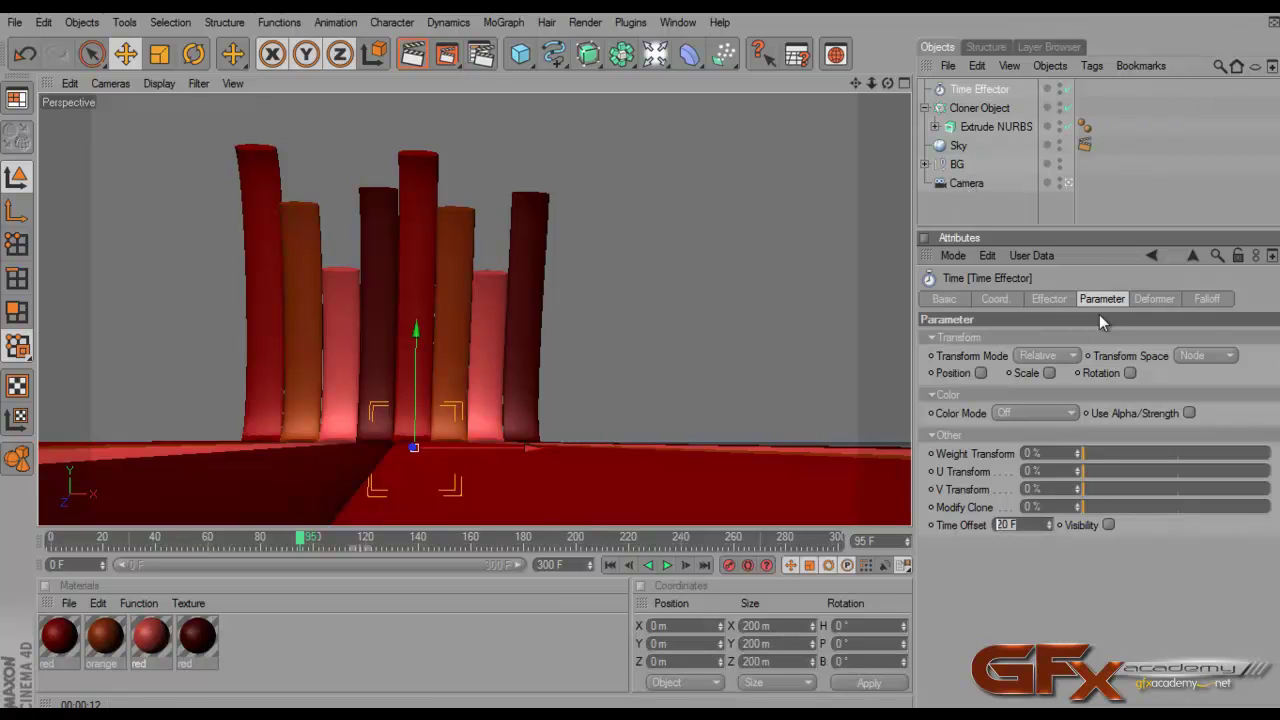
Remove the Time Effector from the Cloner Object's list of effectors
{"action": "left_click", "coordinate": [990, 109]}
{"action": "left_click", "coordinate": [1147, 298]}
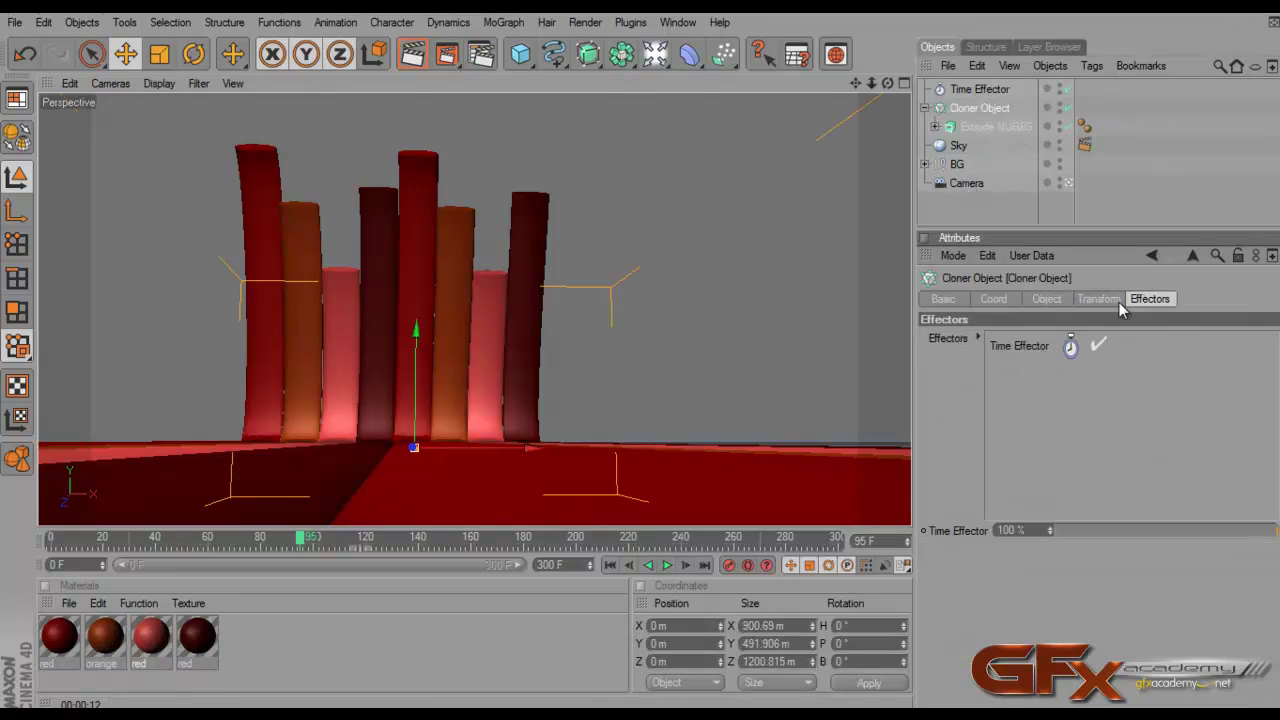
{"action": "key", "text": "Delete"}
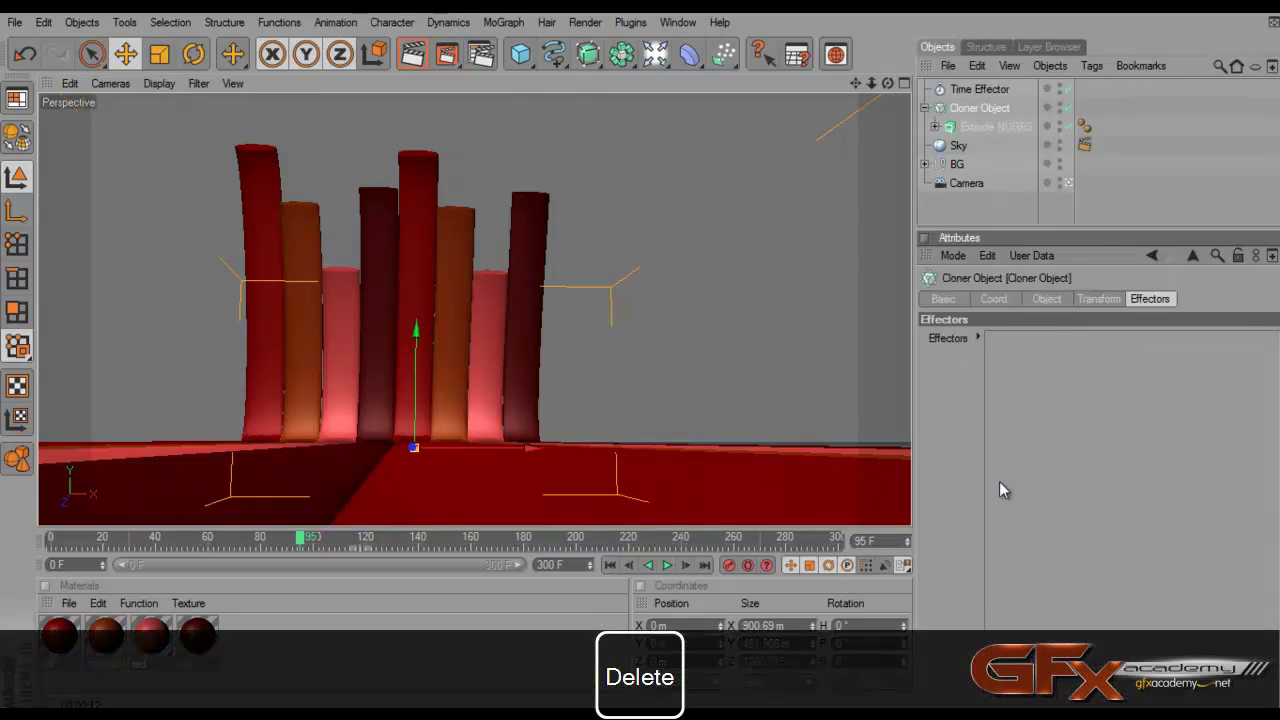
Move the timeline to frame 87 and reassign the Time Effector to the Cloner Object's effectors
{"action": "left_click", "coordinate": [979, 96]}
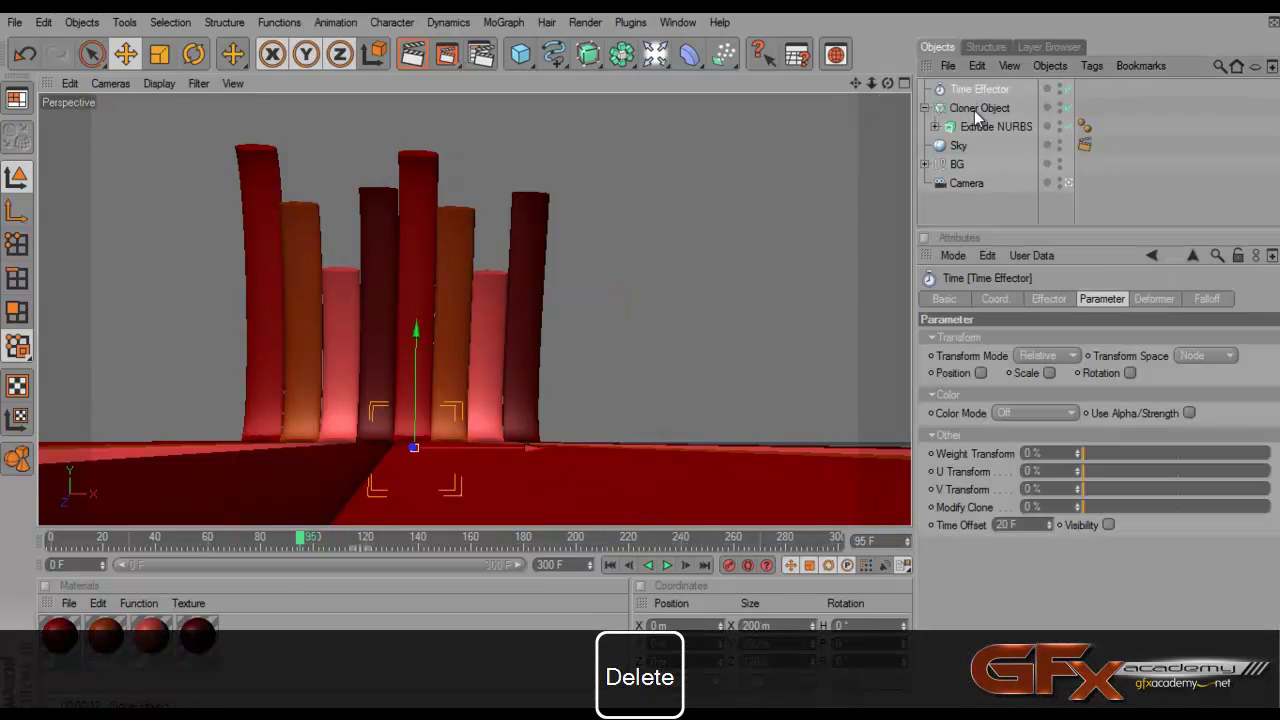
{"action": "left_click", "coordinate": [974, 110]}
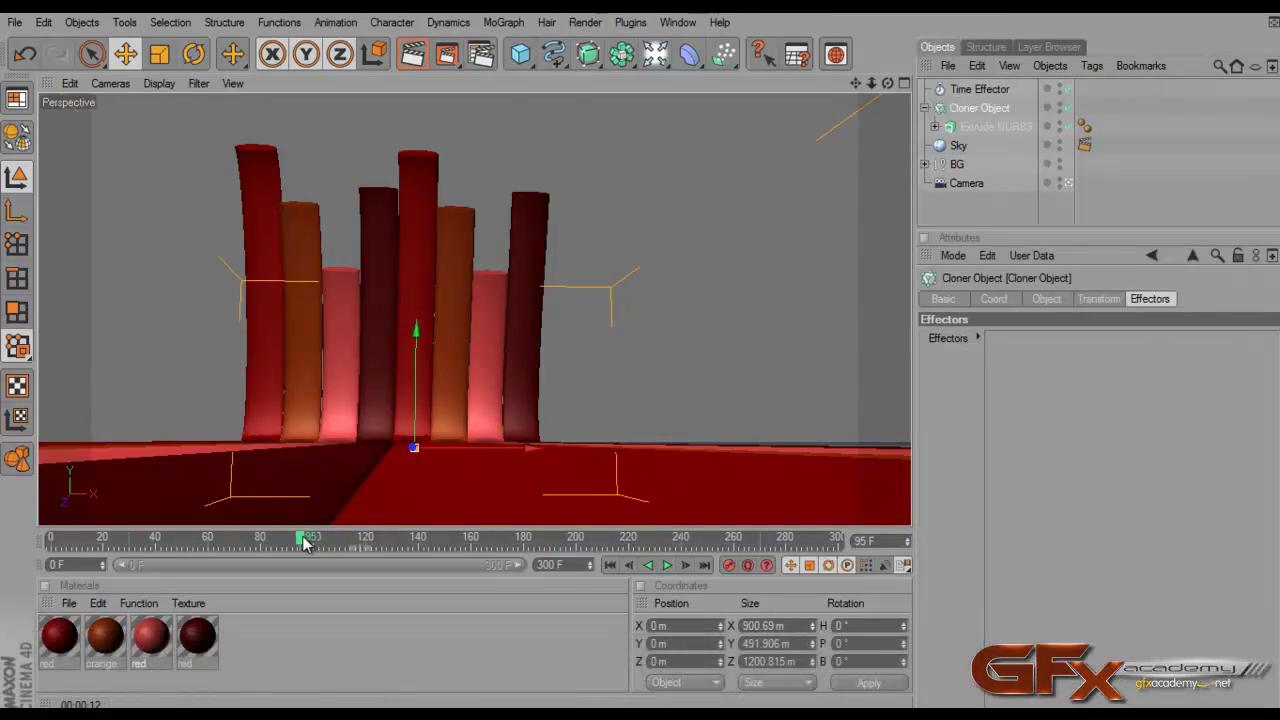
{"action": "left_click_drag", "start_coordinate": [306, 538], "coordinate": [278, 546]}
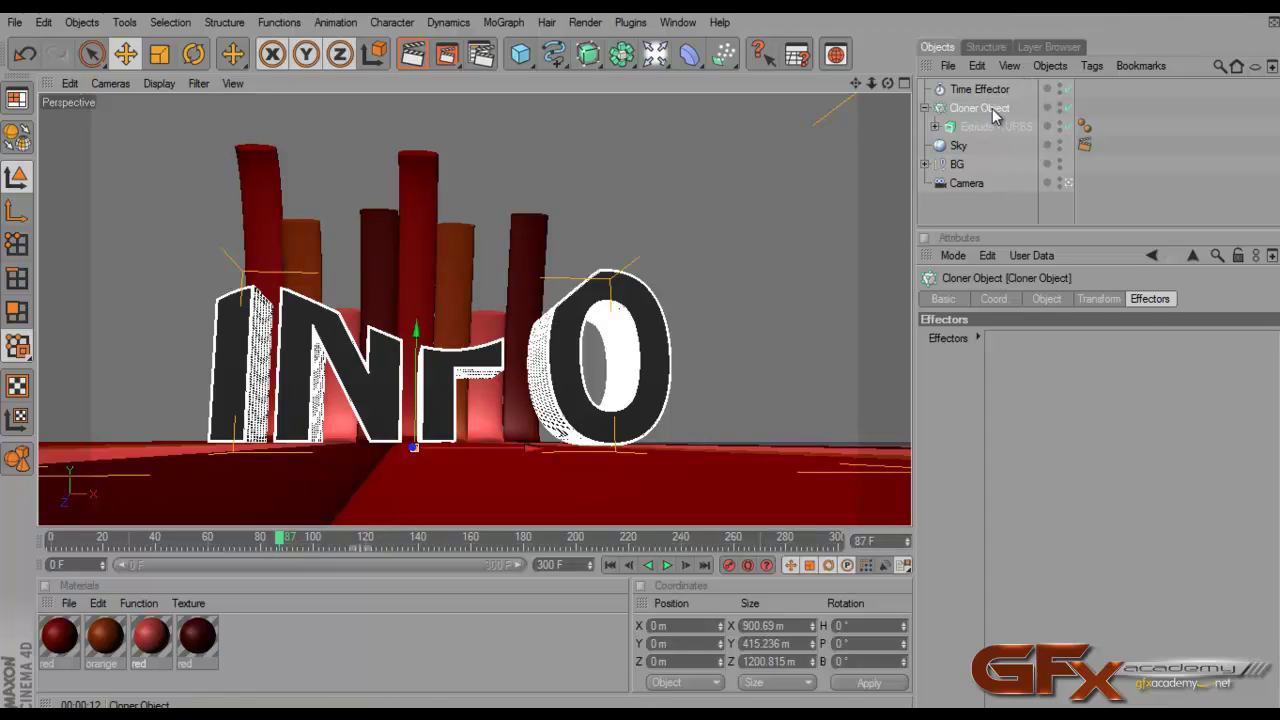
{"action": "left_click_drag", "start_coordinate": [980, 92], "coordinate": [1025, 375]}
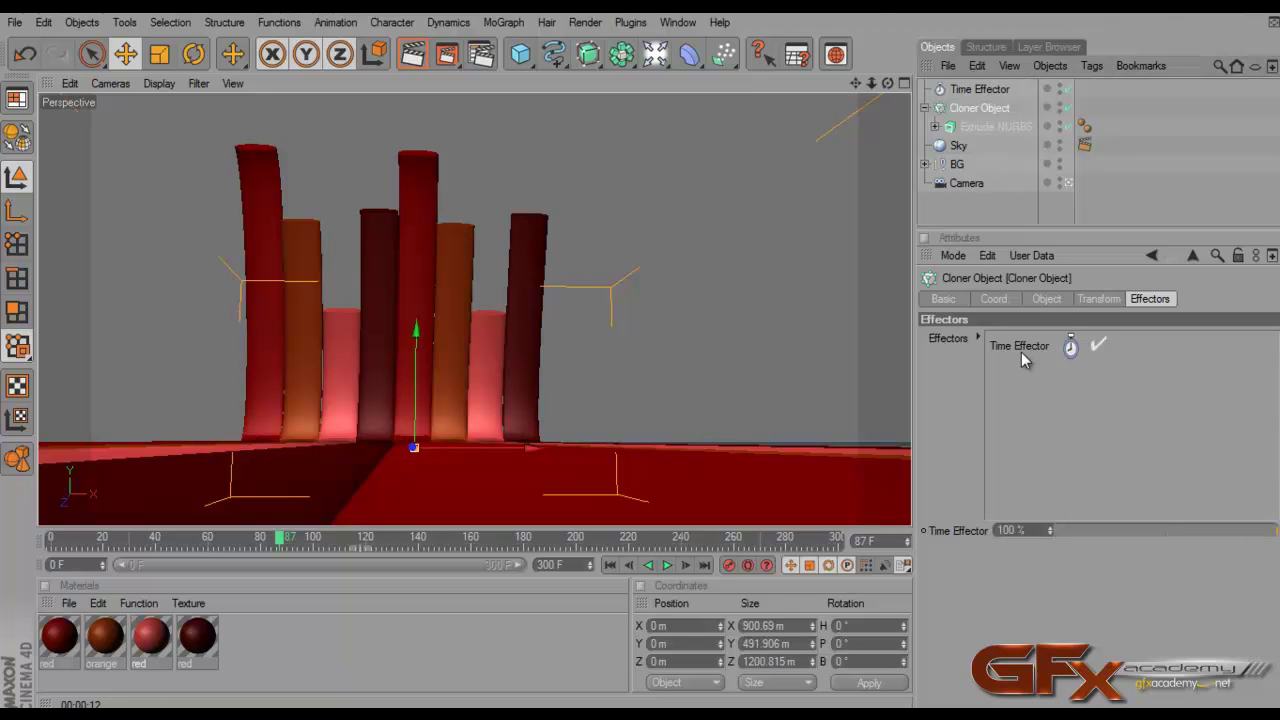
Detach the Time Effector from the Cloner Object, delete it from the scene and refresh the view at frame 87
{"action": "left_click", "coordinate": [1029, 346]}
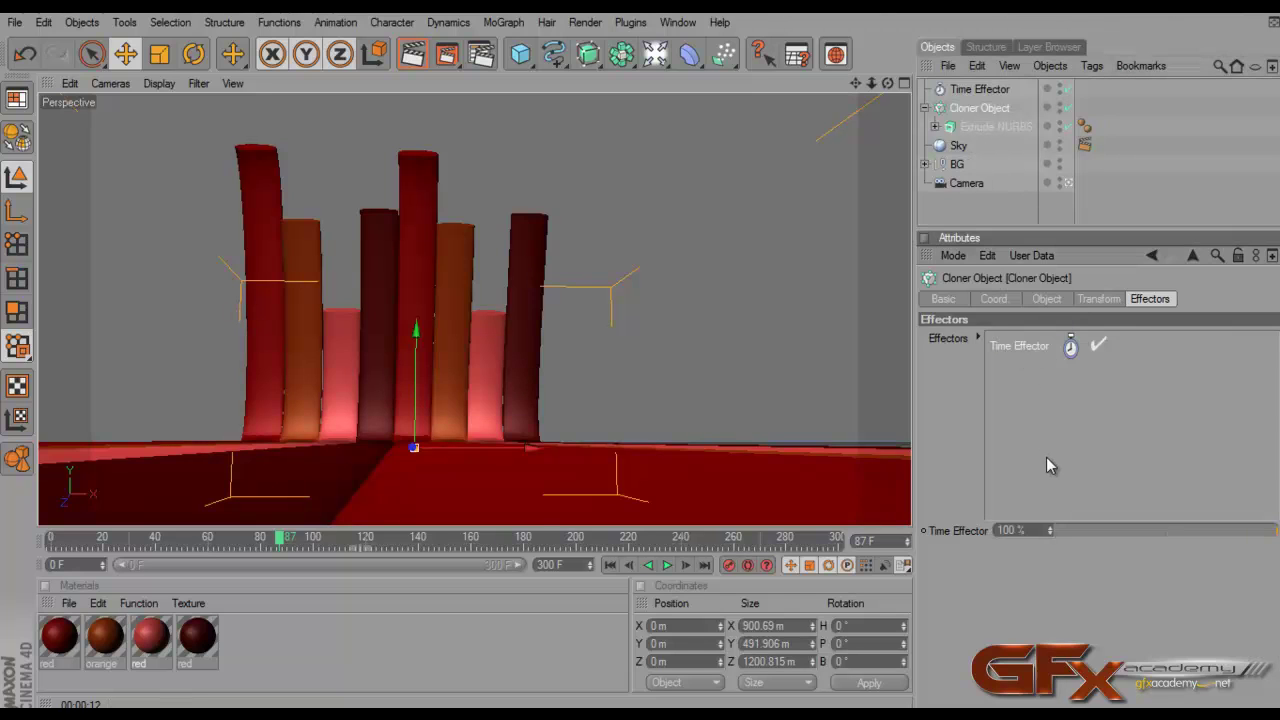
{"action": "key", "text": "Delete"}
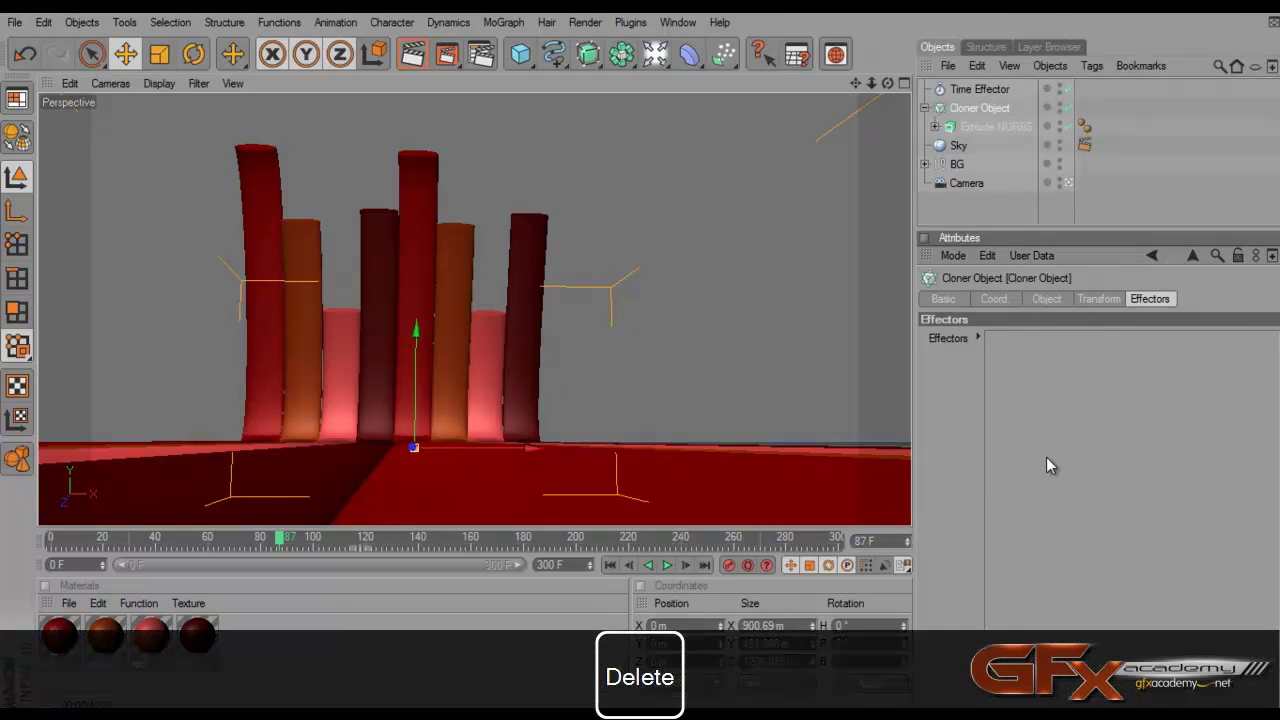
{"action": "left_click", "coordinate": [982, 89]}
{"action": "key", "text": "Delete"}
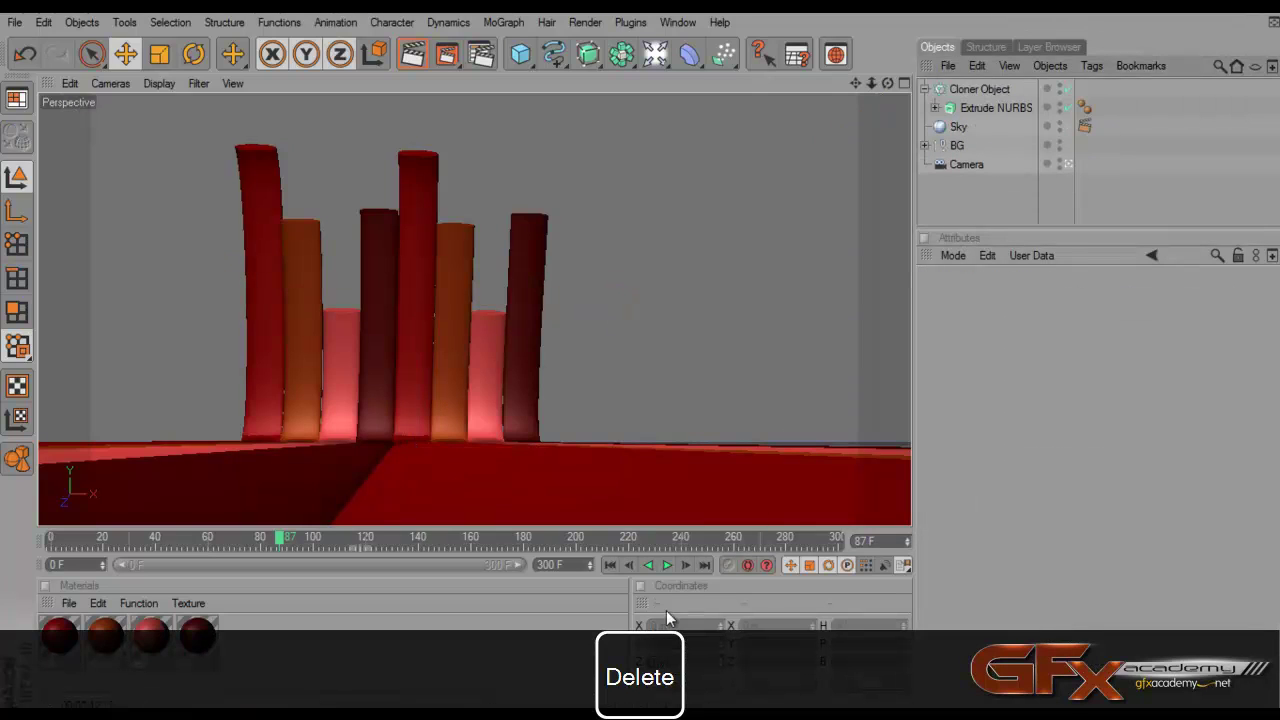
{"action": "left_click", "coordinate": [630, 565]}
{"action": "left_click", "coordinate": [685, 565]}
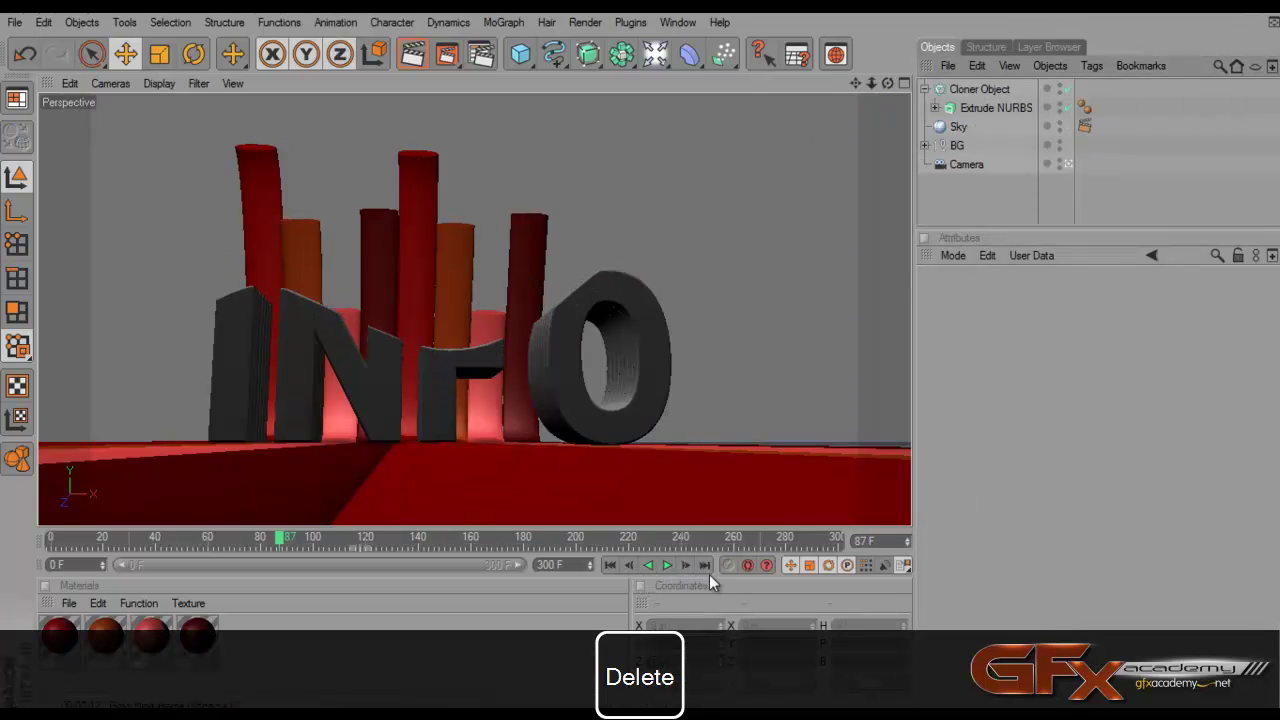
Turn off Enhanced OpenGL in the Perspective view and switch its display to Gouraud Shading (Lines)
{"action": "left_click", "coordinate": [156, 84]}
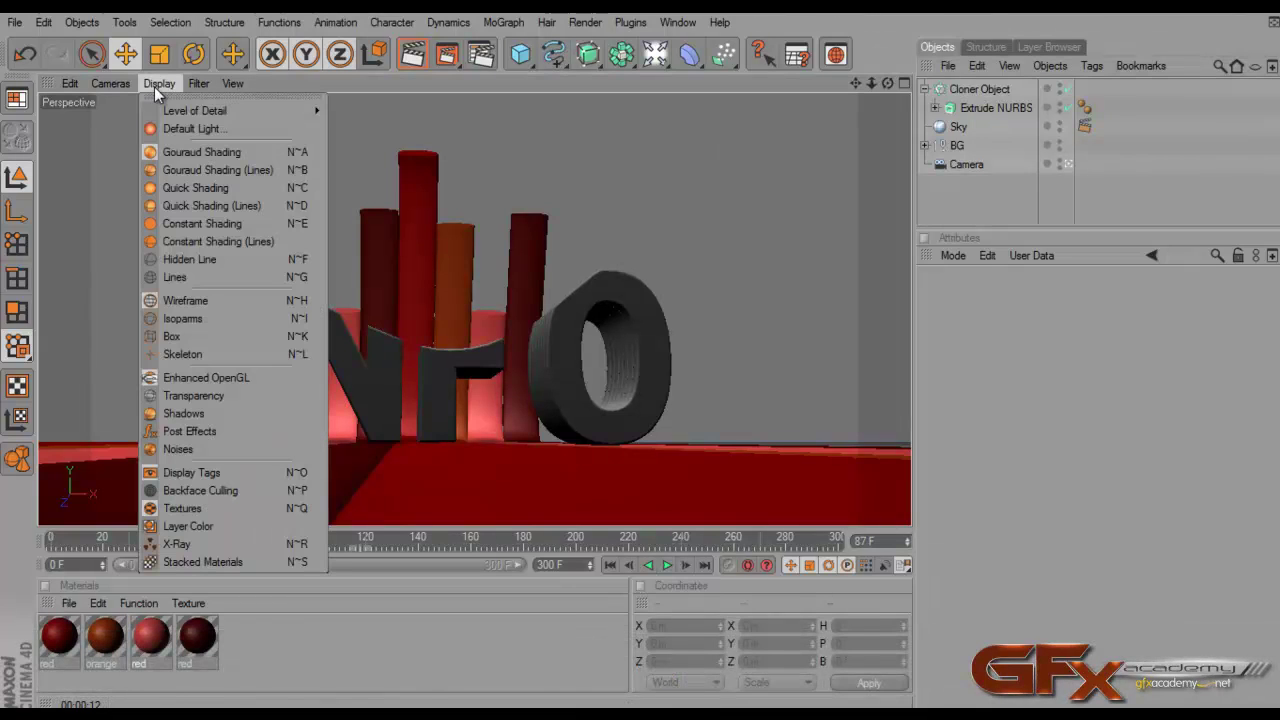
{"action": "left_click", "coordinate": [194, 379]}
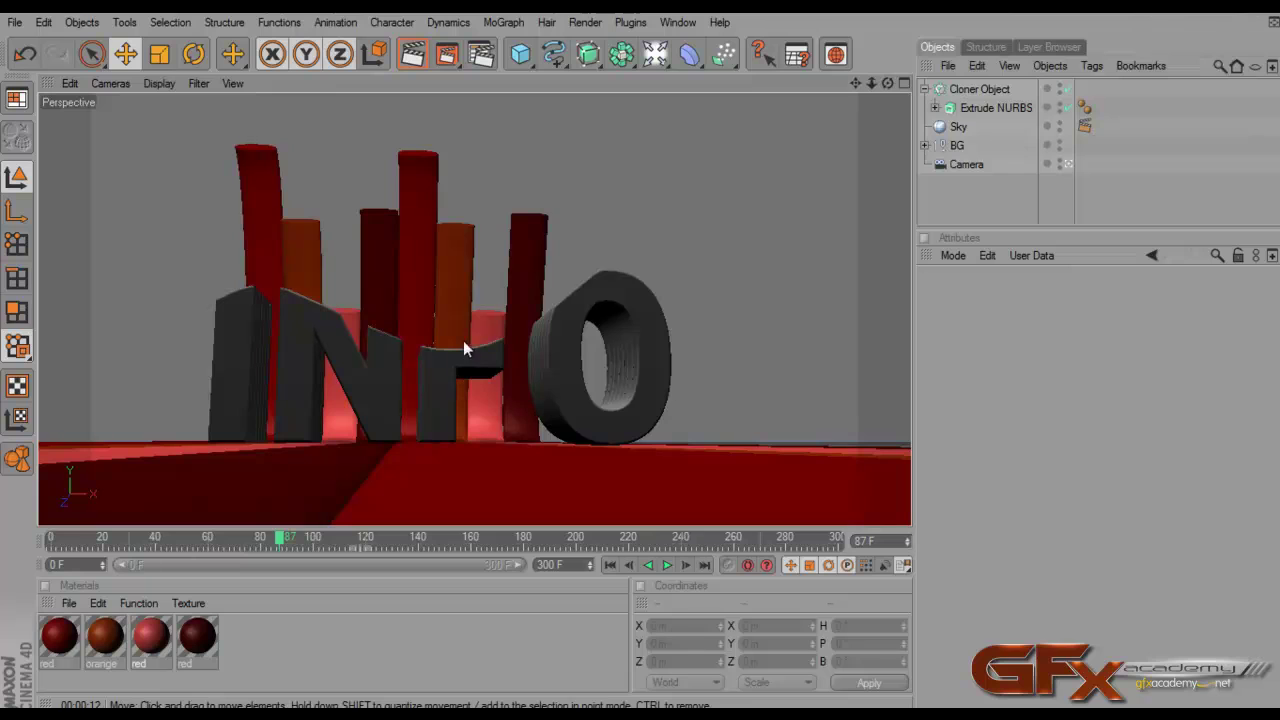
{"action": "left_click", "coordinate": [159, 84]}
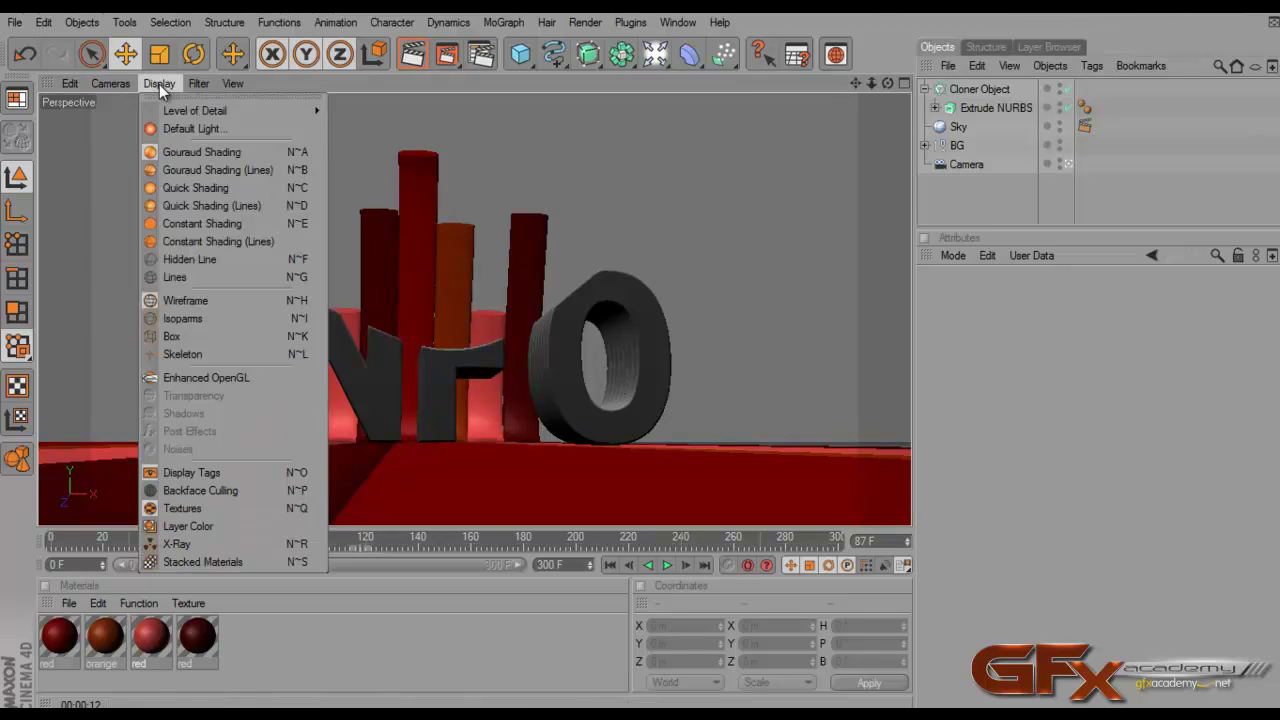
{"action": "left_click", "coordinate": [199, 171]}
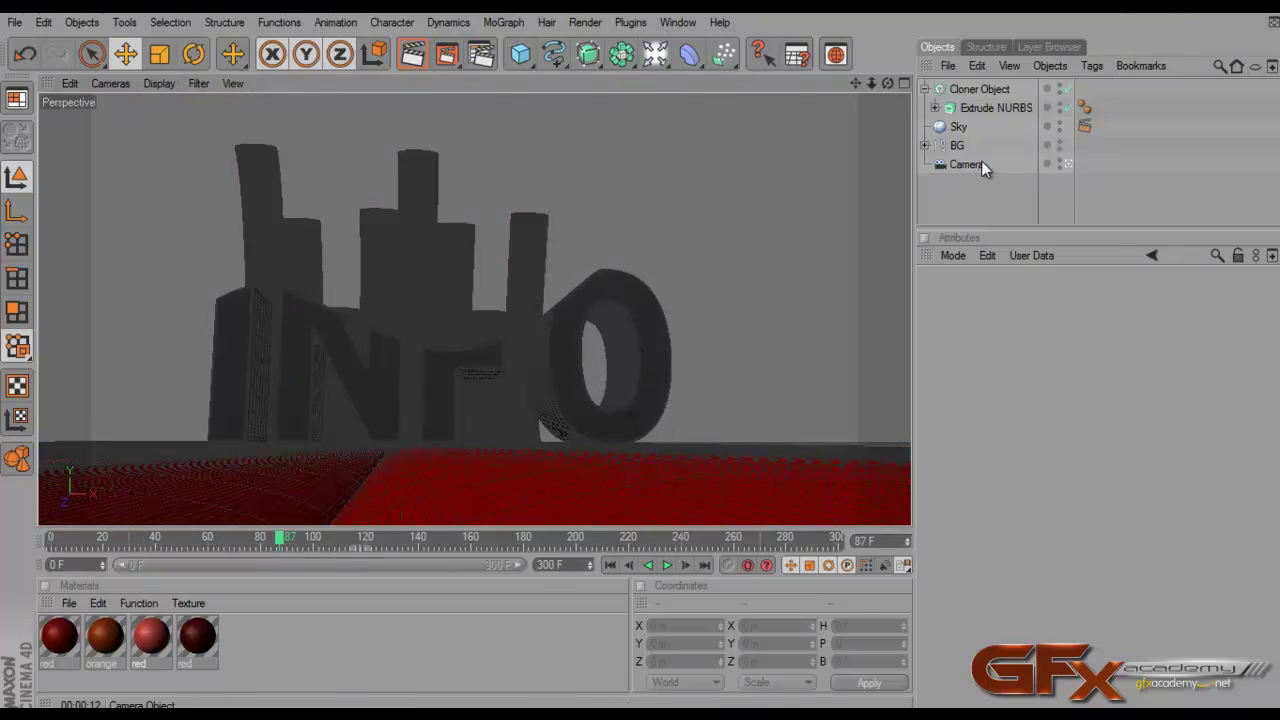
Add a MoGraph Step Effector to the title's Cloner Object, disable its Scale and set its Time Offset to 20 F
{"action": "left_click", "coordinate": [981, 89]}
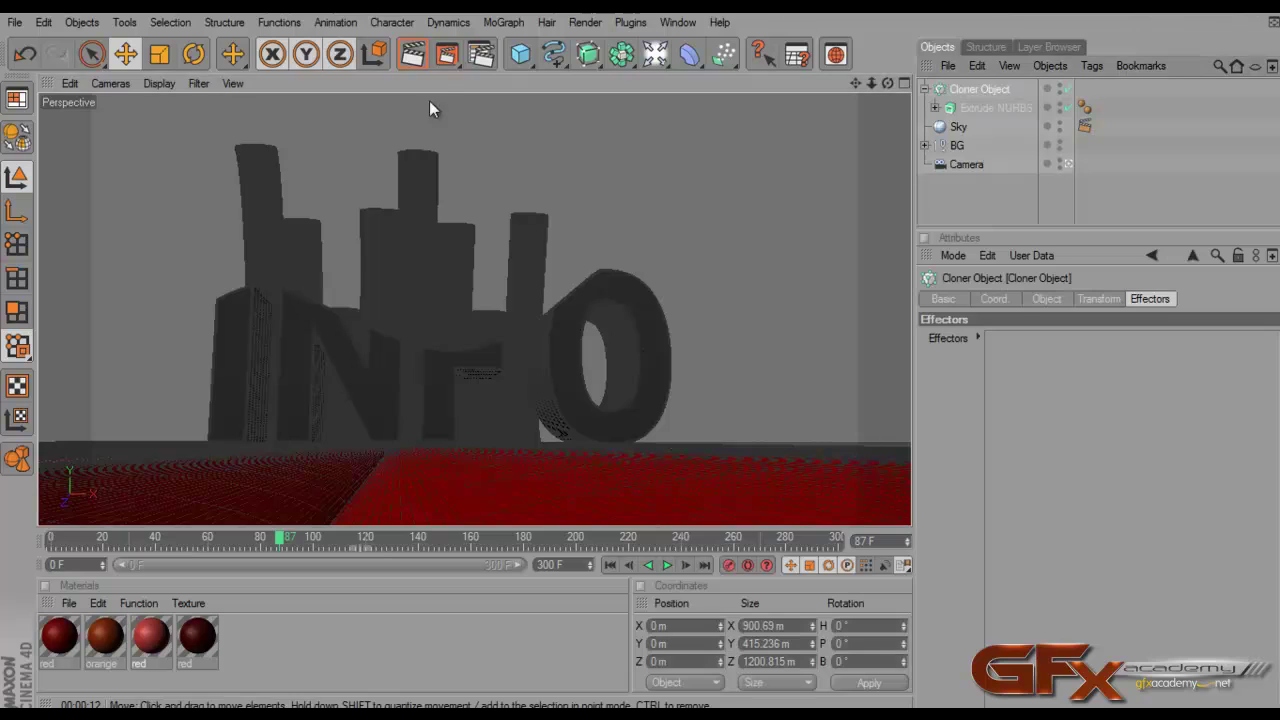
{"action": "left_click", "coordinate": [504, 22]}
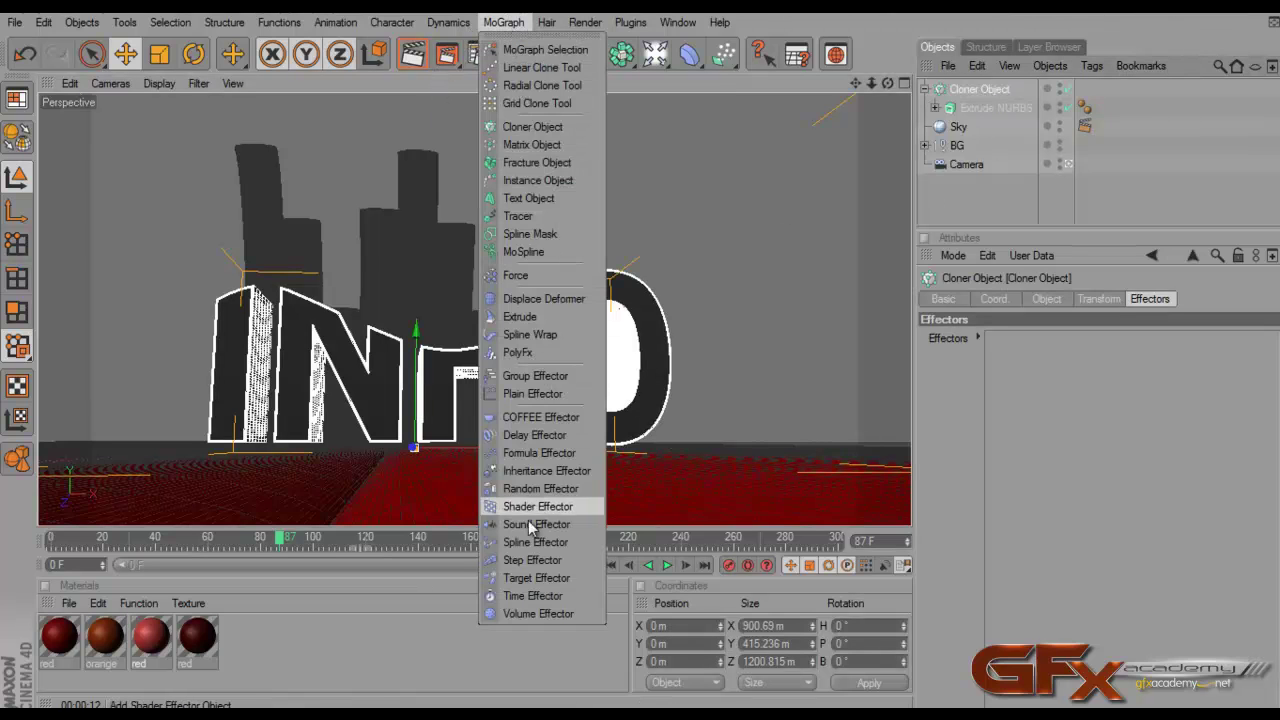
{"action": "left_click", "coordinate": [531, 561]}
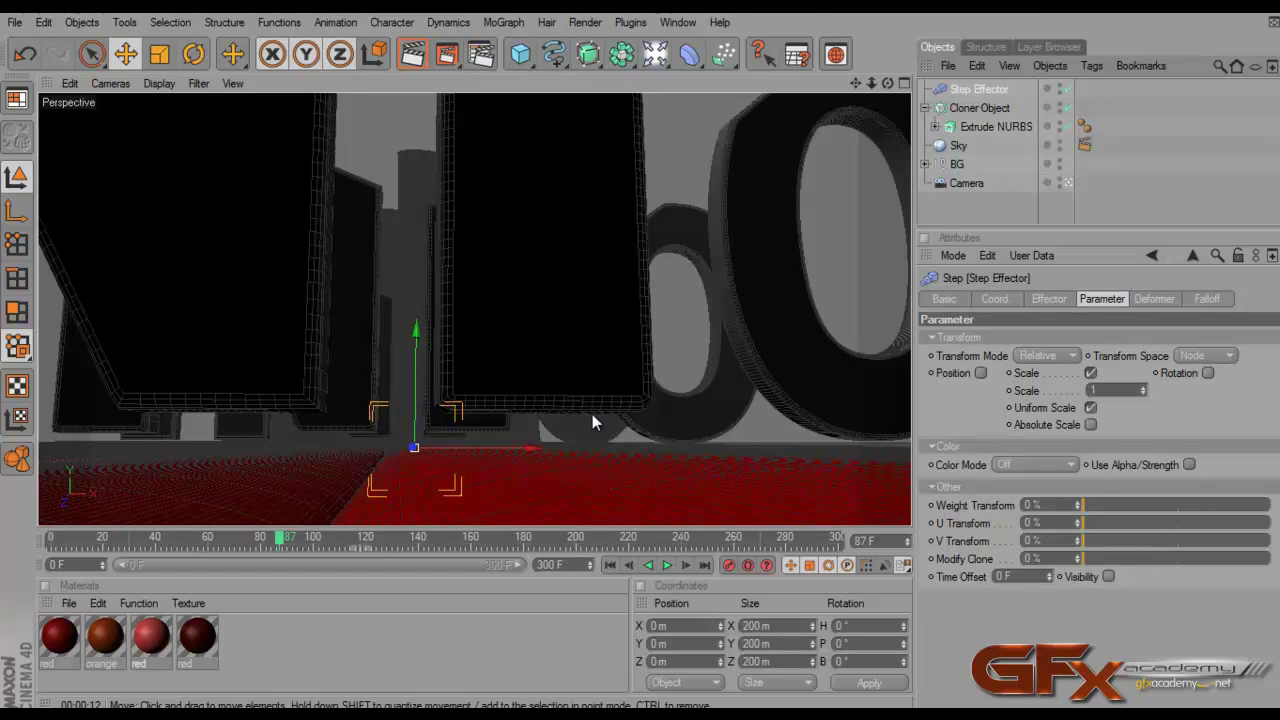
{"action": "left_click", "coordinate": [1090, 372]}
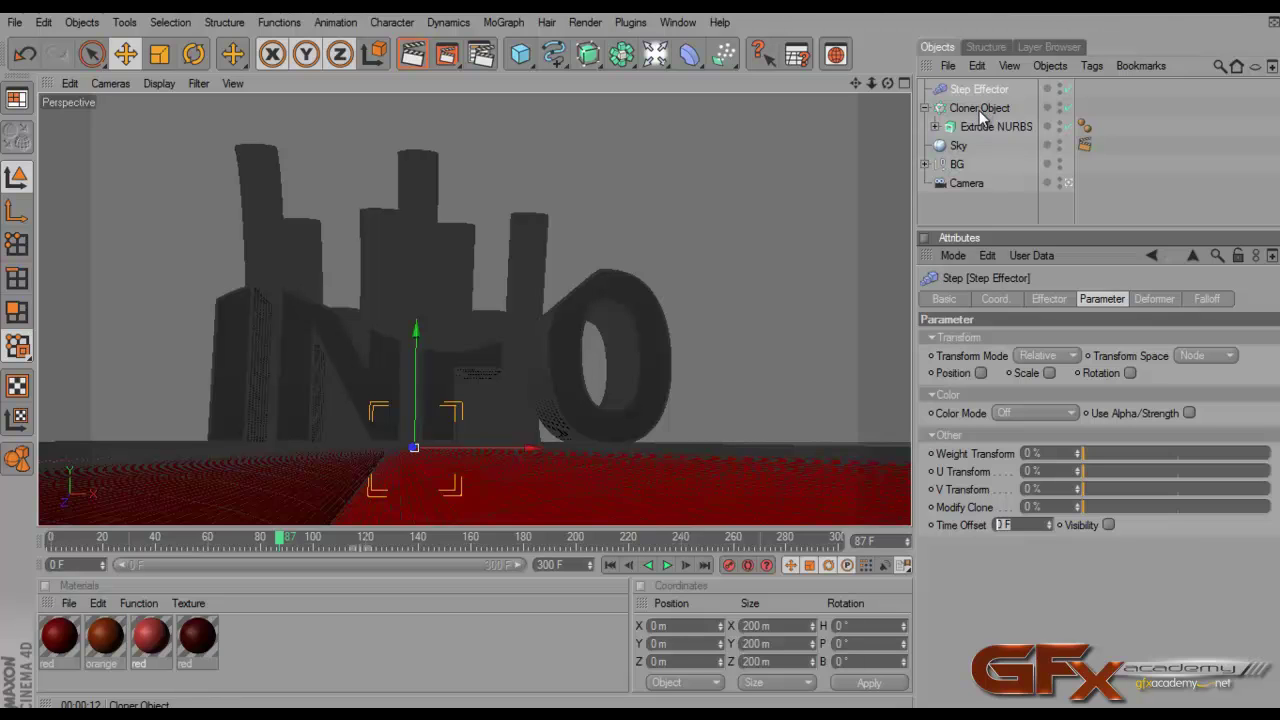
{"action": "type", "text": "20"}
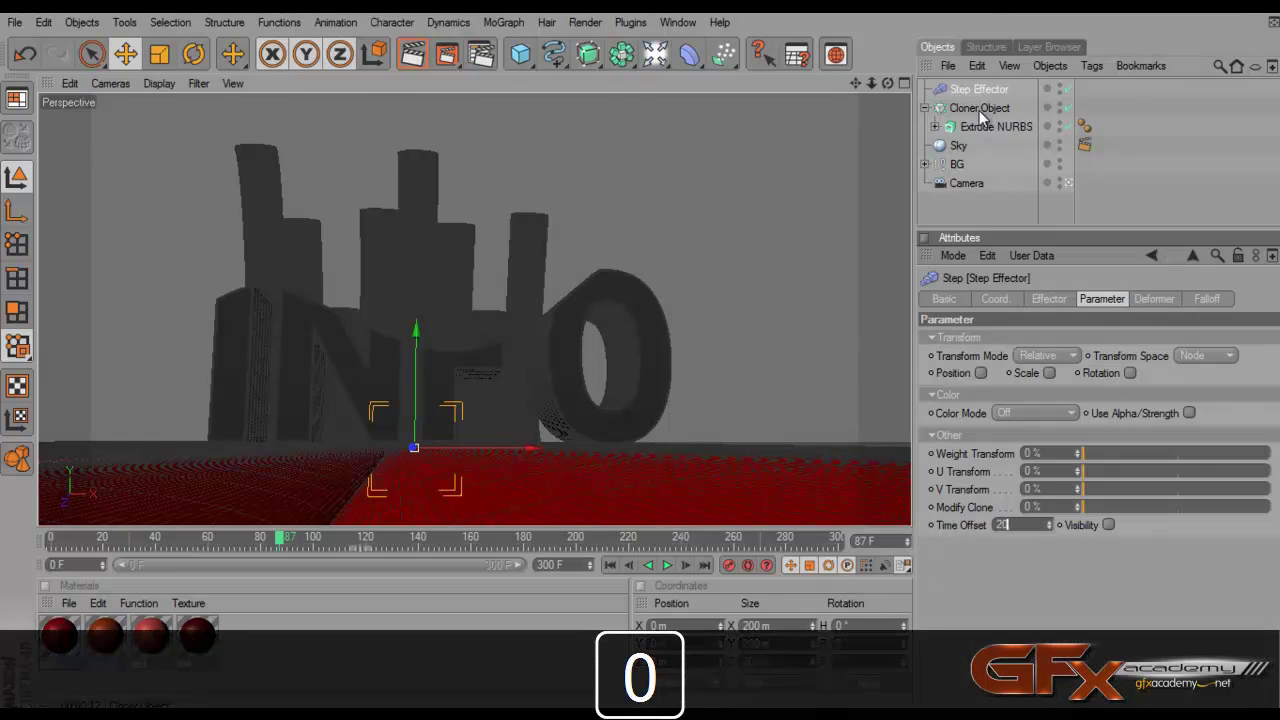
{"action": "key", "text": "Return"}
{"action": "left_click", "coordinate": [985, 215]}
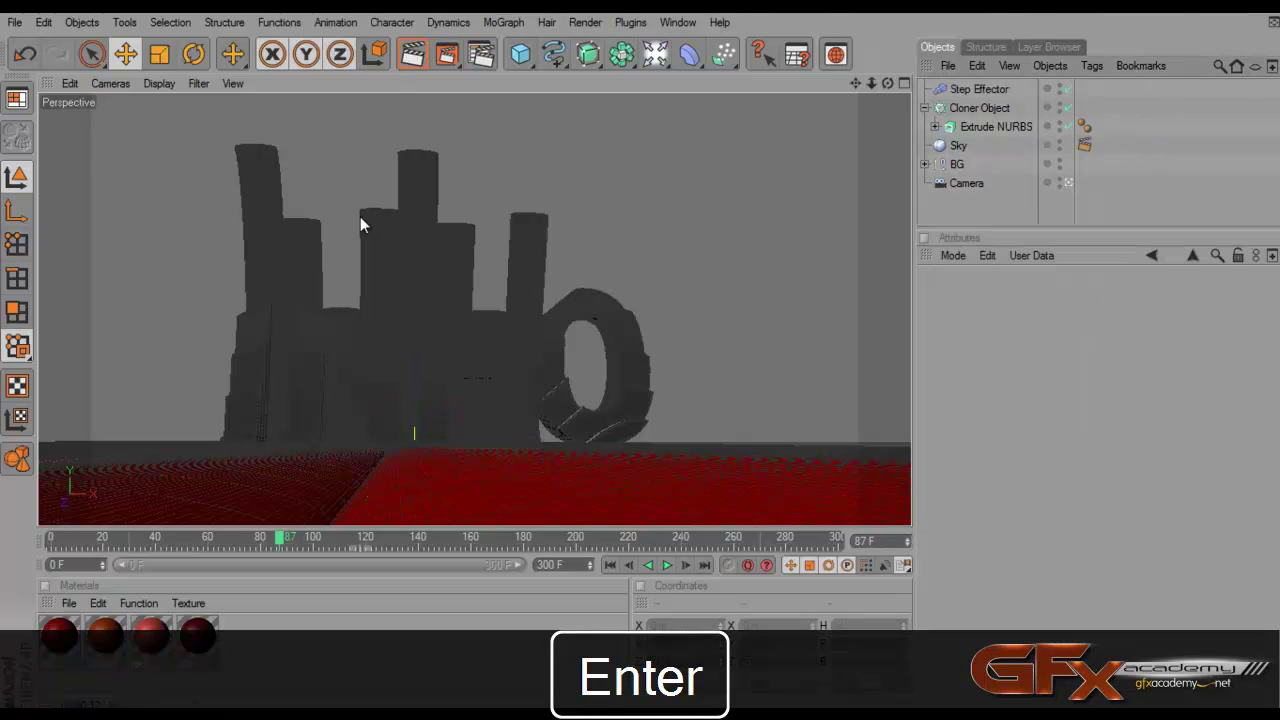
Return the viewport display to Gouraud Shading and check the effectors of the title's Cloner Object
{"action": "left_click", "coordinate": [158, 84]}
{"action": "left_click", "coordinate": [196, 152]}
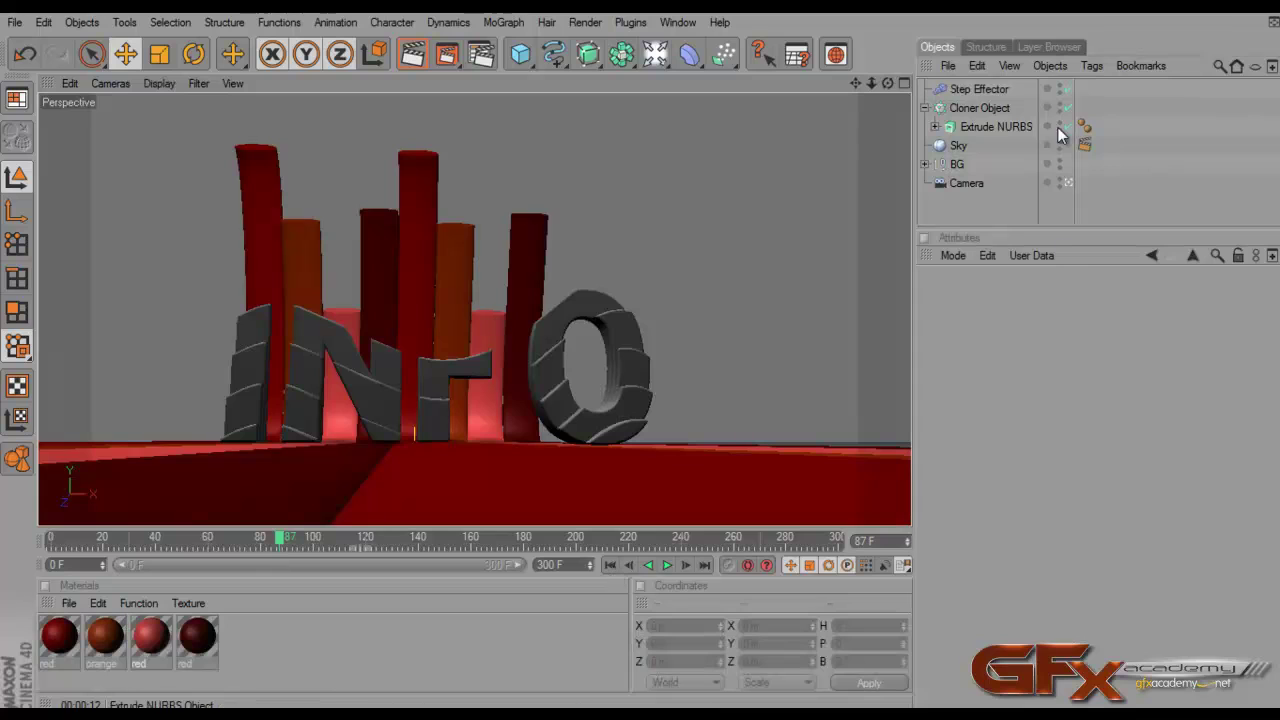
{"action": "left_click", "coordinate": [984, 109]}
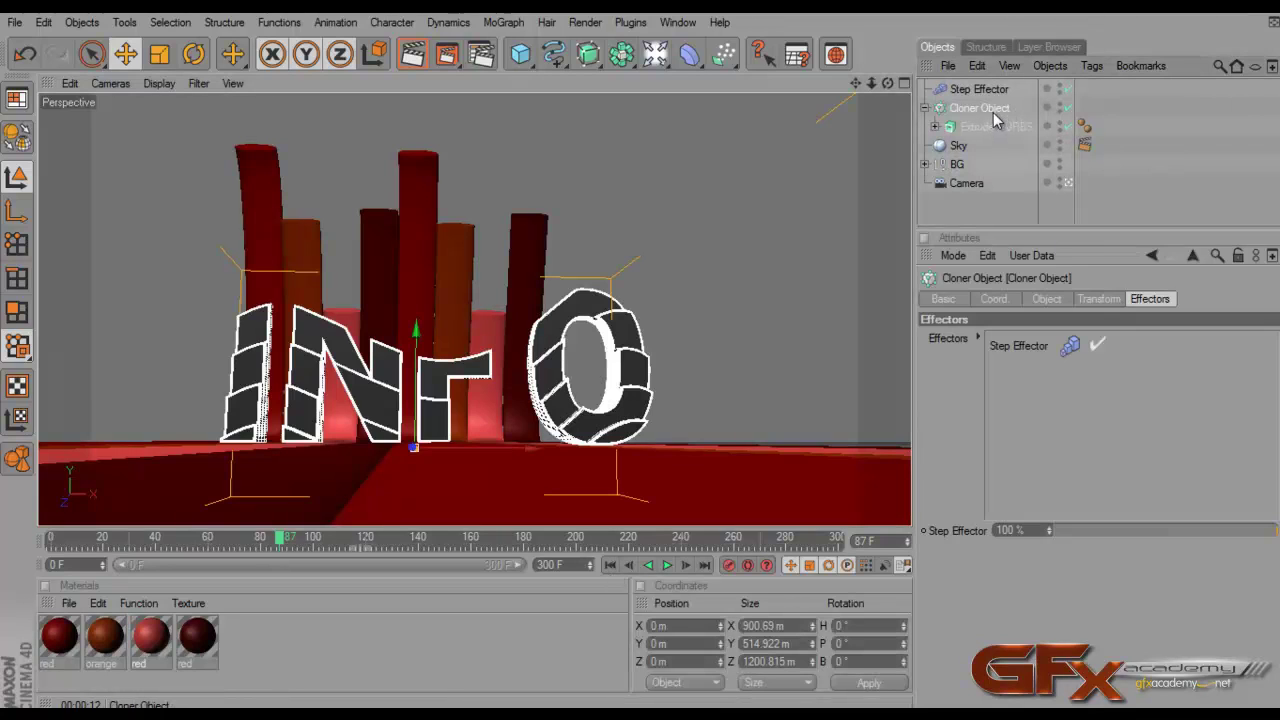
Expand the BG group to find its Cloner Object's layer and hide the GB Objects layer in the viewport
{"action": "left_click", "coordinate": [960, 166]}
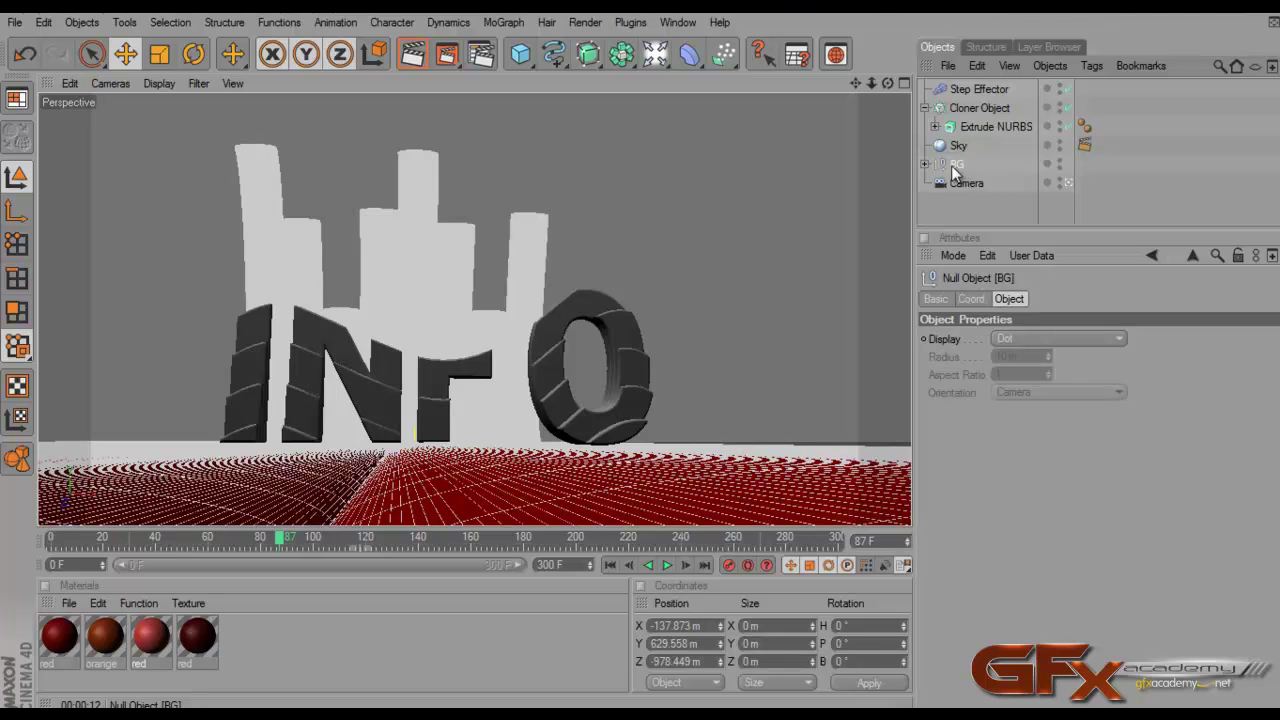
{"action": "left_click", "coordinate": [926, 164]}
{"action": "left_click", "coordinate": [1057, 218]}
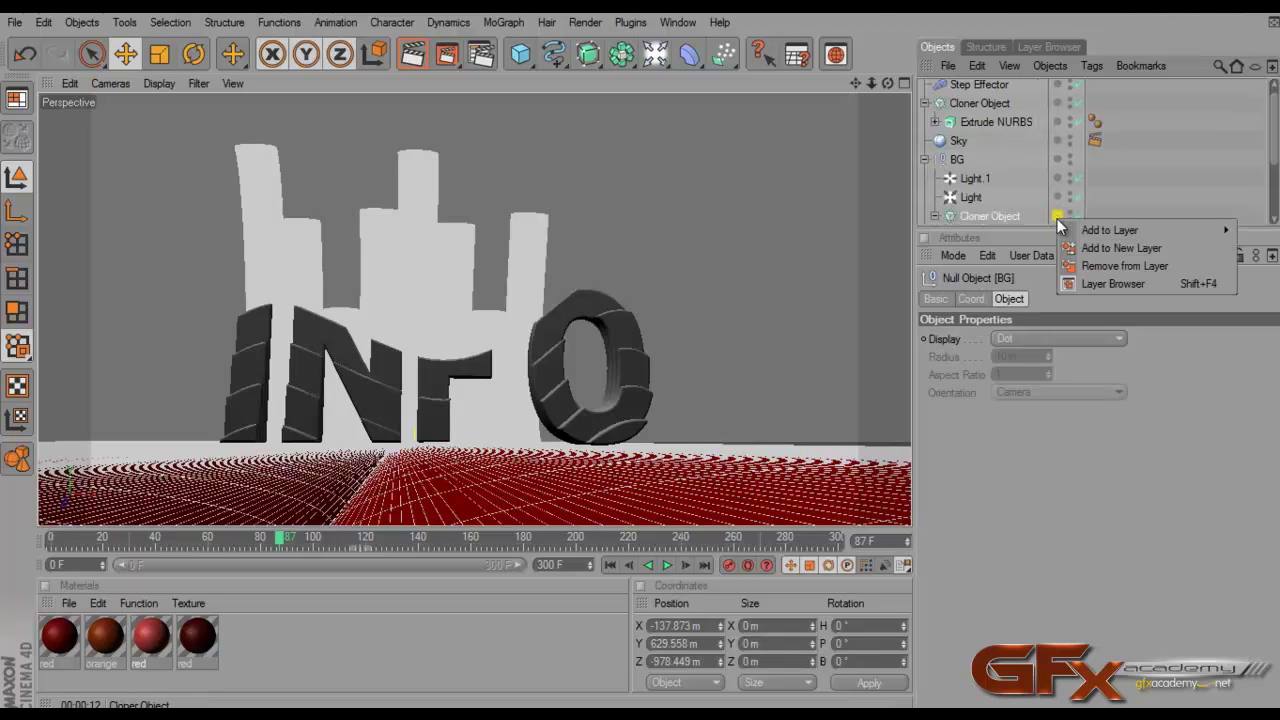
{"action": "mouse_move", "coordinate": [1098, 228]}
{"action": "left_click", "coordinate": [1012, 229]}
{"action": "left_click", "coordinate": [1035, 46]}
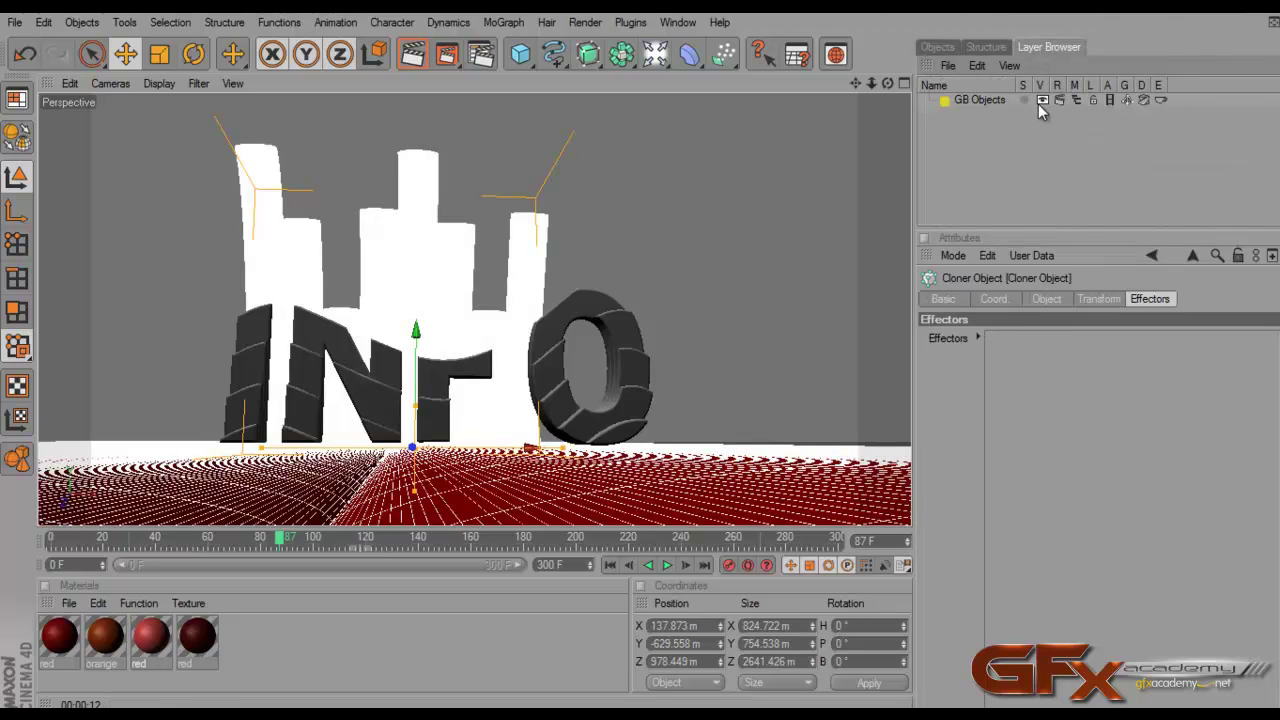
{"action": "left_click", "coordinate": [1041, 101]}
{"action": "left_click", "coordinate": [937, 47]}
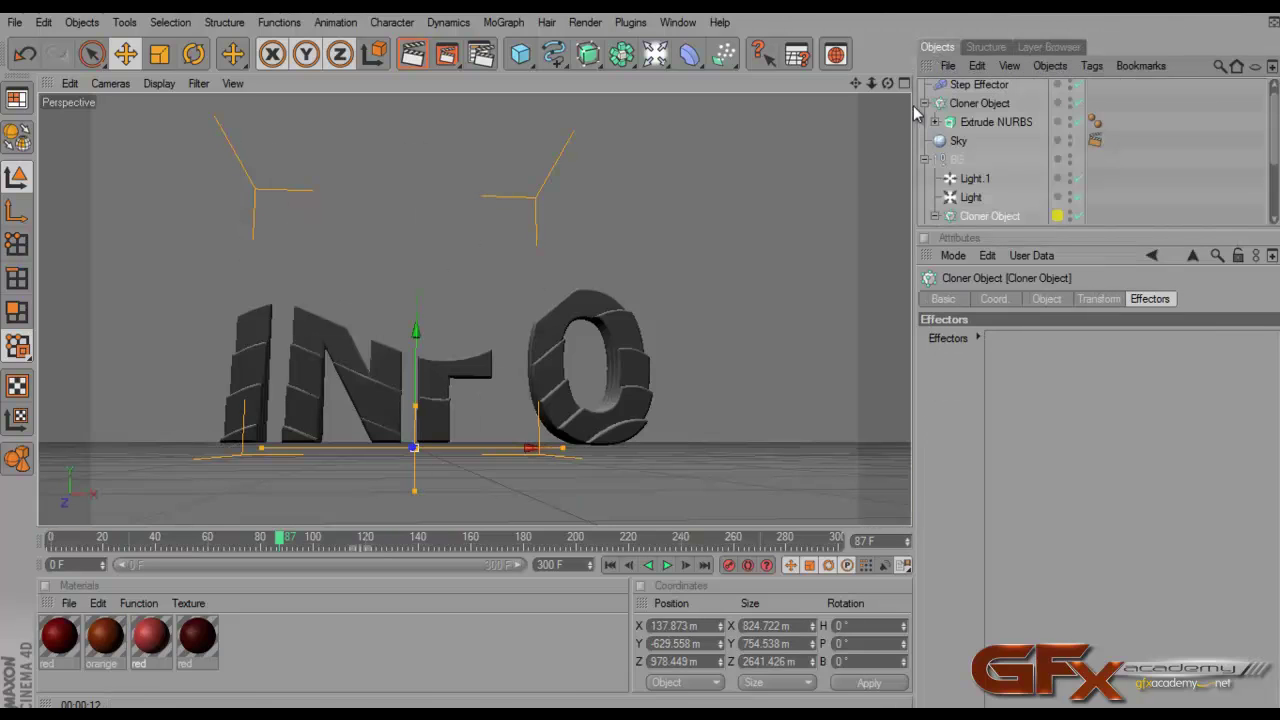
Play the animation up to frame 106 to review the staggered reveal of the INFO title
{"action": "left_click", "coordinate": [627, 566]}
{"action": "left_click", "coordinate": [667, 566]}
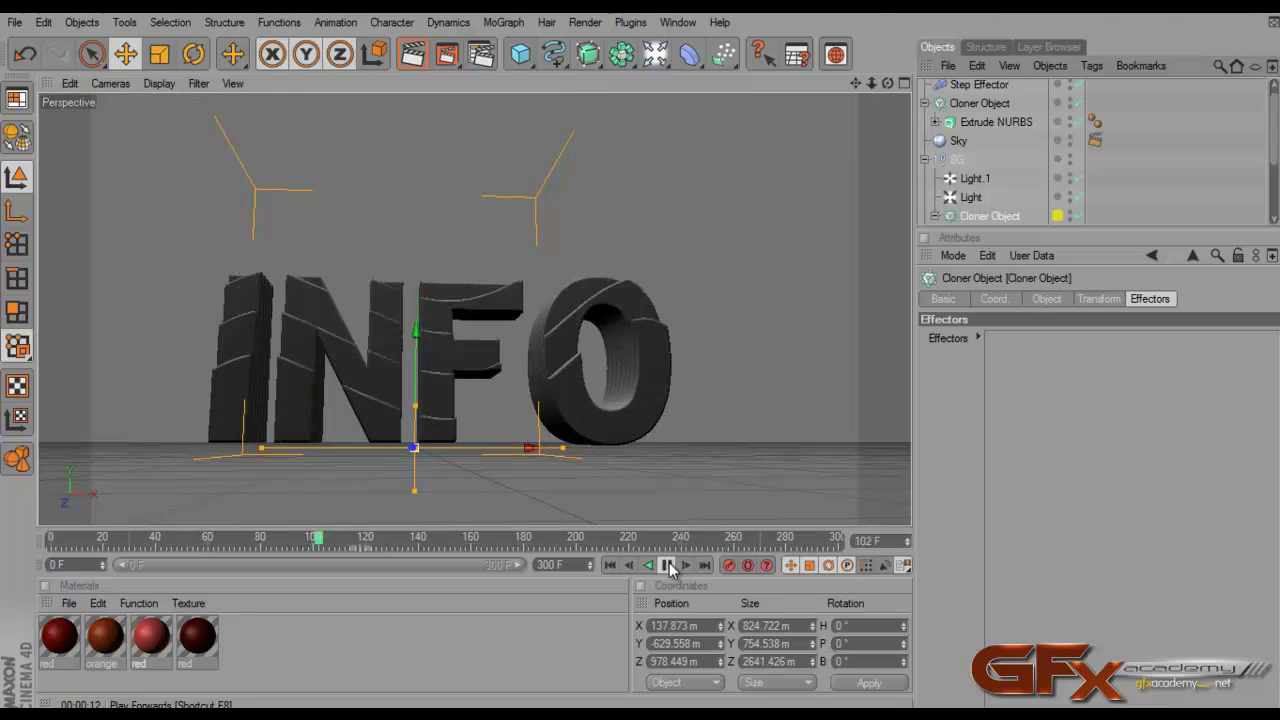
{"action": "left_click", "coordinate": [668, 565]}
Set the Count of the title's Cloner Object to 5
{"action": "left_click", "coordinate": [974, 105]}
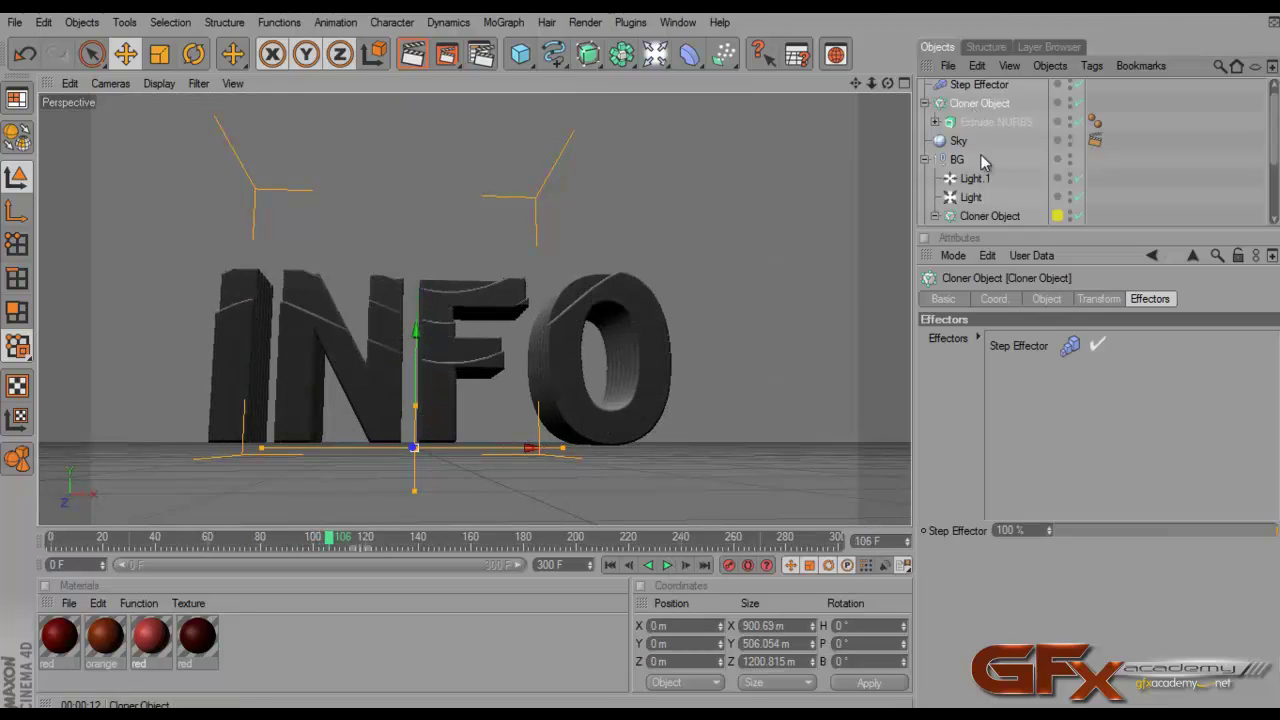
{"action": "left_click", "coordinate": [1045, 299]}
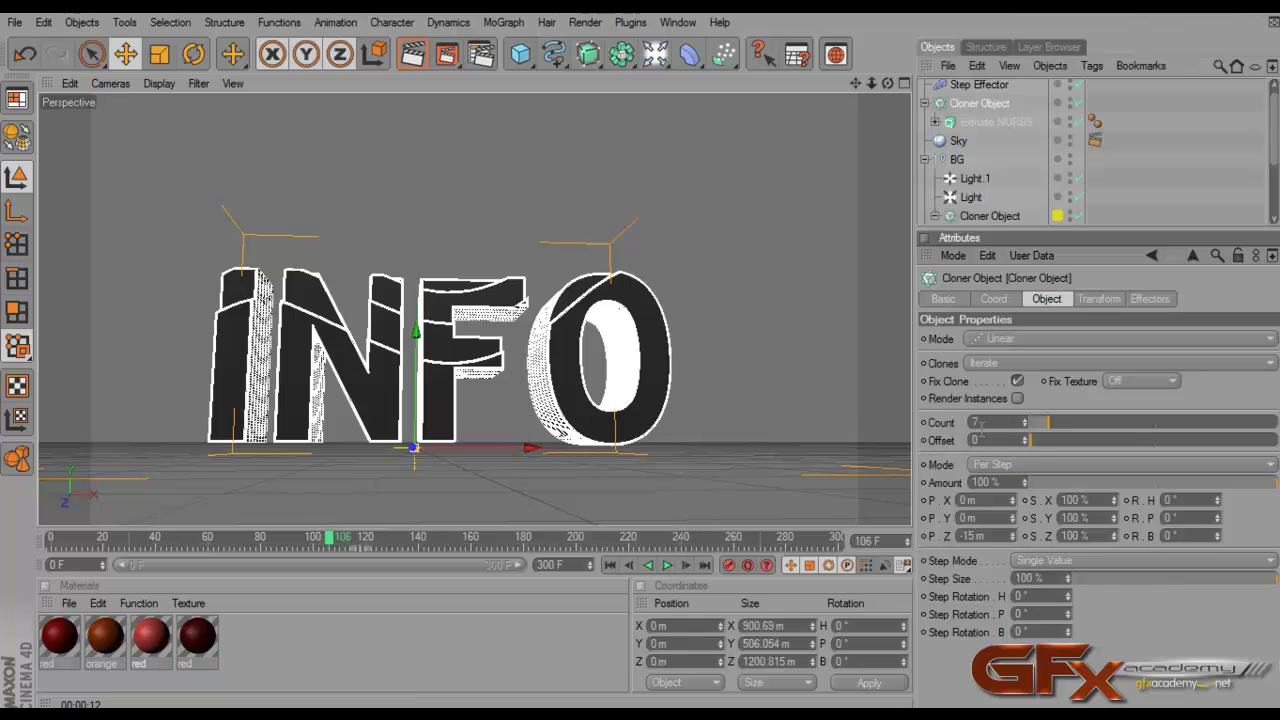
{"action": "type", "text": "5"}
{"action": "key", "text": "Return"}
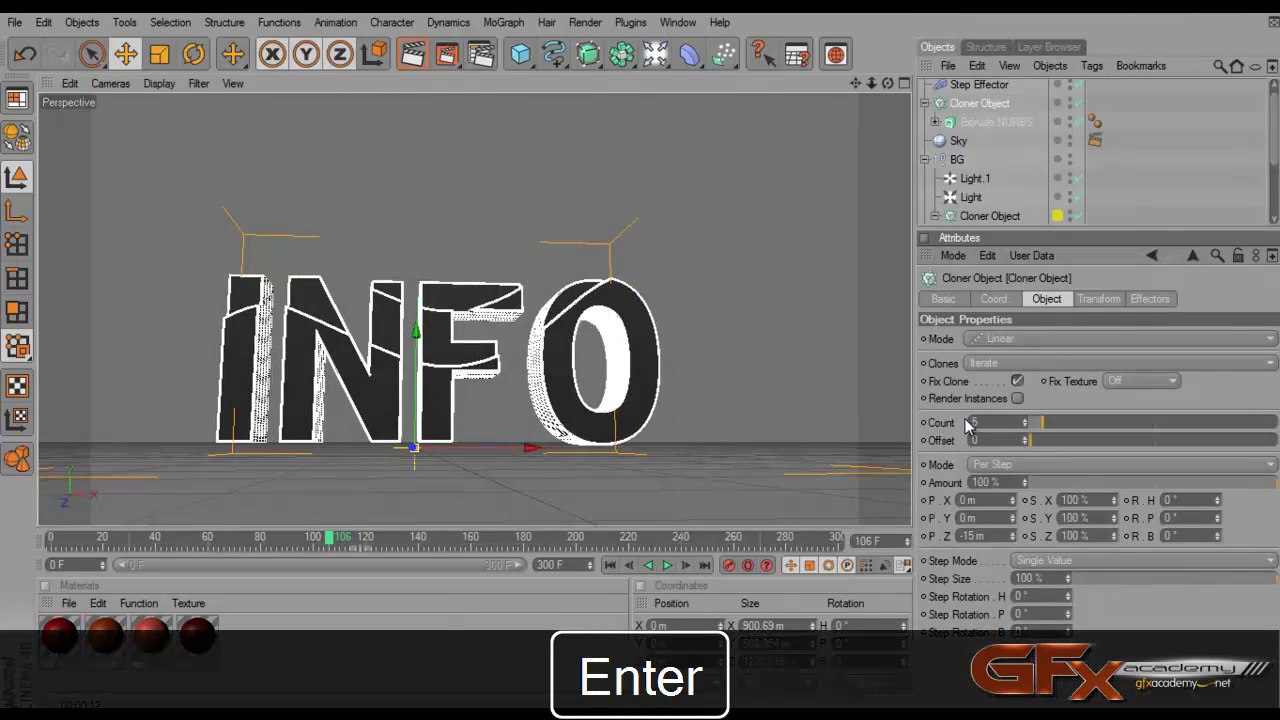
Rewind to frame 0 and play the title reveal with five clones up to frame 106
{"action": "left_click", "coordinate": [610, 565]}
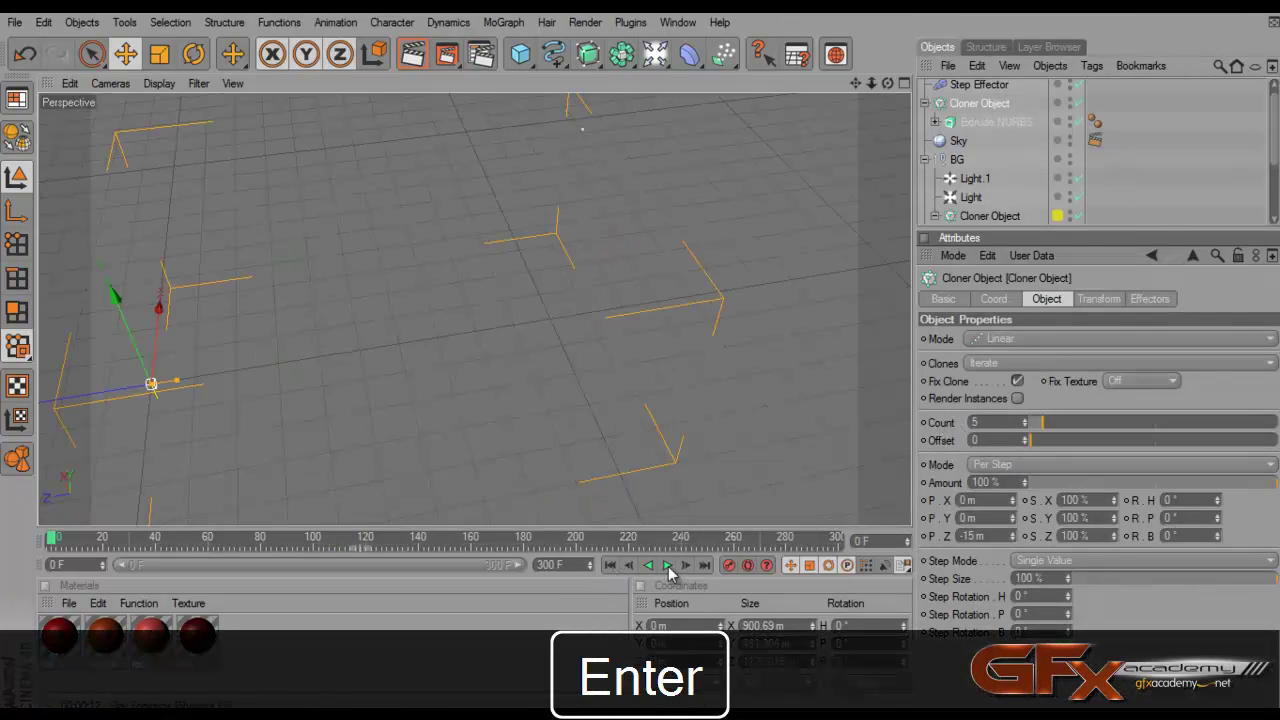
{"action": "left_click", "coordinate": [667, 565]}
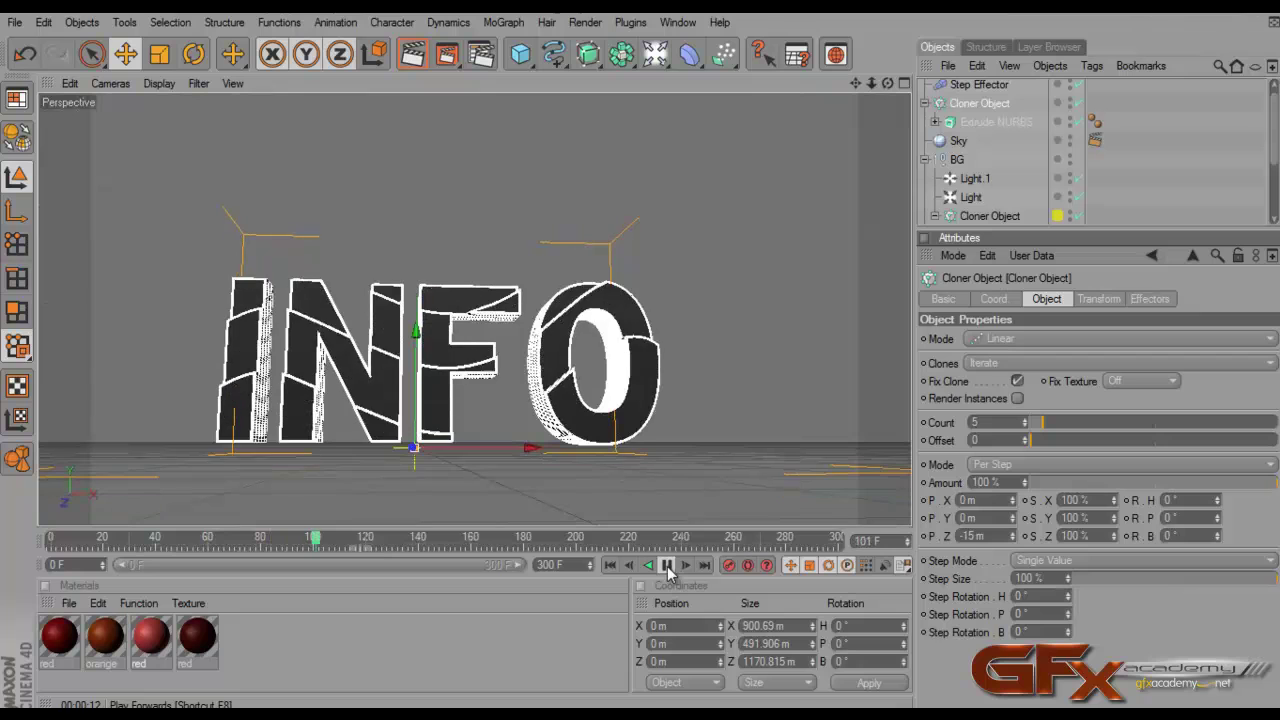
{"action": "left_click", "coordinate": [667, 565]}
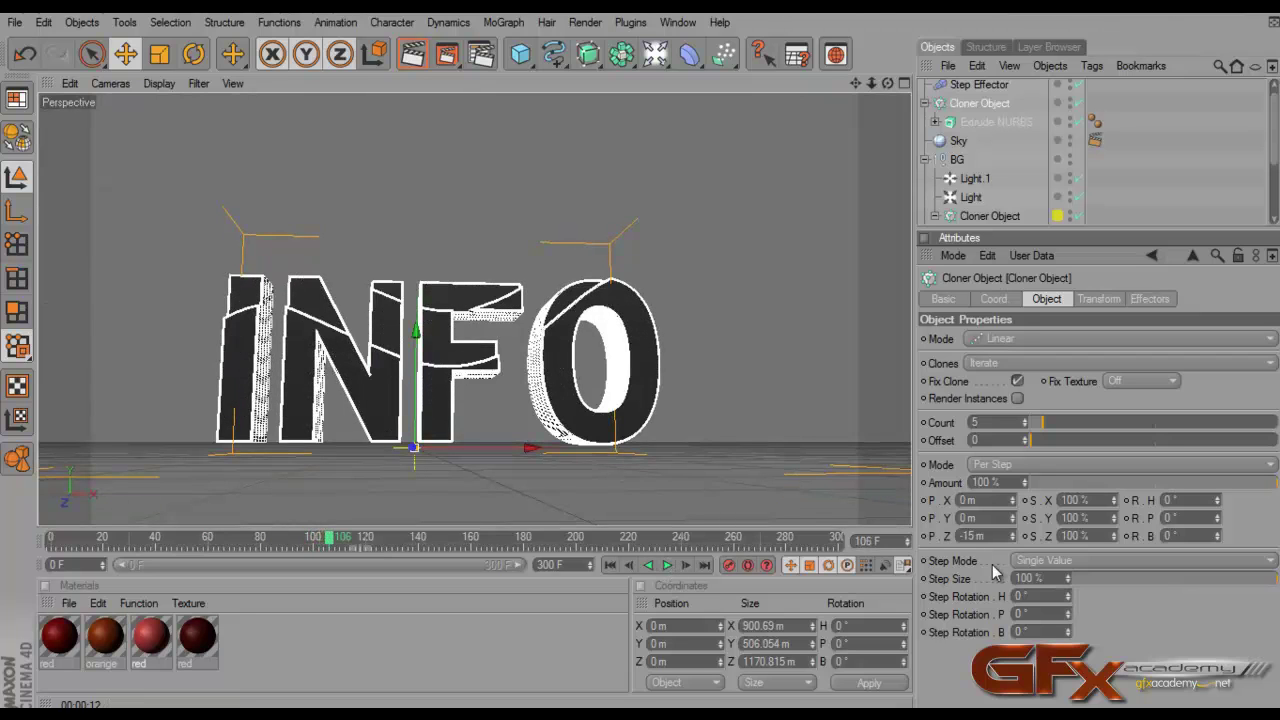
Set the Step Effector's Time Offset to 12 F
{"action": "left_click", "coordinate": [985, 86]}
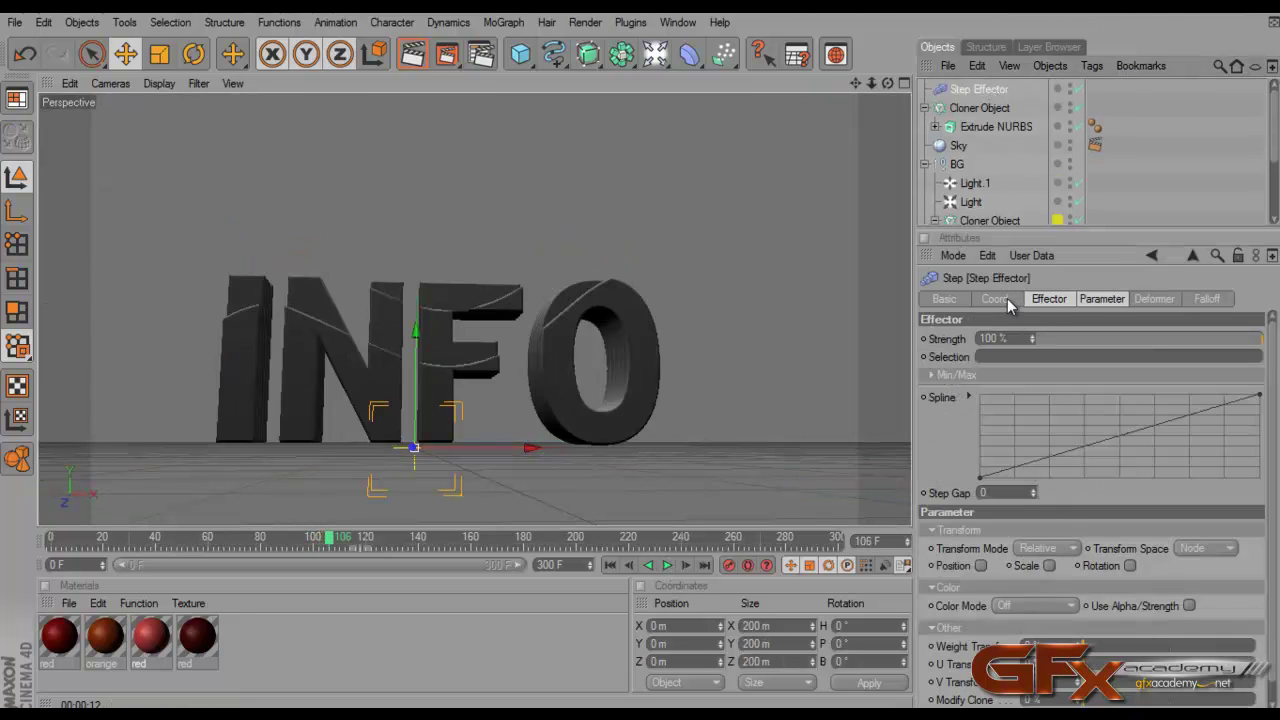
{"action": "left_click", "coordinate": [1102, 298]}
{"action": "left_click", "coordinate": [1060, 299]}
{"action": "left_click", "coordinate": [1098, 298]}
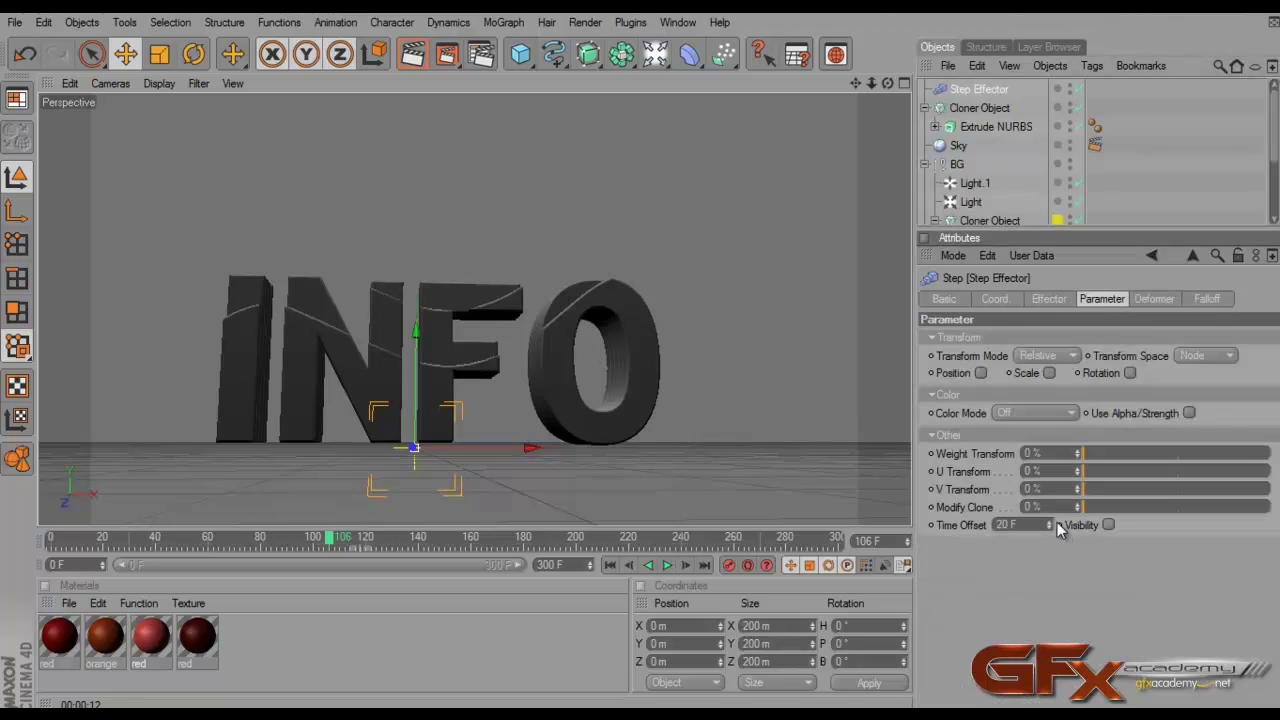
{"action": "type", "text": "13"}
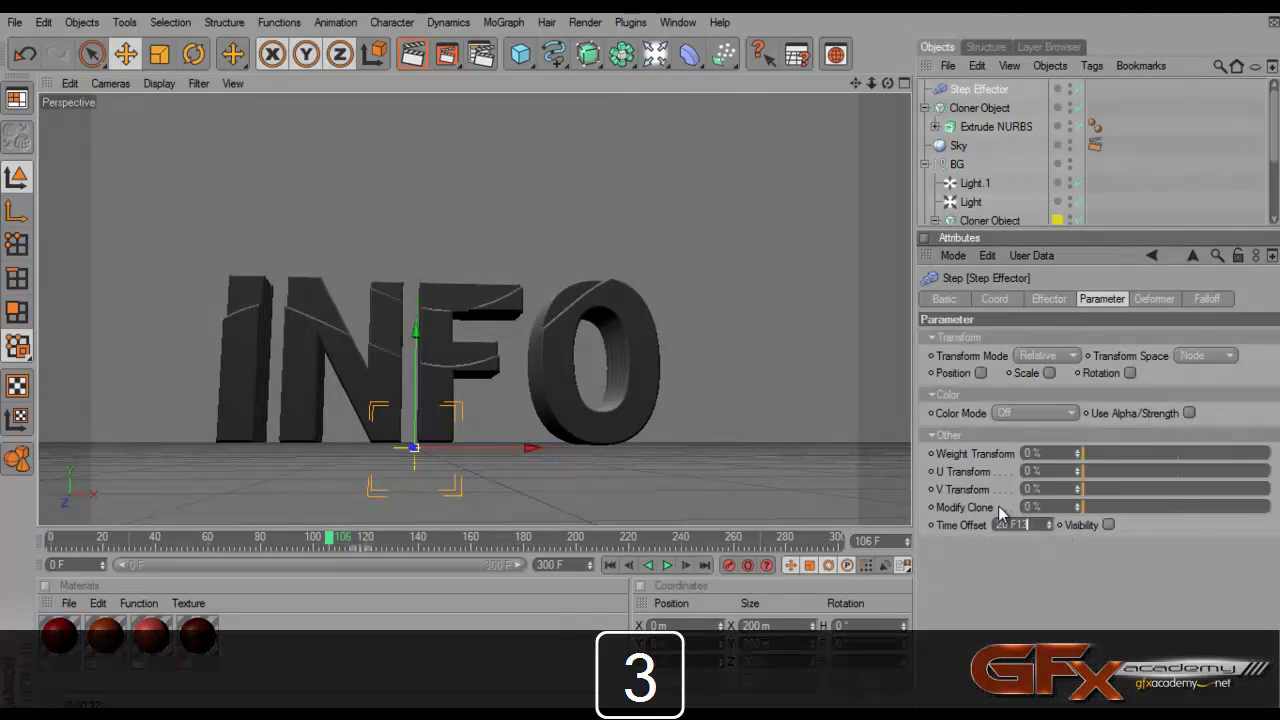
{"action": "key", "text": "BackSpace"}
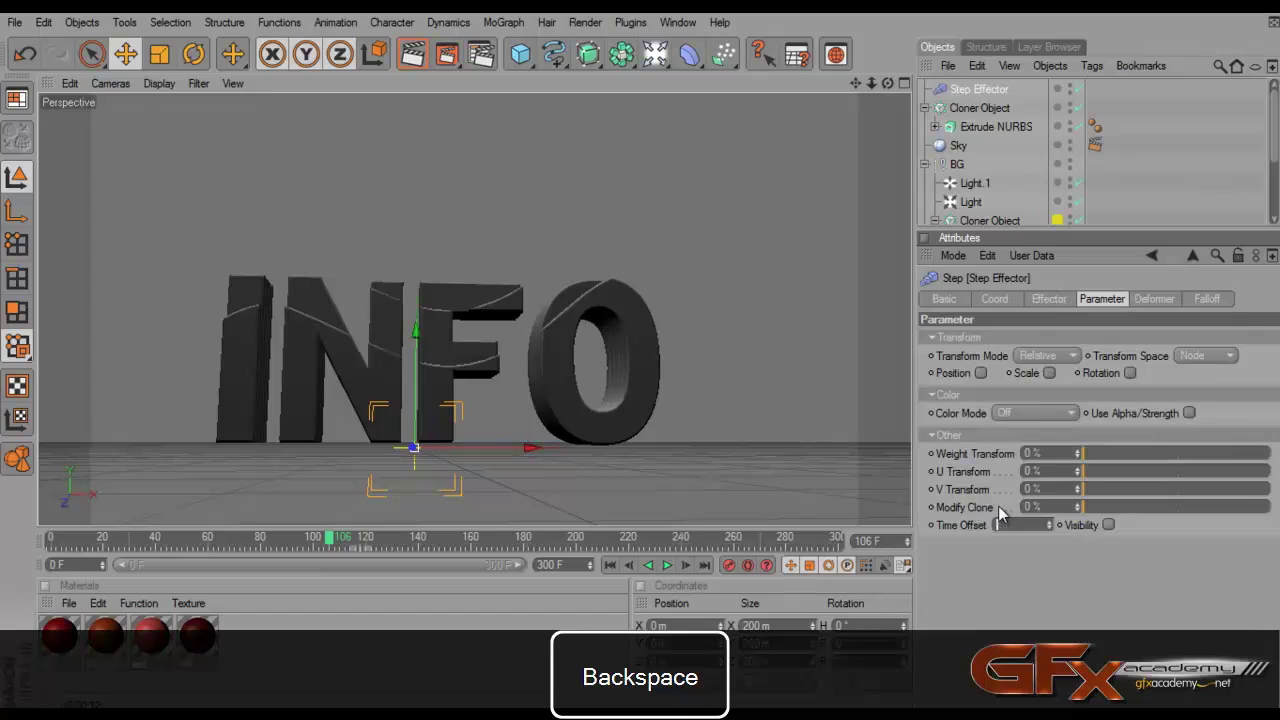
{"action": "type", "text": "2"}
{"action": "key", "text": "Return"}
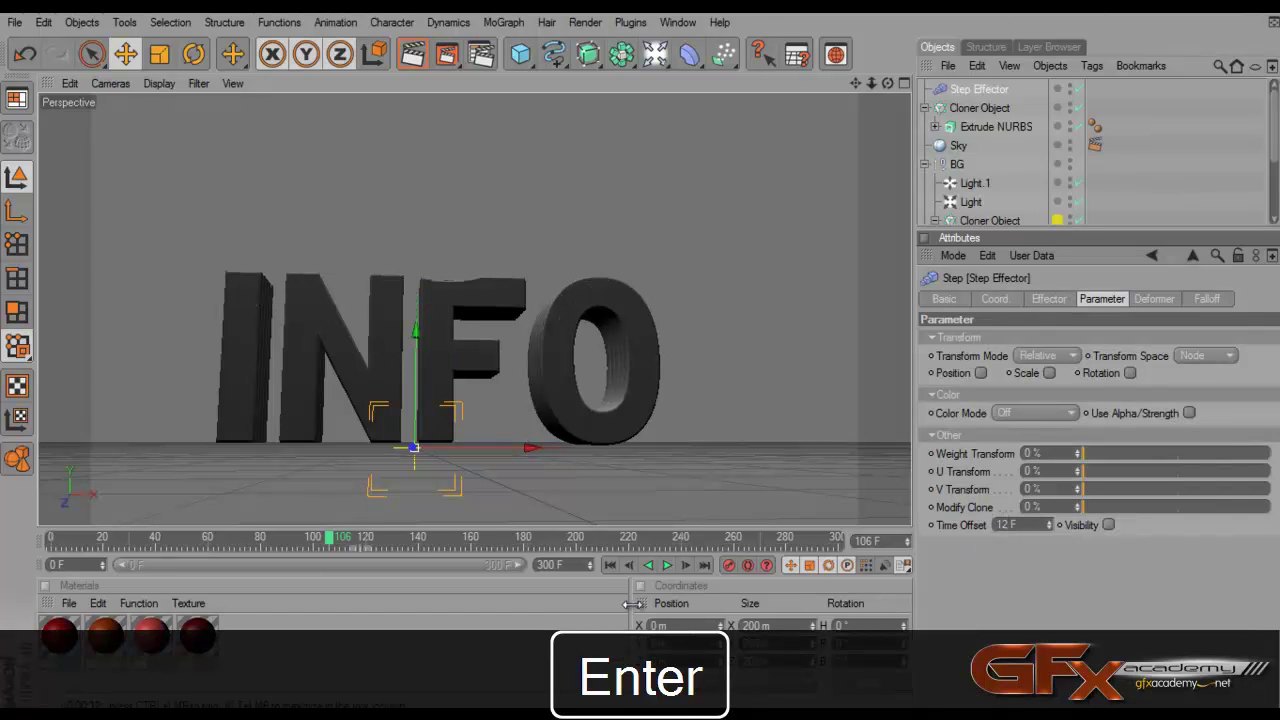
Replay the animation from the start to frame 106 to check the title reveal with the 12 F offset
{"action": "left_click", "coordinate": [610, 565]}
{"action": "left_click", "coordinate": [667, 565]}
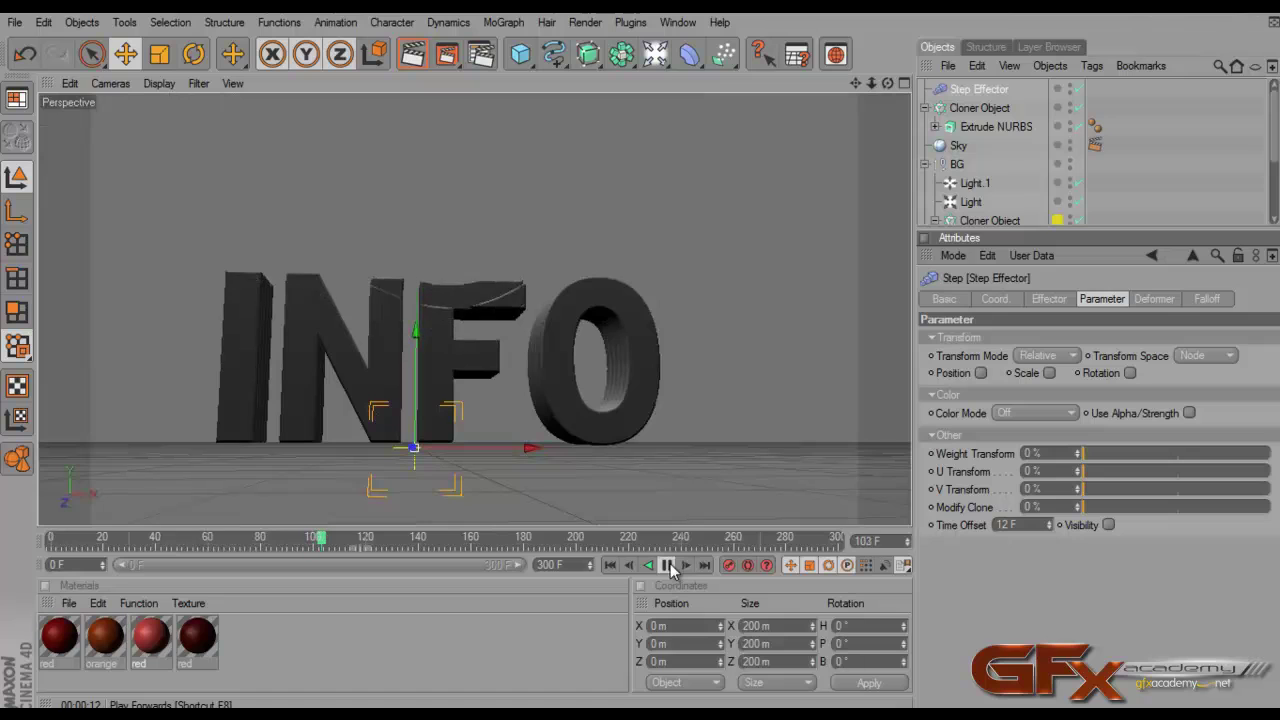
{"action": "left_click", "coordinate": [669, 566]}
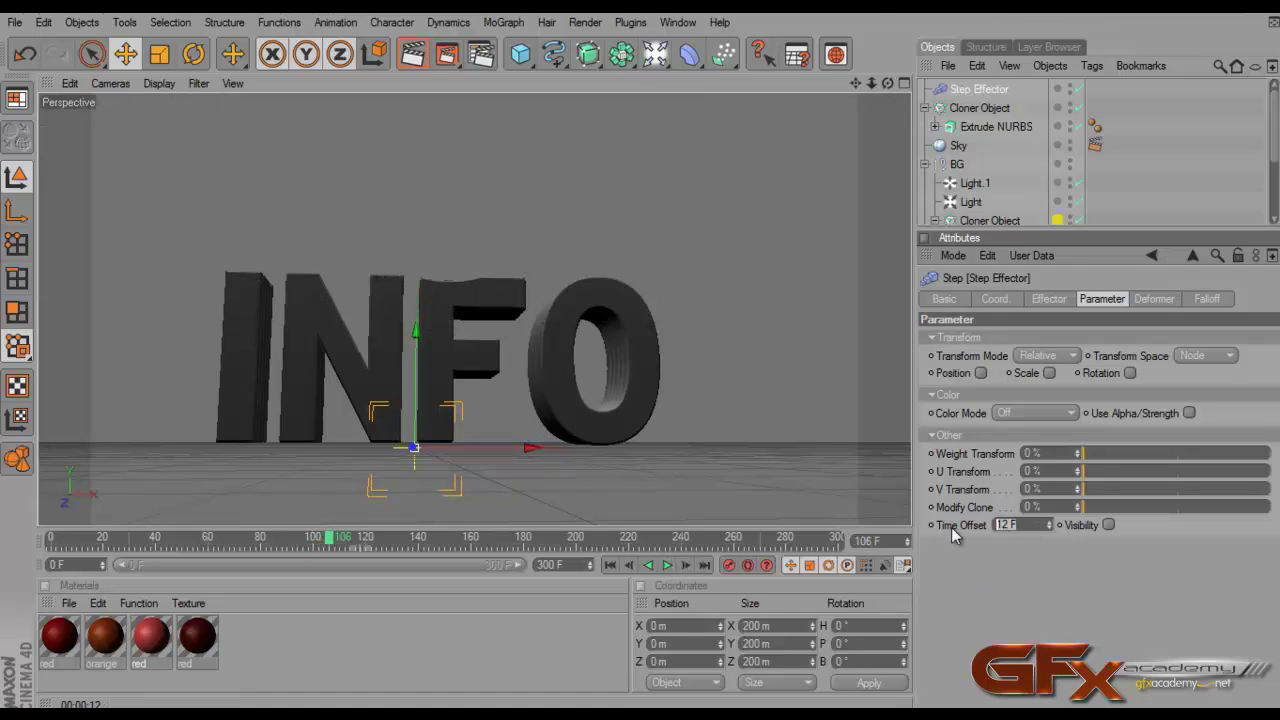
Set the Step Effector's Time Offset to 8 F, preview the reveal from frame 72 and leave the timeline at frame 94
{"action": "type", "text": "8"}
{"action": "key", "text": "Return"}
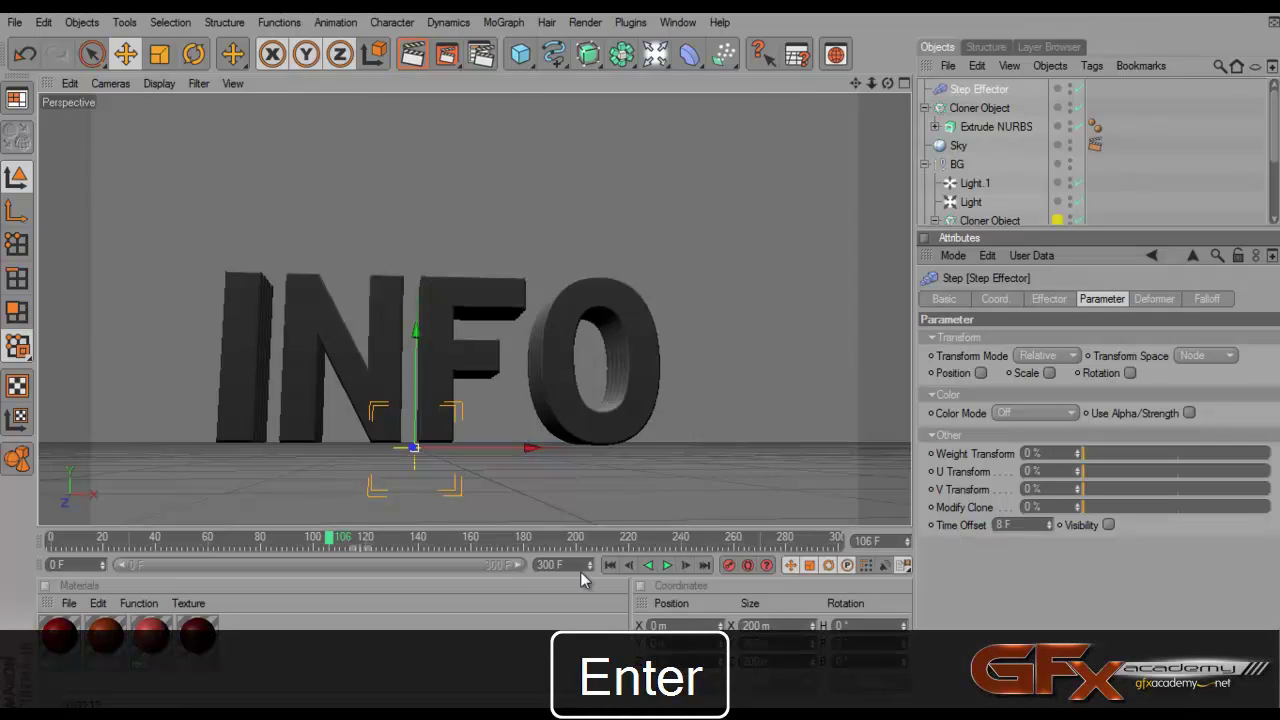
{"action": "left_click_drag", "start_coordinate": [336, 546], "coordinate": [242, 545]}
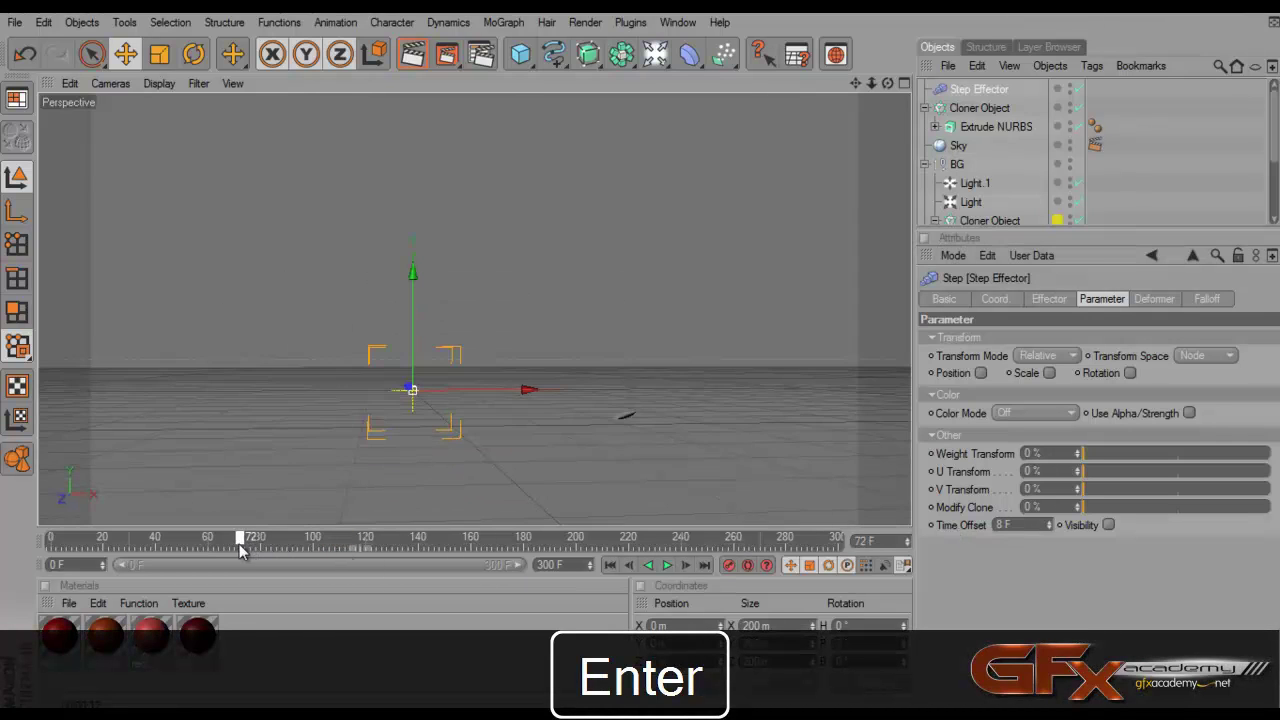
{"action": "left_click", "coordinate": [667, 566]}
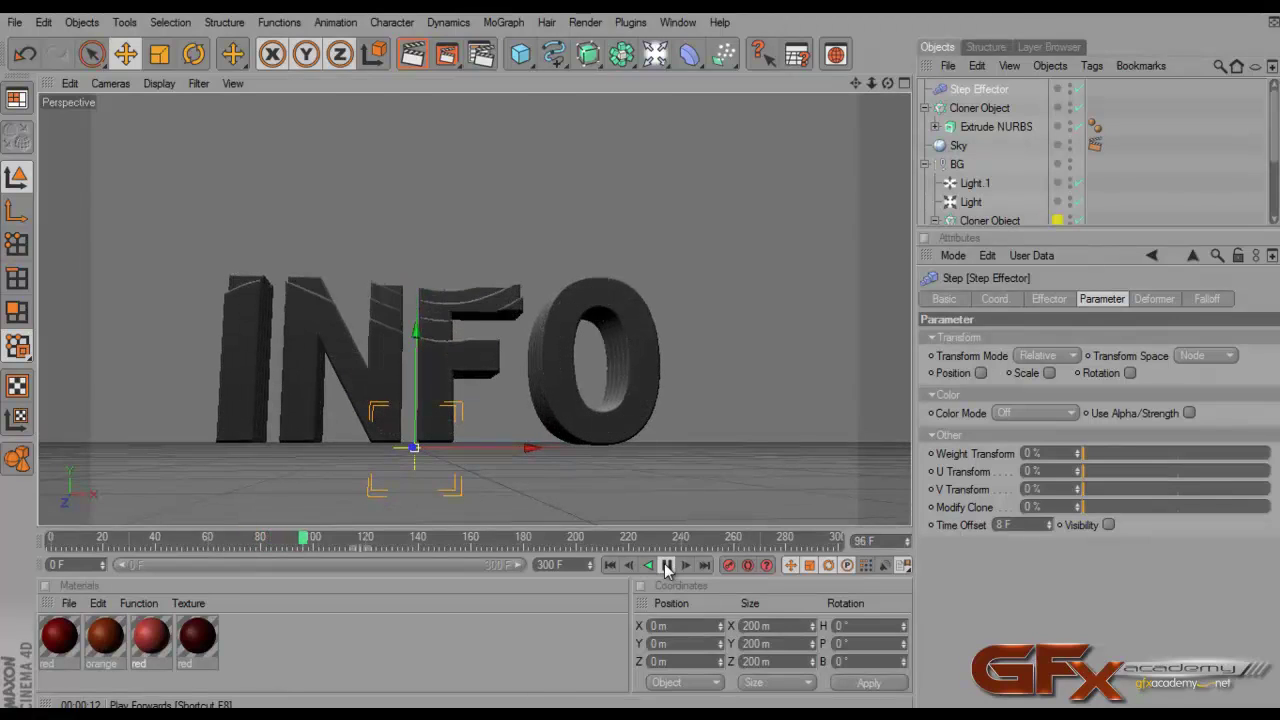
{"action": "left_click", "coordinate": [667, 566]}
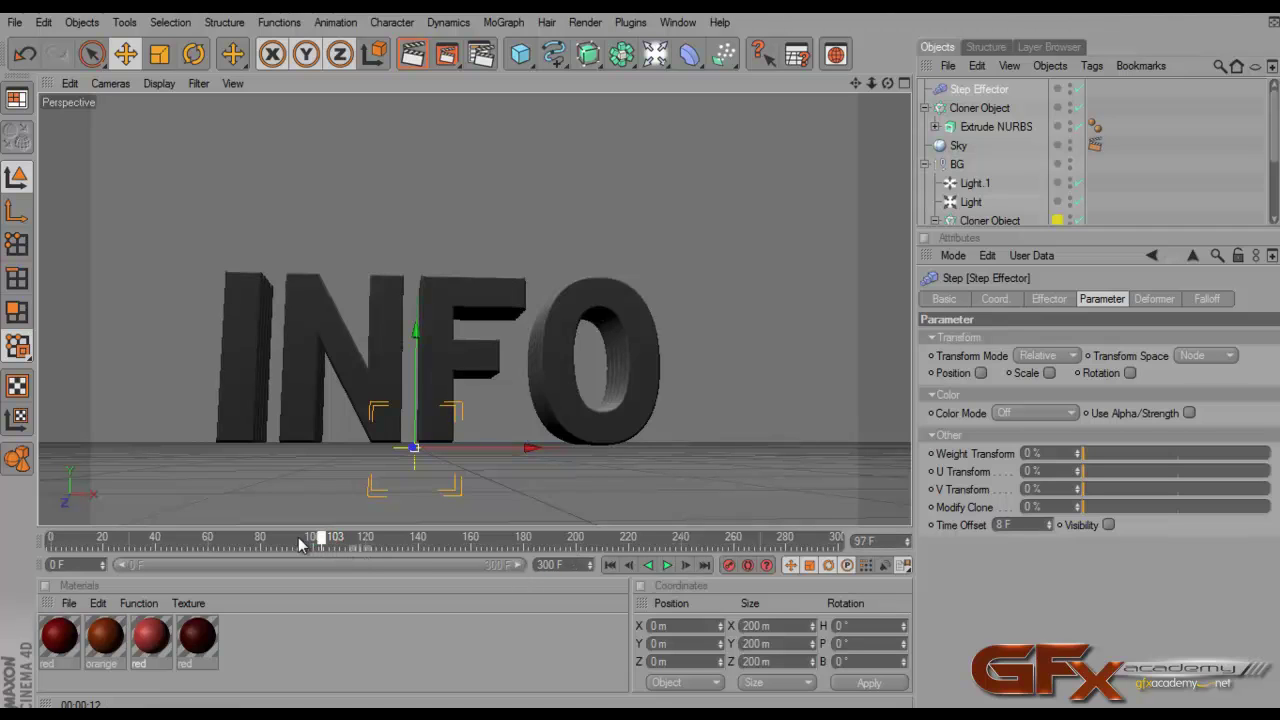
{"action": "mouse_move", "coordinate": [300, 543]}
{"action": "left_mouse_down"}
{"action": "mouse_move", "coordinate": [236, 540]}
{"action": "mouse_move", "coordinate": [312, 540]}
{"action": "mouse_move", "coordinate": [298, 545]}
{"action": "left_mouse_up"}
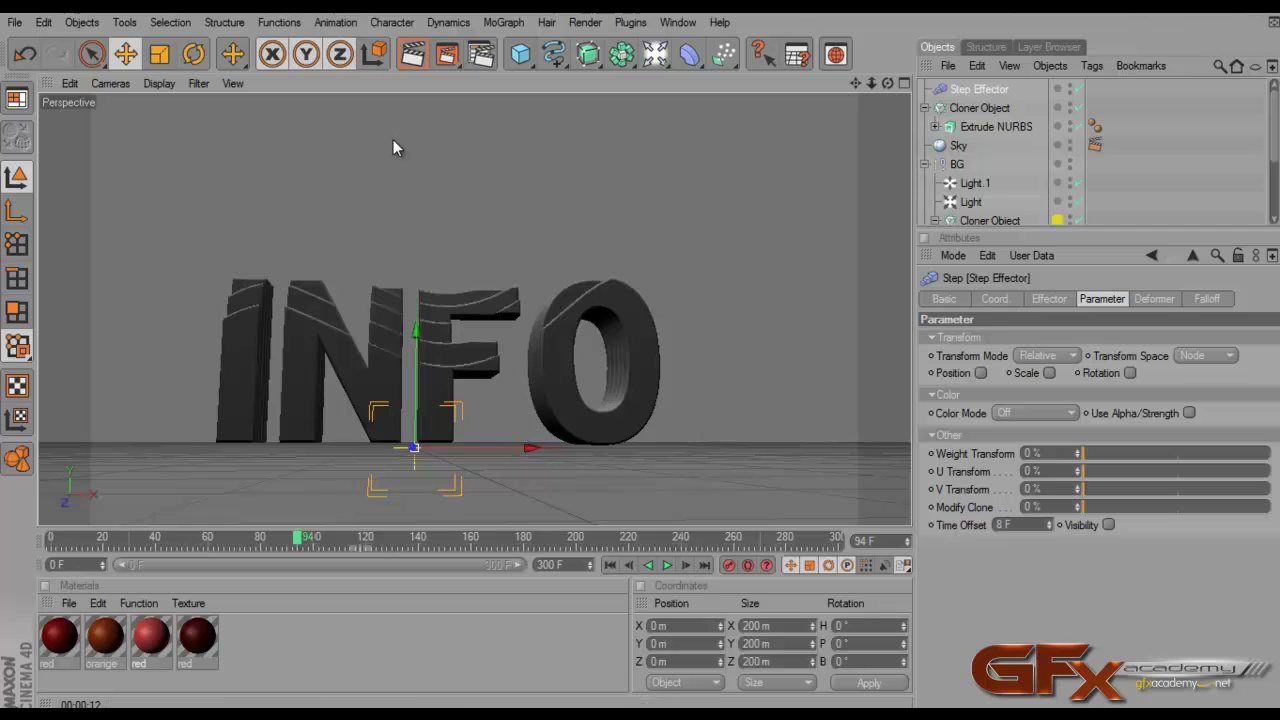
Render the title view, and enlarge the object list with the BG group collapsed
{"action": "left_click", "coordinate": [427, 60]}
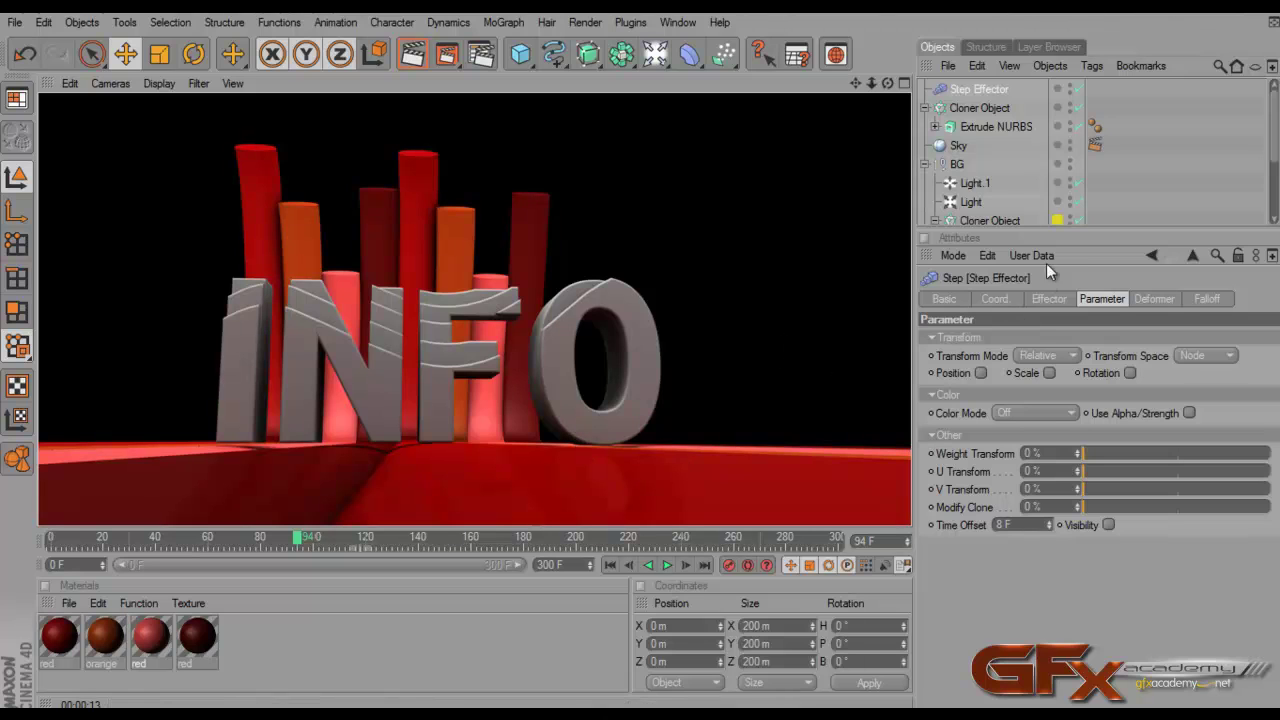
{"action": "left_click_drag", "start_coordinate": [1083, 232], "coordinate": [1083, 381]}
{"action": "left_click", "coordinate": [927, 164]}
{"action": "left_click", "coordinate": [934, 191]}
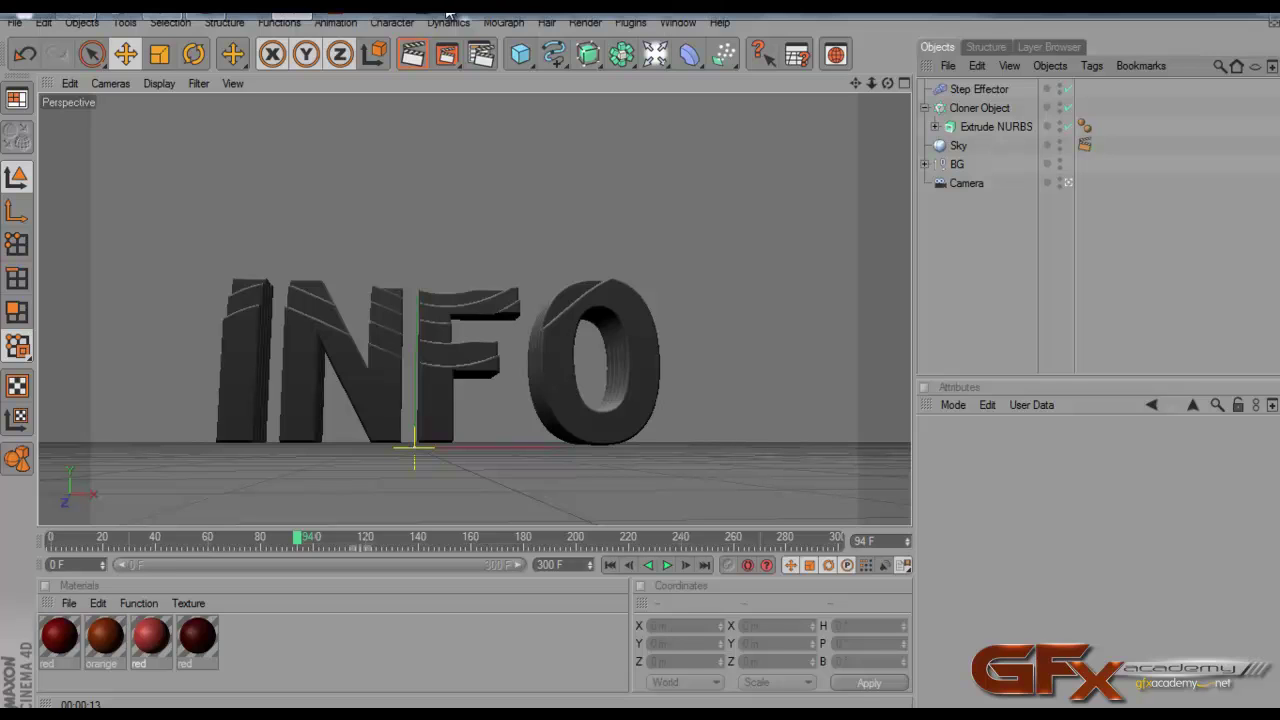
Switch to the web browser to examine the INFO title's colours in the reference video, and return to Cinema 4D
{"action": "key", "text": "alt+Tab"}
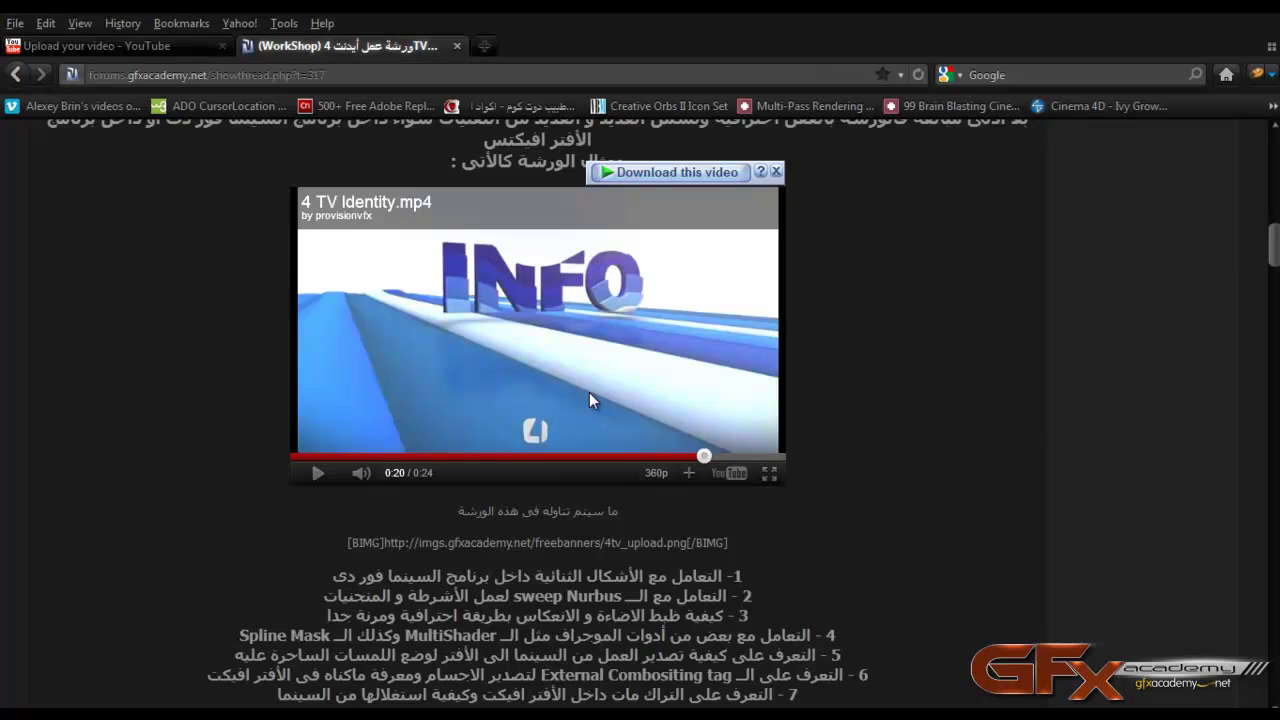
{"action": "left_click", "coordinate": [1206, 16]}
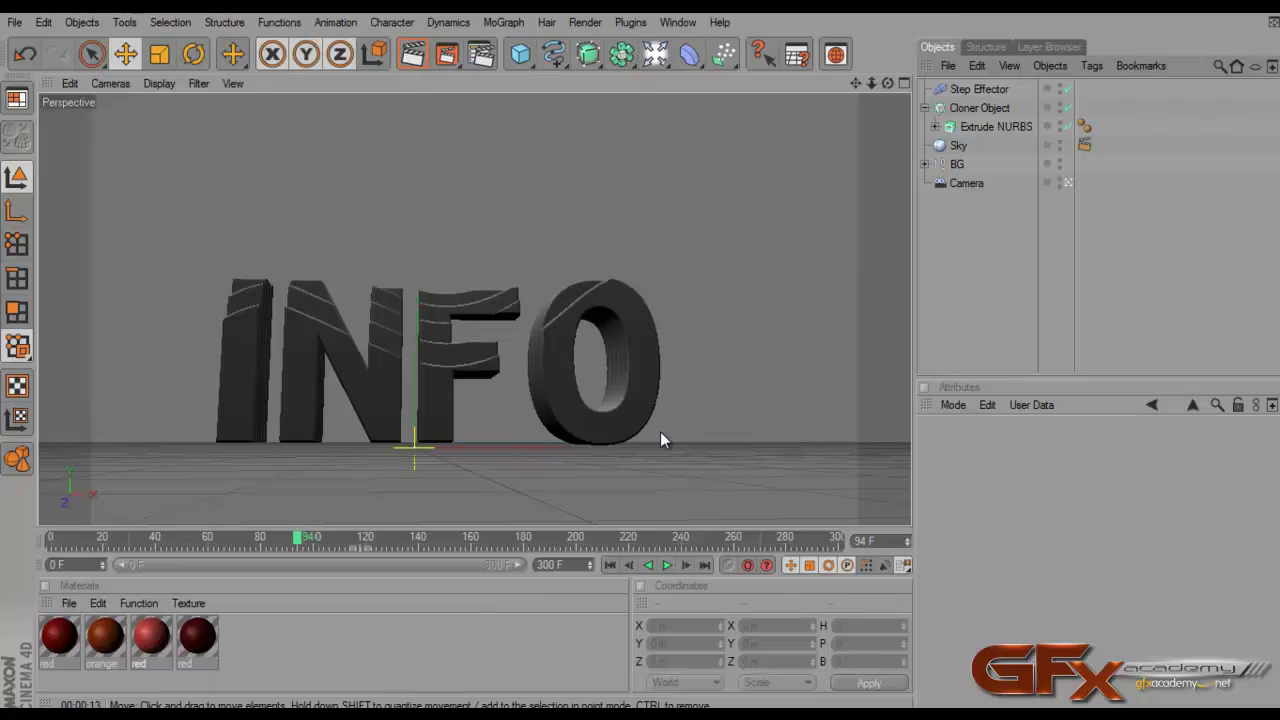
Create a new material and load a Gradient as the texture of its Color channel
{"action": "double_click", "coordinate": [299, 666]}
{"action": "double_click", "coordinate": [58, 637]}
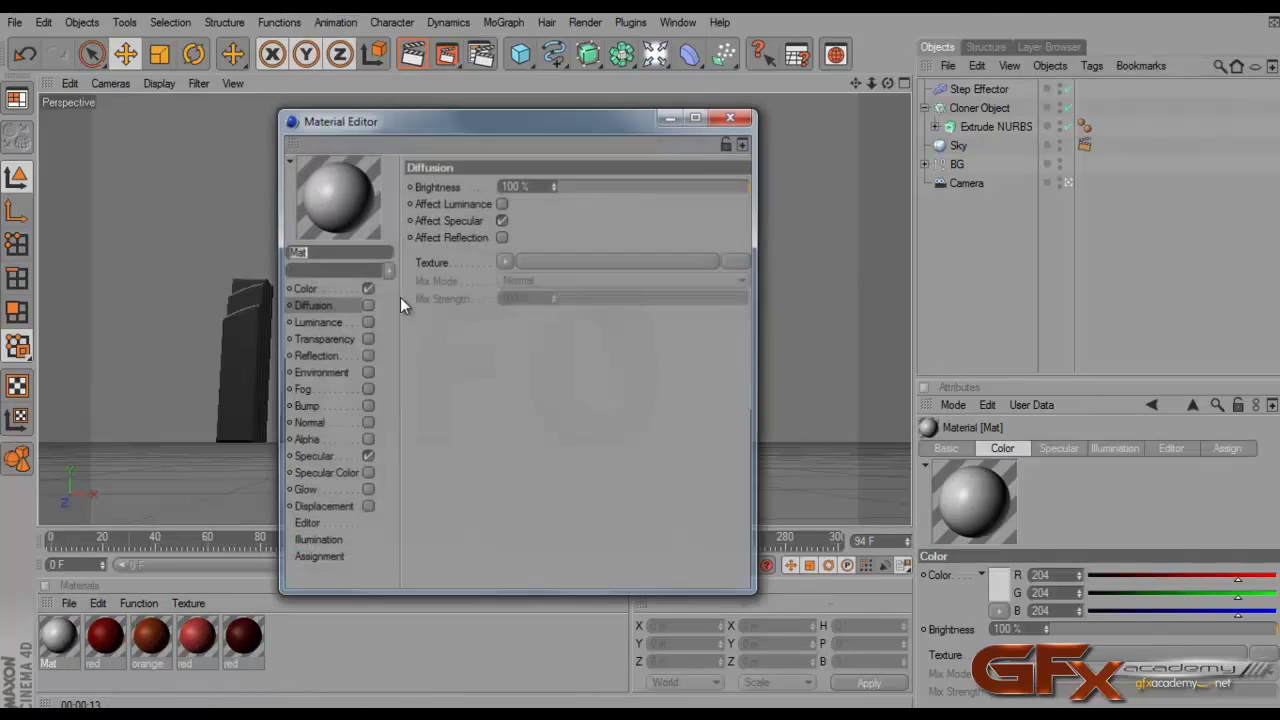
{"action": "left_click", "coordinate": [321, 291]}
{"action": "left_click_drag", "start_coordinate": [456, 123], "coordinate": [828, 121]}
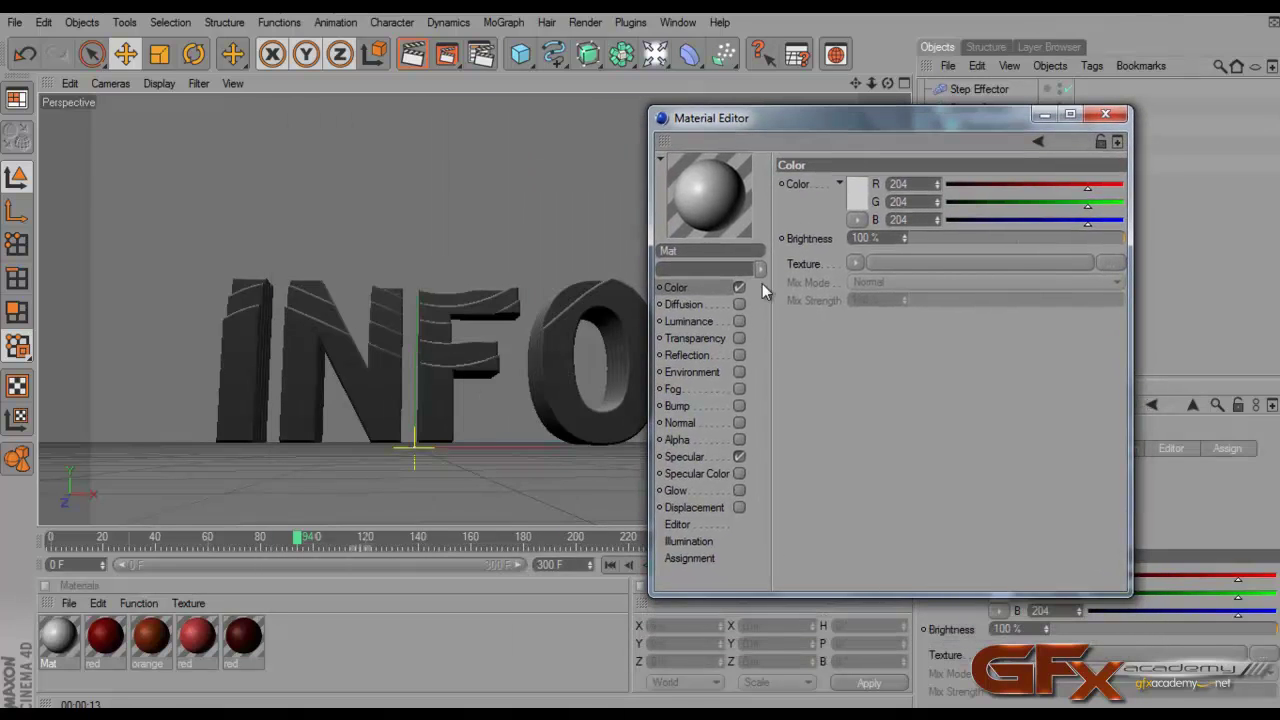
{"action": "left_click", "coordinate": [853, 264]}
{"action": "left_click", "coordinate": [893, 457]}
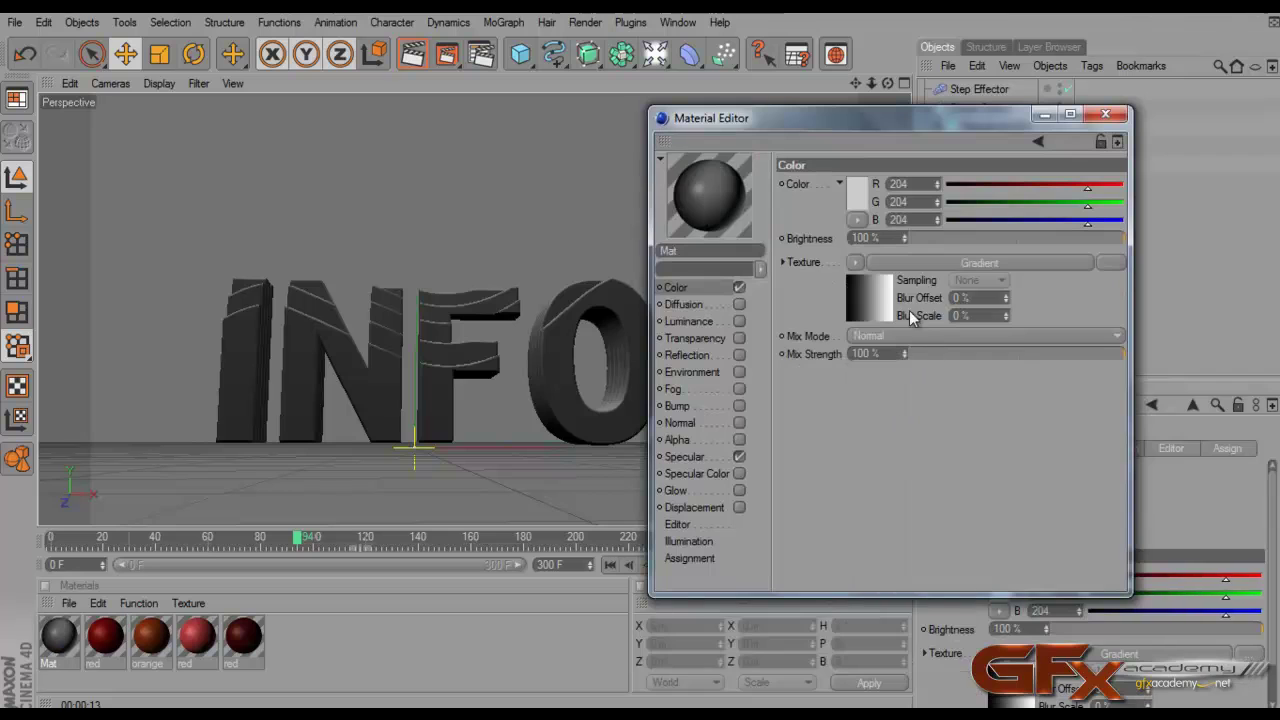
Assign the new gradient material to the title's Cloner Object
{"action": "left_click_drag", "start_coordinate": [874, 116], "coordinate": [746, 266]}
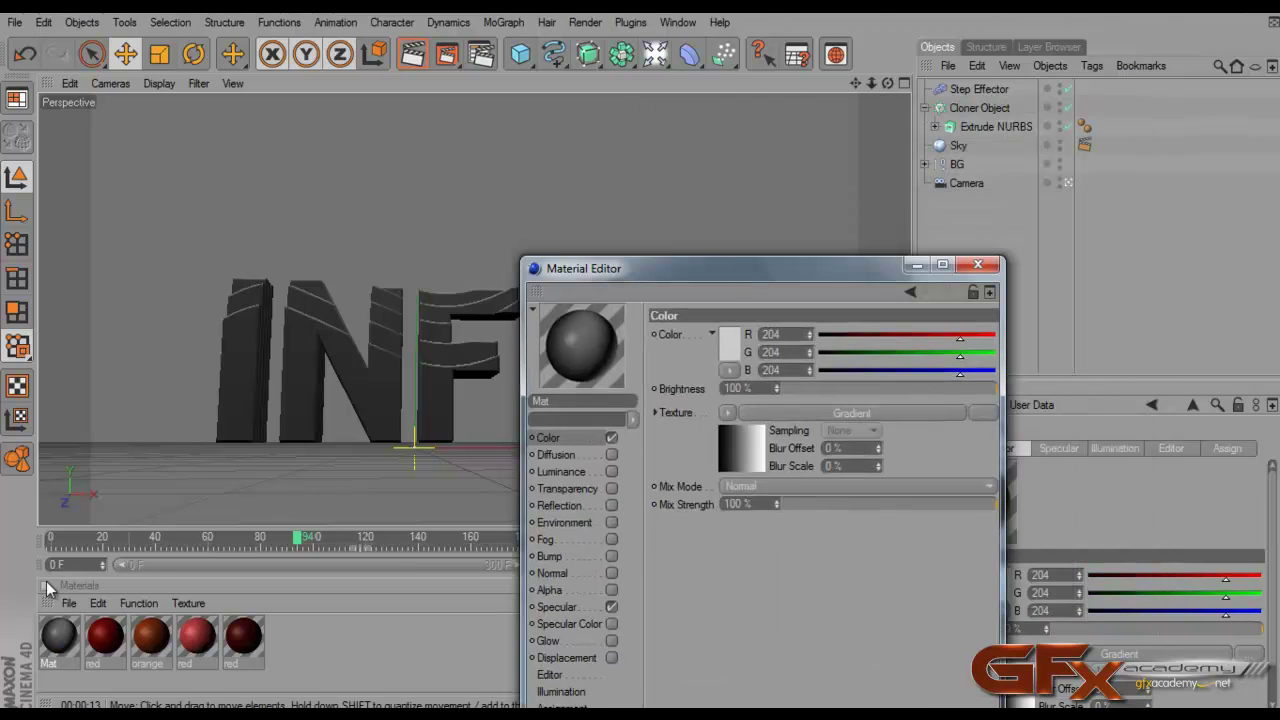
{"action": "left_click_drag", "start_coordinate": [55, 640], "coordinate": [957, 155]}
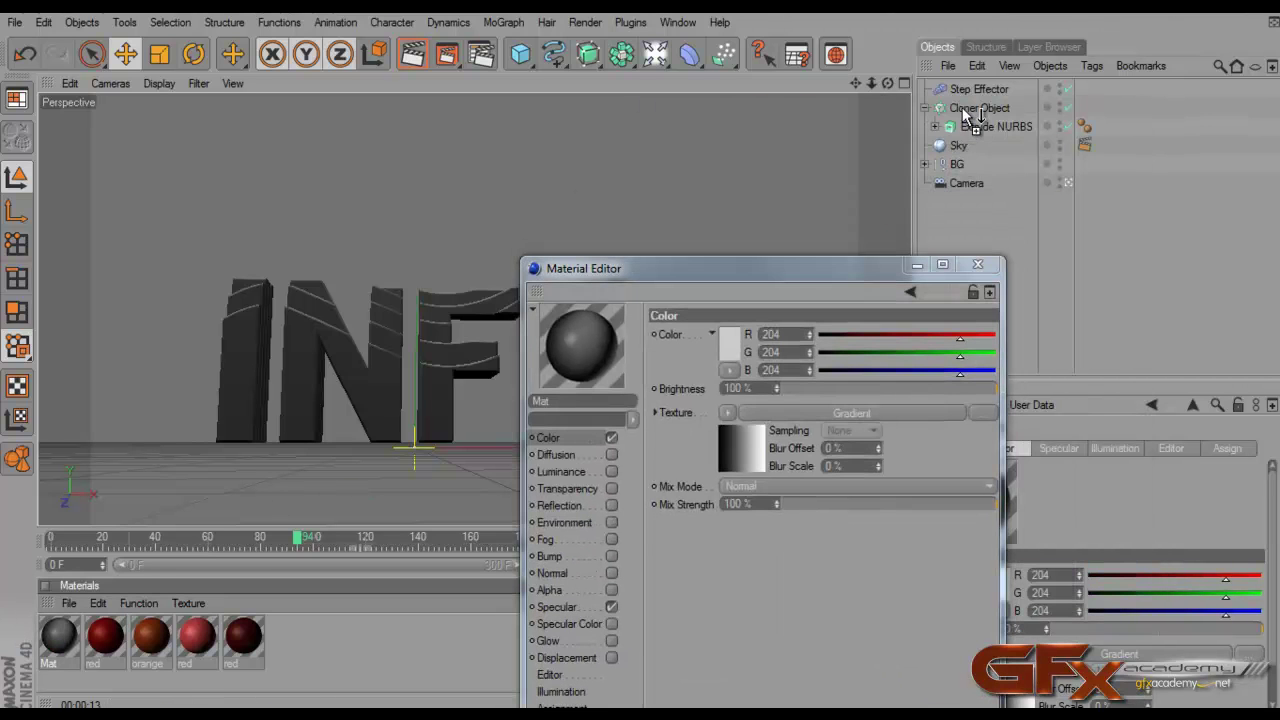
{"action": "left_click_drag", "start_coordinate": [962, 107], "coordinate": [962, 107]}
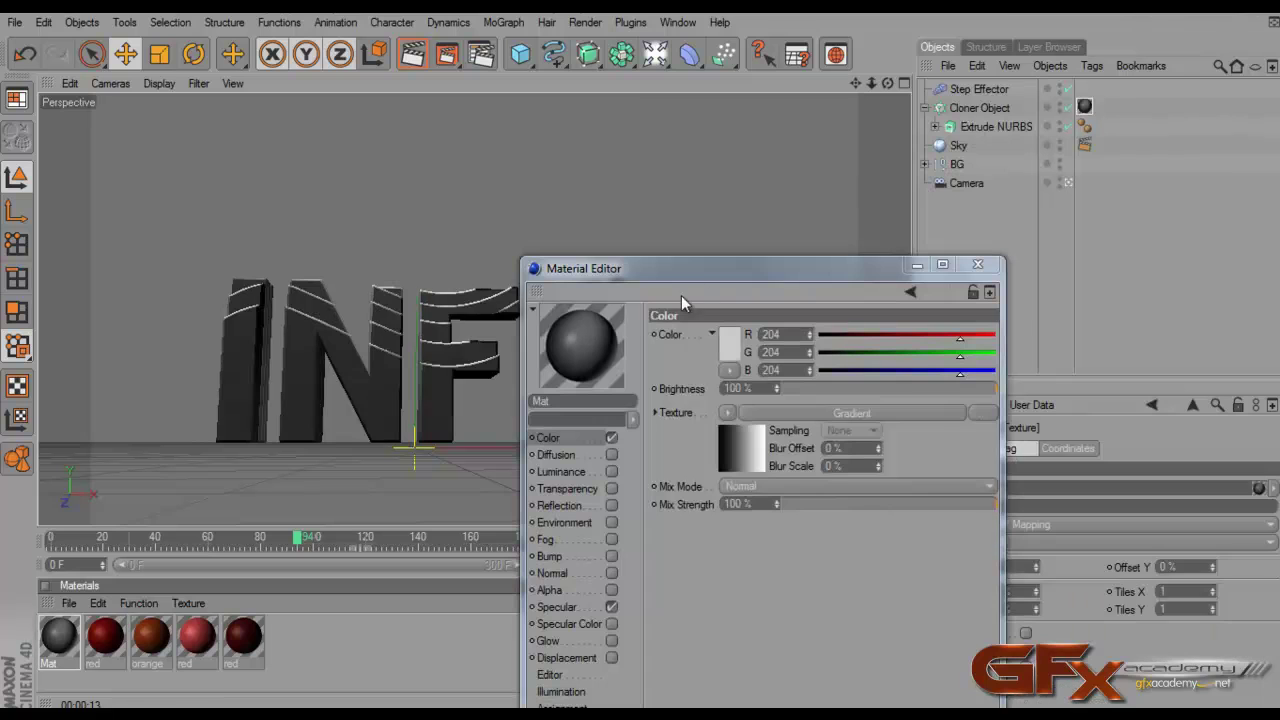
Leave the scene camera's view and render the title from a steep side angle
{"action": "left_click", "coordinate": [1068, 183]}
{"action": "mouse_move", "coordinate": [445, 276]}
{"action": "left_mouse_down", "text": "alt"}
{"action": "mouse_move", "coordinate": [407, 291]}
{"action": "mouse_move", "coordinate": [857, 98]}
{"action": "mouse_move", "coordinate": [842, 302]}
{"action": "mouse_move", "coordinate": [626, 356]}
{"action": "mouse_move", "coordinate": [638, 355]}
{"action": "left_mouse_up", "text": "alt"}
{"action": "mouse_move", "coordinate": [770, 353]}
{"action": "left_mouse_down"}
{"action": "mouse_move", "coordinate": [661, 353]}
{"action": "mouse_move", "coordinate": [615, 372]}
{"action": "mouse_move", "coordinate": [650, 350]}
{"action": "left_mouse_up"}
{"action": "left_click_drag", "start_coordinate": [710, 273], "coordinate": [900, 105]}
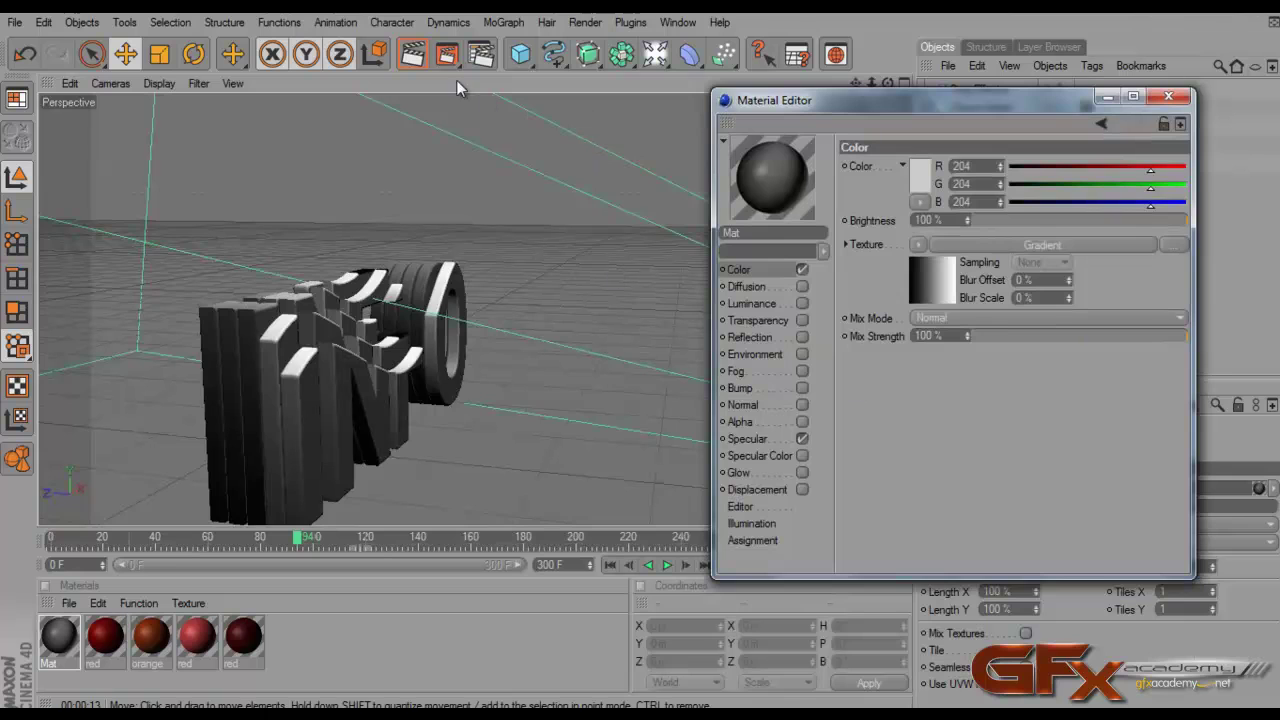
{"action": "left_click", "coordinate": [455, 200]}
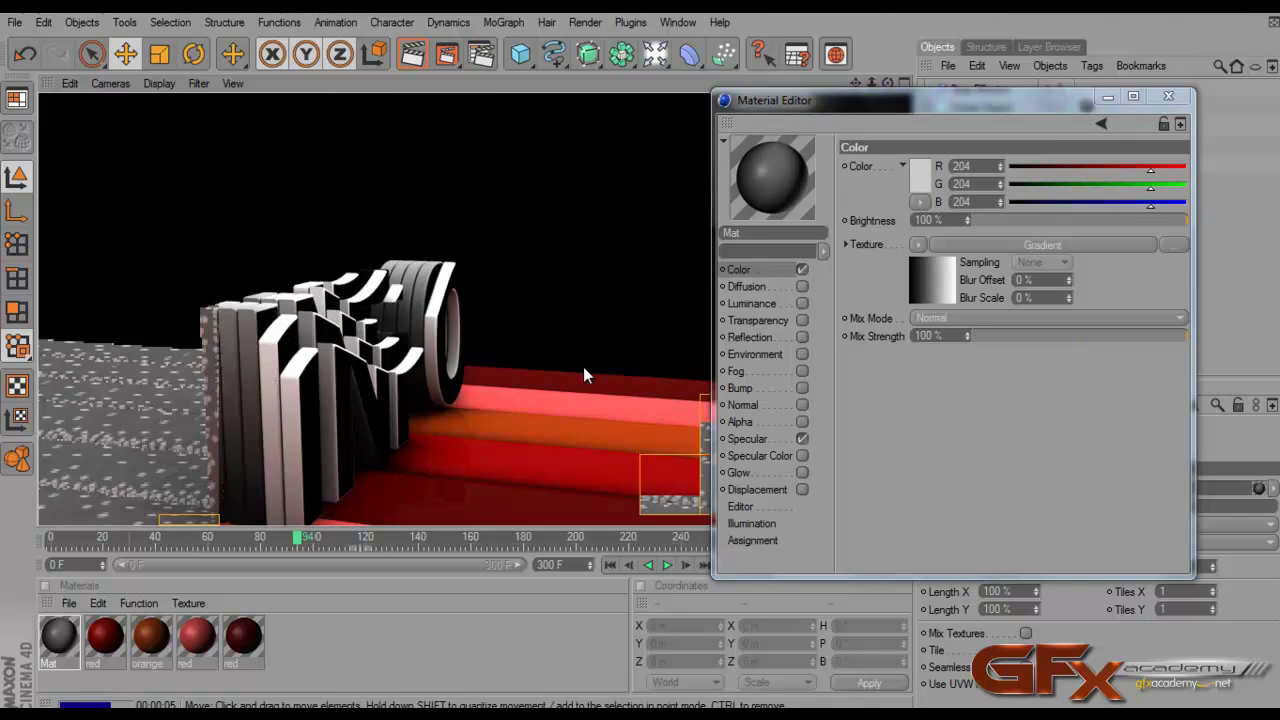
Exclude the GB Objects layer from rendering and render the title on its own
{"action": "left_click_drag", "start_coordinate": [903, 110], "coordinate": [653, 401]}
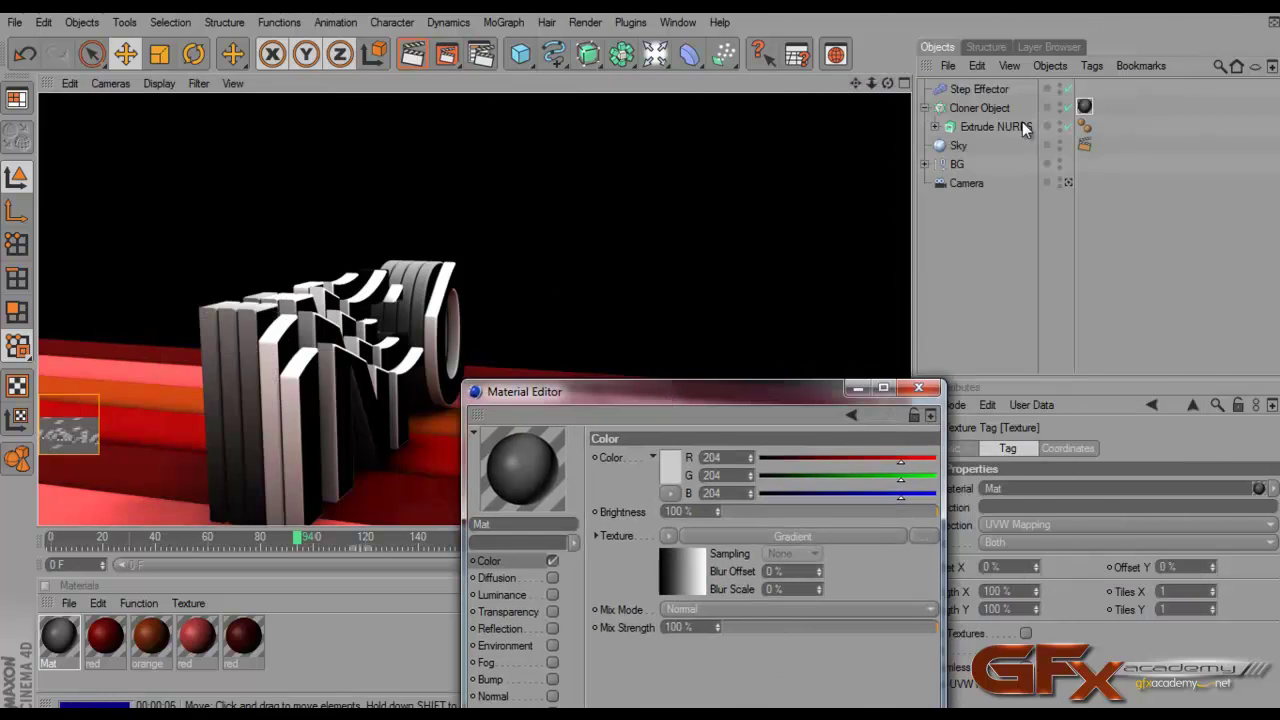
{"action": "left_click", "coordinate": [1040, 47]}
{"action": "left_click", "coordinate": [408, 58]}
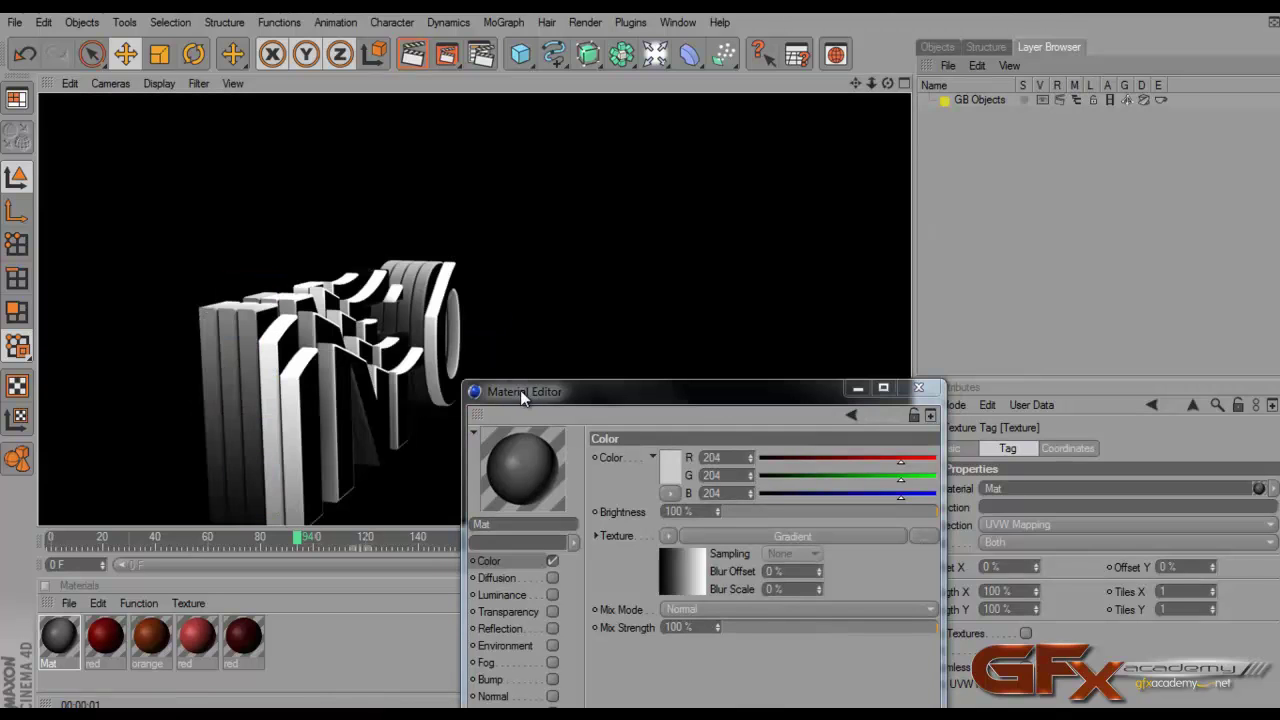
Open the Gradient shader's properties in the new material's Color channel
{"action": "left_click_drag", "start_coordinate": [575, 385], "coordinate": [663, 86]}
{"action": "left_click", "coordinate": [775, 278]}
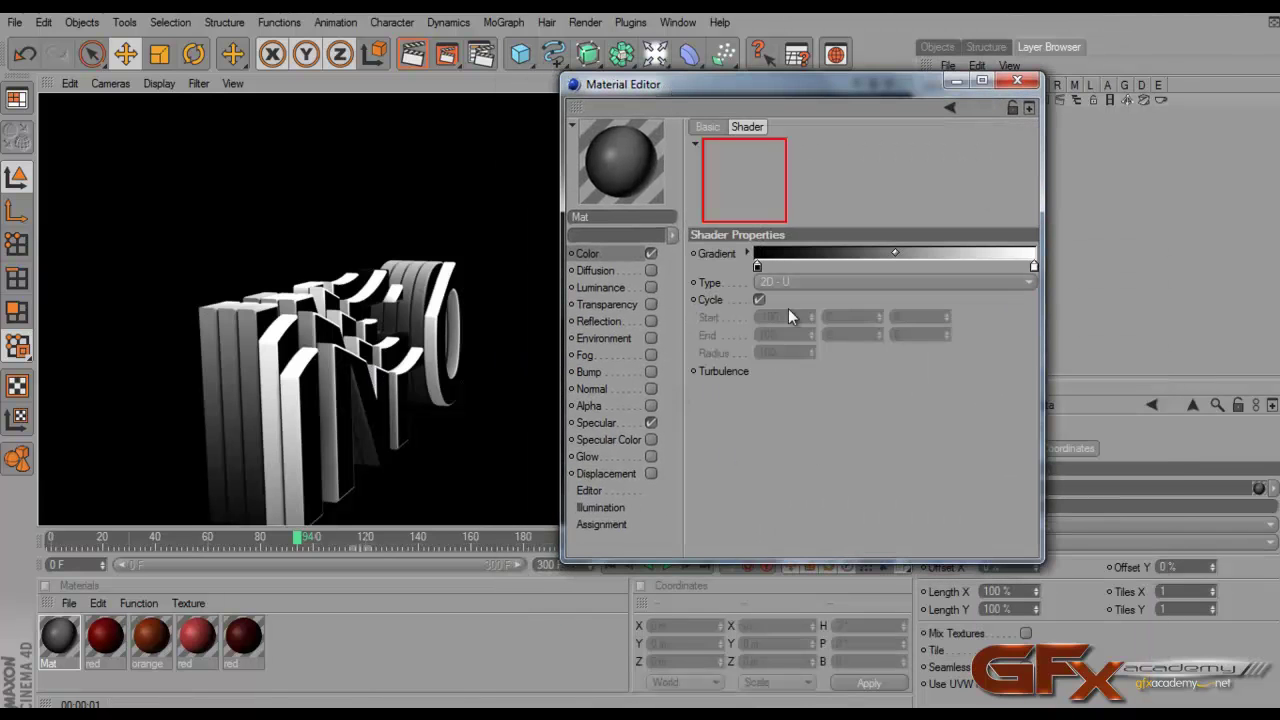
Try the 2D - V gradient type on the title and restore 2D - U
{"action": "left_click", "coordinate": [796, 284]}
{"action": "left_click", "coordinate": [797, 318]}
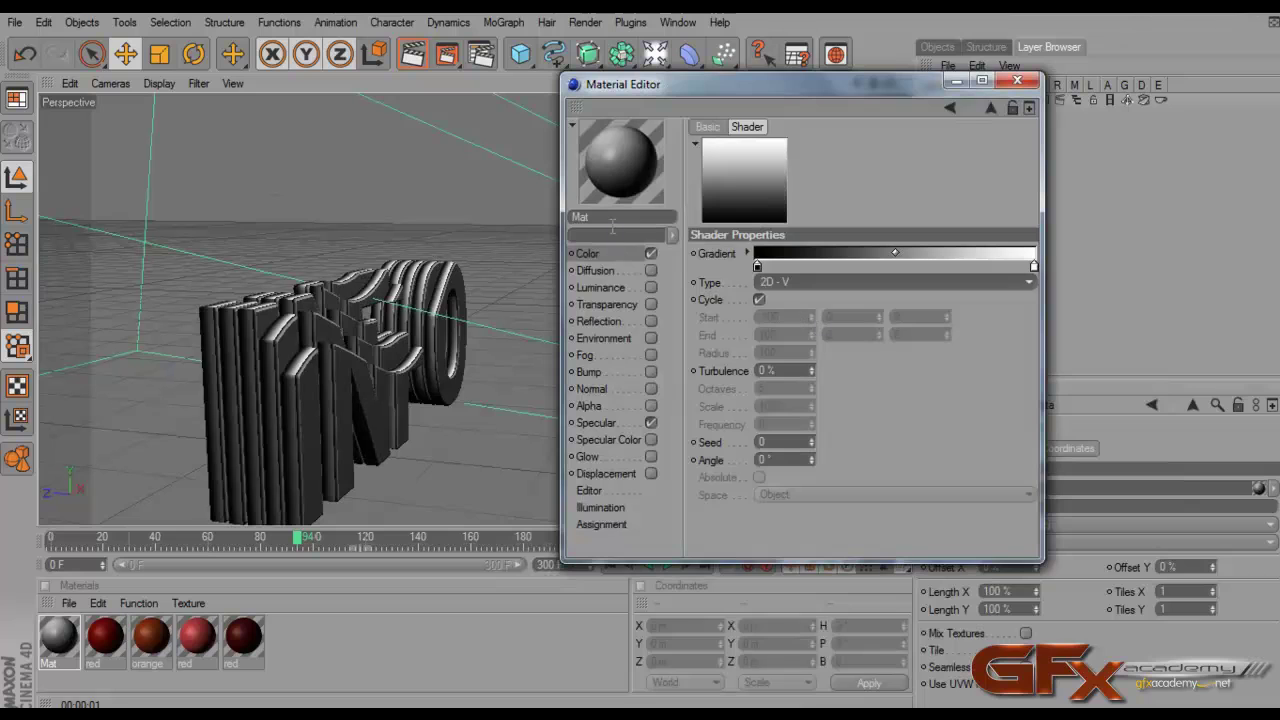
{"action": "left_click", "coordinate": [800, 284]}
{"action": "left_click", "coordinate": [797, 291]}
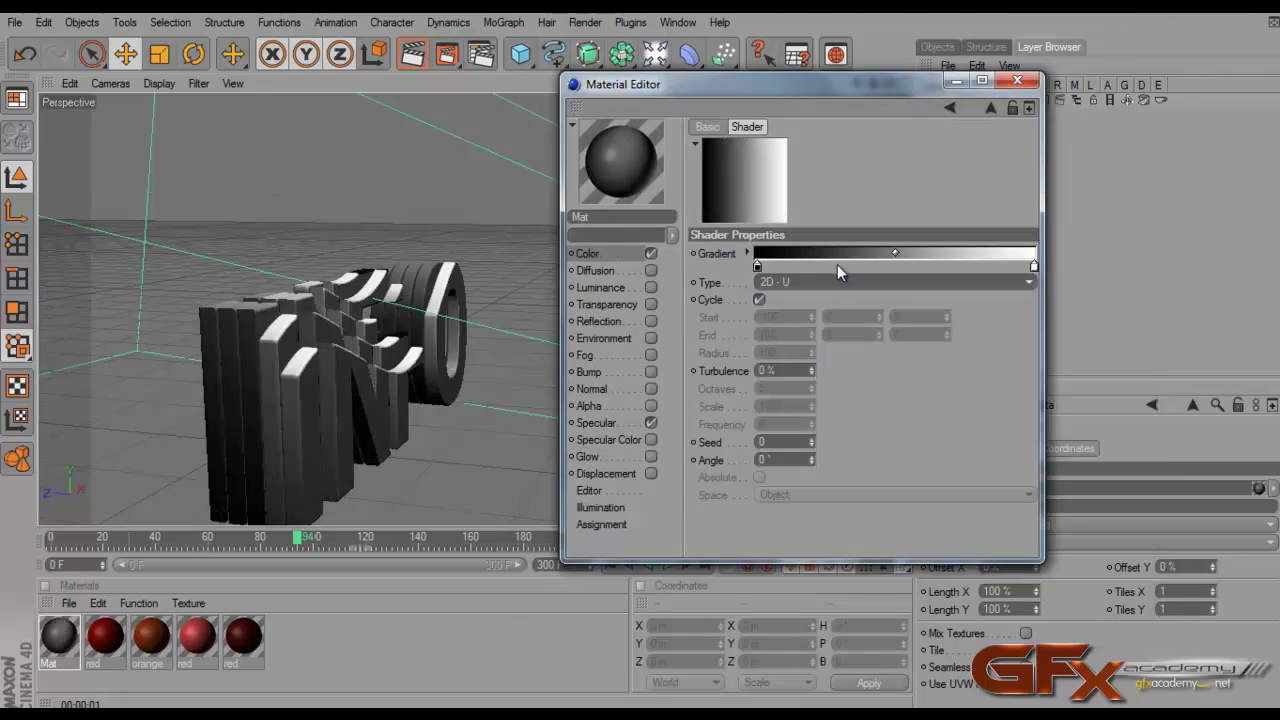
Set the gradient's first knot to dark red, RGB 128, 0, 0
{"action": "double_click", "coordinate": [757, 268]}
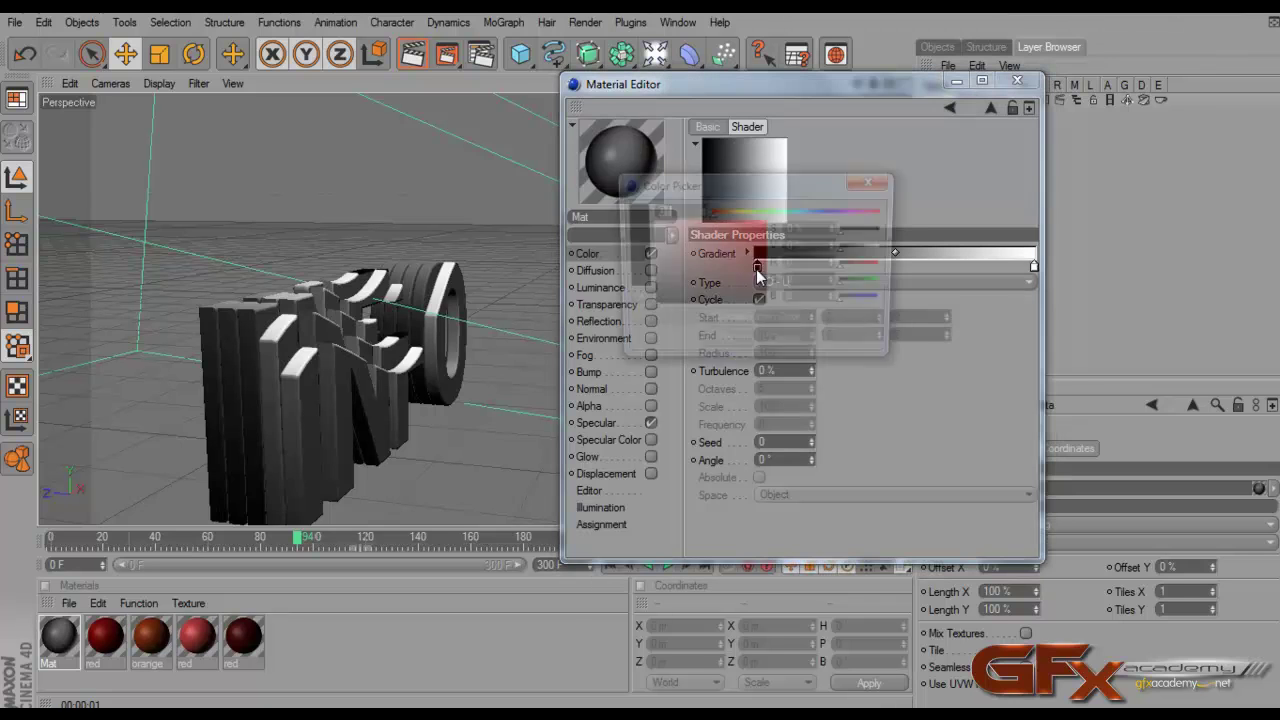
{"action": "left_click_drag", "start_coordinate": [757, 257], "coordinate": [770, 270]}
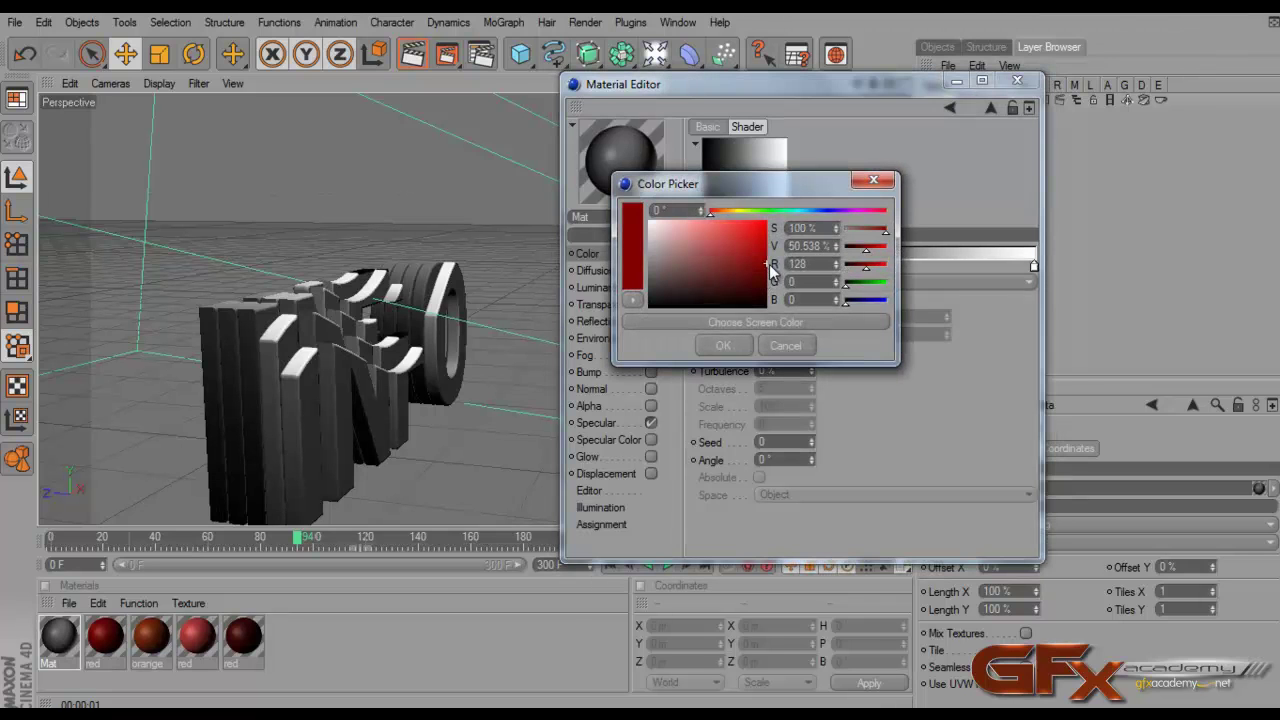
{"action": "left_click", "coordinate": [744, 345]}
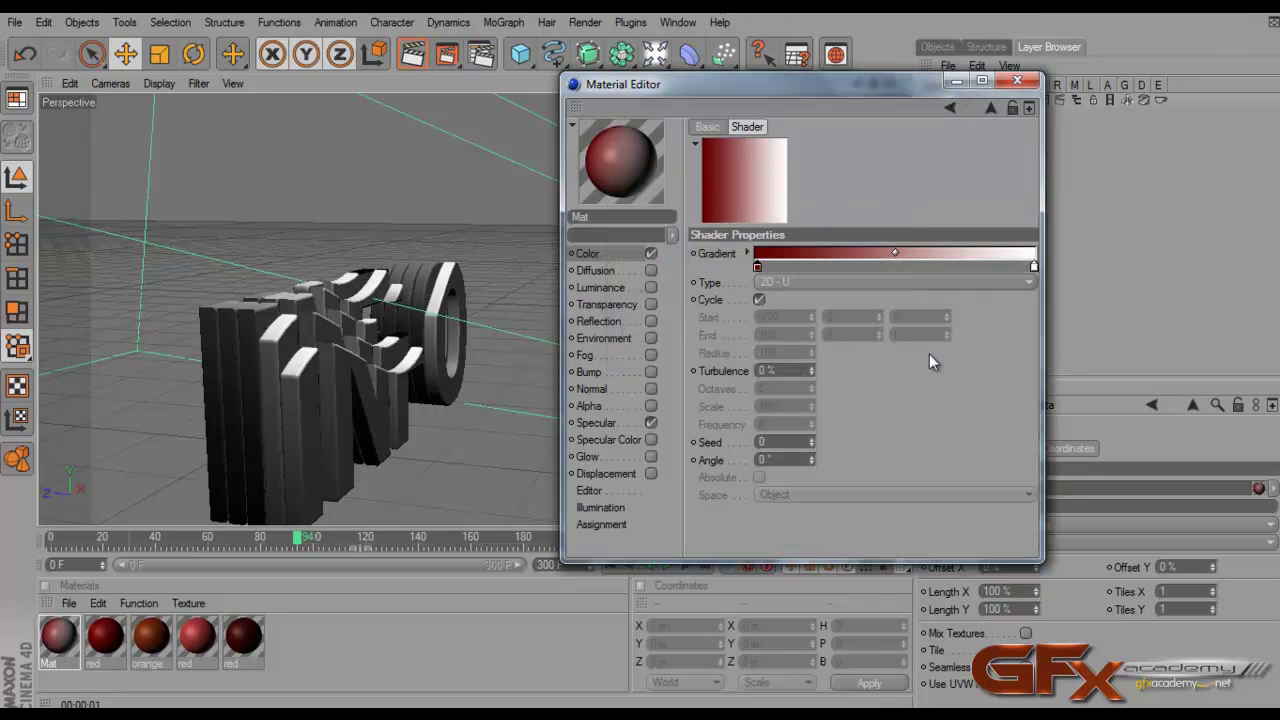
Add a second gradient knot about a third of the way along and colour it dark orange, RGB 153, 38, 3
{"action": "left_click", "coordinate": [859, 267]}
{"action": "double_click", "coordinate": [859, 268]}
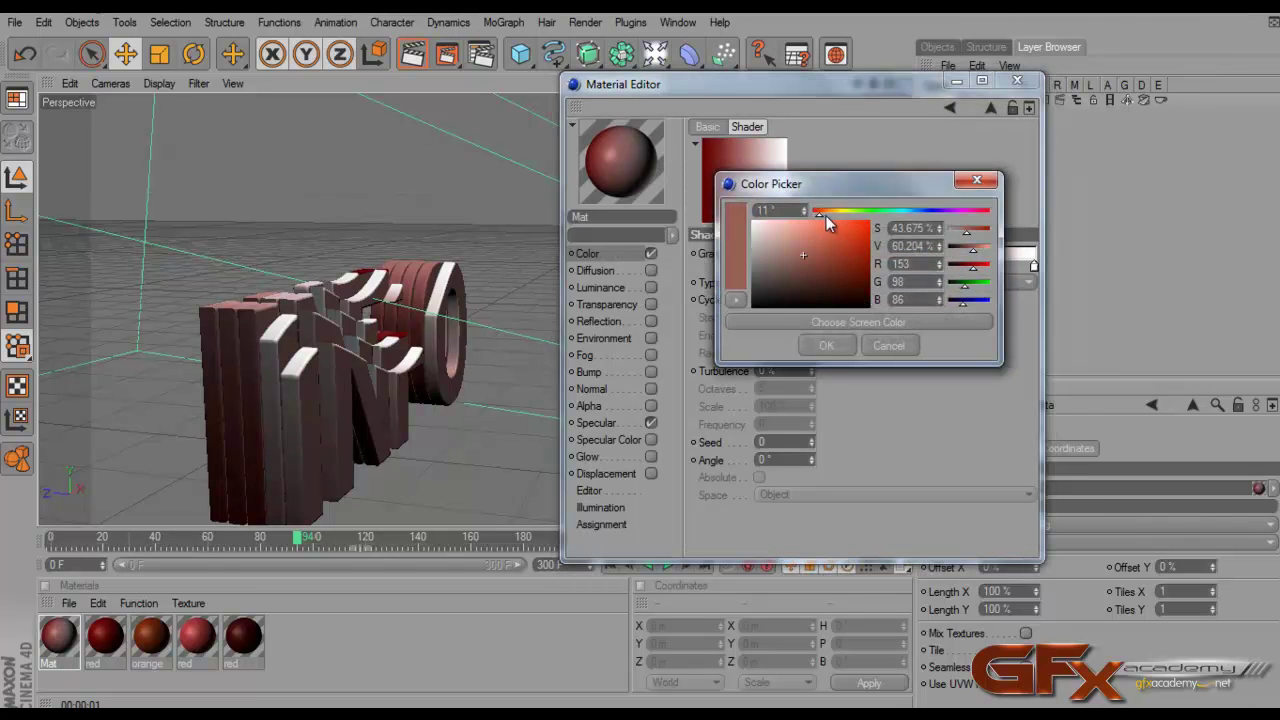
{"action": "left_click", "coordinate": [826, 213]}
{"action": "left_click", "coordinate": [867, 255]}
{"action": "left_click", "coordinate": [827, 345]}
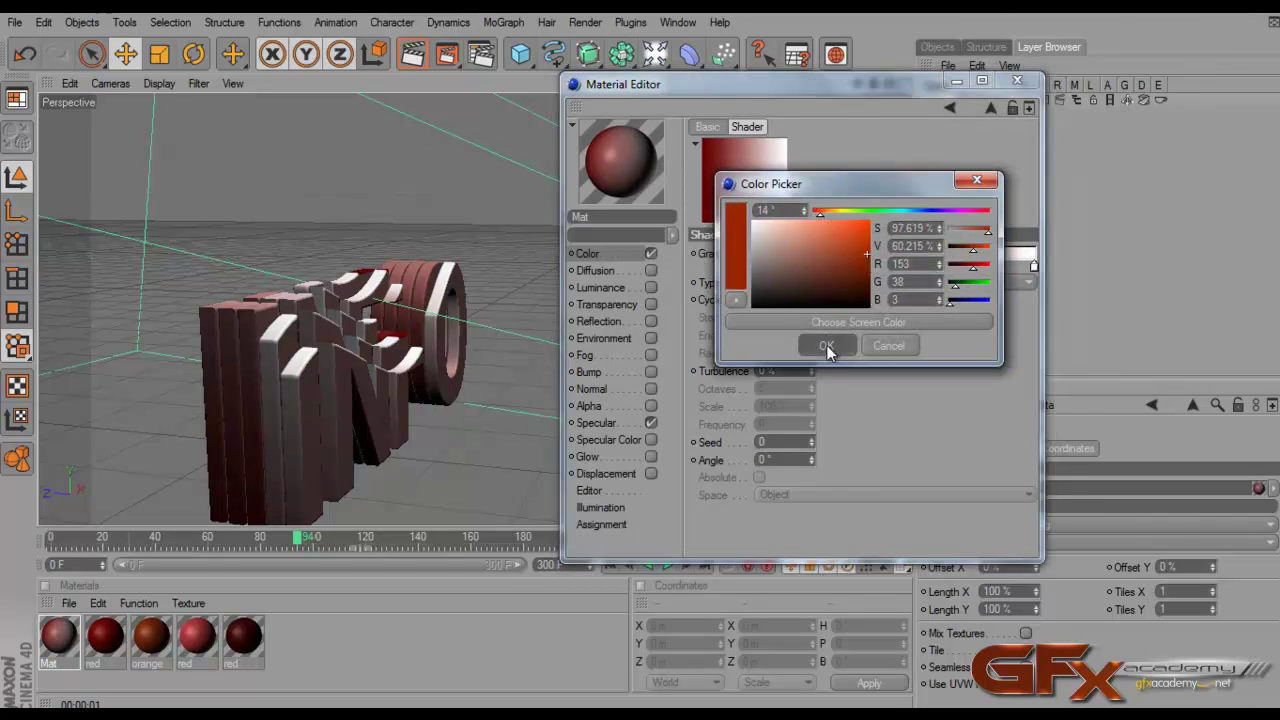
Add a third gradient knot about three fifths of the way along and colour it lighter orange, RGB 194, 70, 29
{"action": "left_click", "coordinate": [930, 267]}
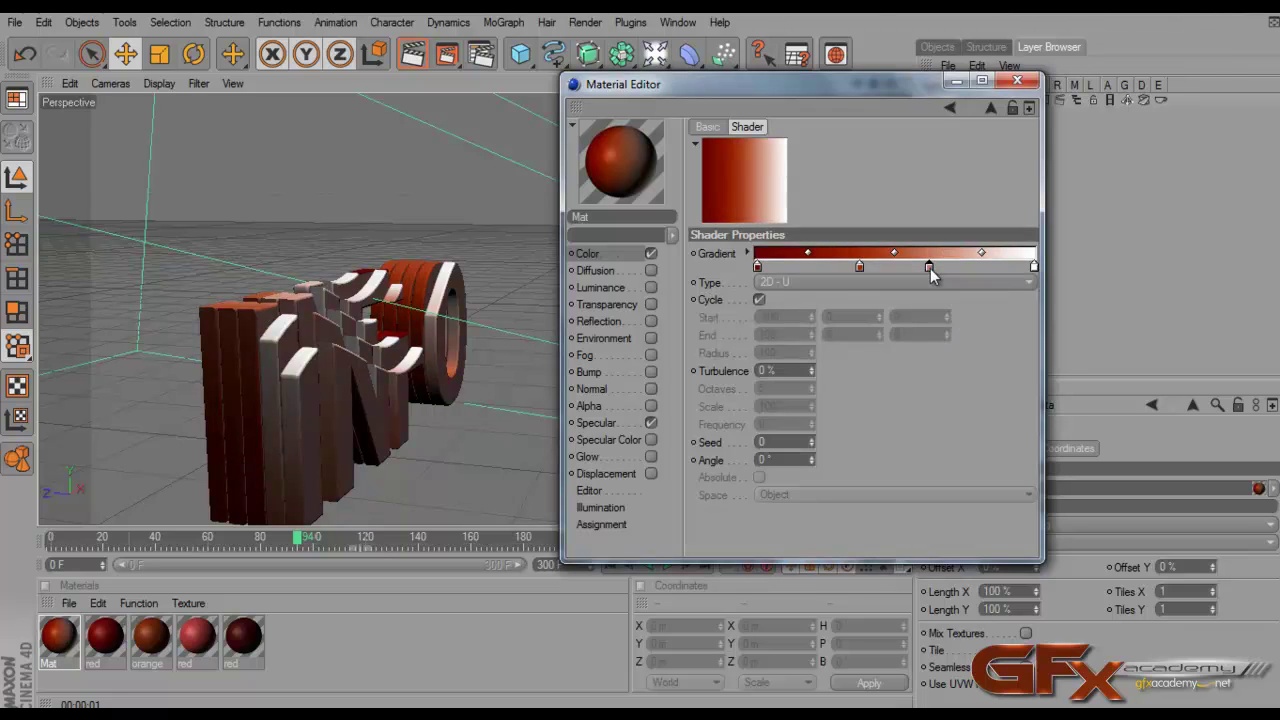
{"action": "double_click", "coordinate": [930, 270]}
{"action": "left_click", "coordinate": [933, 250]}
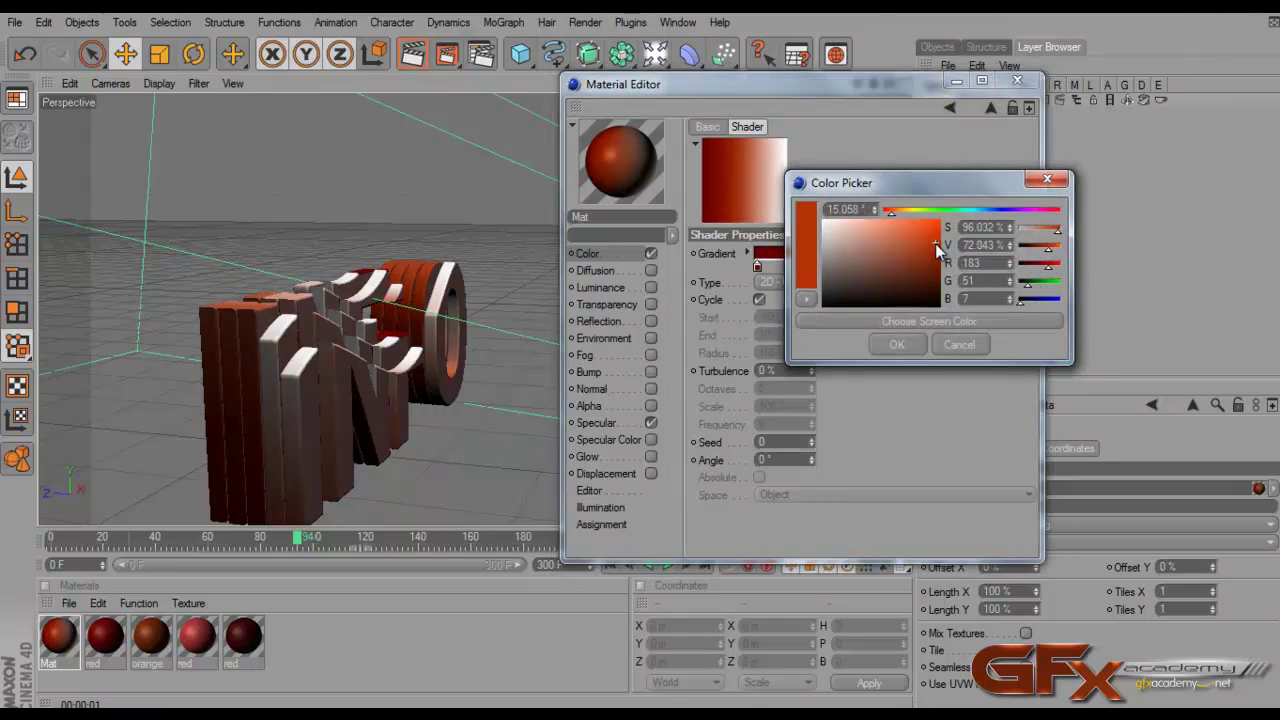
{"action": "left_click_drag", "start_coordinate": [935, 241], "coordinate": [921, 239]}
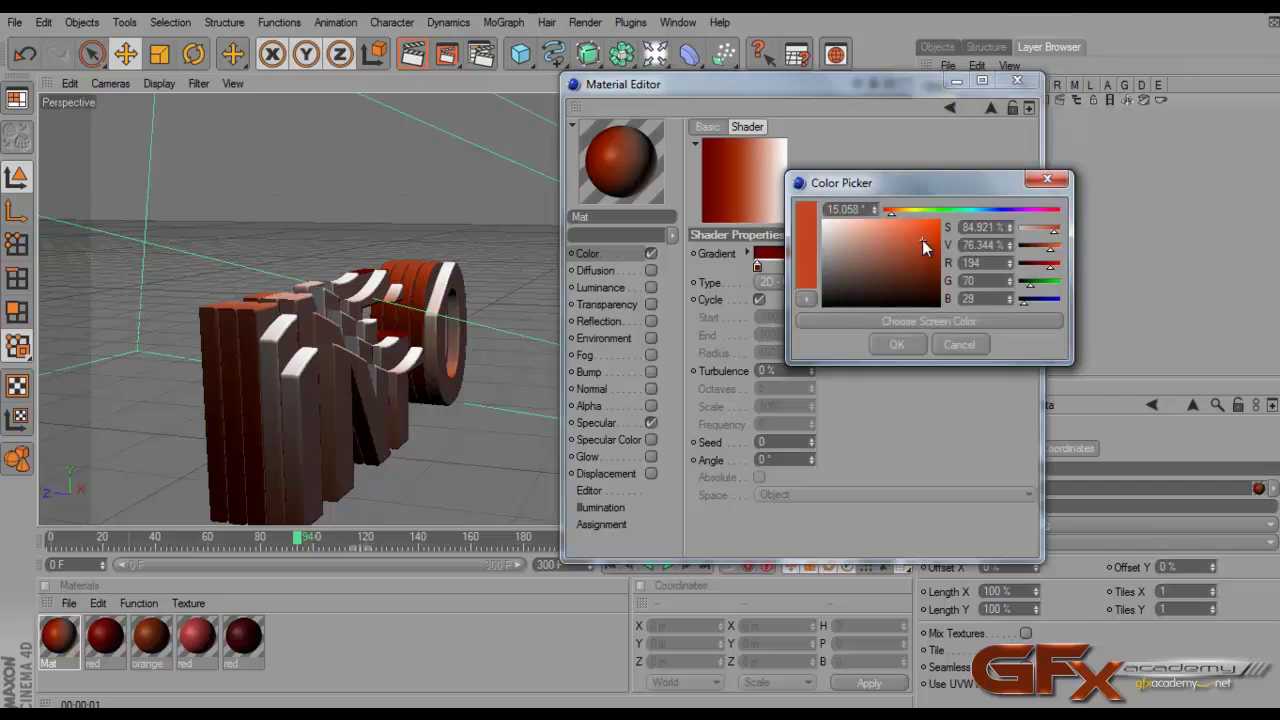
{"action": "left_click", "coordinate": [972, 347]}
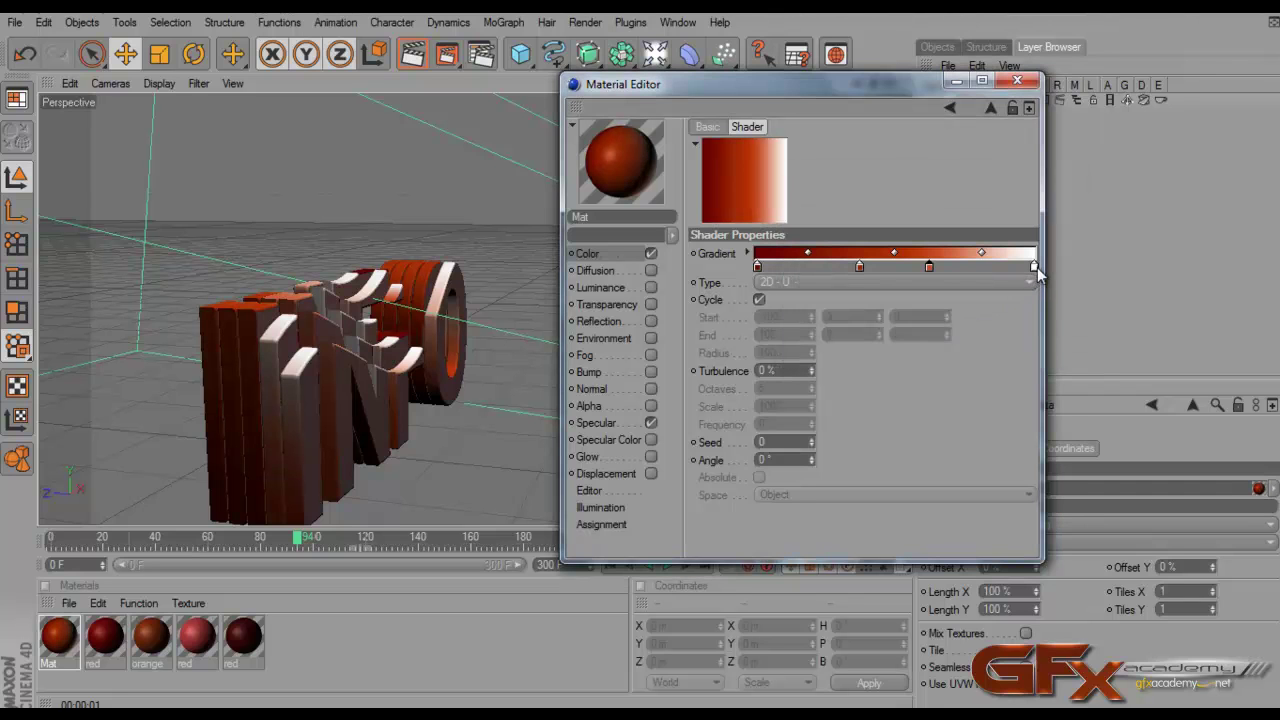
Set the gradient's end knot to very dark red, RGB 82, 9, 9
{"action": "double_click", "coordinate": [1035, 266]}
{"action": "left_click_drag", "start_coordinate": [988, 268], "coordinate": [1030, 277]}
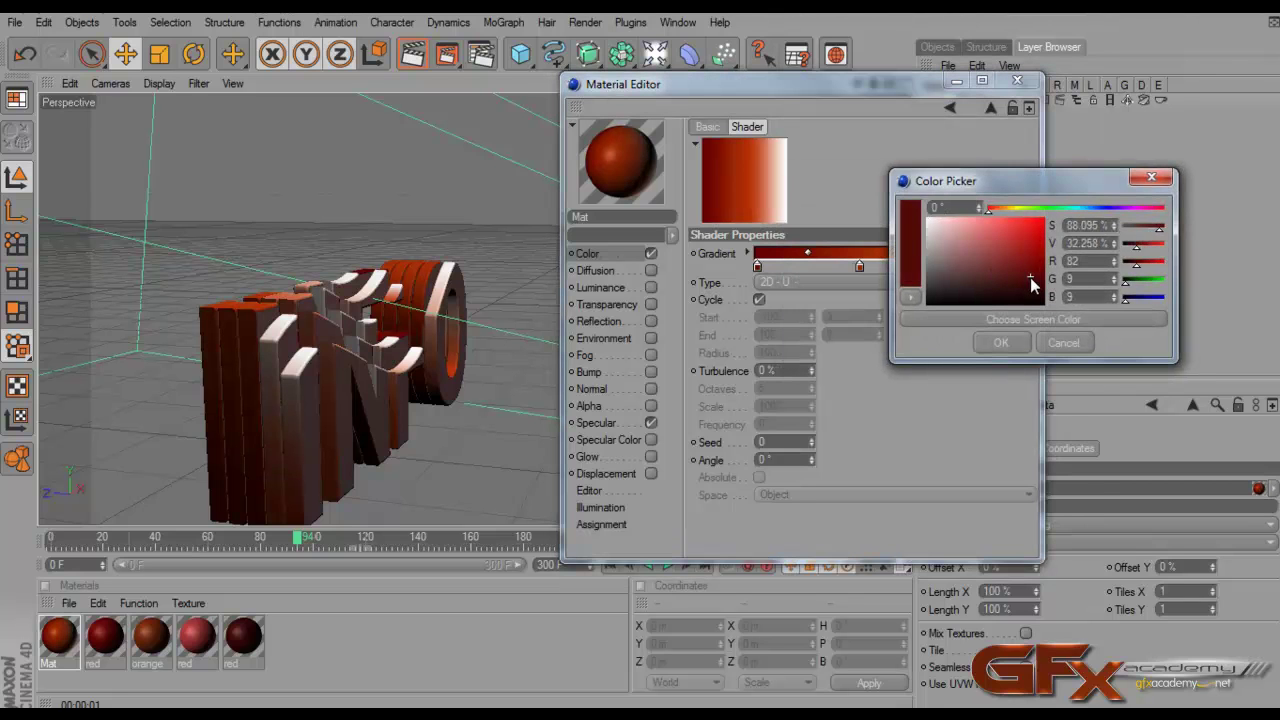
{"action": "left_click", "coordinate": [1005, 341]}
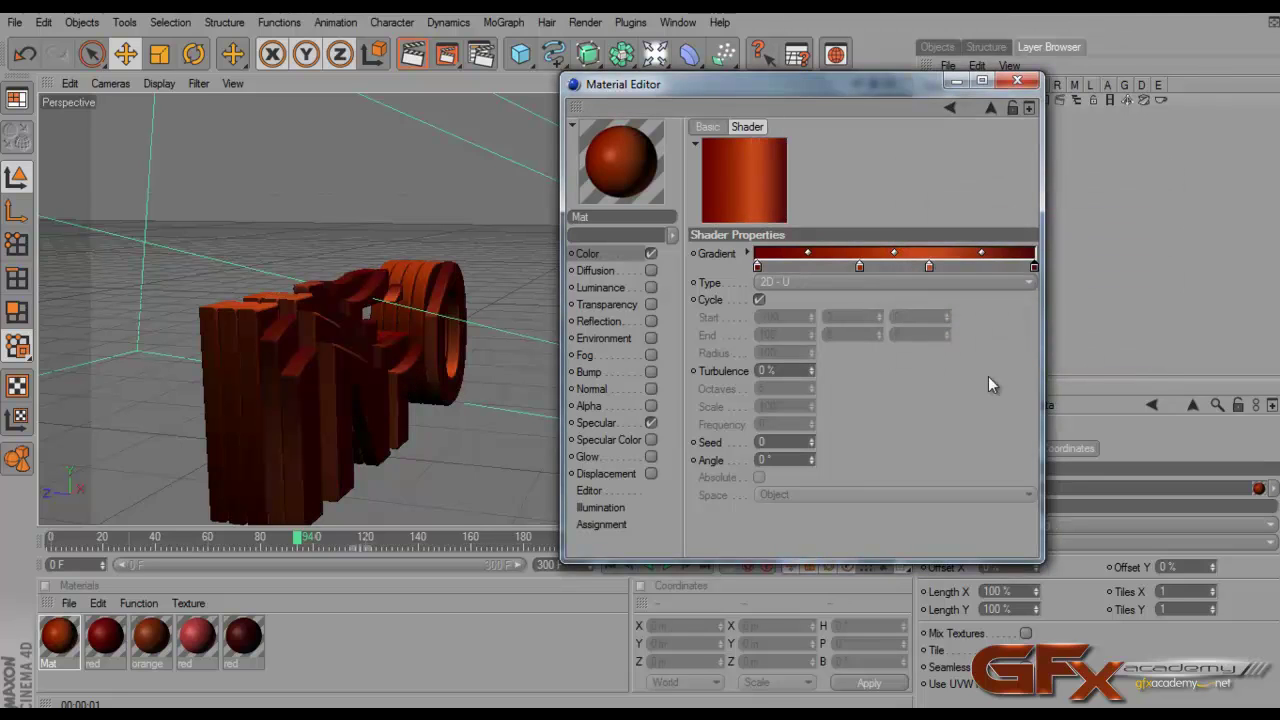
Spread the two orange knots apart and add a bright red knot, RGB 205, 25, 16, between them
{"action": "left_click", "coordinate": [881, 266]}
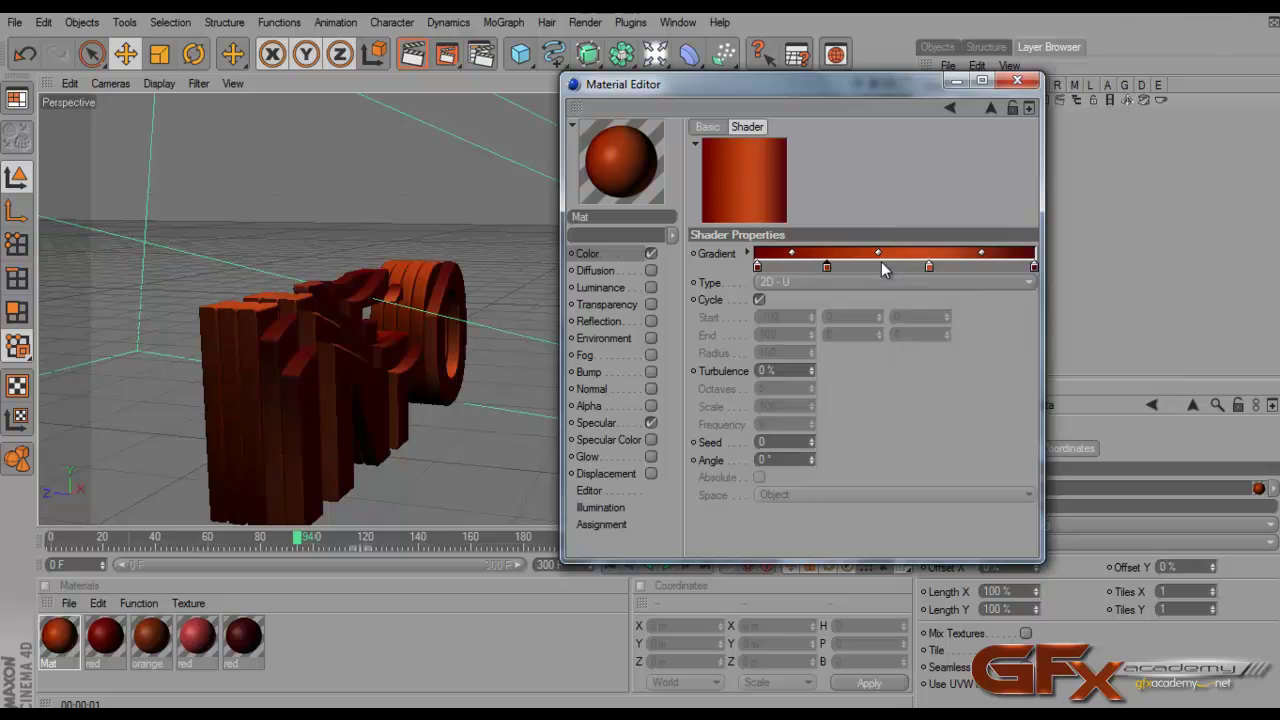
{"action": "left_click", "coordinate": [930, 266]}
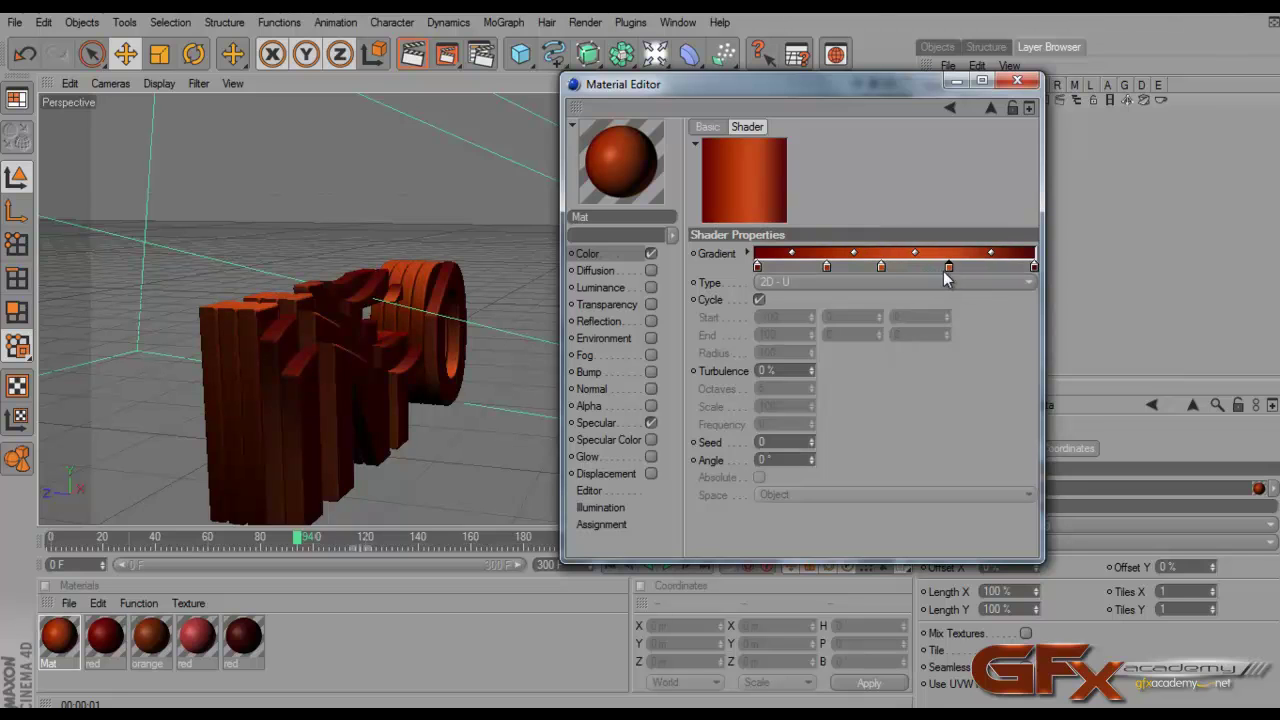
{"action": "double_click", "coordinate": [885, 267]}
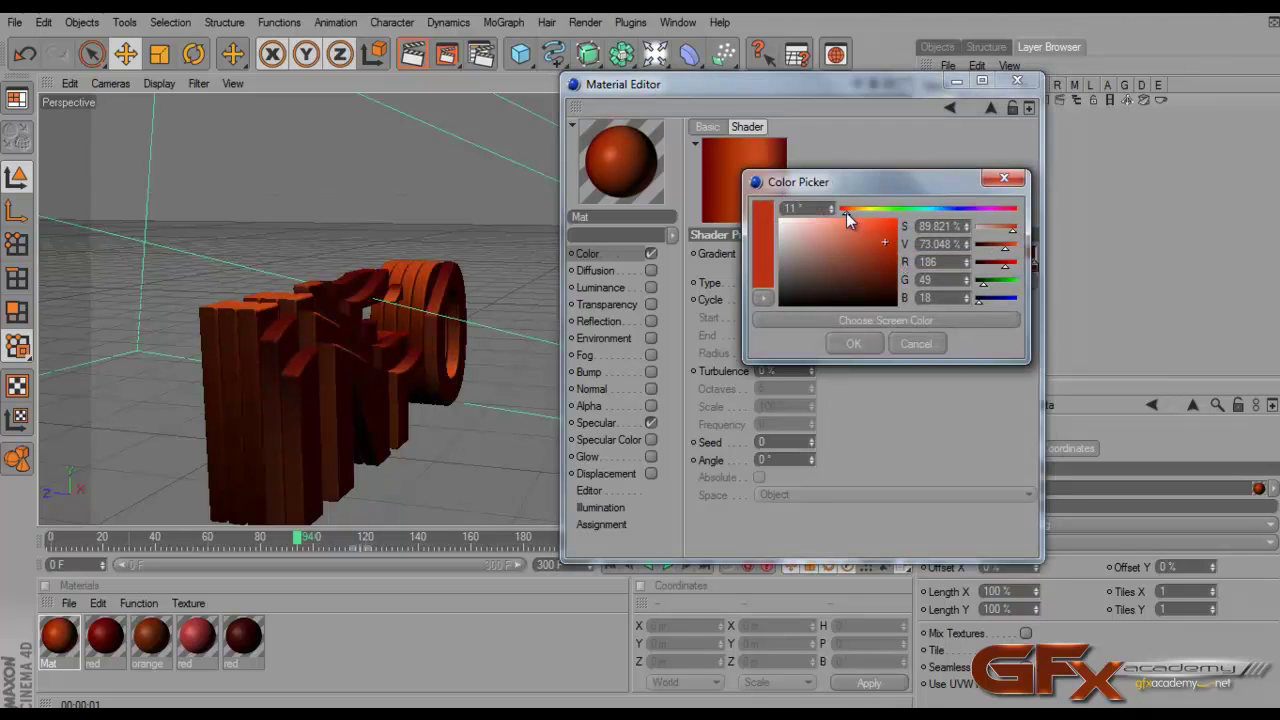
{"action": "left_click_drag", "start_coordinate": [846, 212], "coordinate": [843, 212]}
{"action": "left_click", "coordinate": [885, 245]}
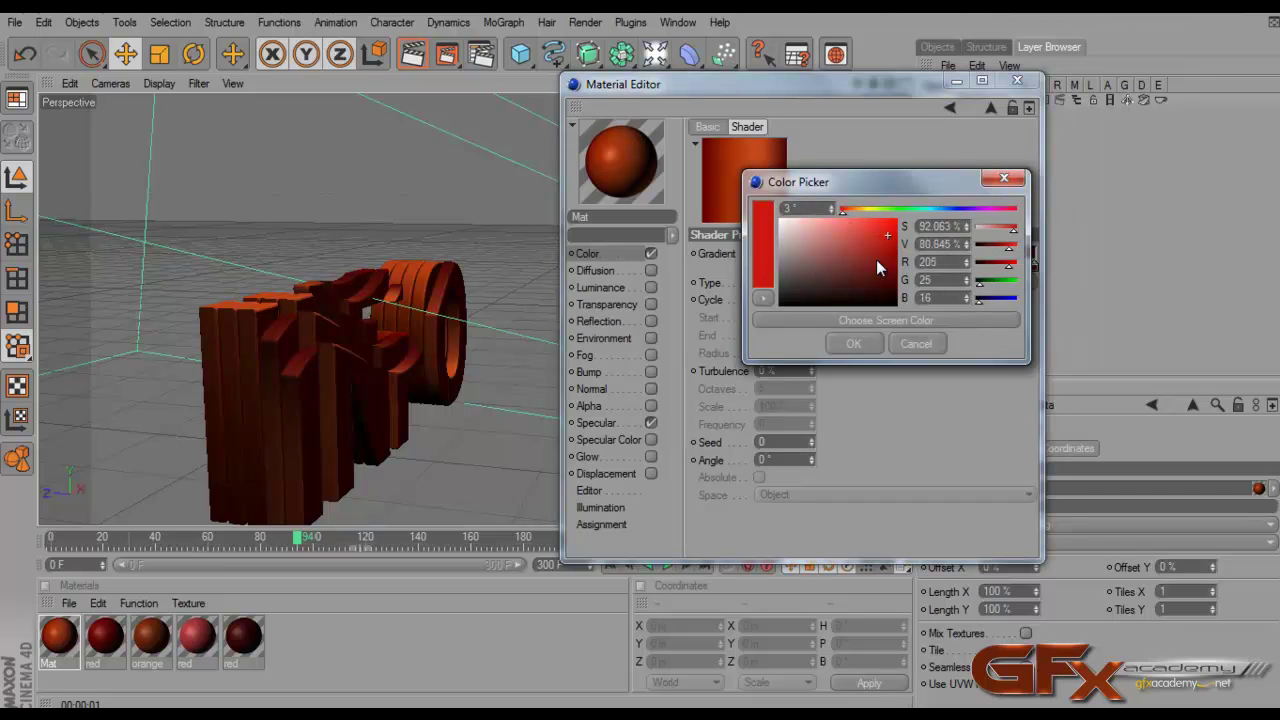
{"action": "left_click", "coordinate": [853, 343]}
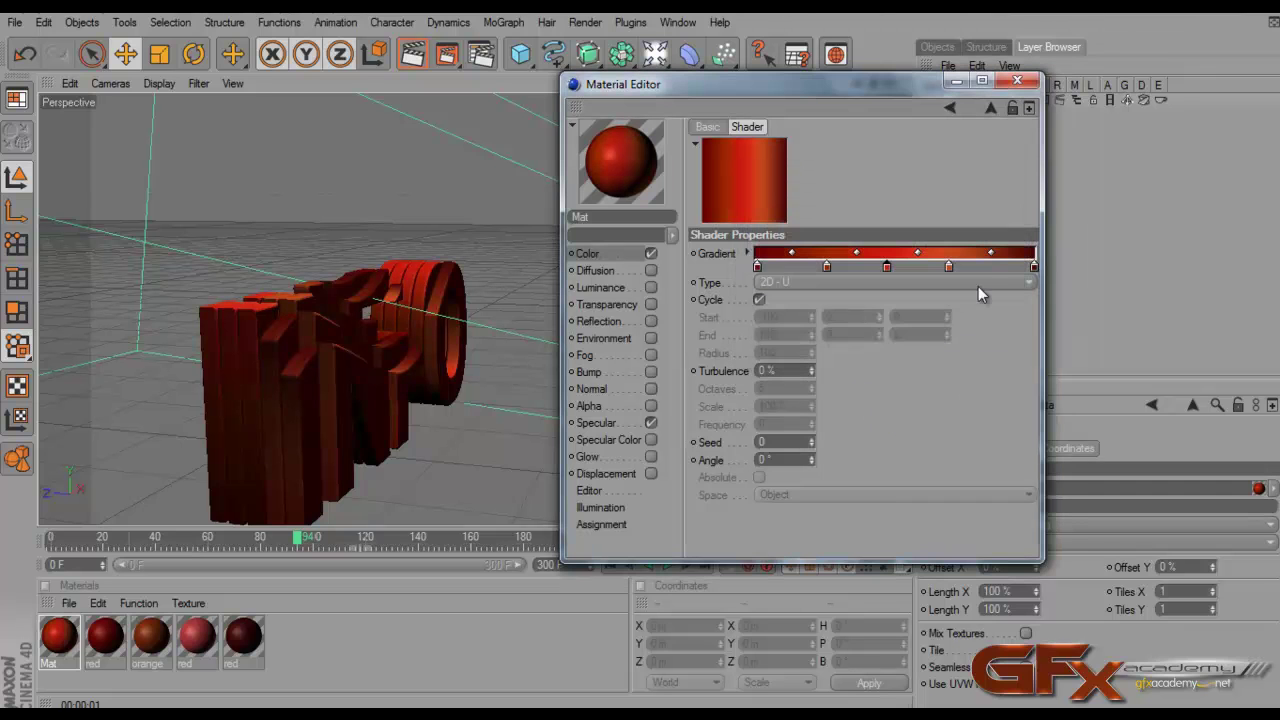
Close the material editor, render the title to check its gradient, and move the timeline to frame 87
{"action": "left_click", "coordinate": [1017, 80]}
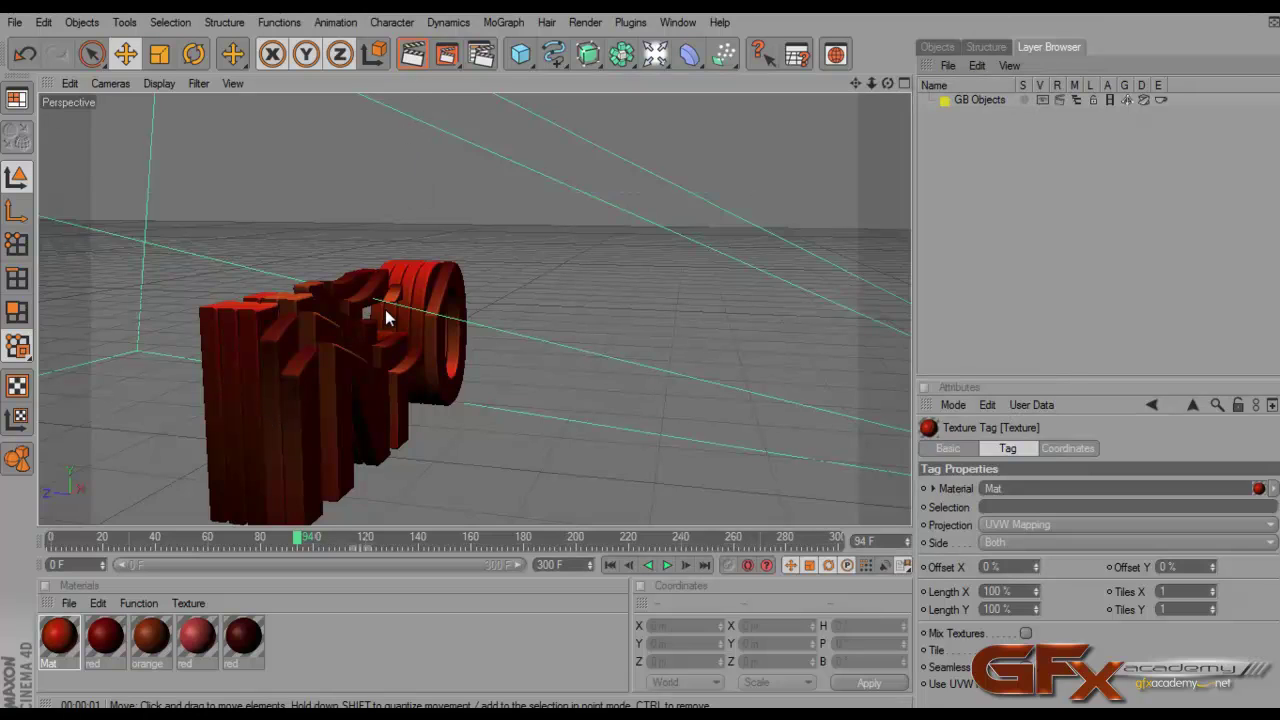
{"action": "left_click", "coordinate": [402, 58]}
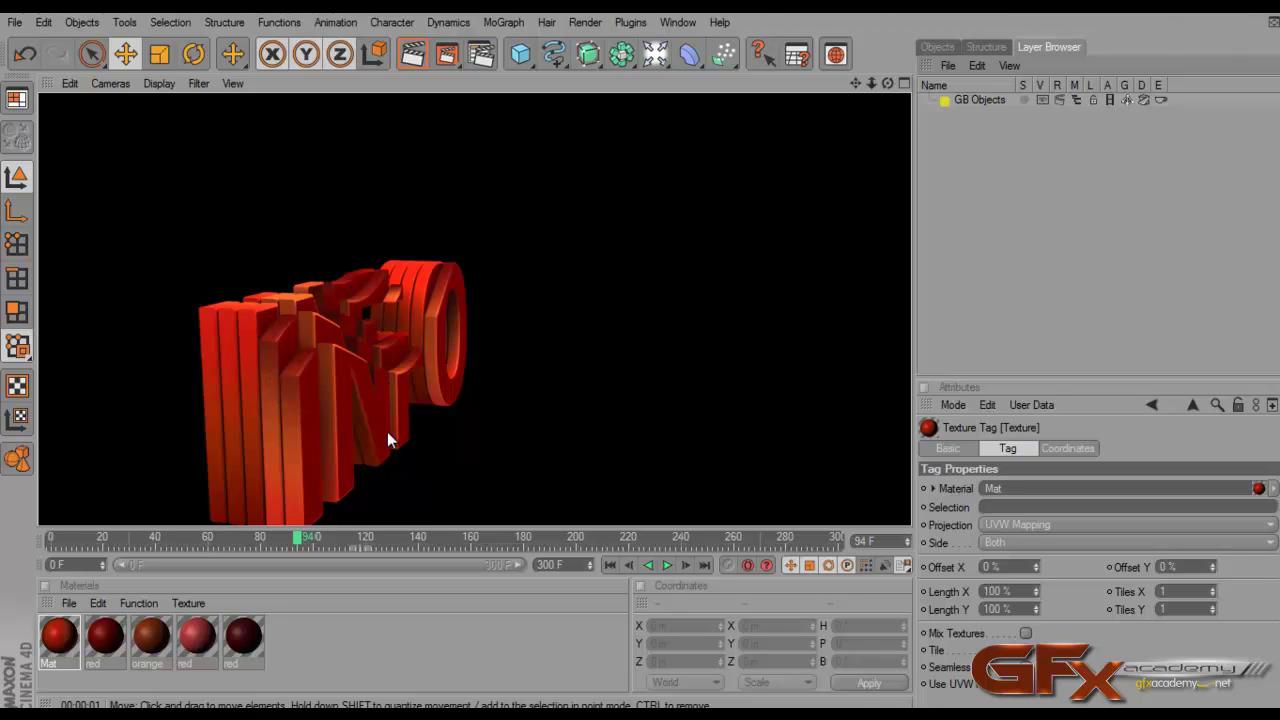
{"action": "mouse_move", "coordinate": [300, 537]}
{"action": "left_mouse_down"}
{"action": "mouse_move", "coordinate": [256, 537]}
{"action": "mouse_move", "coordinate": [278, 537]}
{"action": "left_mouse_up"}
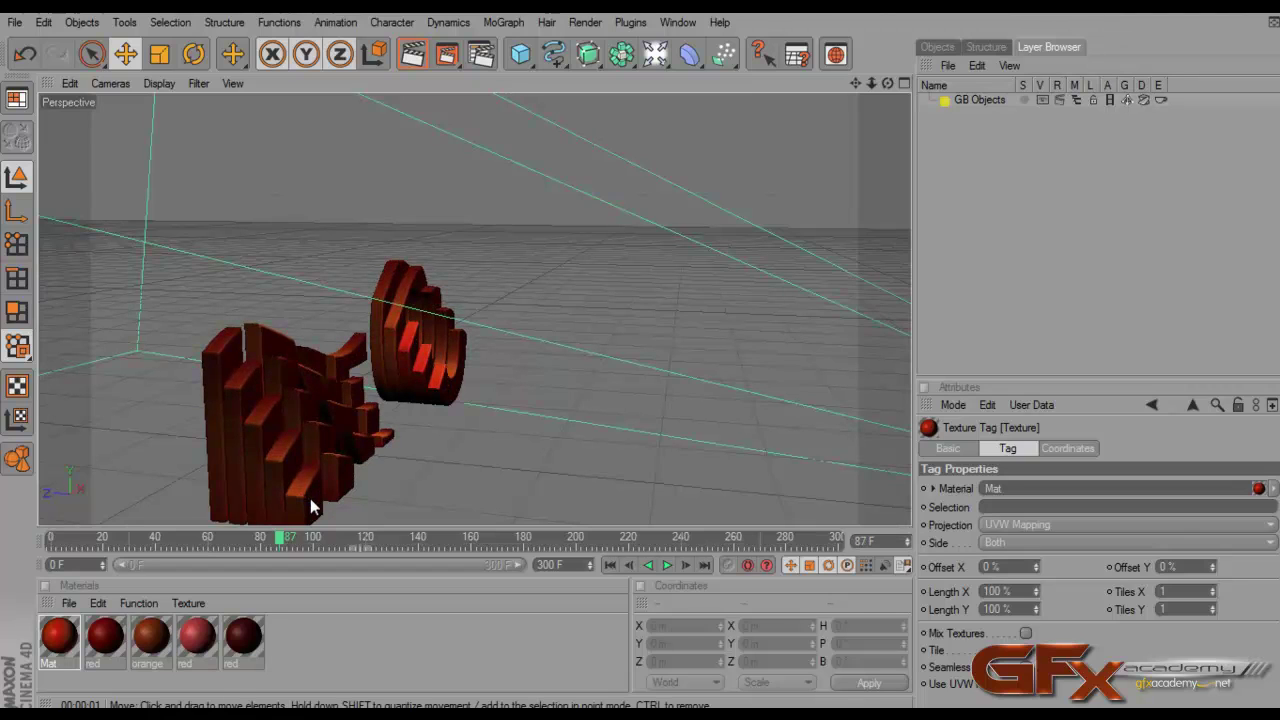